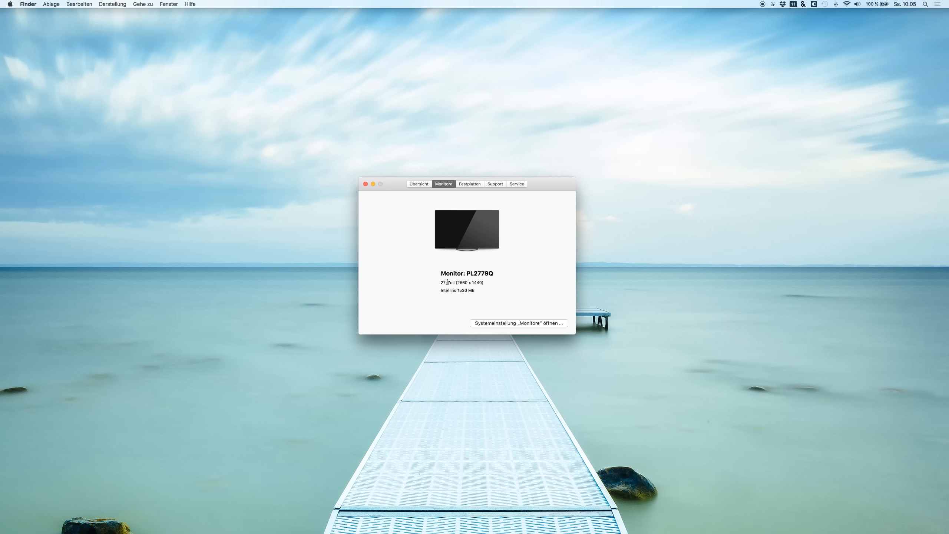
Highlight the monitor's size and resolution in the system information window, and close that window
drag(456, 284, 484, 284)
click(478, 289)
click(366, 184)
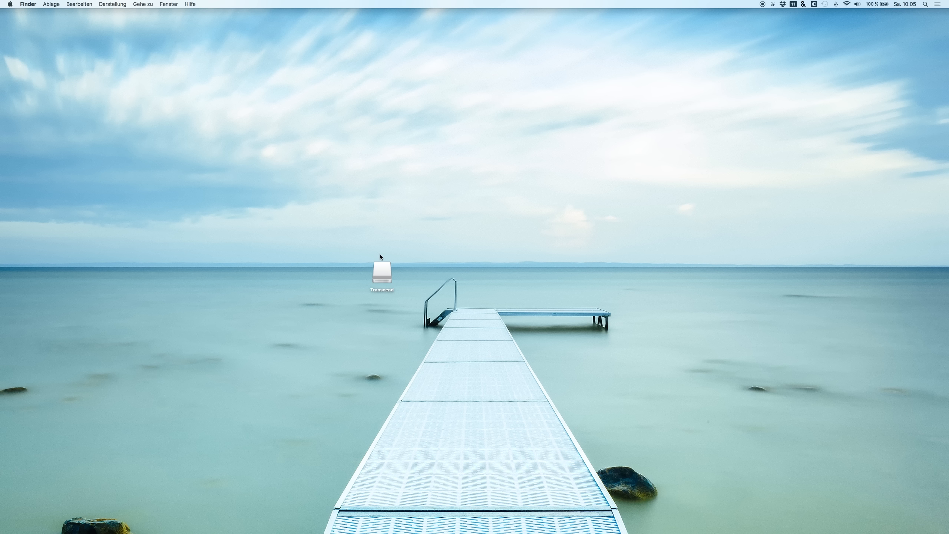
Switch to the Sketch document vid100.sketch and add an iPhone 6 artboard
mouse_move(636, 533)
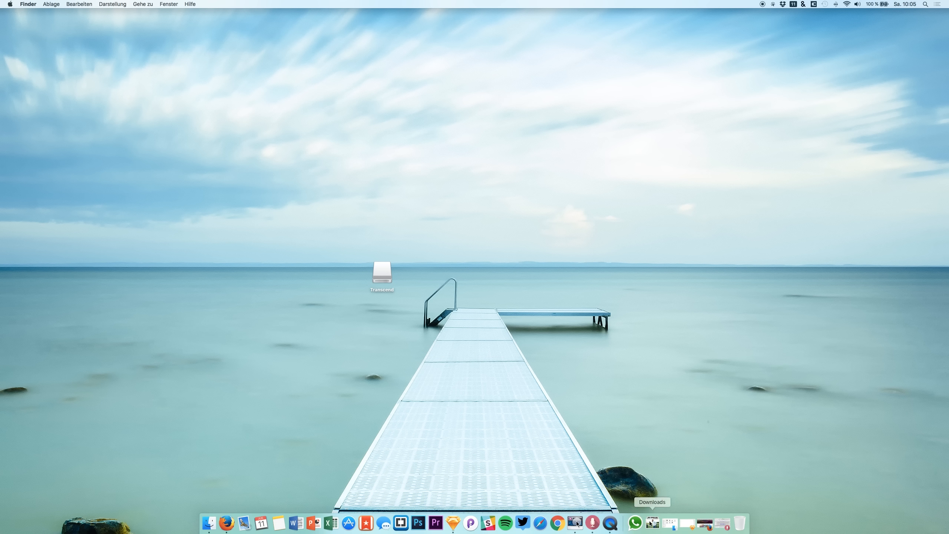
click(682, 524)
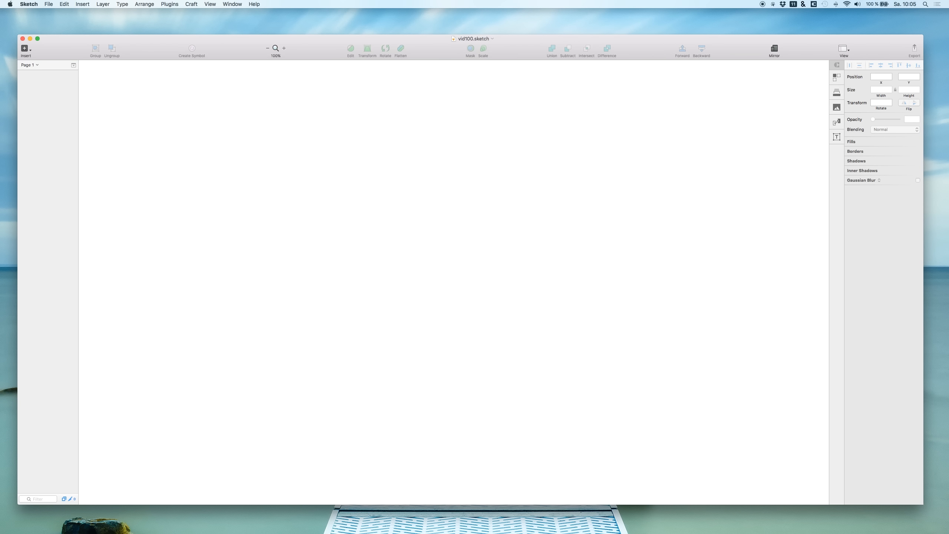
mouse_move(514, 532)
key(a)
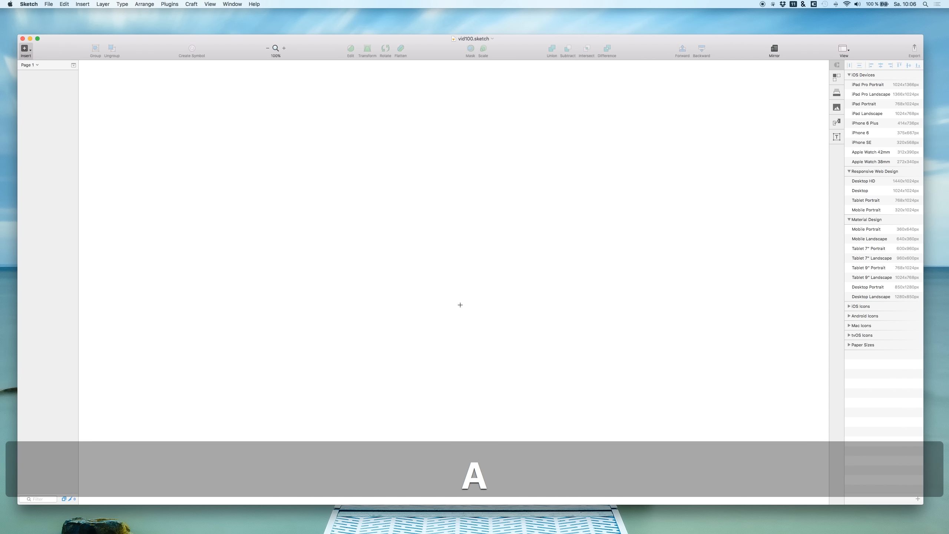
click(861, 131)
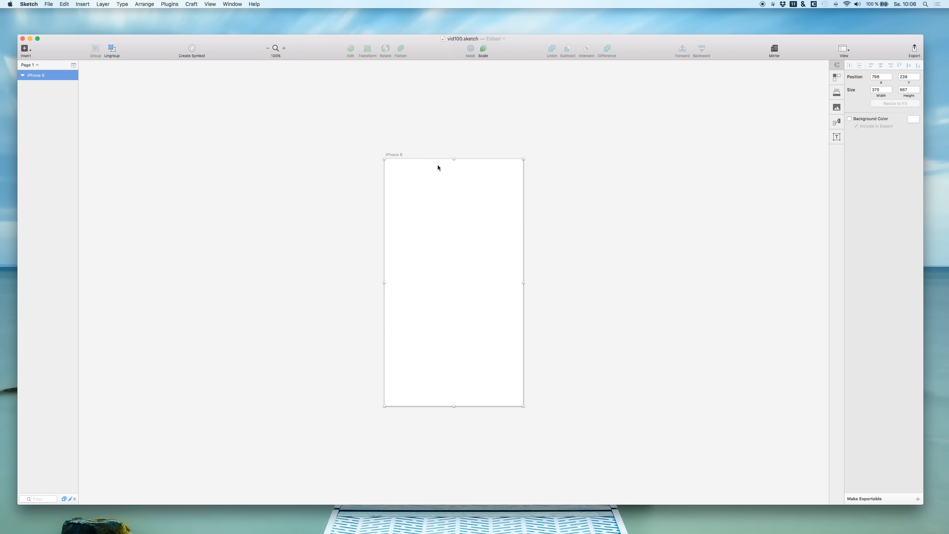
Create a new document from the iOS UI Design template, opening it despite the missing fonts
click(49, 4)
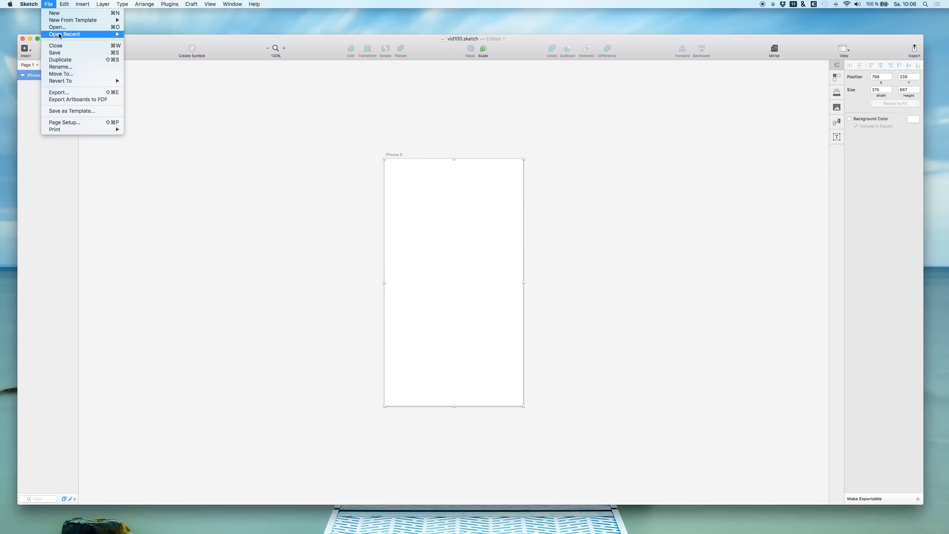
mouse_move(73, 35)
mouse_move(50, 20)
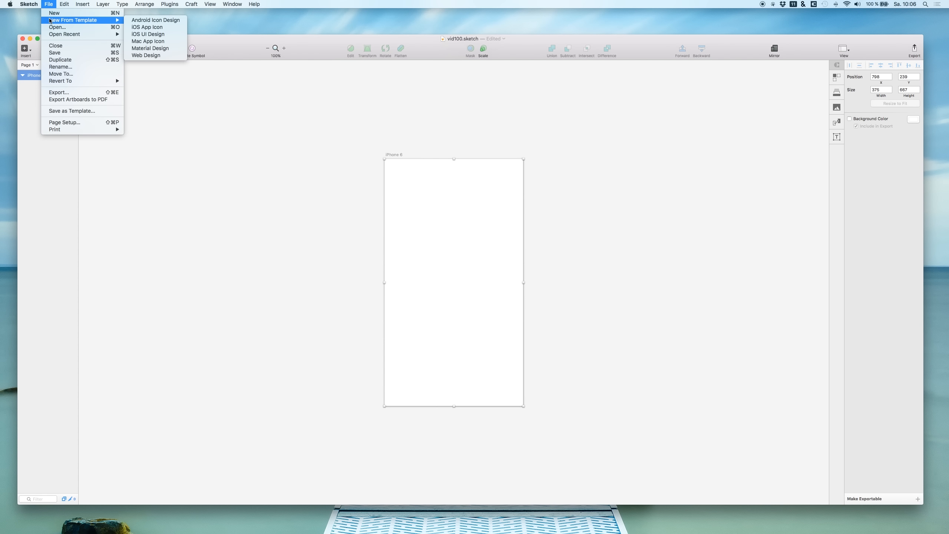
click(151, 35)
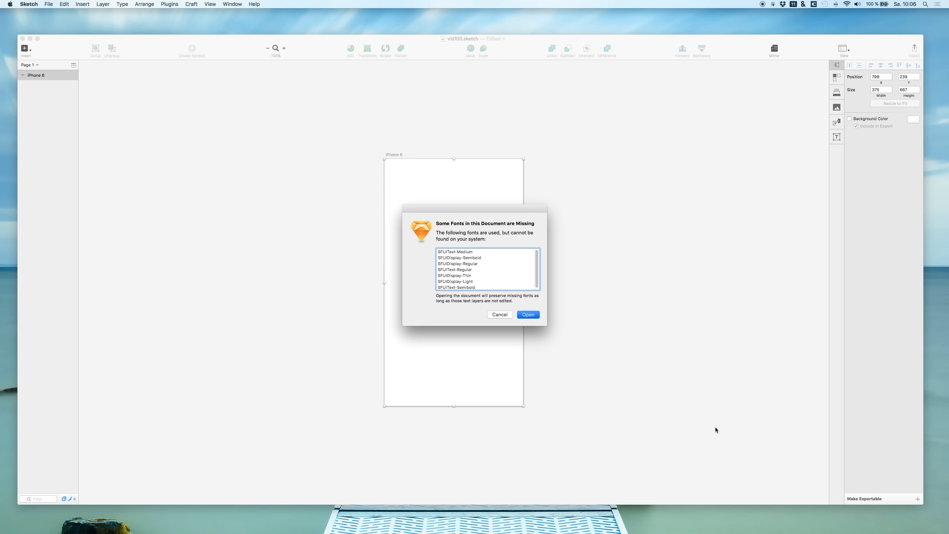
click(532, 315)
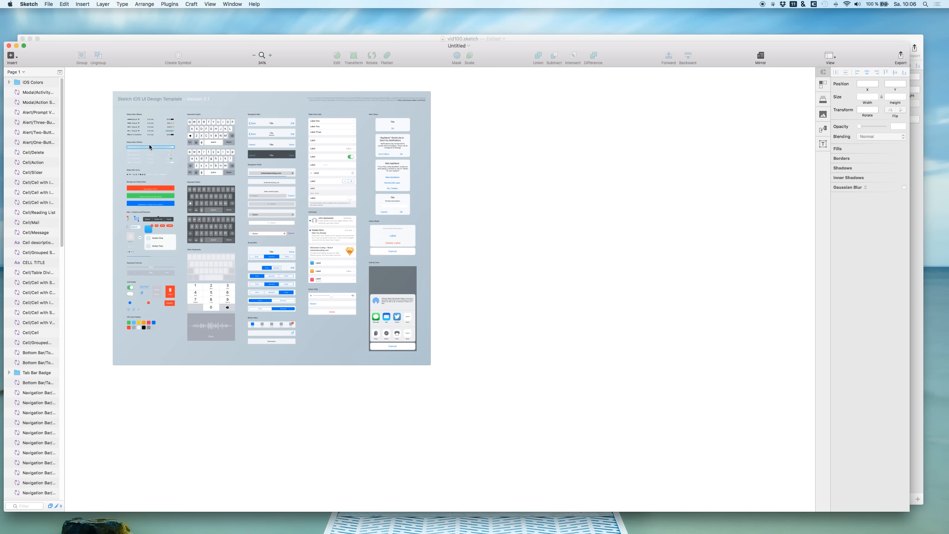
Copy the black 100% status bar from the template to the top of the iPhone 6 artboard, and close the template
click(151, 118)
key(super+c)
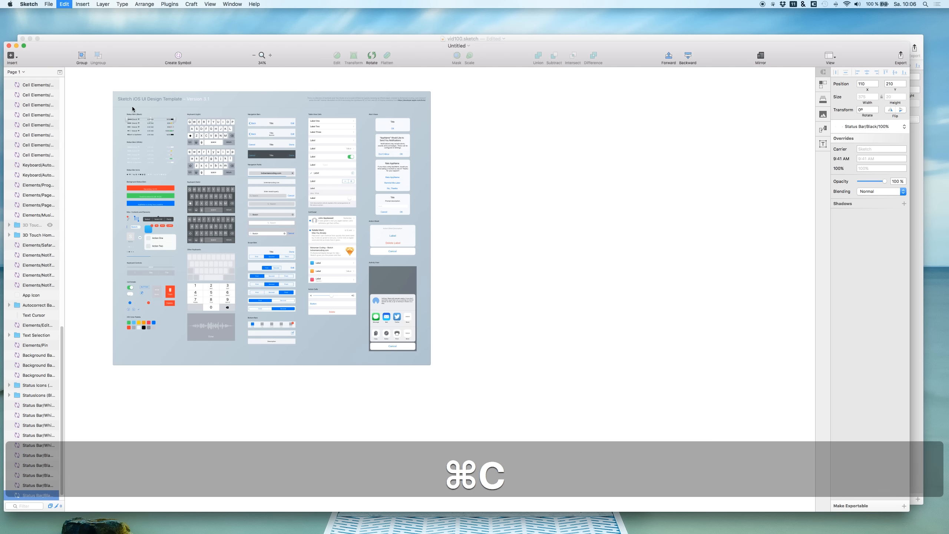
click(60, 39)
key(super+v)
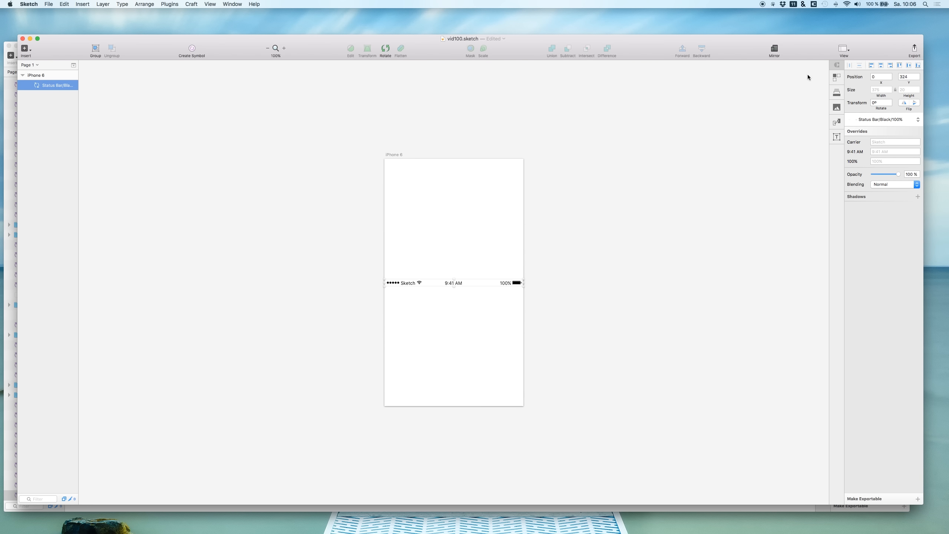
click(899, 66)
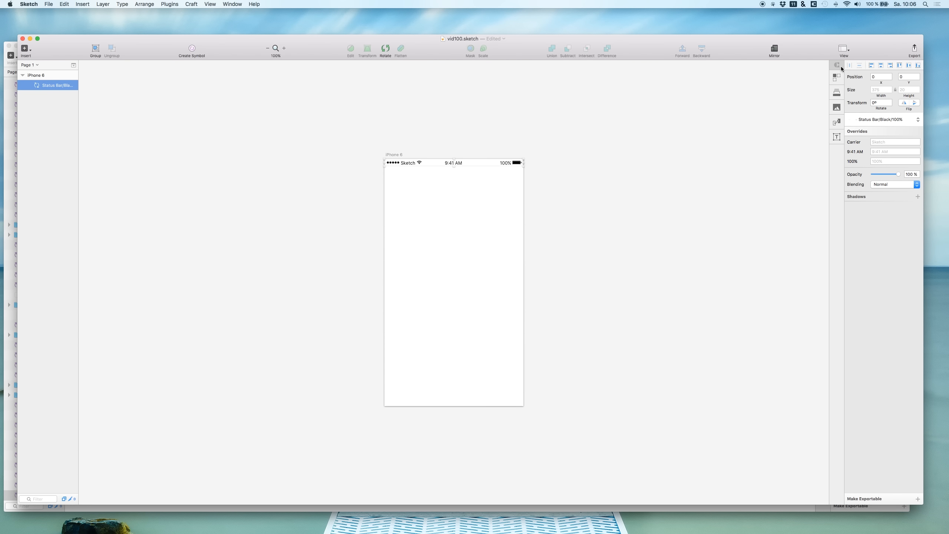
click(8, 47)
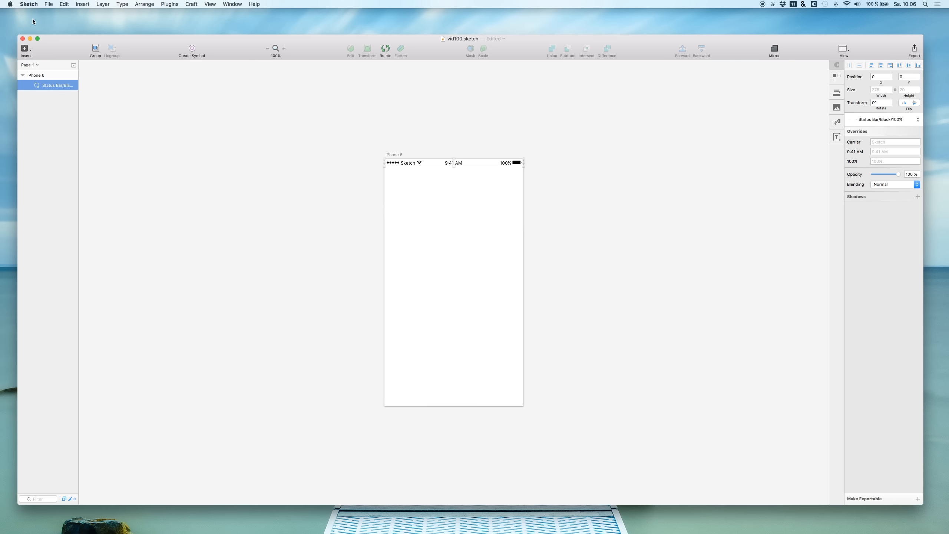
Open the recent file Material Design Icons.sketch and arrange its window so the complete icon set shows
click(65, 3)
mouse_move(49, 4)
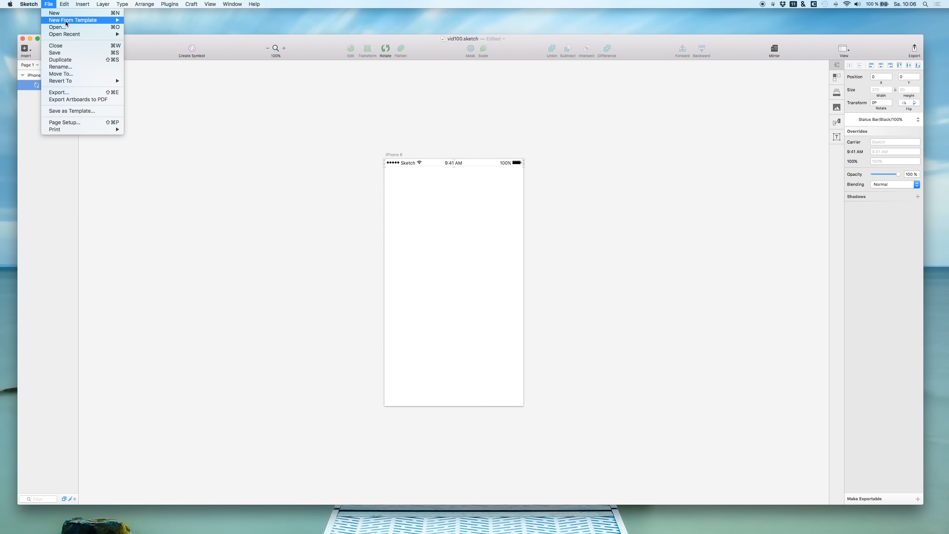
mouse_move(93, 34)
click(174, 58)
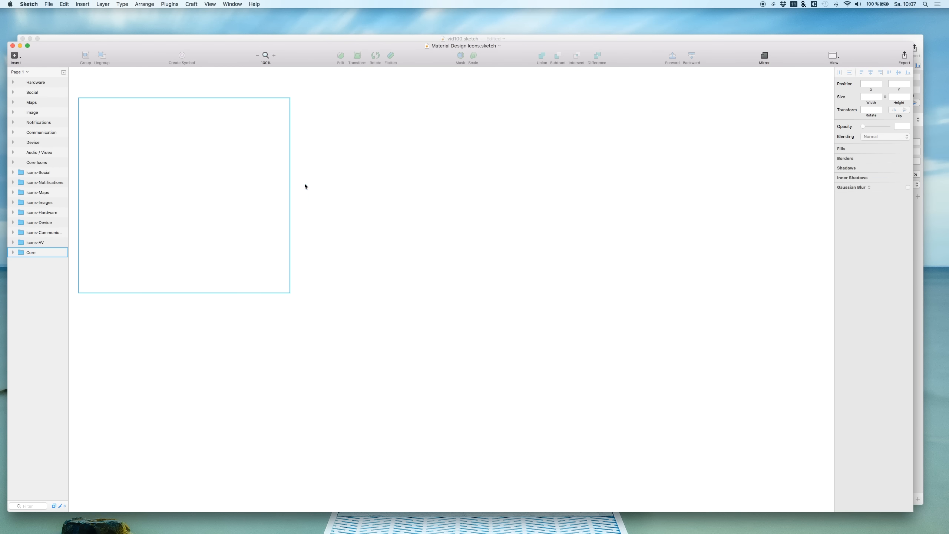
drag(159, 49, 165, 43)
click(154, 147)
scroll(158, 186, up, 2)
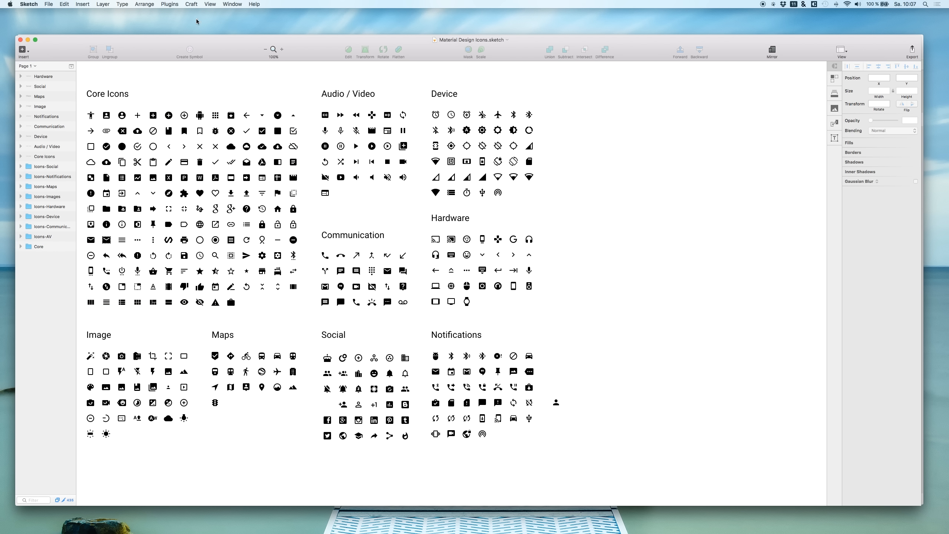
drag(179, 40, 177, 47)
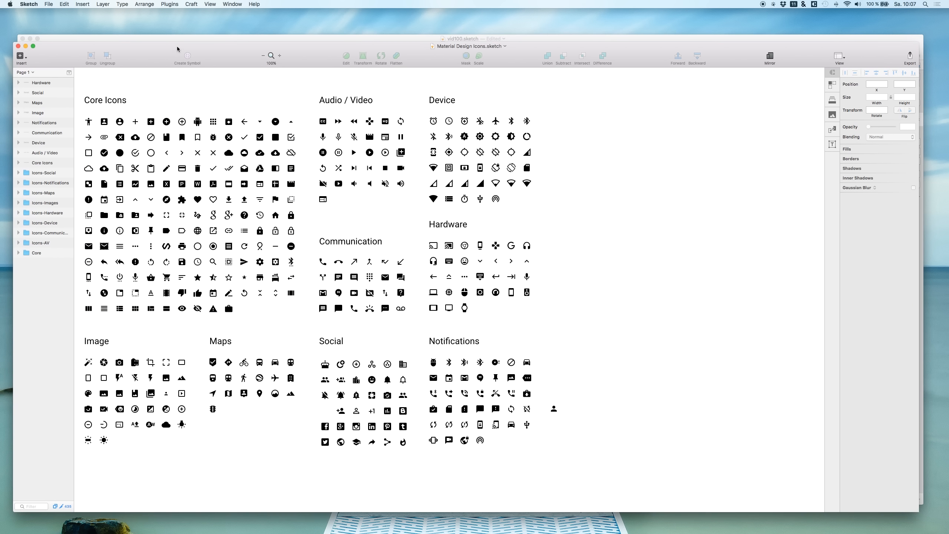
In vid100.sketch, draw a 375 × 63 header rectangle across the artboard's top and place it beneath the status bar layer
click(66, 38)
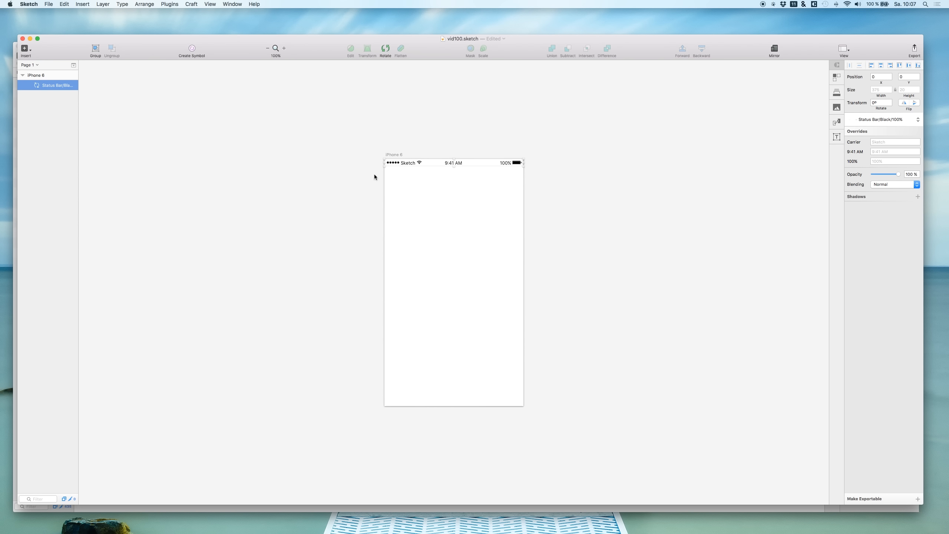
key(r)
drag(386, 186, 523, 159)
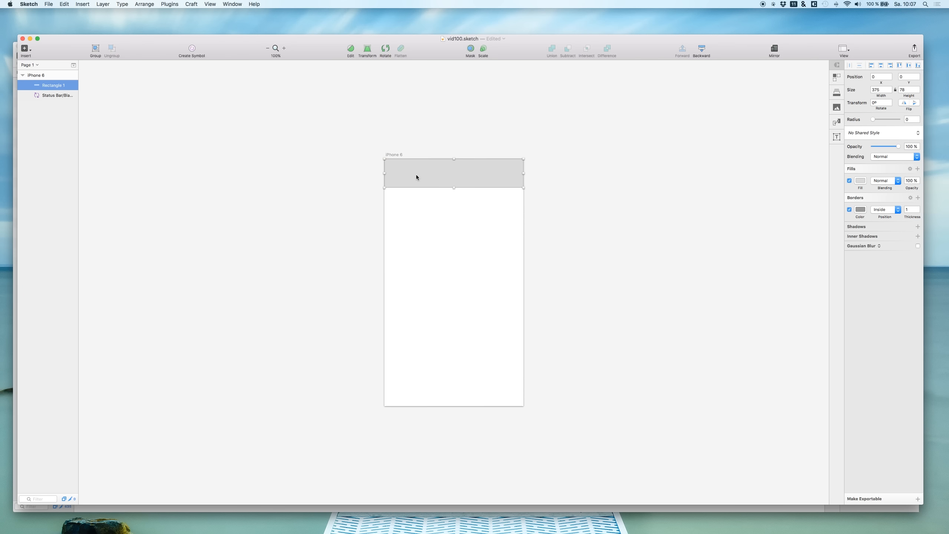
drag(383, 184, 380, 181)
drag(36, 85, 37, 98)
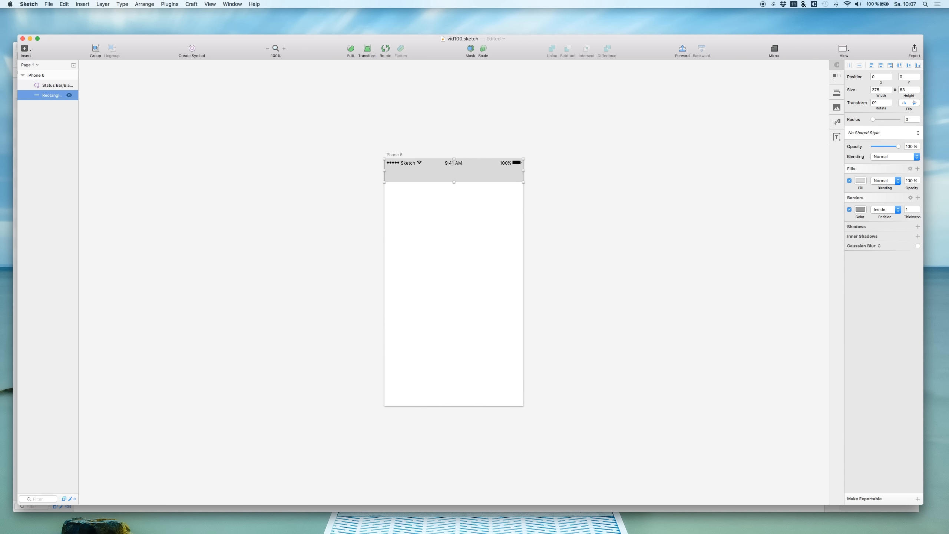
Set the header rectangle's fill color to white (FFFFFF)
click(856, 181)
drag(855, 216, 839, 205)
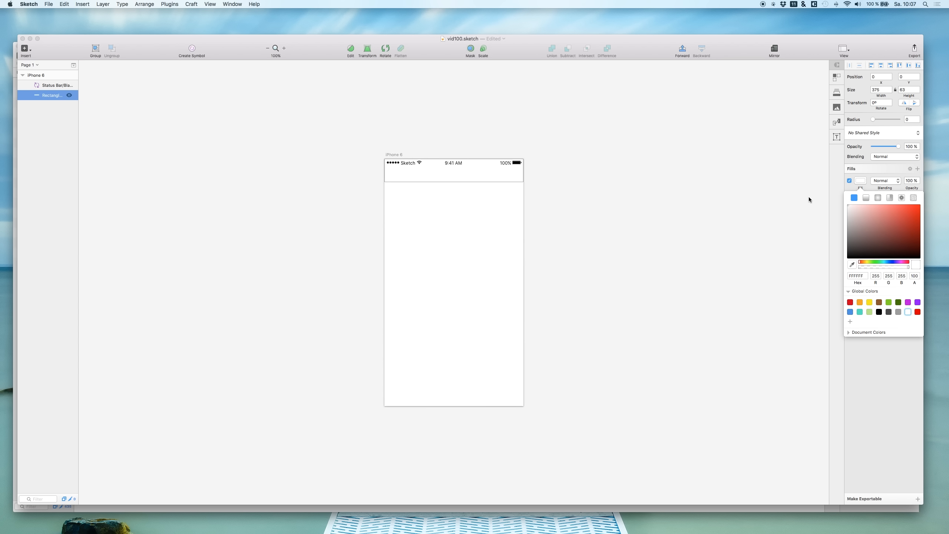
click(838, 241)
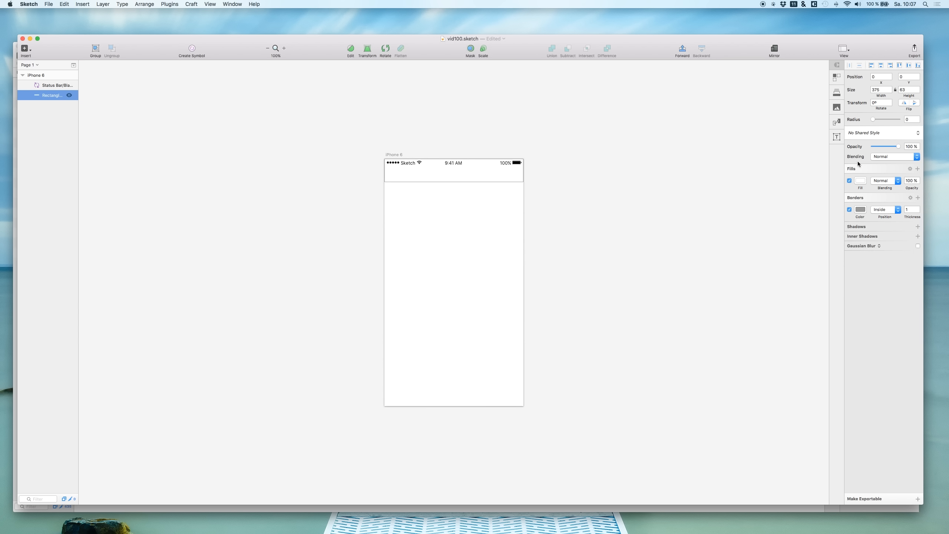
Set the header rectangle's border to Outside and reduce the border color's opacity to 29
click(848, 211)
click(848, 210)
click(848, 210)
click(848, 211)
click(882, 210)
click(880, 215)
click(859, 209)
click(867, 296)
drag(869, 296, 870, 294)
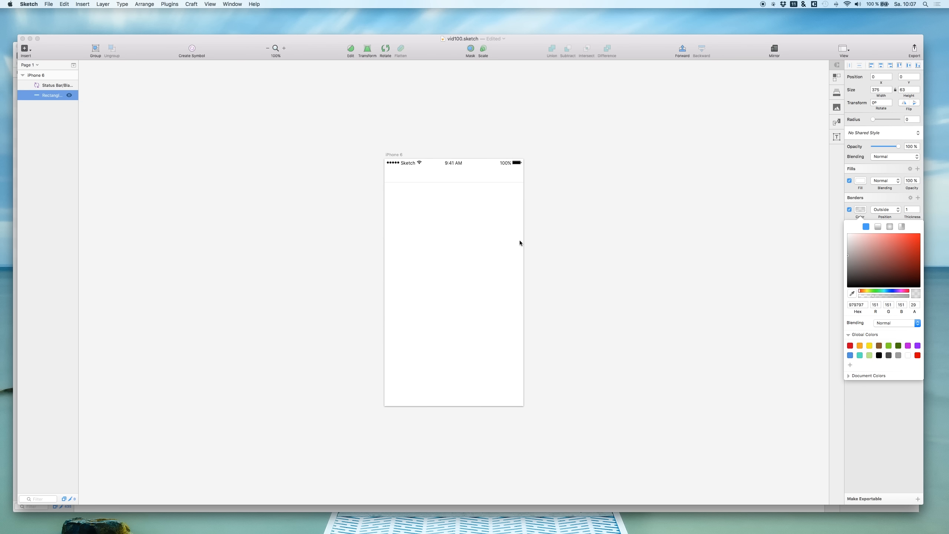
click(406, 208)
Shift the header rectangle down a few pixels, stretch its upper edge upward, and deselect it
key(Down)
key(Down)
key(Down)
key(Down)
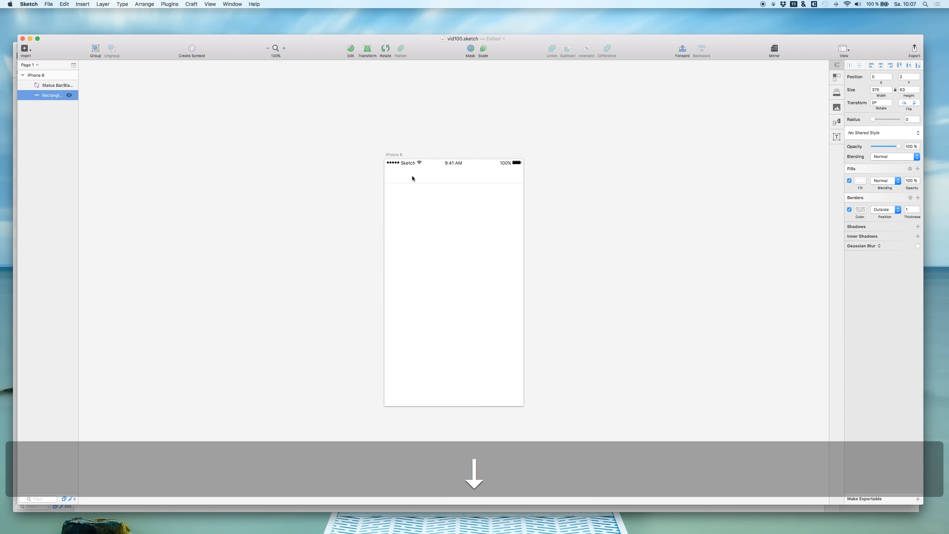
key(Down)
key(Down)
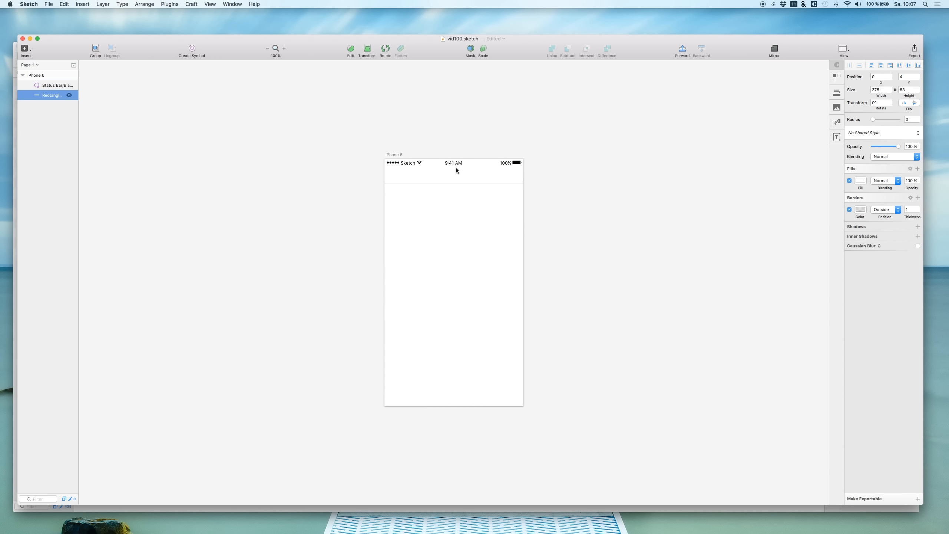
key(Up)
drag(454, 161, 455, 155)
click(435, 243)
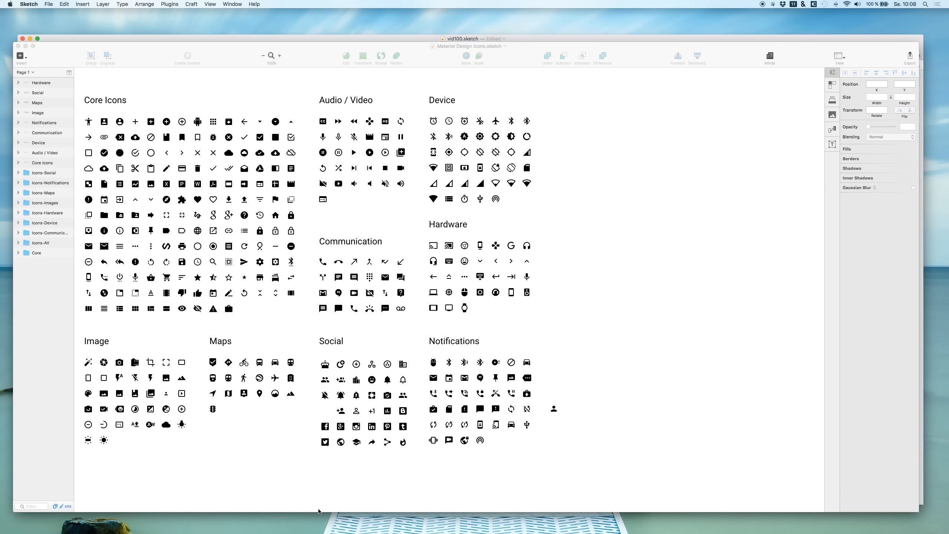
Copy the view-headline icon's shape from Material Design Icons.sketch and paste it into the iPhone 6 artboard in vid100.sketch
click(243, 311)
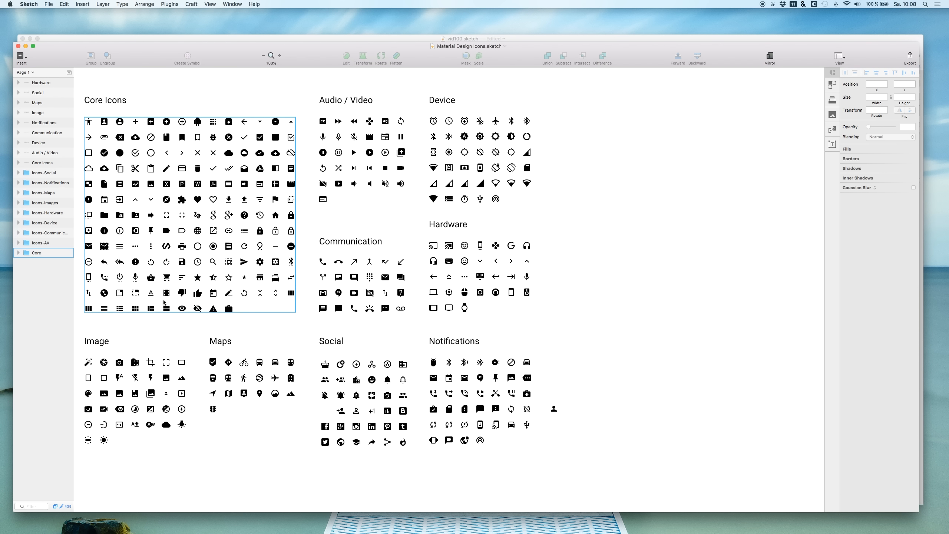
double_click(103, 309)
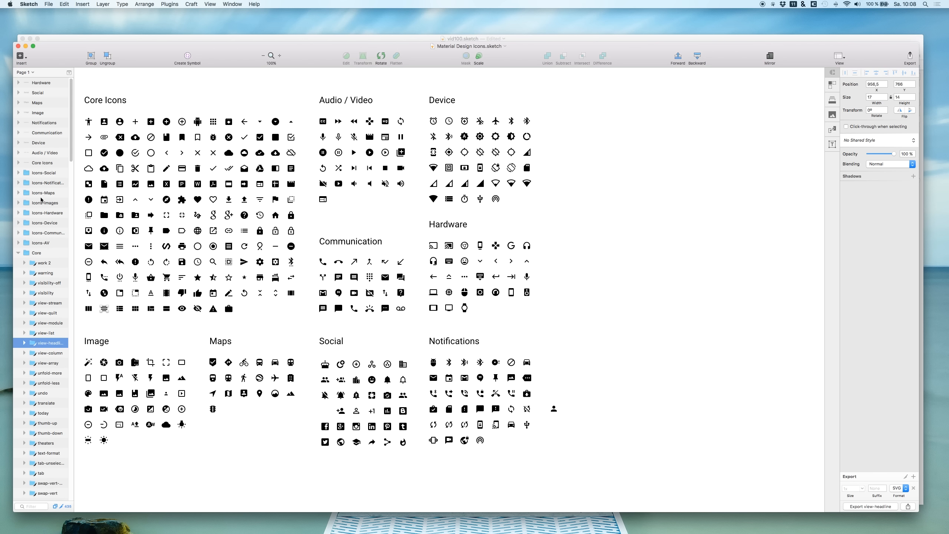
click(24, 343)
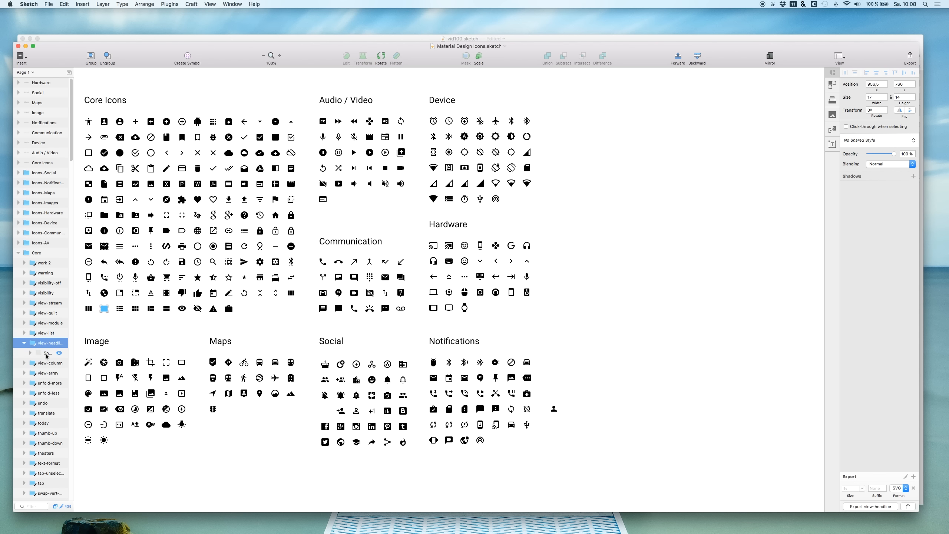
click(42, 353)
key(super+c)
key(ctrl+Up)
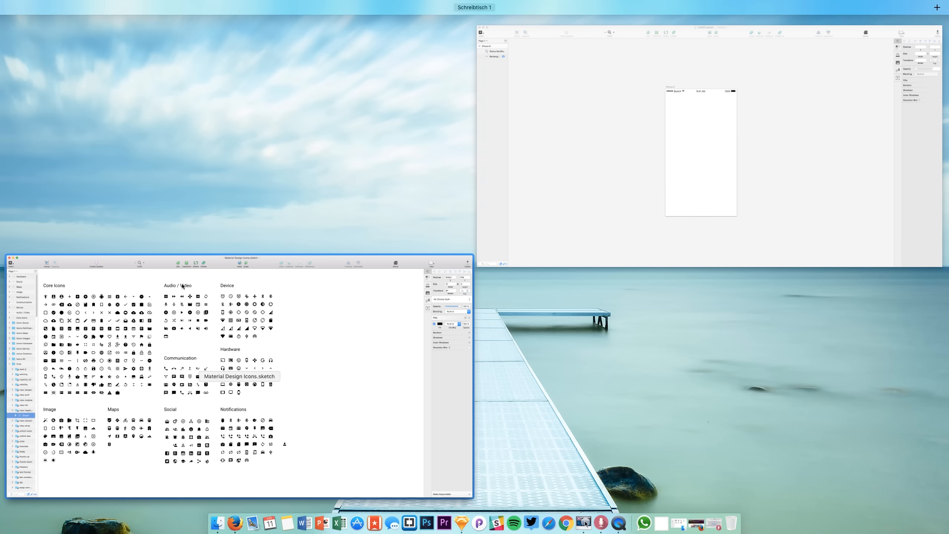
click(727, 128)
key(super+v)
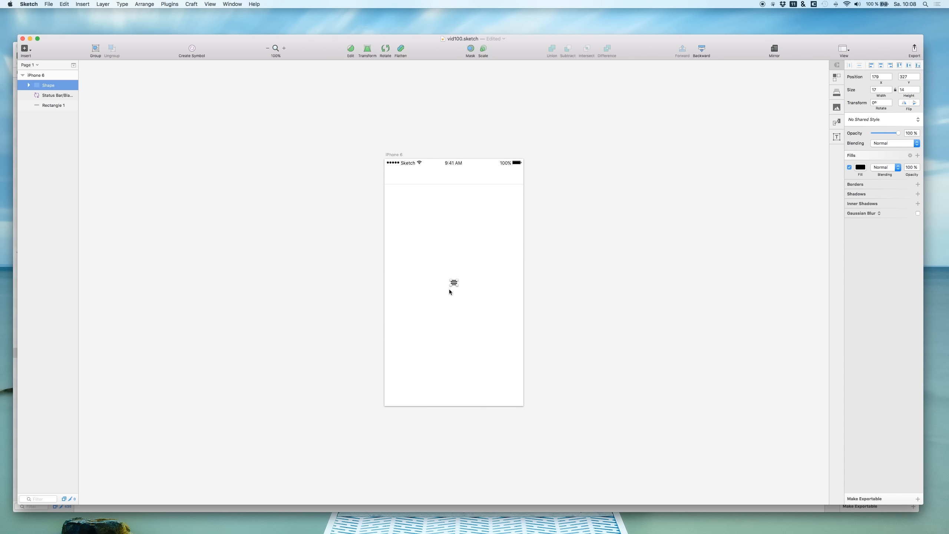
Move the menu icon into the left side of the header, at about X 19, Y 27
drag(453, 283, 422, 215)
mouse_move(454, 283)
mouse_down()
mouse_move(421, 212)
mouse_move(454, 283)
mouse_move(438, 256)
mouse_move(448, 277)
mouse_up()
scroll(456, 275, up, 1)
key(alt)
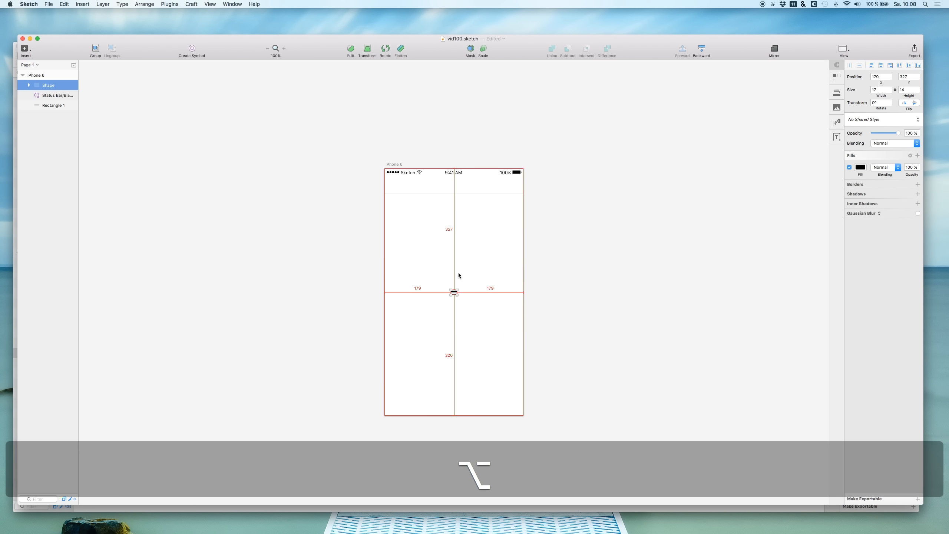
scroll(460, 278, down, 2)
scroll(462, 285, up, 5)
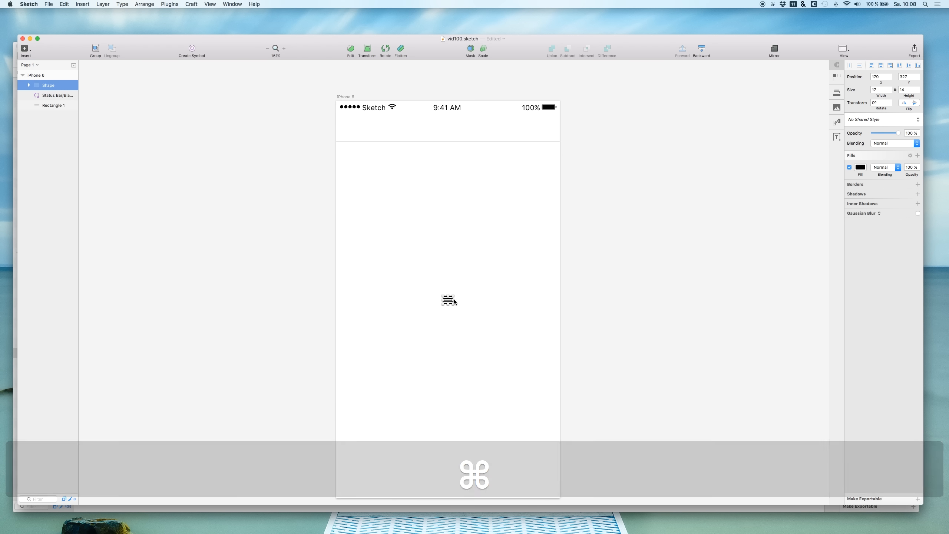
drag(452, 300, 349, 128)
key(alt)
key(super)
drag(351, 126, 353, 124)
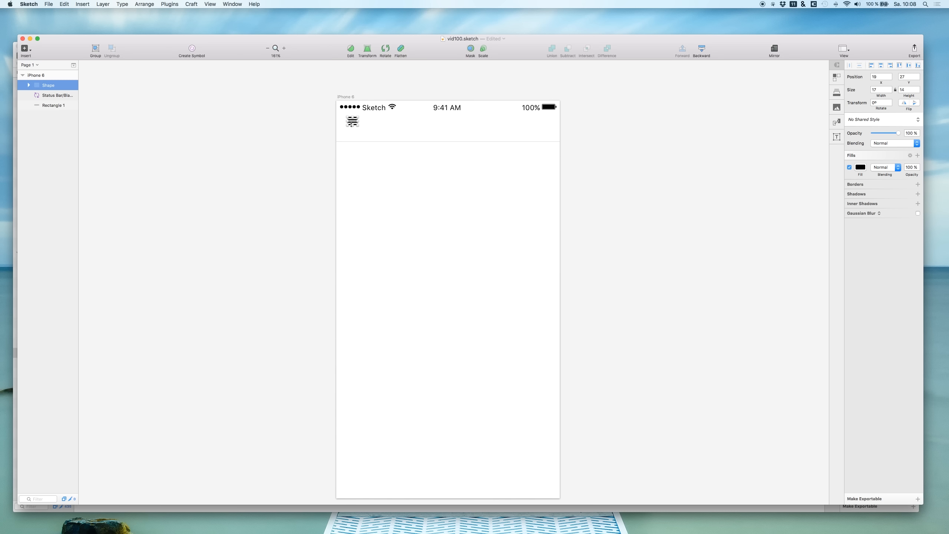
Nudge the menu icon within the header to X 18, Y 35
key(Left)
key(Down)
key(Down)
key(Left)
key(Down)
key(Right)
key(Down)
key(Down)
key(Up)
key(Up)
key(Right)
key(Down)
key(Left)
key(Right)
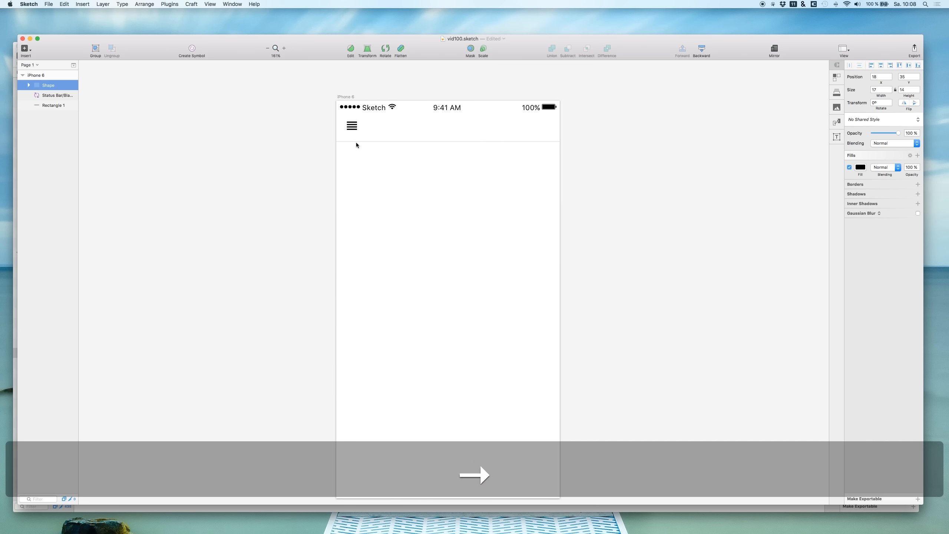
Change the menu icon's fill from black to the gray 838383
click(860, 168)
drag(855, 224, 808, 216)
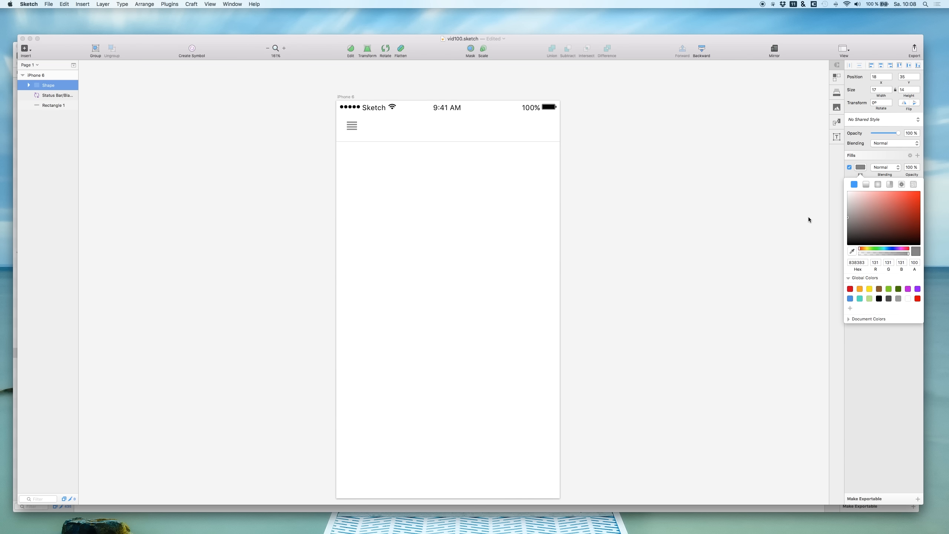
click(212, 220)
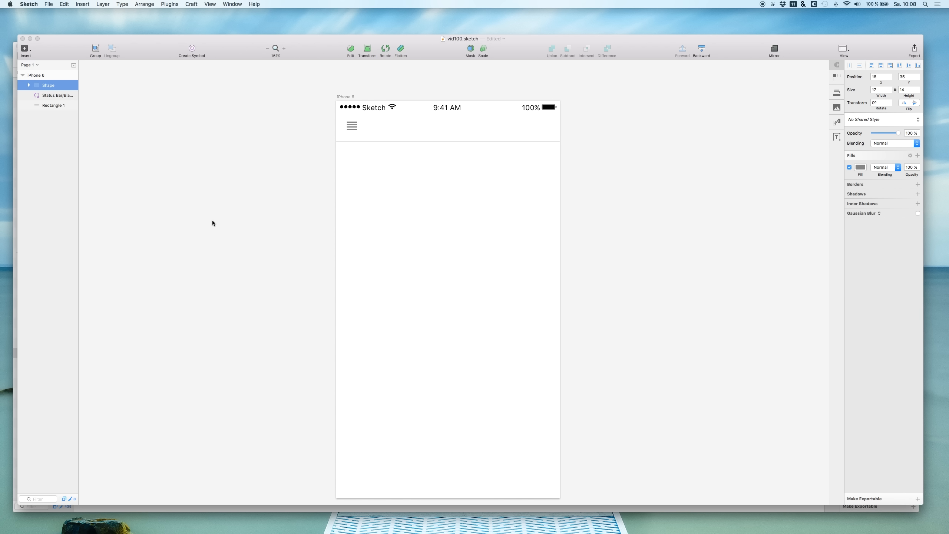
Nudge the menu icon slightly up and to the left in the header, to X 17, Y 33
double_click(351, 125)
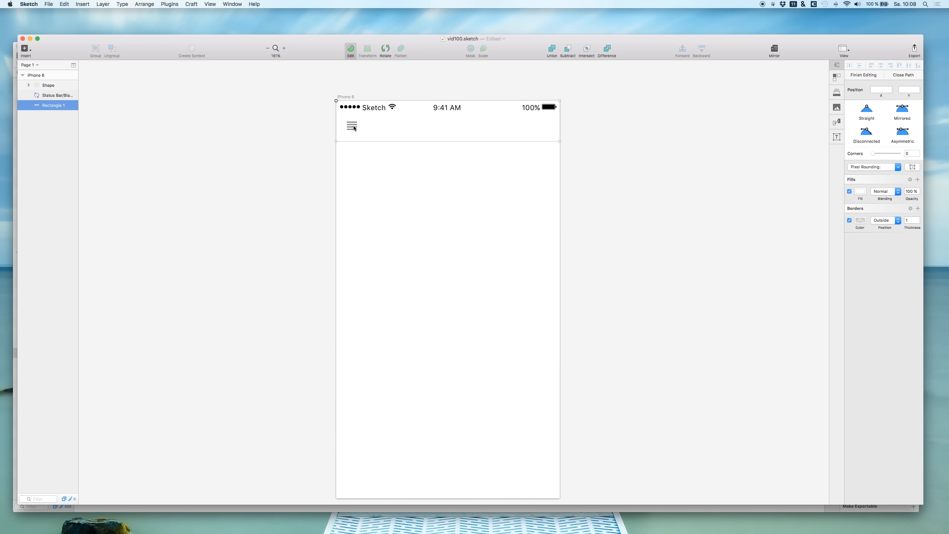
click(342, 47)
click(48, 86)
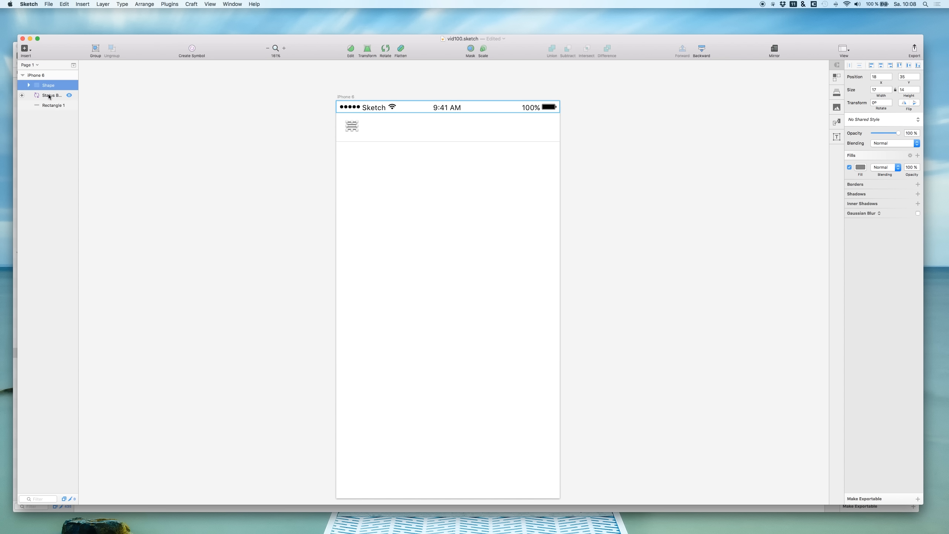
key(Up)
key(Up)
key(Up)
key(Left)
key(Left)
key(Down)
key(Right)
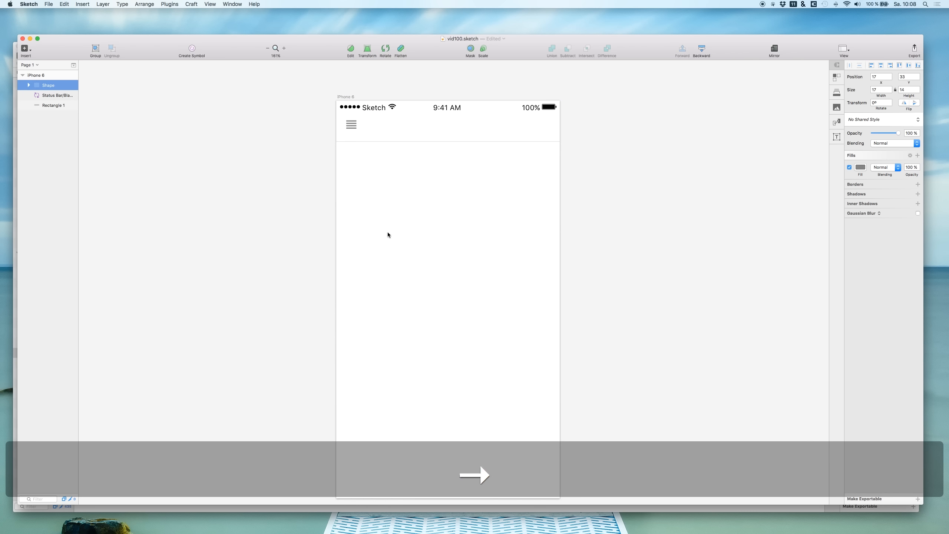
Copy the search icon's shape from Material Design Icons.sketch and paste it into the iPhone 6 artboard in vid100.sketch
key(ctrl+Up)
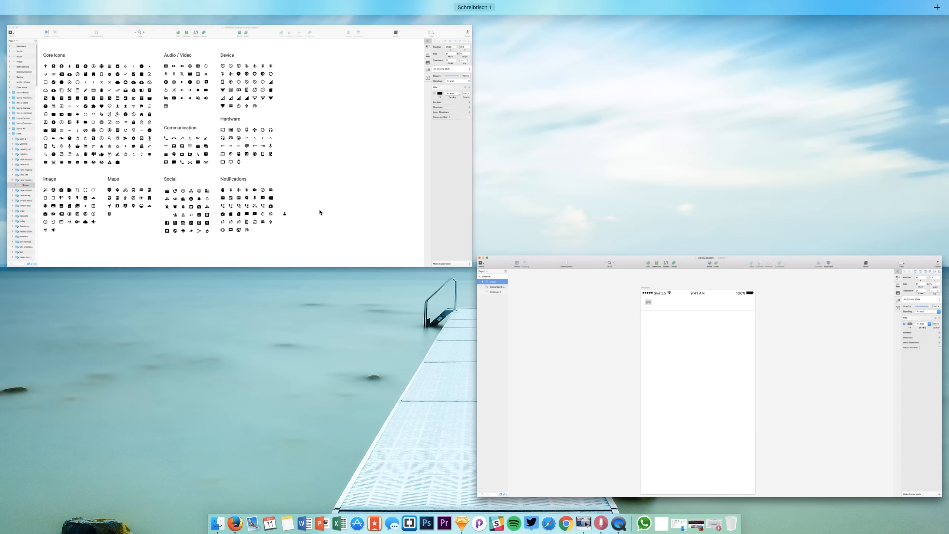
click(319, 210)
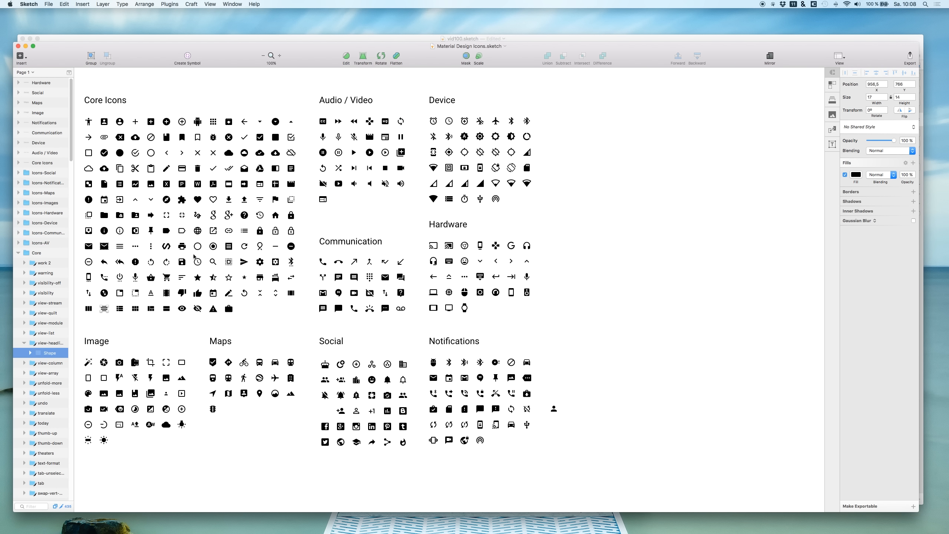
click(214, 266)
scroll(52, 437, down, 10)
scroll(52, 437, down, 10)
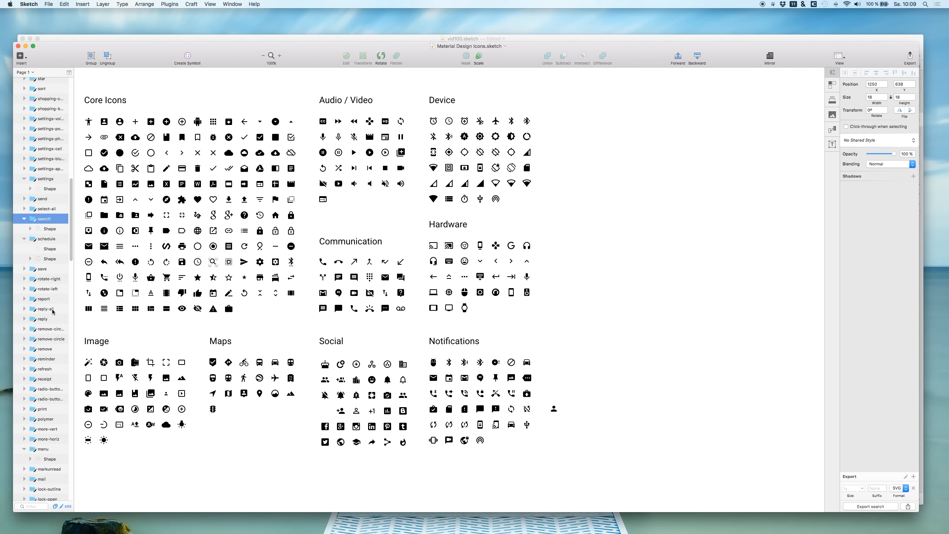
click(49, 229)
key(cmd+c)
key(ctrl+Up)
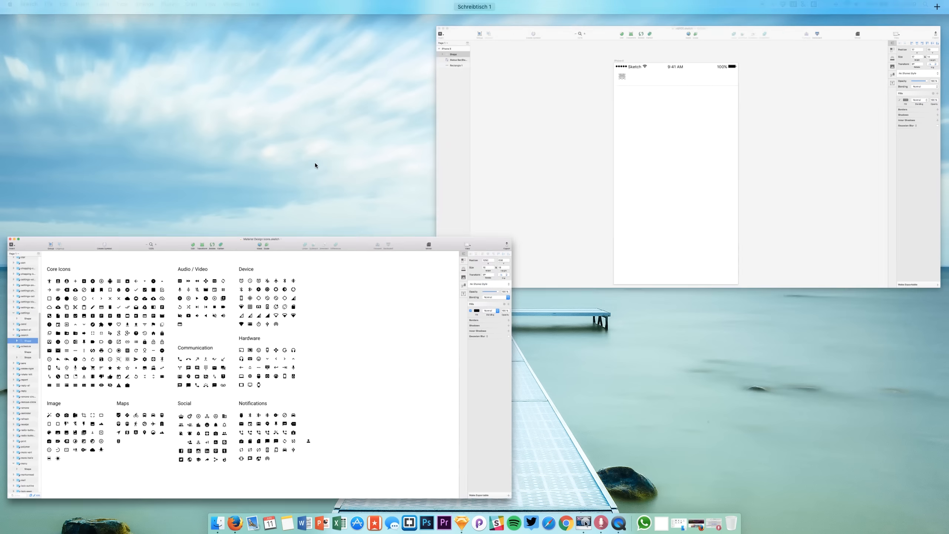
click(623, 138)
key(cmd+v)
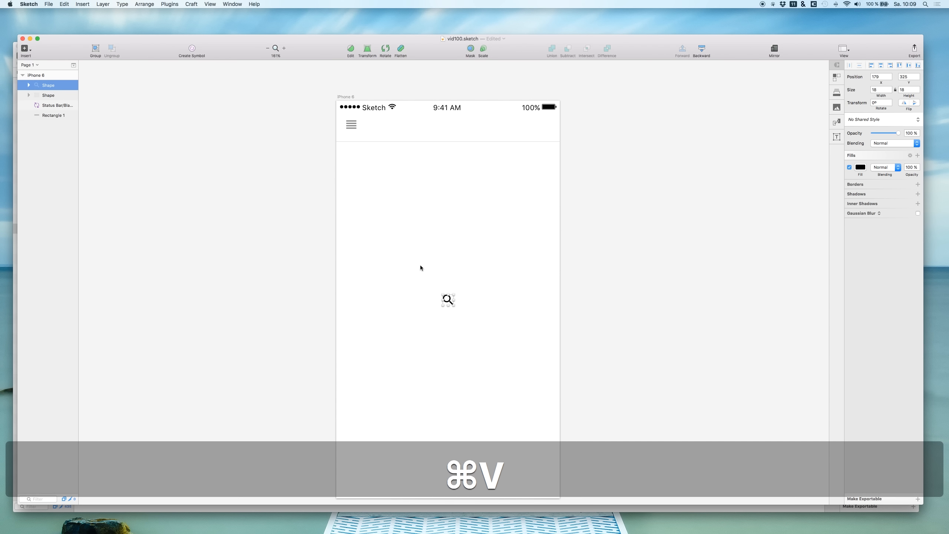
Move the search icon into the right side of the header, at about X 340, Y 33
drag(448, 300, 485, 181)
click(456, 352)
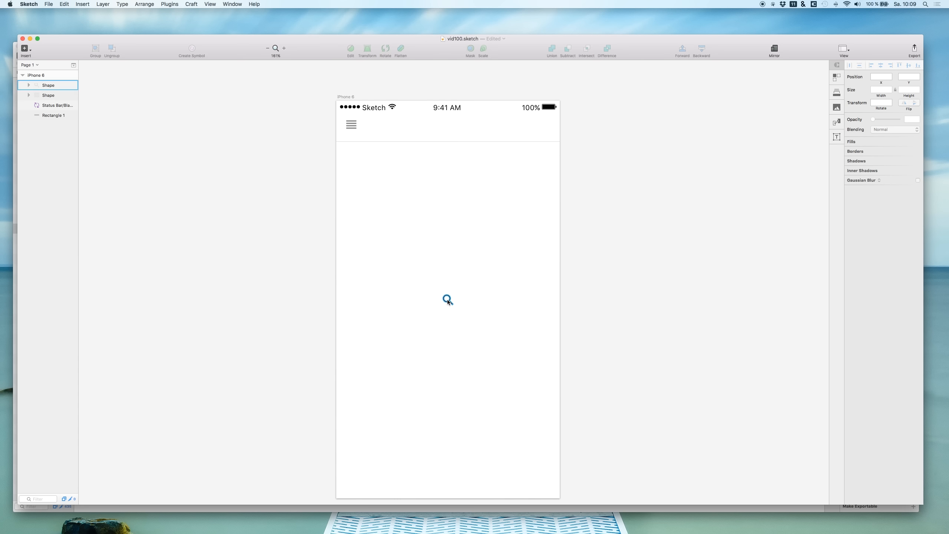
drag(449, 301, 546, 126)
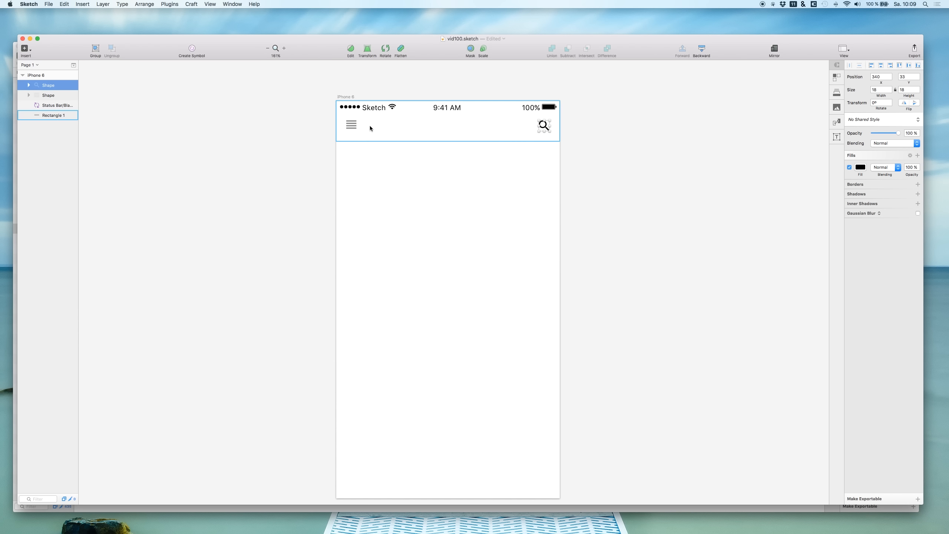
Try to copy the menu icon's gray fill onto the search icon, and undo the paste
click(355, 126)
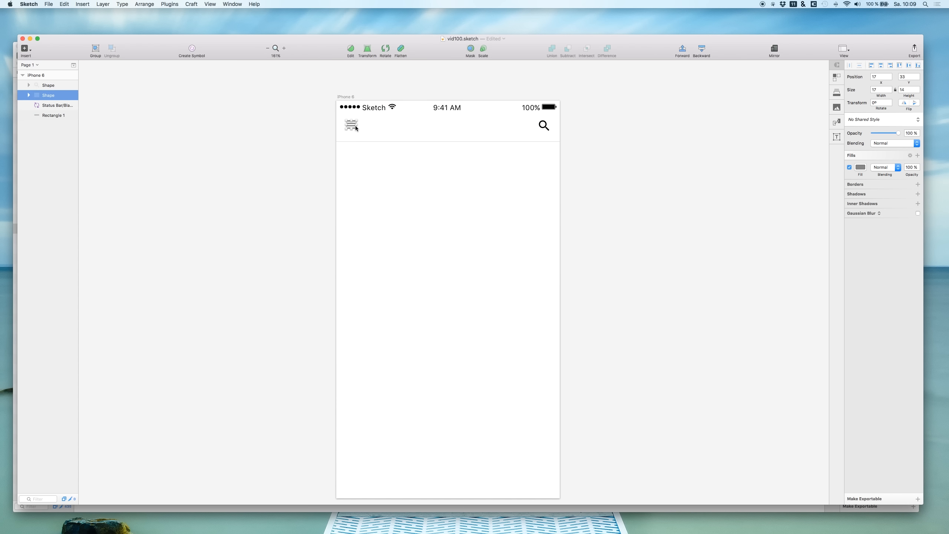
click(861, 167)
key(super+c)
click(543, 127)
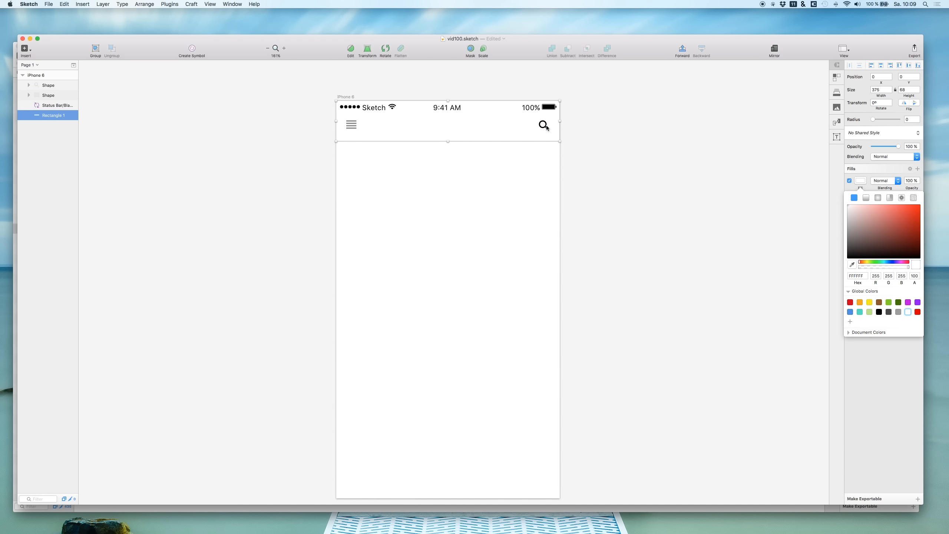
double_click(546, 128)
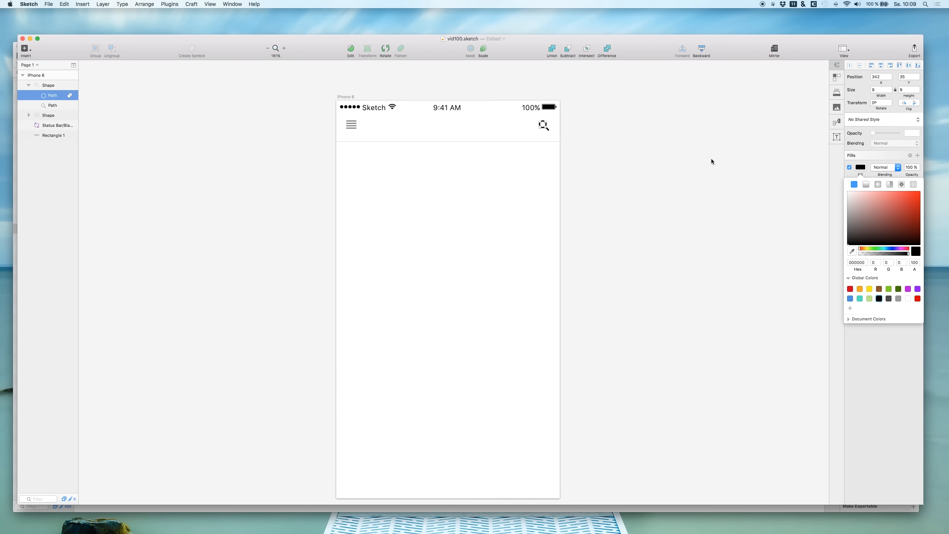
click(29, 85)
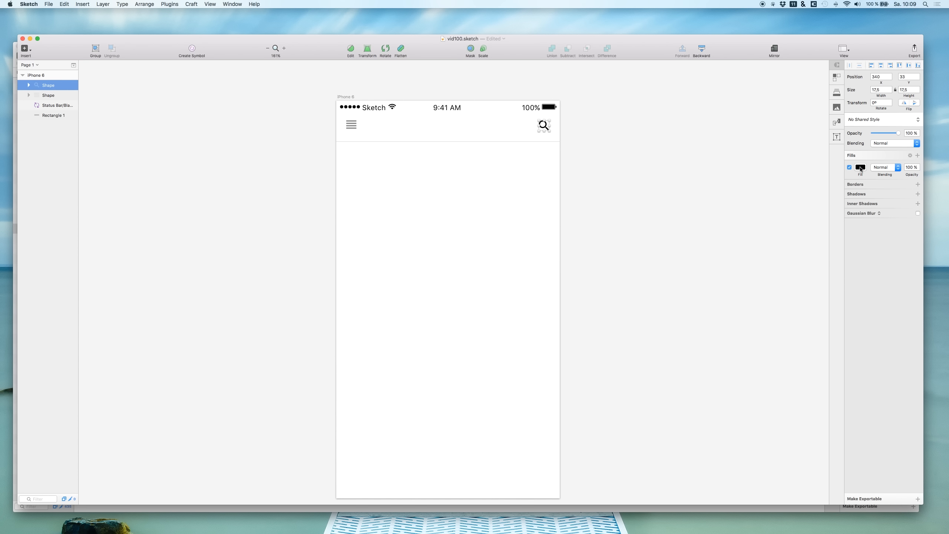
click(860, 169)
key(super+v)
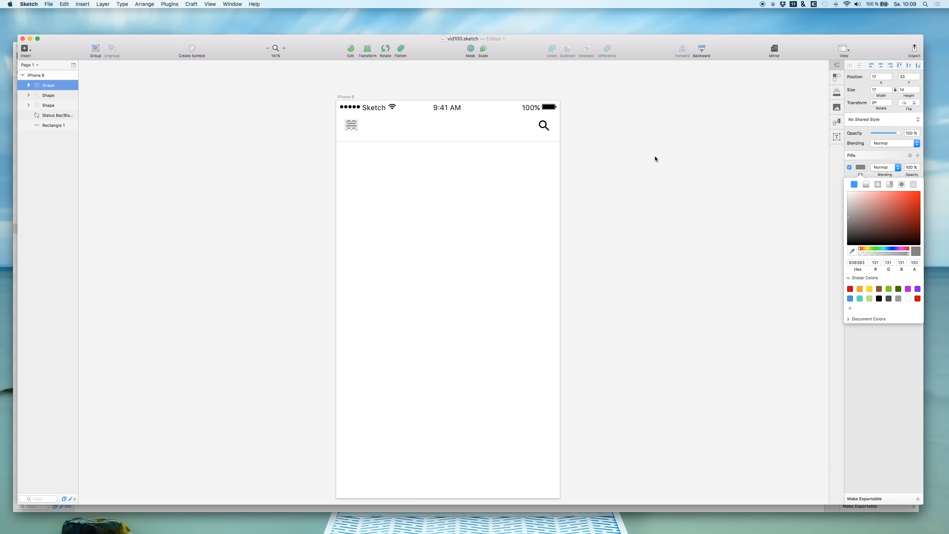
key(super+z)
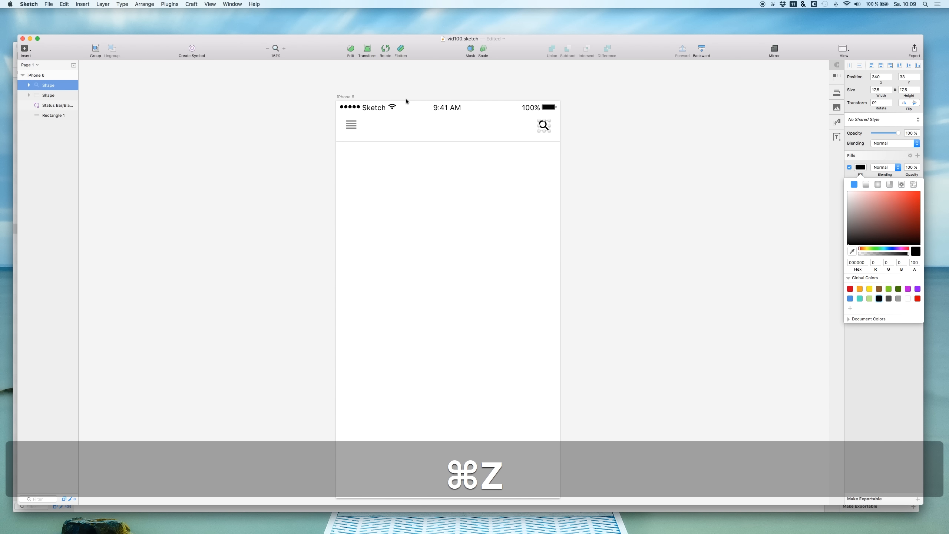
Sample the menu icon's gray with the colour picker as the search icon's fill
click(852, 252)
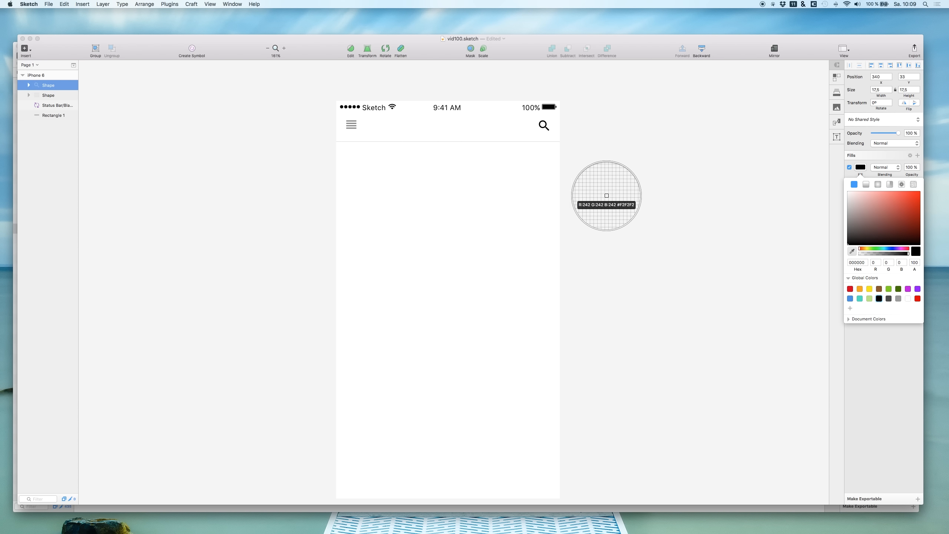
click(355, 128)
click(441, 224)
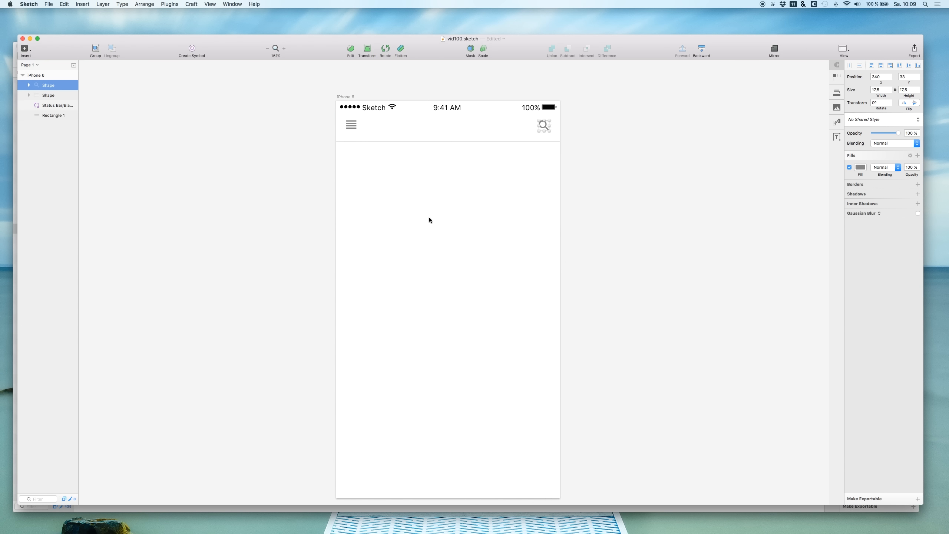
Add the title text "FASHION FEED" in the header between the menu and search icons
key(t)
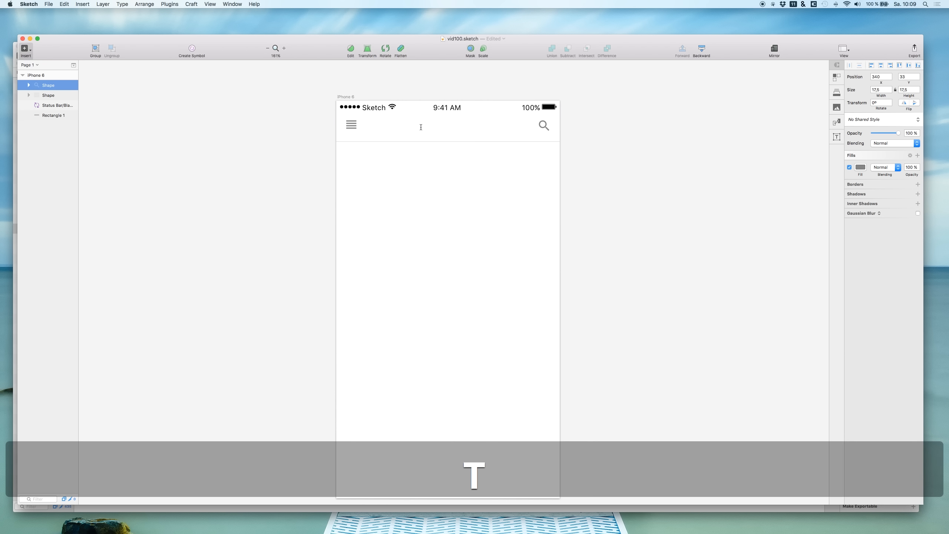
click(421, 127)
key(shift+f)
text(AS ED)
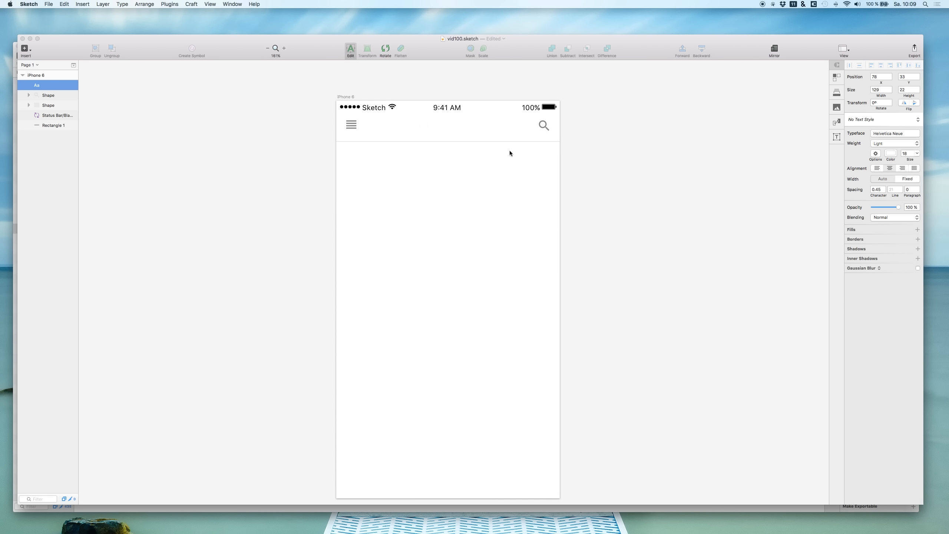
Set the colour of the whole FASHION FEED title to black (000000) and finish editing the text
key(super+a)
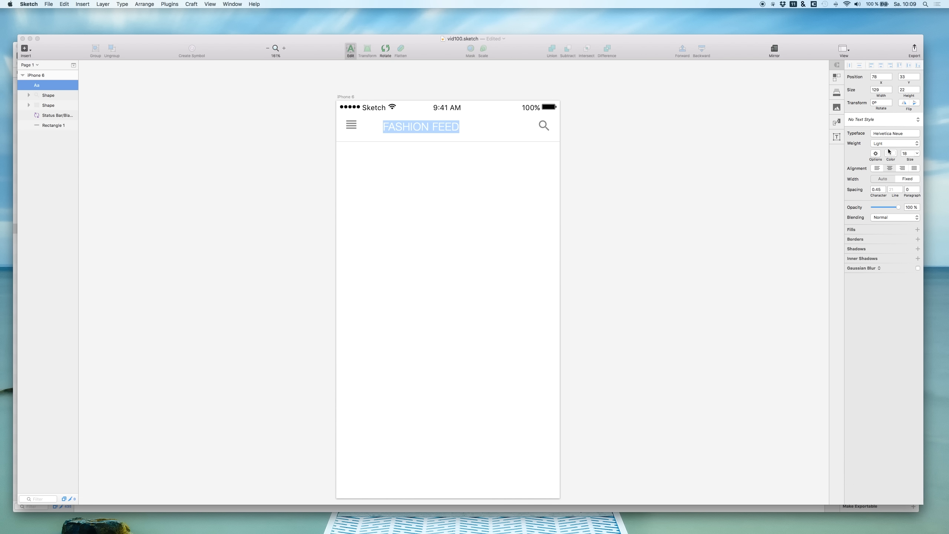
click(890, 153)
click(849, 204)
drag(820, 224, 788, 243)
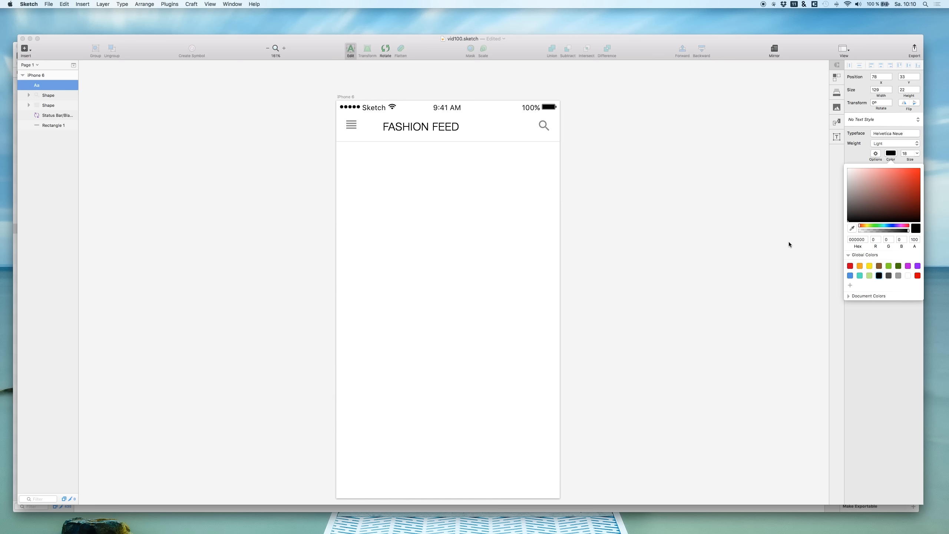
key(Escape)
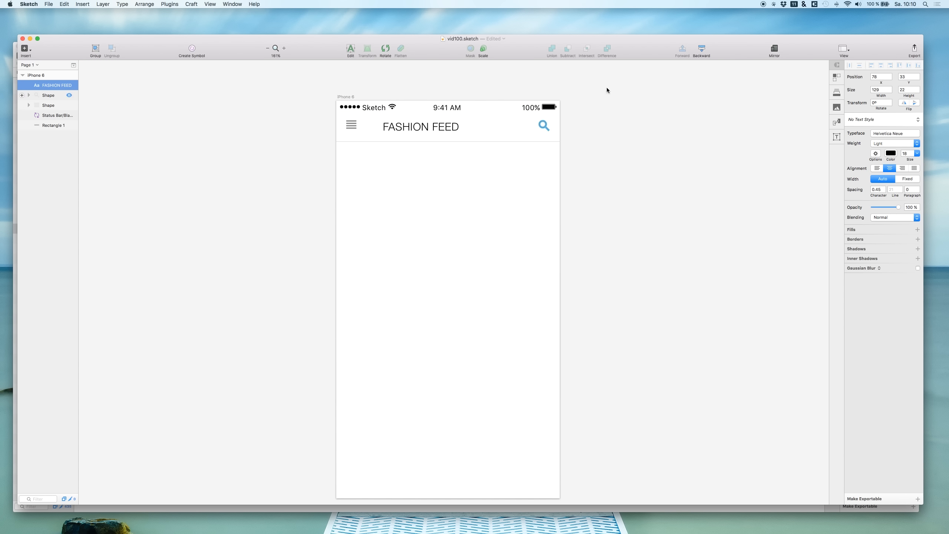
Change the font weight of the FASHION FEED title to Thin
click(887, 144)
click(886, 150)
click(885, 142)
click(885, 149)
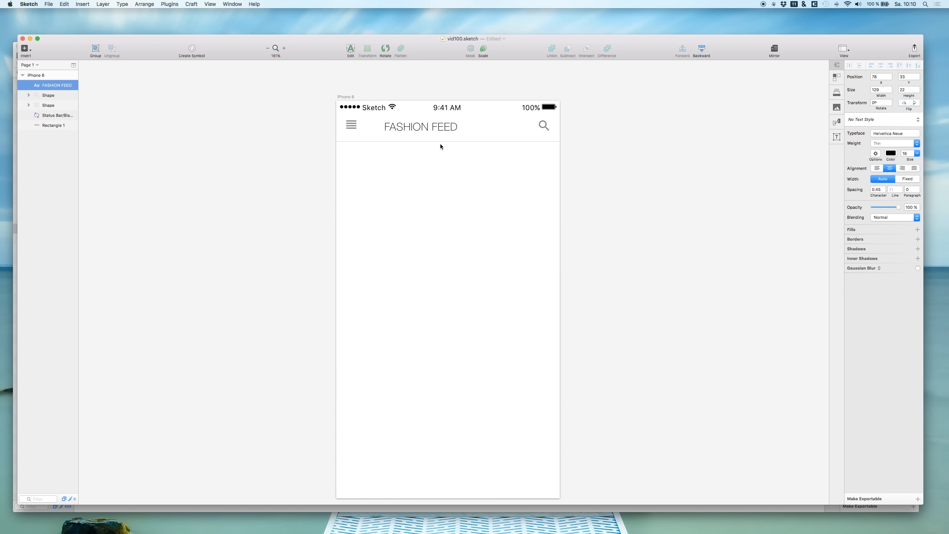
Set the title's font size to 16, centre it in the header at X 133, Y 31, and deselect it
click(902, 154)
text(16)
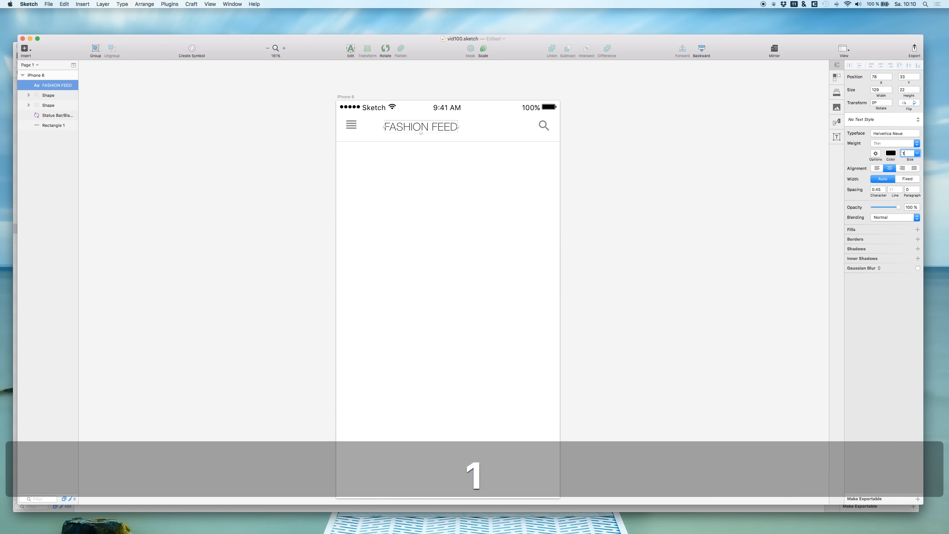
key(Return)
drag(419, 136, 444, 129)
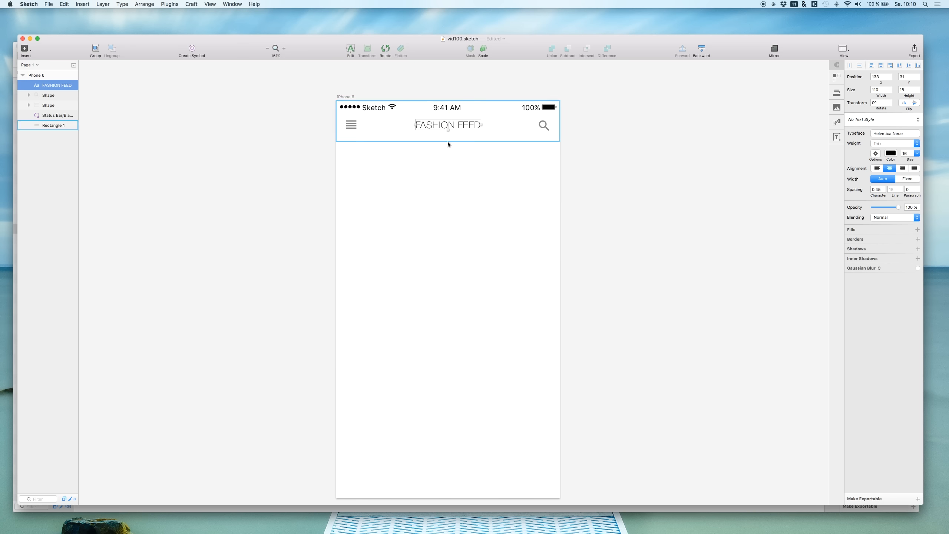
click(481, 232)
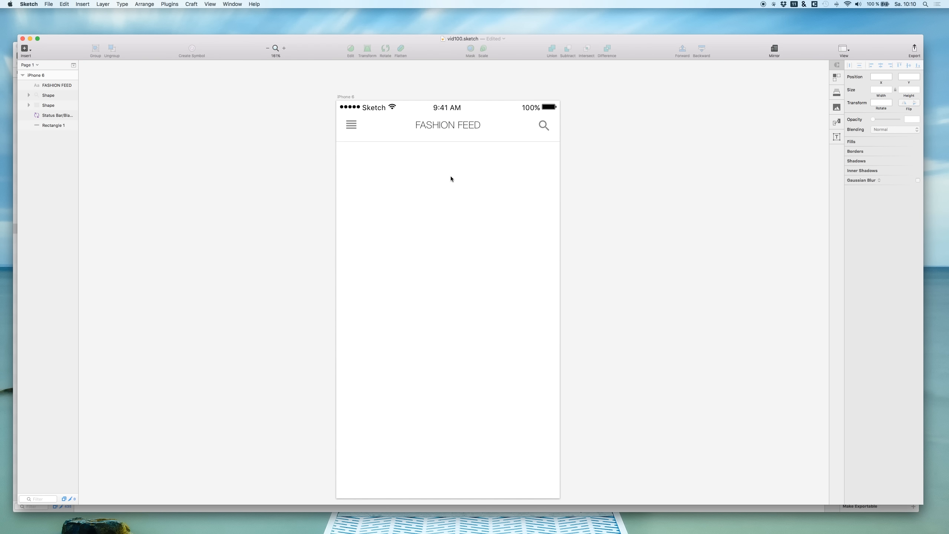
Draw a full-width rectangle of 375 × 255 directly below the header, at X 0, Y 68, and turn off its border
scroll(475, 225, down, 2)
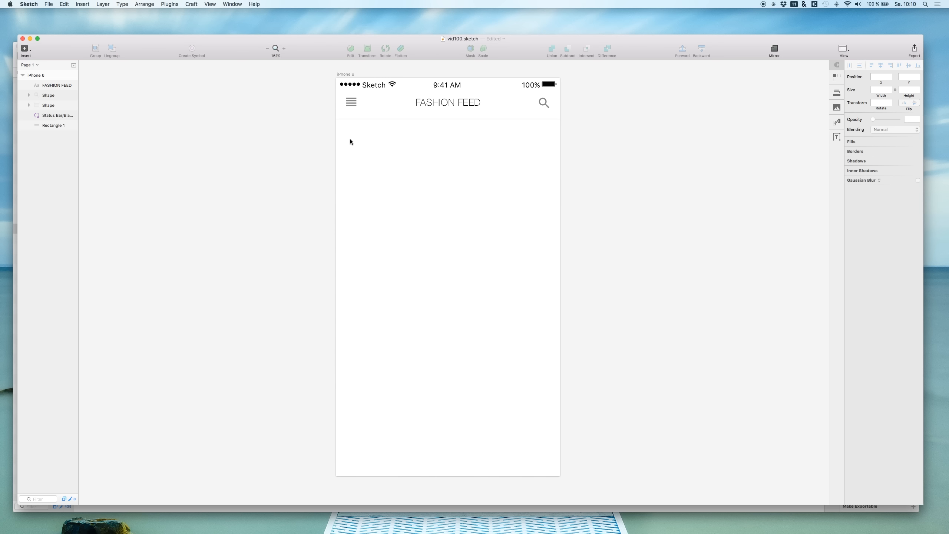
key(r)
drag(343, 132, 520, 320)
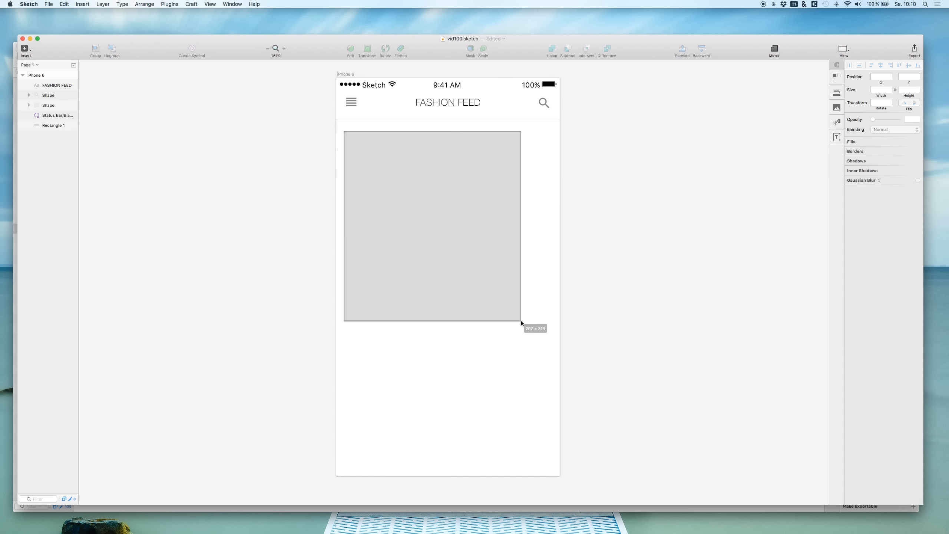
drag(431, 226, 426, 214)
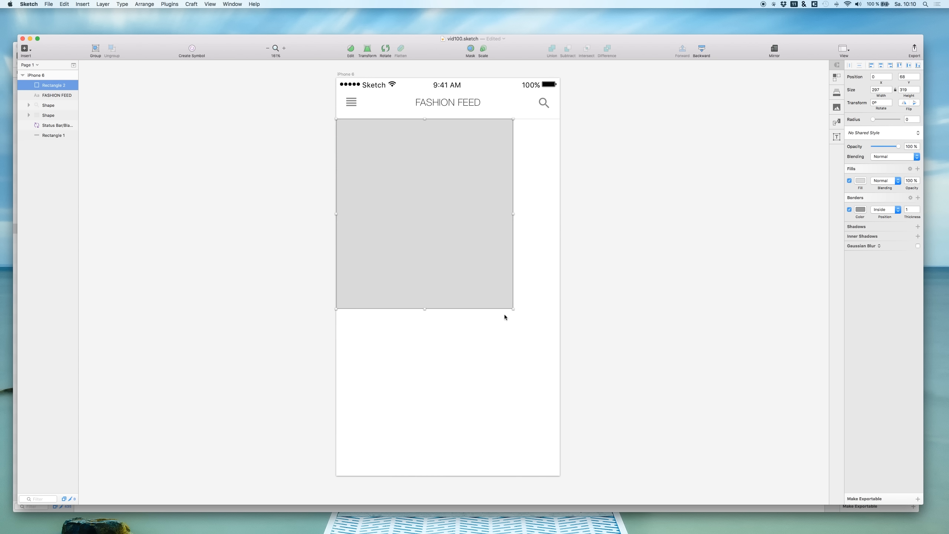
drag(512, 309, 560, 272)
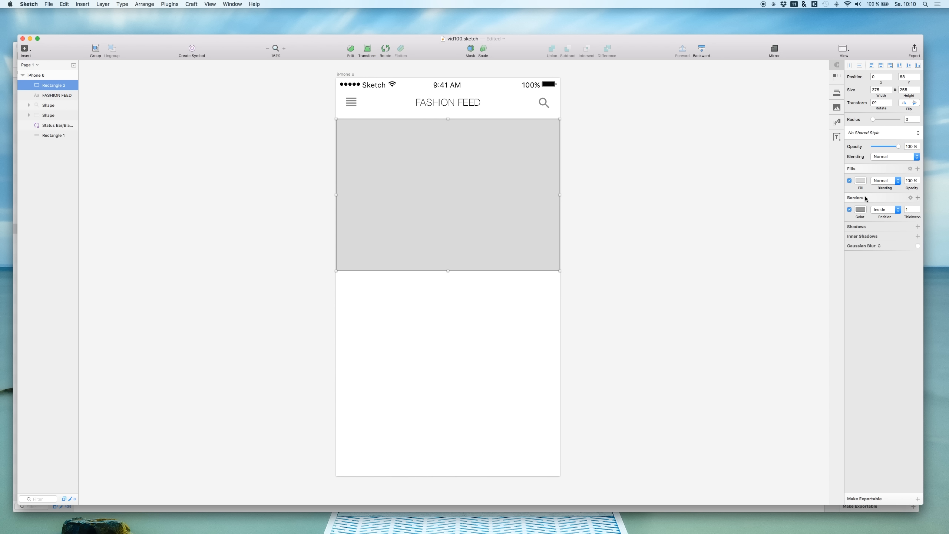
click(849, 210)
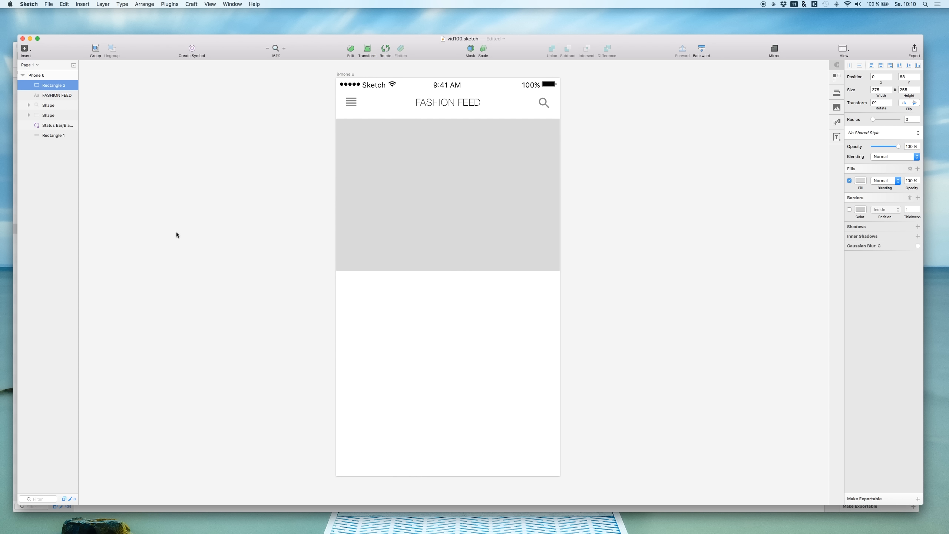
click(574, 198)
Rename the large grey rectangle layer to "premium box" and the header background layer to "top nav"
double_click(46, 85)
text(prem)
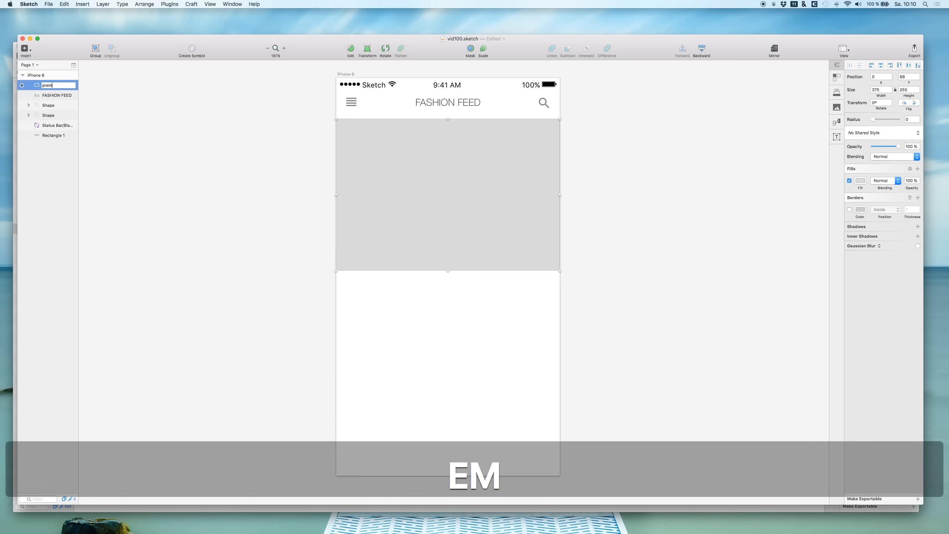
text(ium box)
key(Return)
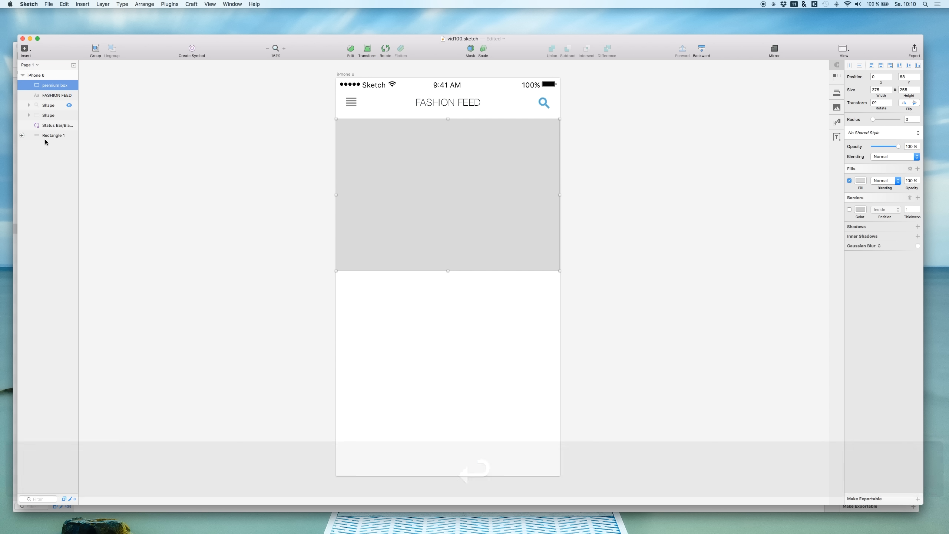
double_click(49, 135)
text(top nav)
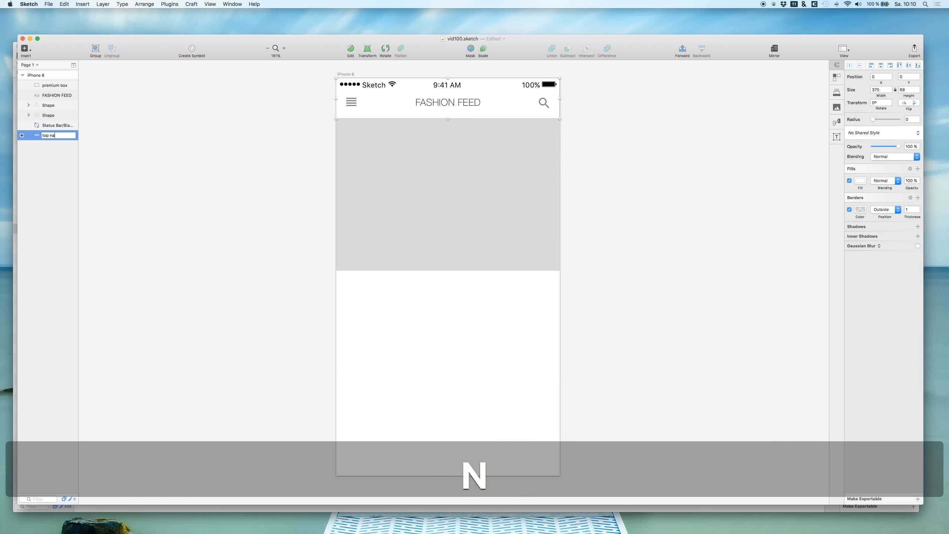
key(Return)
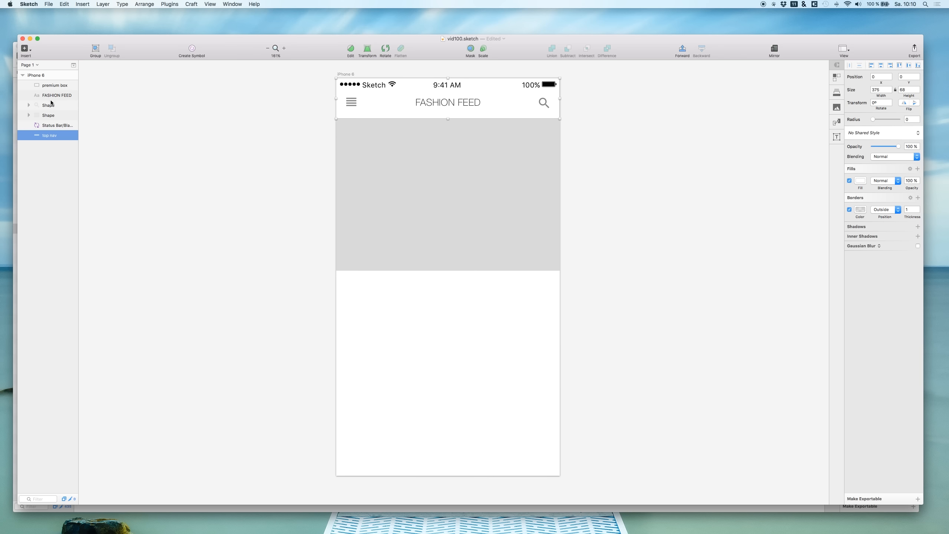
Duplicate the premium box and place the copy directly below the original at Y 323
click(355, 169)
key(cmd+c)
key(super+v)
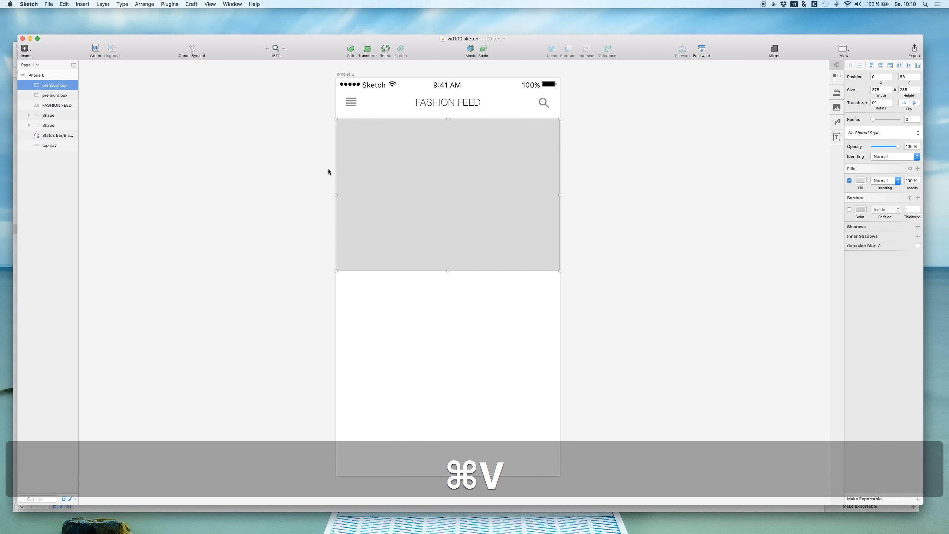
key(shift+Down)
key(shift+Down)
key(shift+Down)
key(shift+Down)
key(shift+Down)
key(shift+Down)
key(shift+Down)
key(shift+Down)
key(shift+Down)
key(shift+Down)
key(shift+Down)
key(shift+Down)
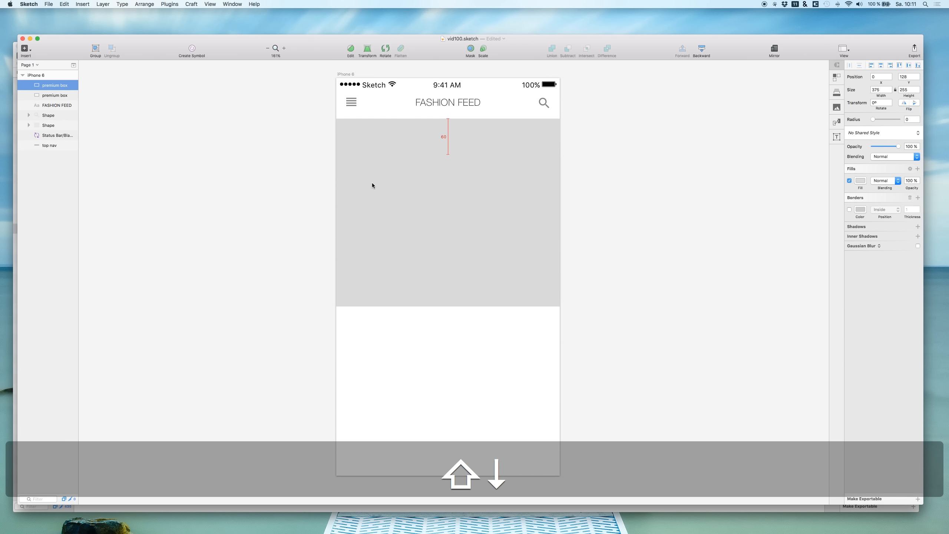
key(shift+Down)
key(shift+Down)
key(shift+Down)
key(shift+Down)
key(shift+Down)
key(shift+Down)
key(shift+Down)
key(shift+Down)
key(shift+Down)
key(shift+Down)
key(shift+Down)
key(shift+Down)
key(shift+Down)
key(shift+Down)
key(shift+Down)
key(shift+Up)
key(Up)
key(Up)
key(Up)
key(Up)
key(Up)
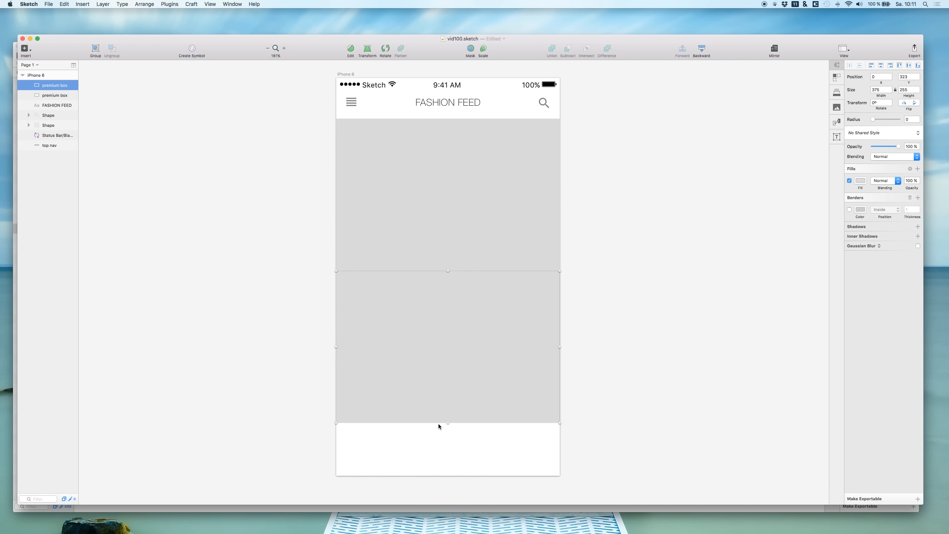
Reduce the copied box's height to 107 and set its fill to the darker grey 9A9A9A
drag(447, 422, 439, 335)
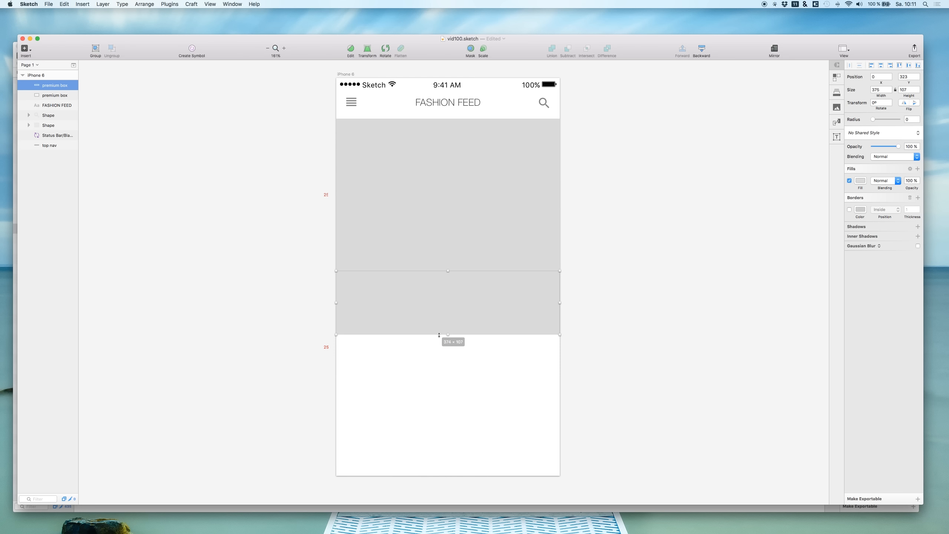
click(860, 181)
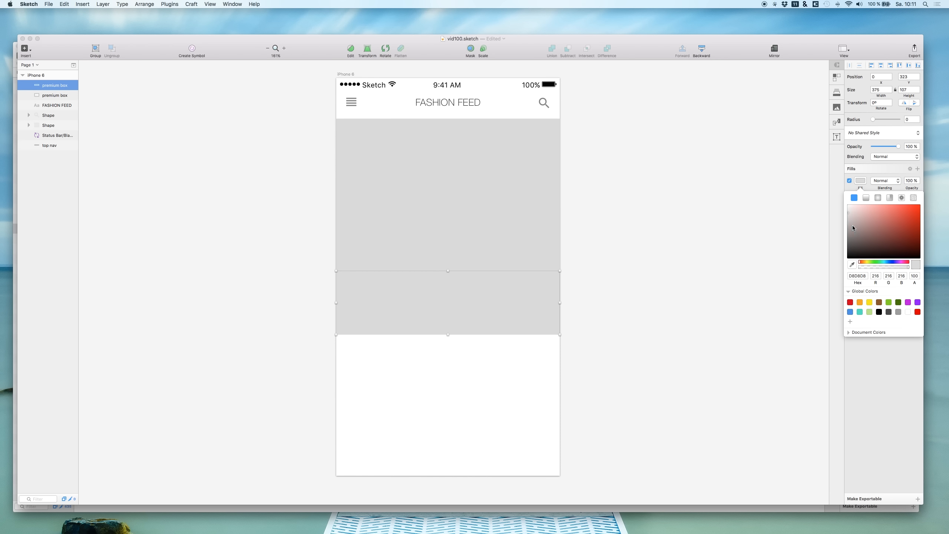
drag(853, 226, 818, 227)
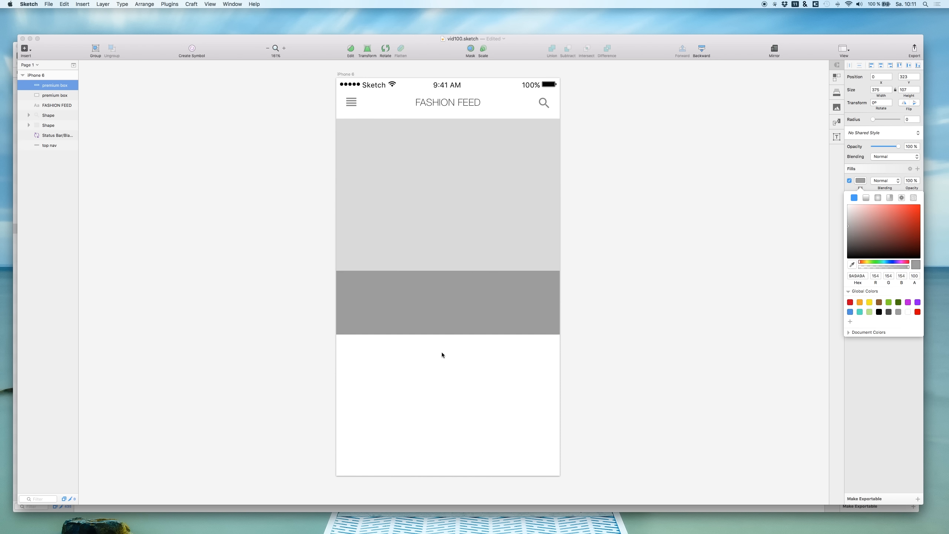
Duplicate the 107-high grey box, place the copy beneath it at Y 429, and fill it with dark grey 494949
click(445, 322)
key(super+d)
key(shift+Down)
key(shift+Down)
key(shift+Down)
key(shift+Down)
key(shift+Down)
key(shift+Down)
key(shift+Down)
key(shift+Down)
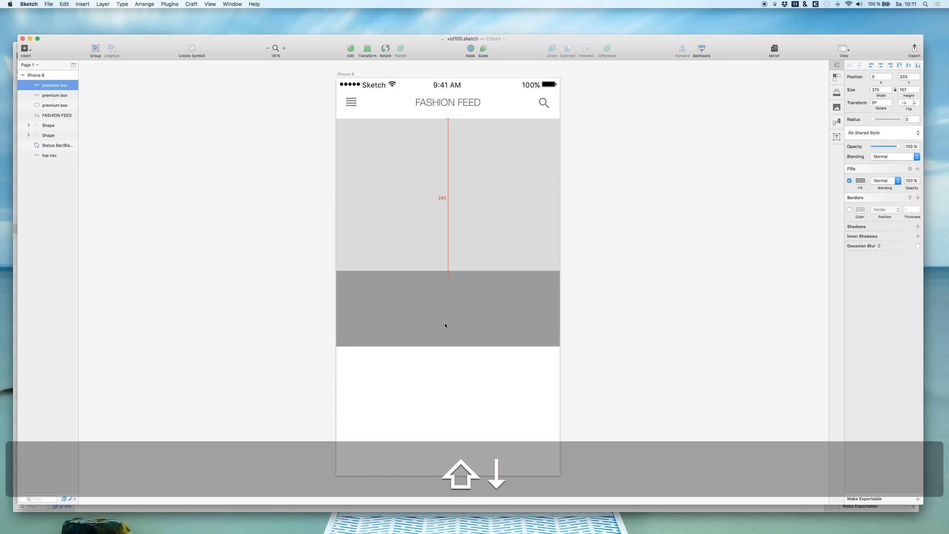
key(shift+Down)
key(shift+Down)
key(shift+Down)
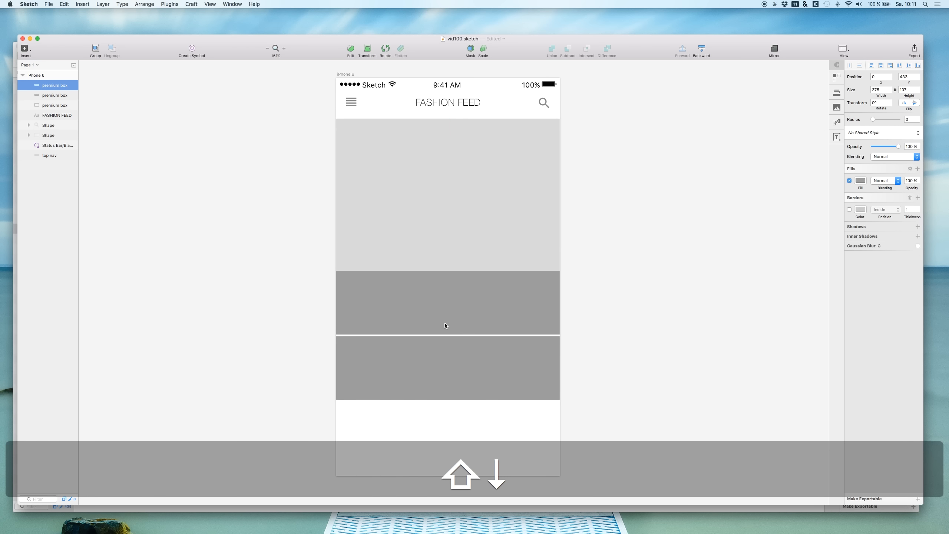
key(Up)
key(Up)
key(Up)
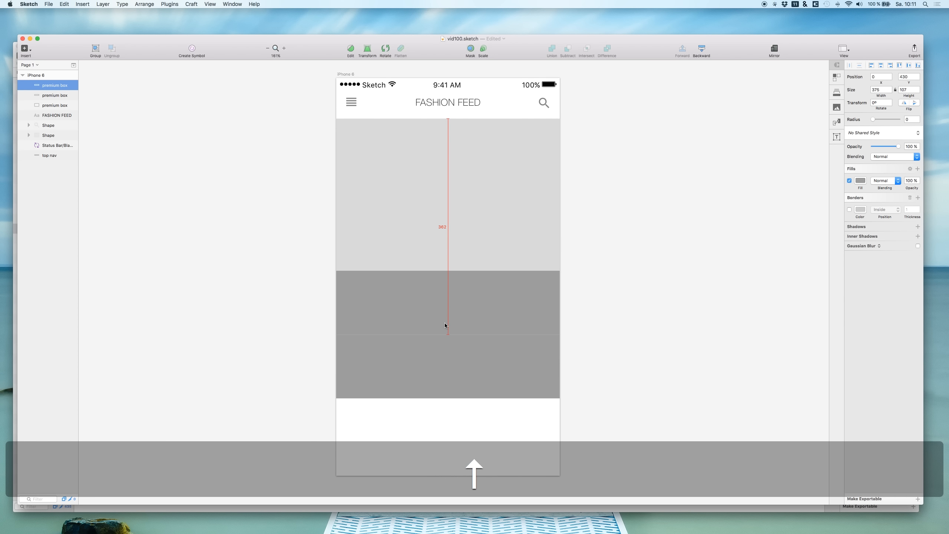
key(Up)
click(860, 181)
drag(855, 250, 815, 242)
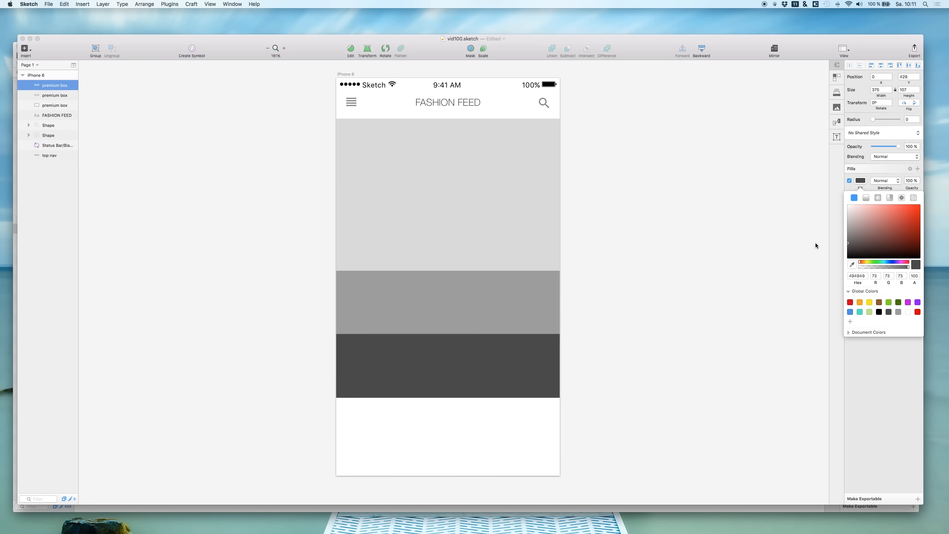
Duplicate the dark grey box, place the copy beneath it at Y 535, fill it with 292929, and deselect it
key(cmd+v)
key(shift+Down)
key(shift+Down)
key(shift+Down)
key(shift+Down)
key(shift+Down)
key(shift+Down)
key(shift+Down)
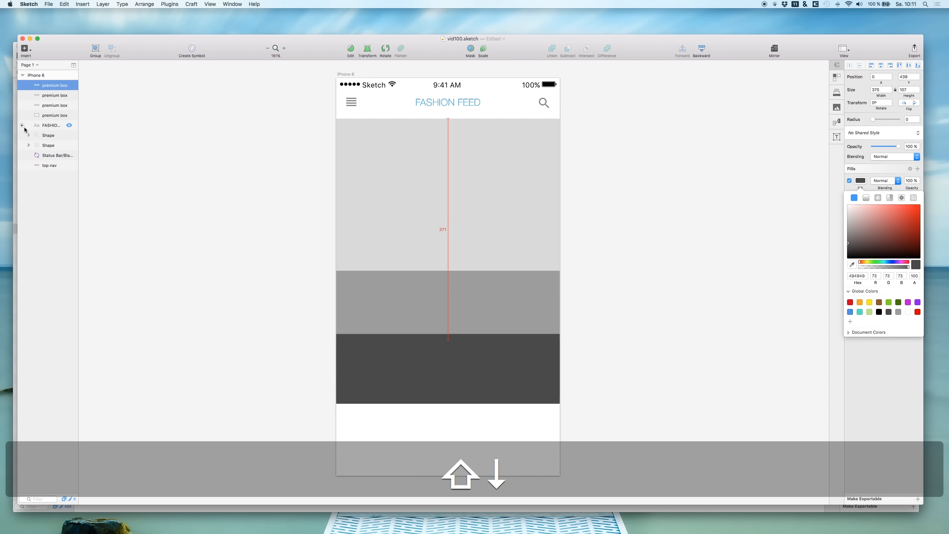
key(shift+Down)
key(shift+Down)
key(shift+Down)
key(shift+Down)
key(shift+Down)
key(shift+Down)
key(shift+Up)
key(shift+Up)
key(shift+Up)
key(Down)
key(Down)
key(Down)
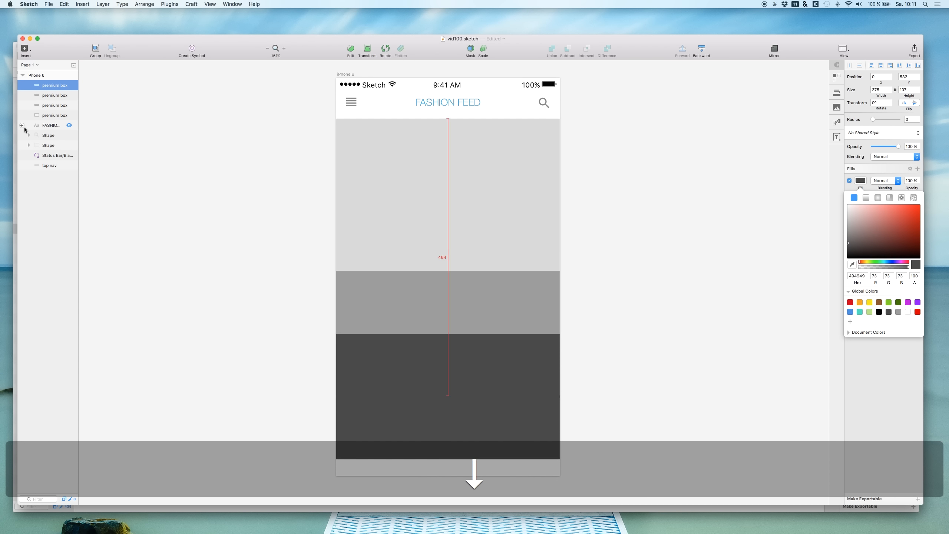
key(Down)
key(Down)
key(Down)
key(Down)
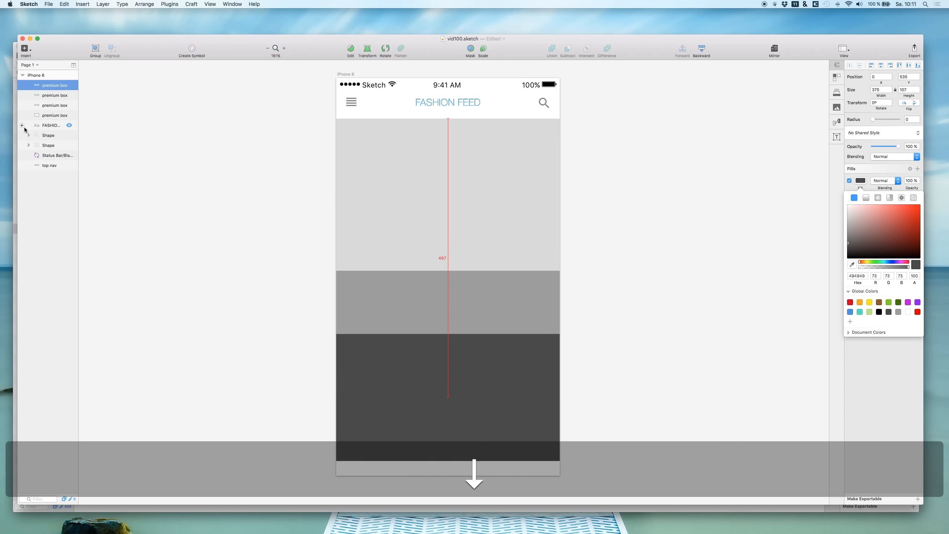
key(Up)
drag(847, 242, 825, 252)
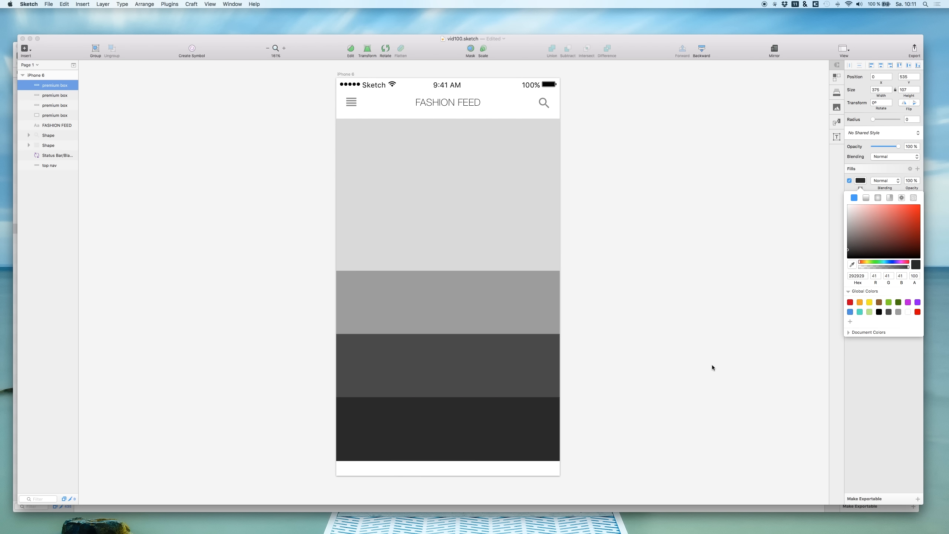
click(655, 430)
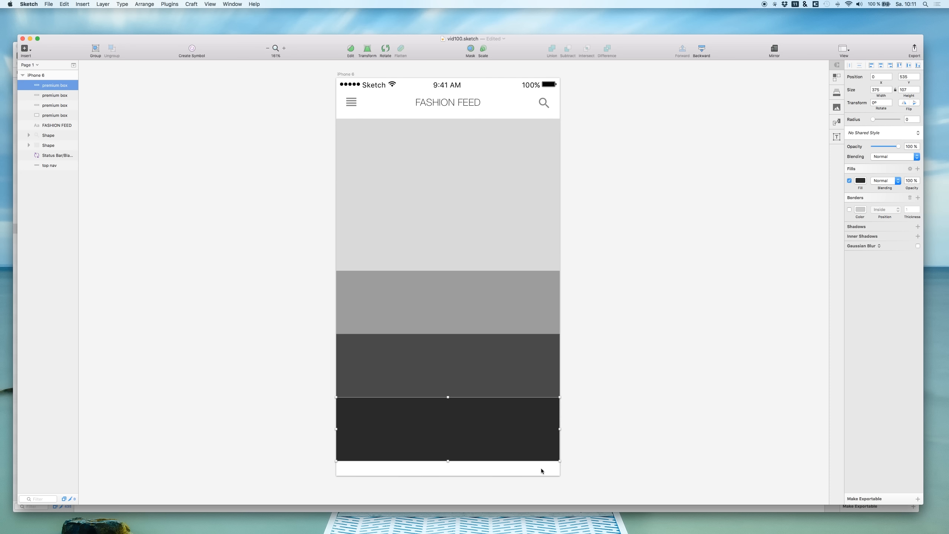
click(571, 475)
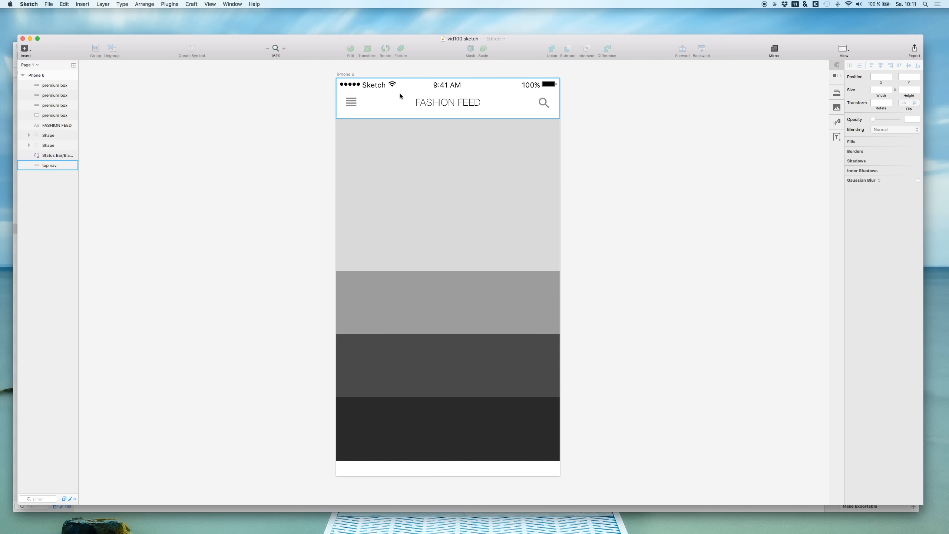
Copy the top nav rectangle above all other layers and align the copy to the artboard's bottom edge at Y 599
click(46, 166)
key(super+c)
click(51, 86)
key(super+v)
key(shift)
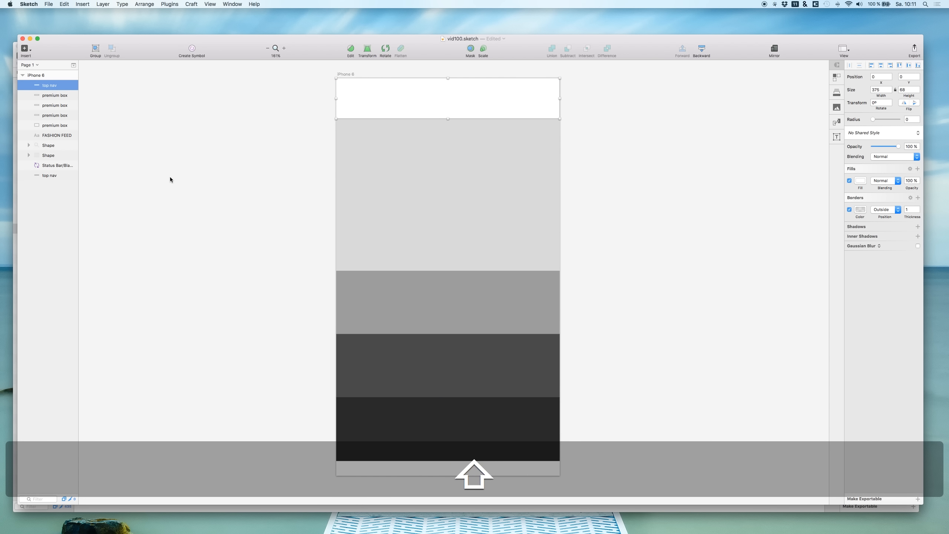
click(918, 66)
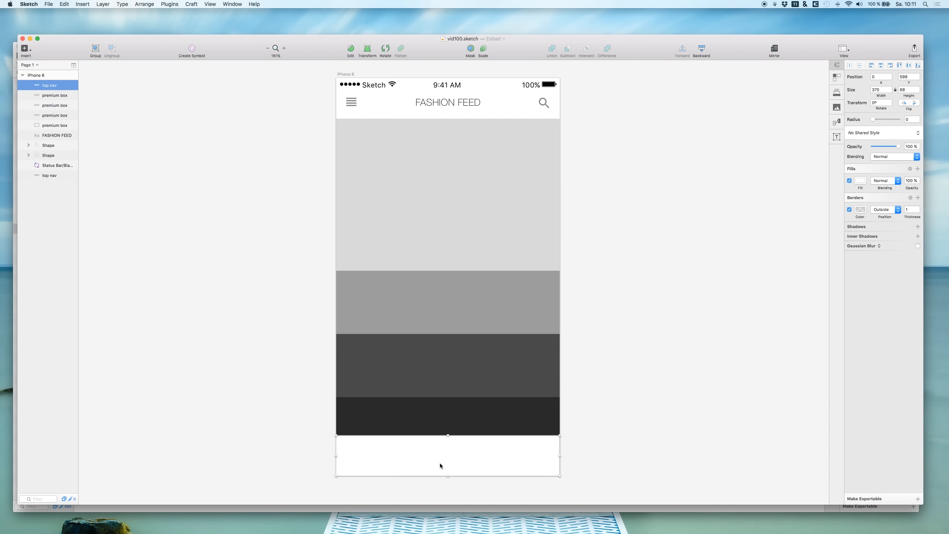
Copy the apps icon's shape from the Material Design Icons document and paste it into the feed screen's artboard
key(ctrl+Down)
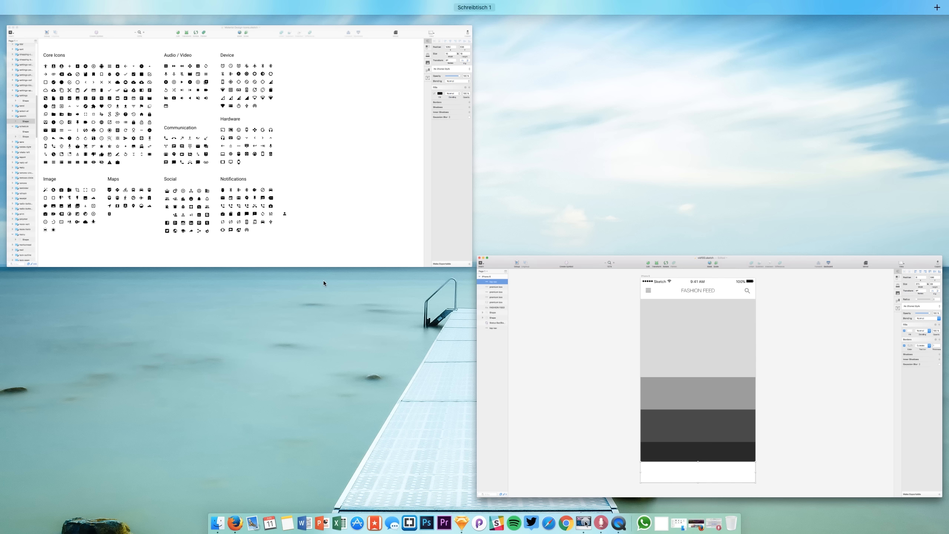
click(295, 218)
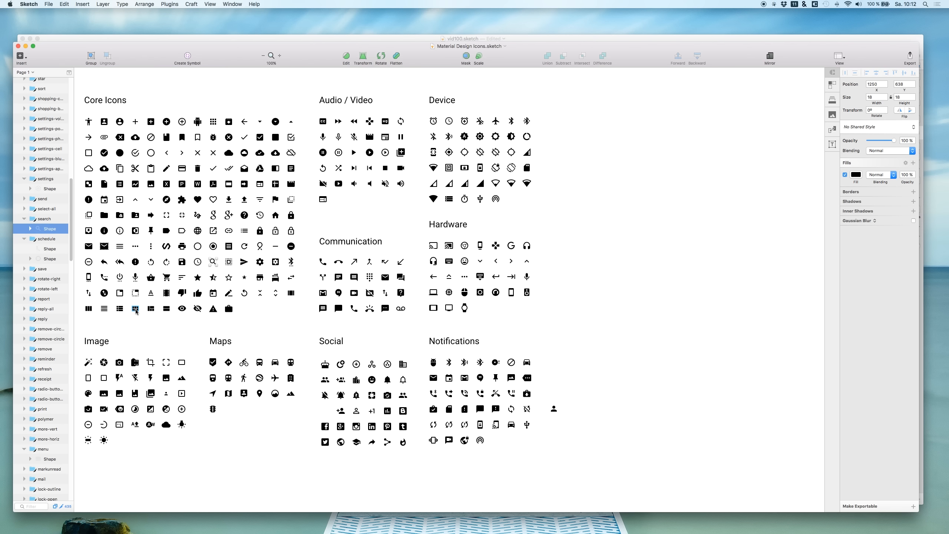
click(213, 123)
scroll(49, 407, down, 2)
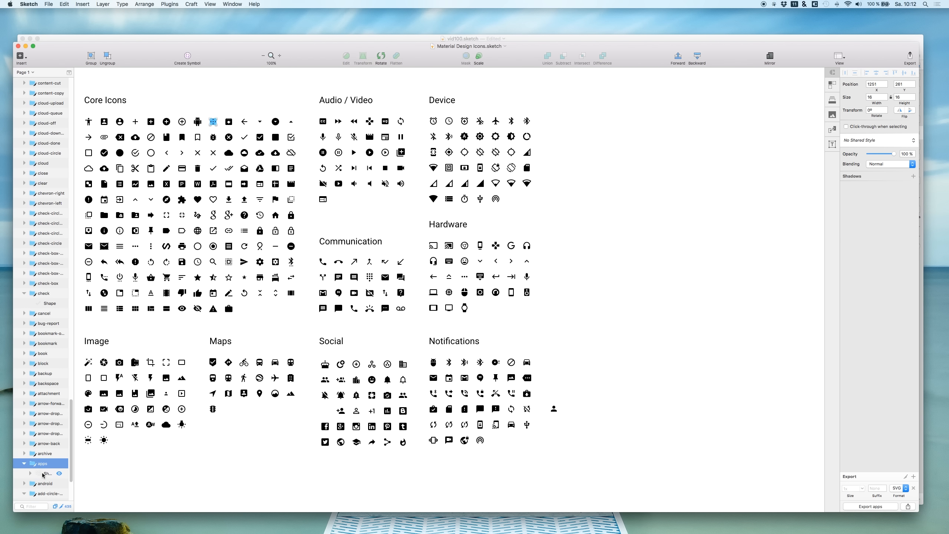
click(56, 473)
key(cmd+c)
key(ctrl+Up)
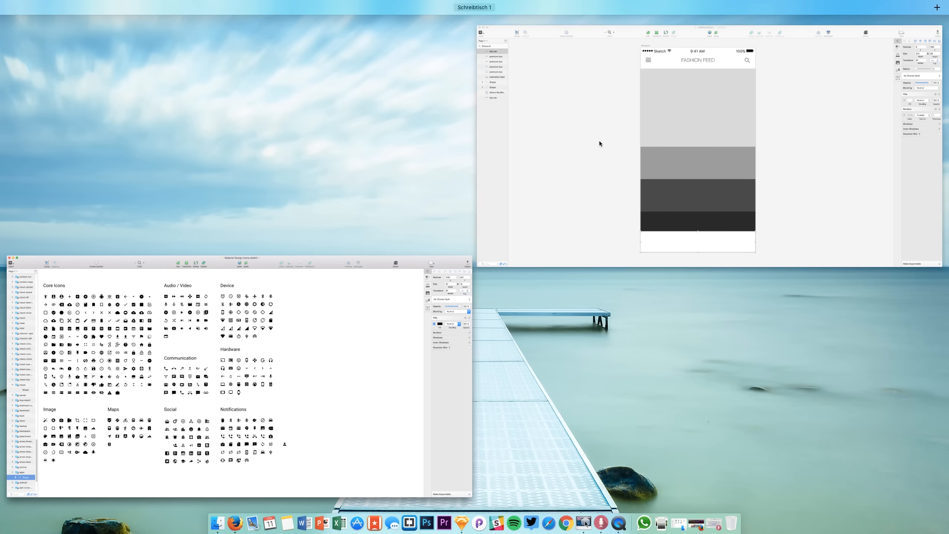
click(599, 141)
key(cmd+v)
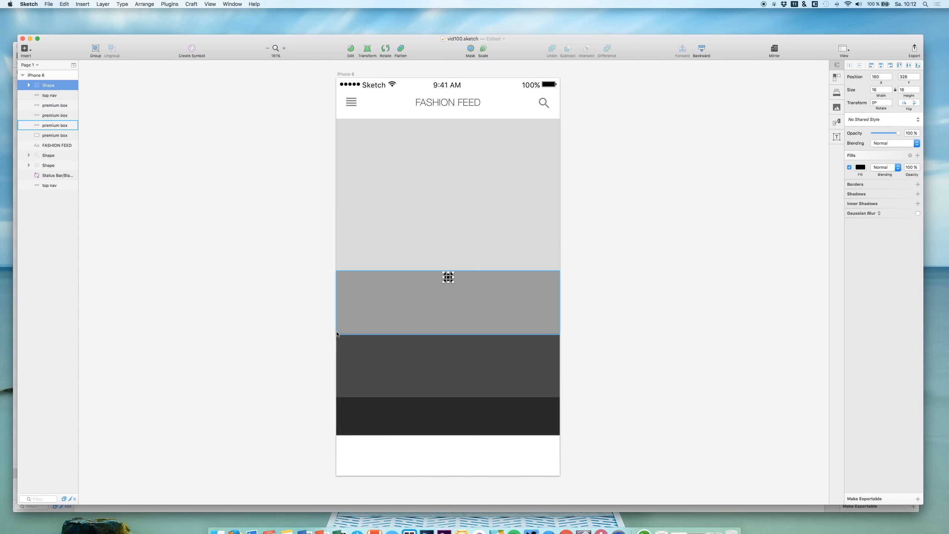
Copy the person icon's shape from the Material Design Icons document and paste it into the feed screen's artboard
key(ctrl+Up)
click(276, 211)
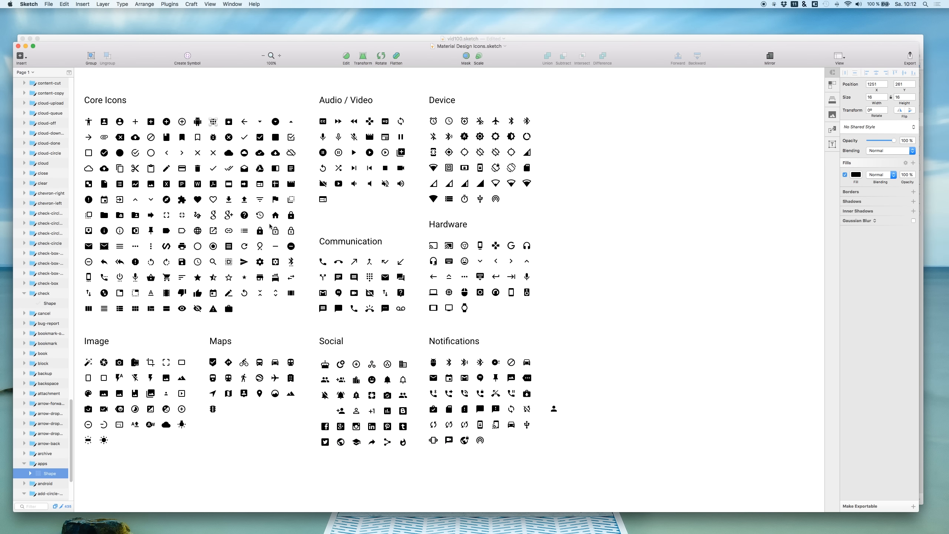
double_click(555, 411)
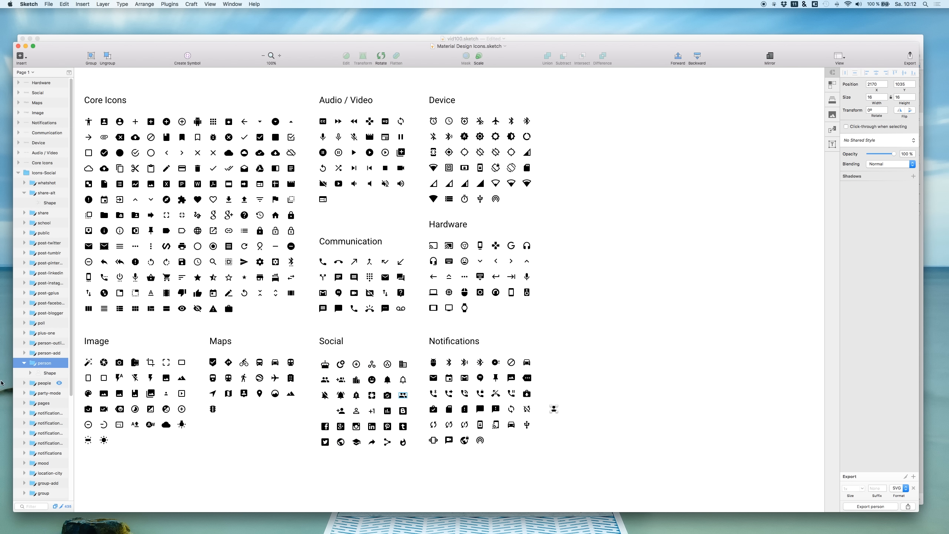
click(41, 372)
key(super+c)
key(ctrl+Up)
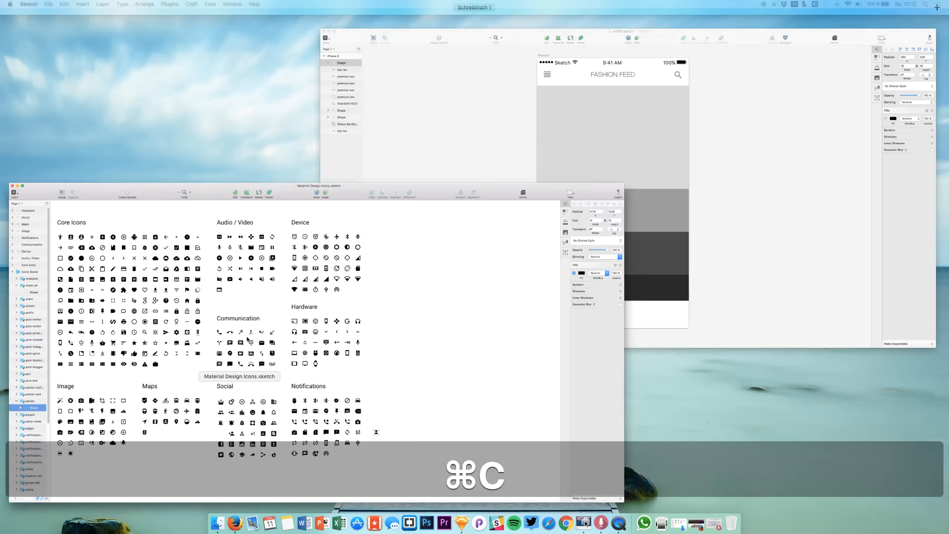
click(606, 145)
key(super+v)
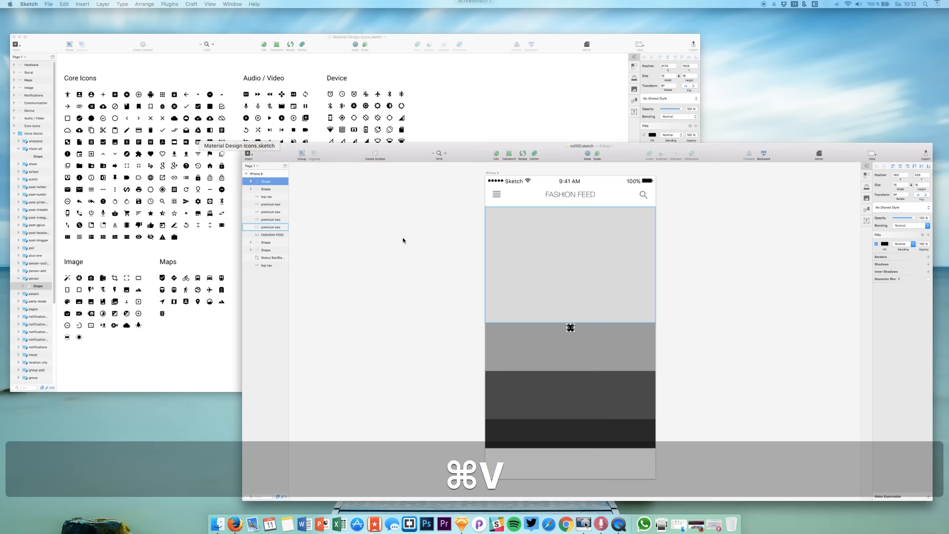
Copy the outlined heart icon's shape from the Material Design Icons document and paste it into the feed screen's artboard
key(ctrl+Up)
click(380, 228)
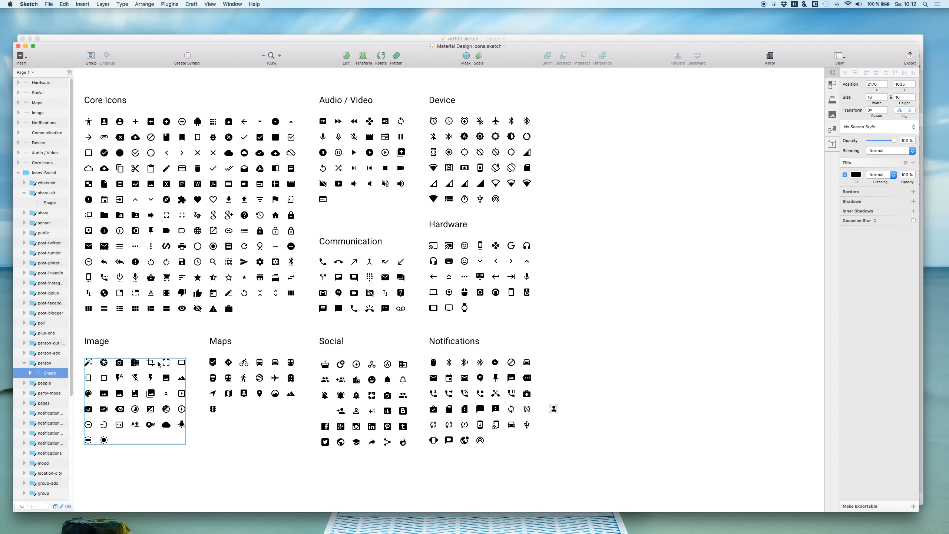
scroll(149, 278, up, 1)
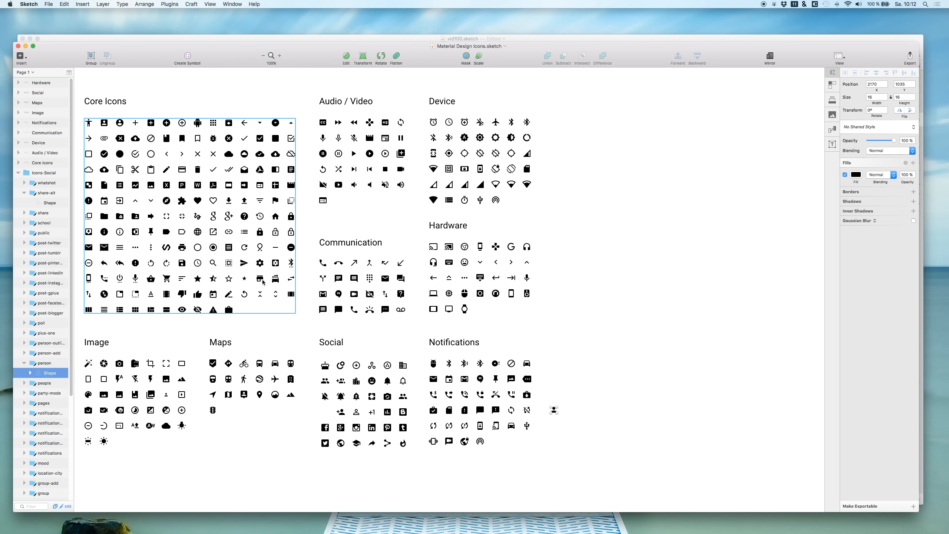
click(212, 202)
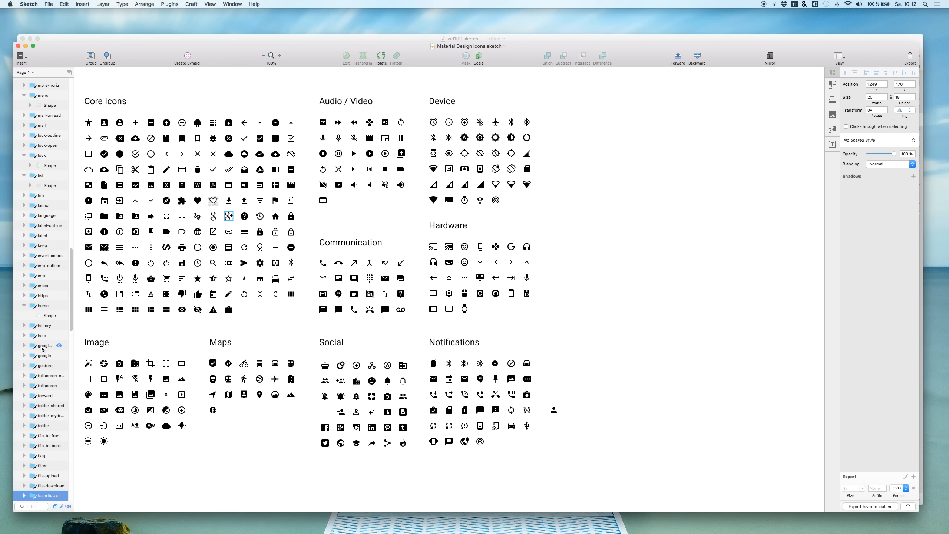
scroll(34, 486, down, 1)
click(24, 448)
click(51, 458)
key(super+c)
key(ctrl+Up)
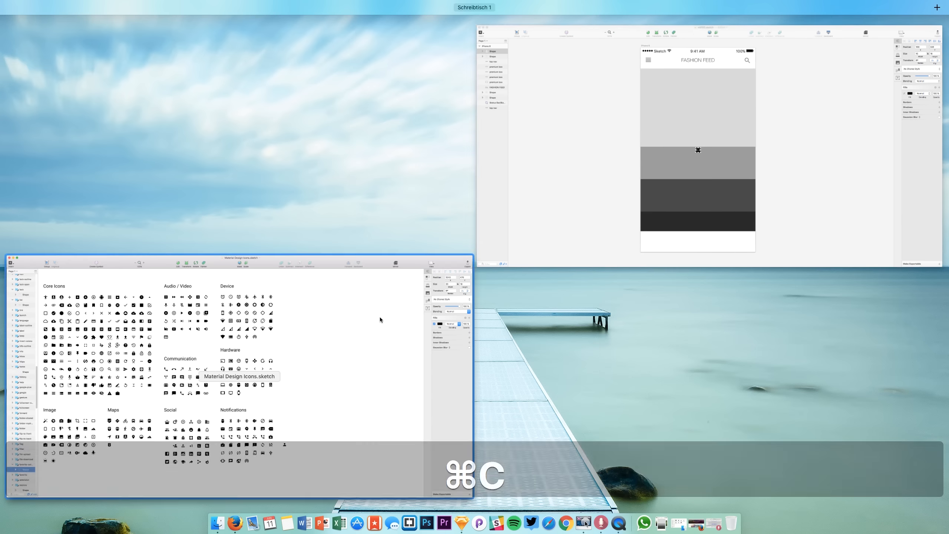
click(651, 141)
key(super+v)
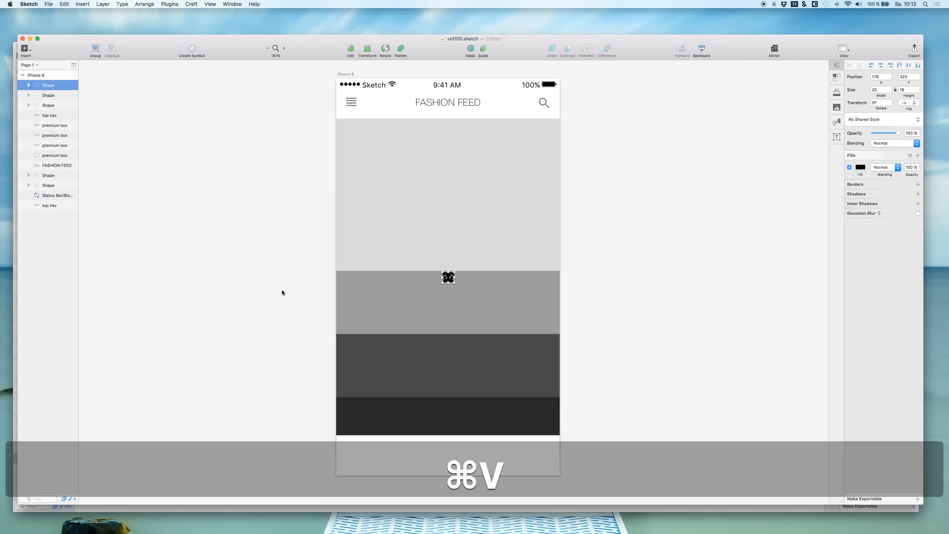
Copy the shopping basket icon's shape from the Material Design Icons document and paste it into the feed screen's artboard
key(ctrl+Up)
click(306, 249)
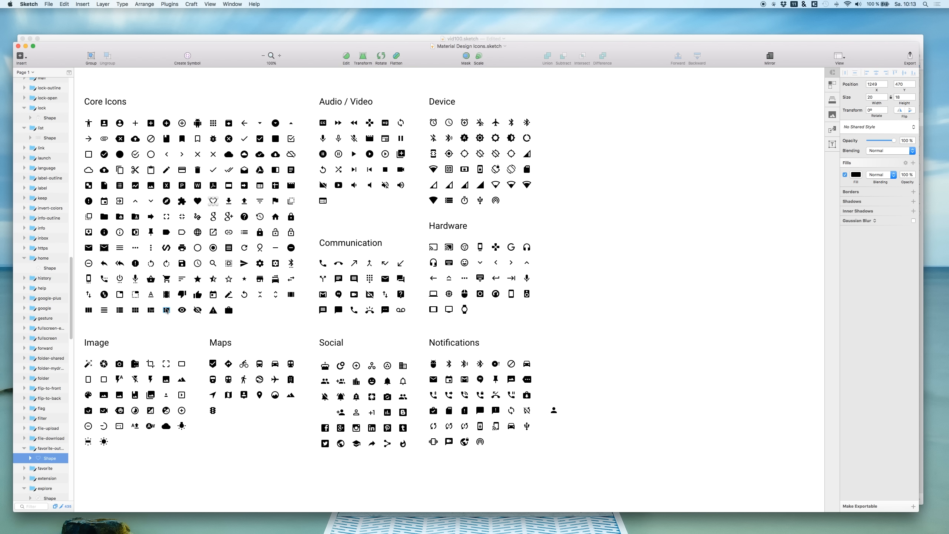
click(151, 279)
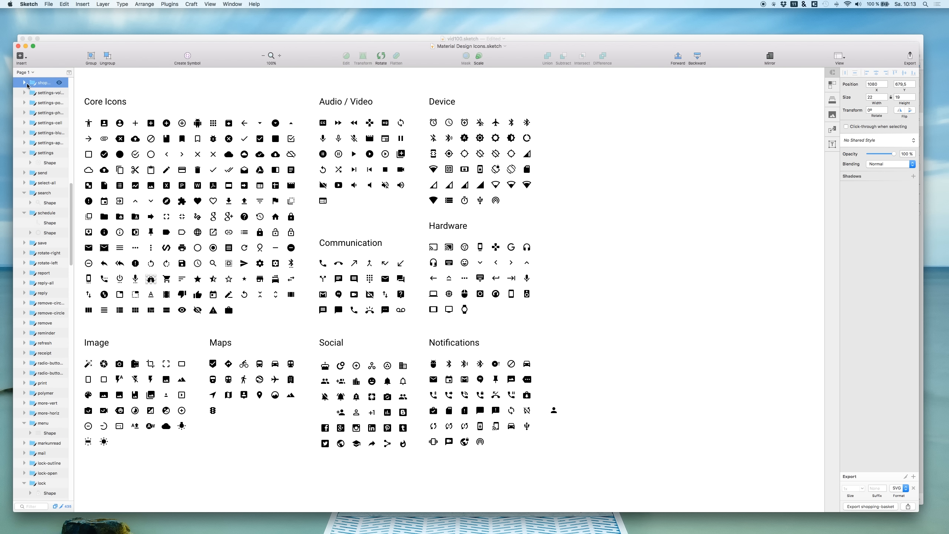
click(24, 83)
click(43, 93)
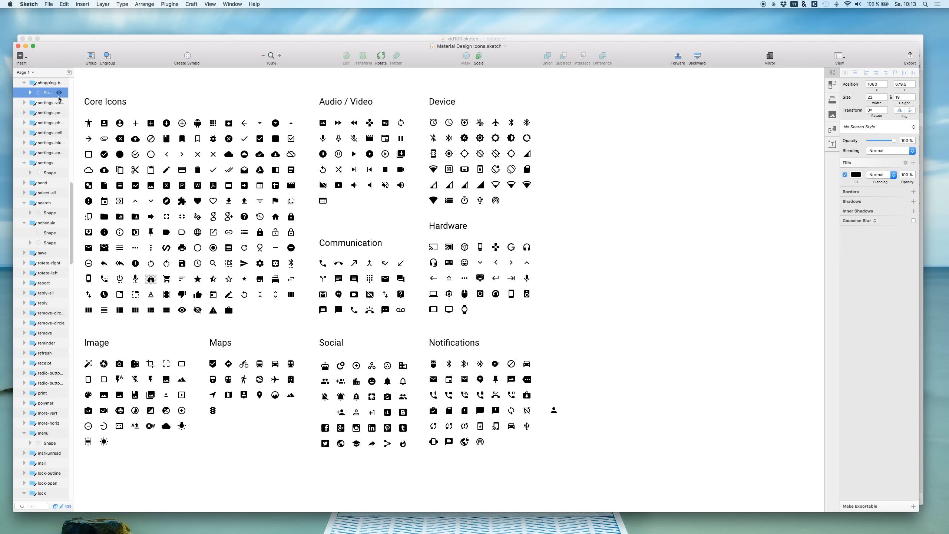
key(super+c)
key(ctrl+Up)
click(933, 155)
key(super+v)
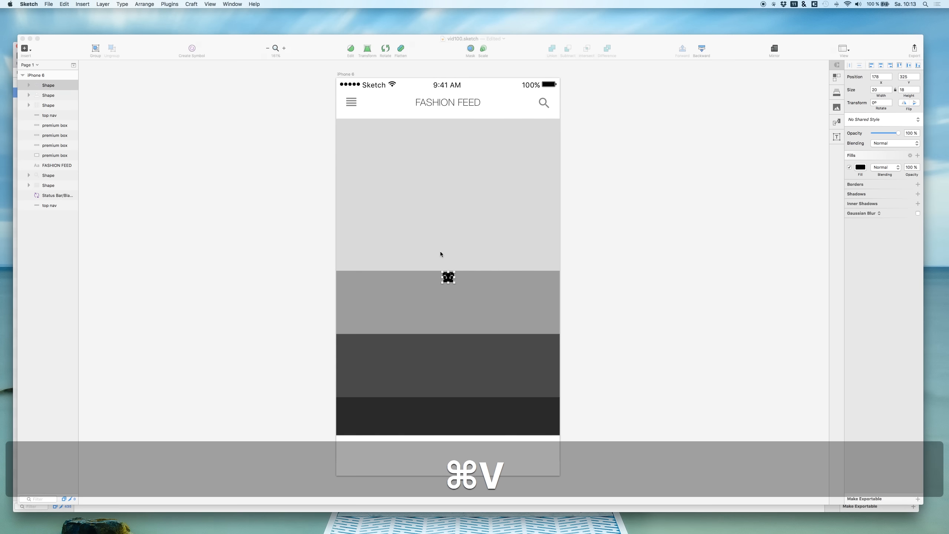
Select all four pasted icon shapes and move them together to the left end of the bottom navigation bar
shift+click(46, 118)
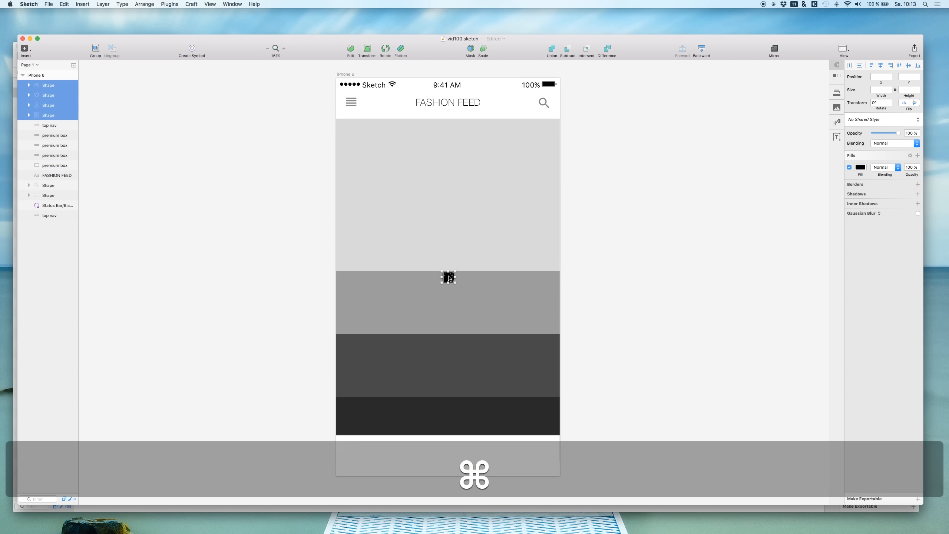
drag(448, 298, 353, 457)
scroll(359, 389, down, 3)
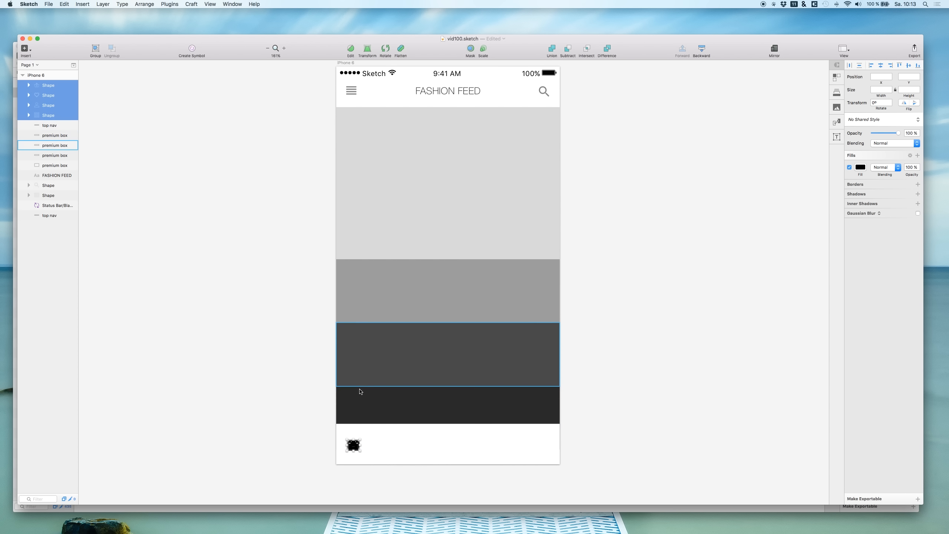
Move the shopping basket icon to the right end of the bottom navigation bar, at about X 327, Y 623
click(49, 108)
drag(355, 413, 404, 412)
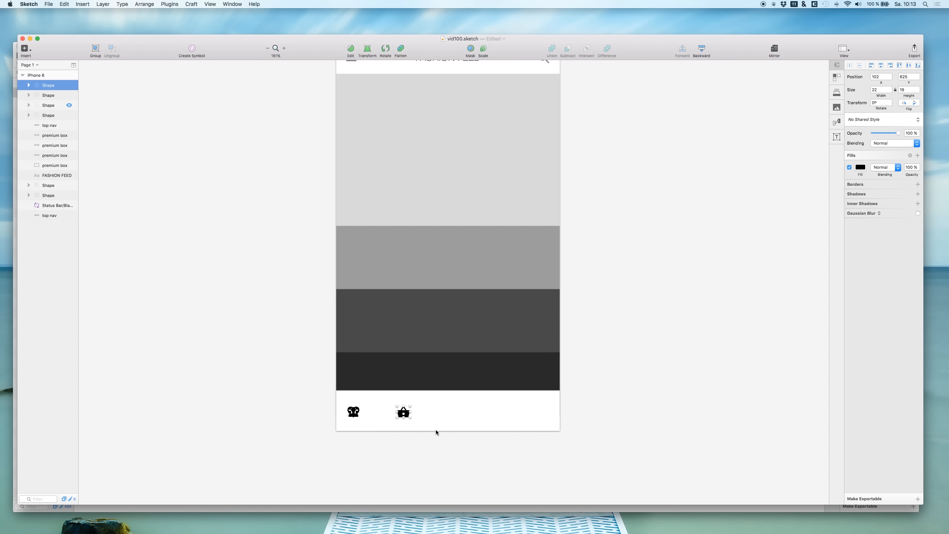
drag(405, 414, 527, 414)
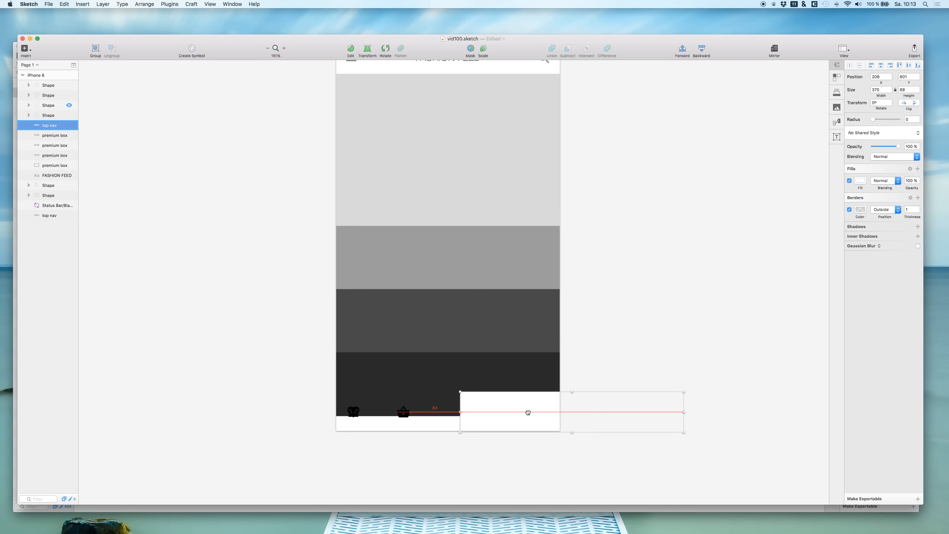
key(super+z)
drag(407, 413, 542, 411)
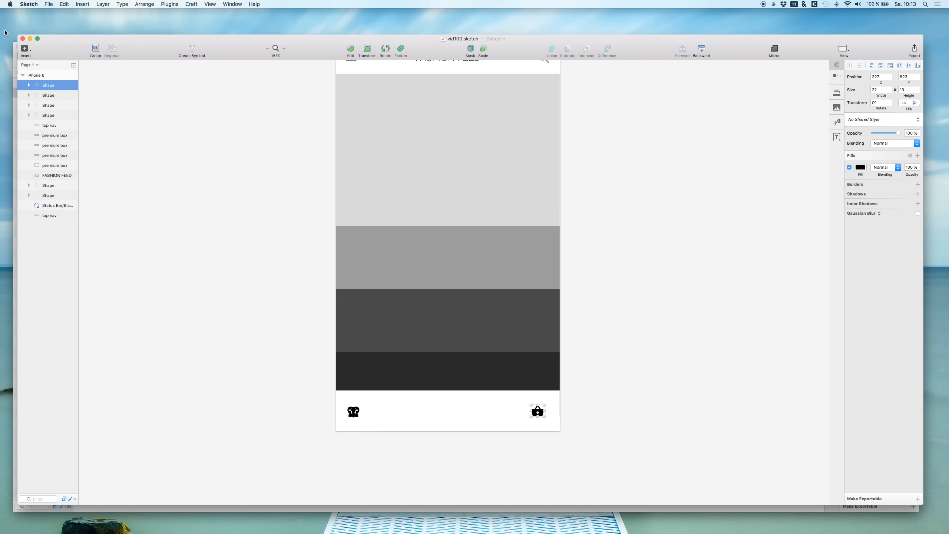
click(52, 98)
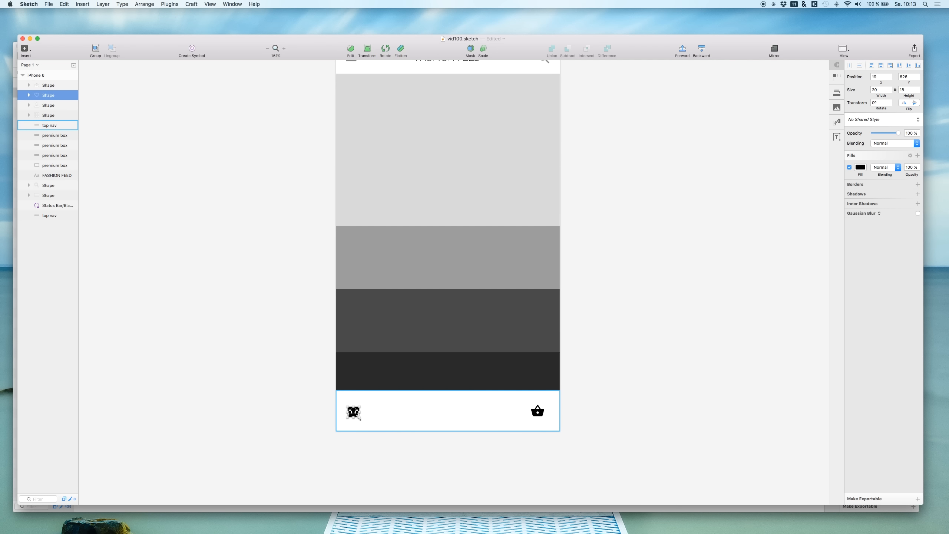
drag(354, 416, 407, 416)
key(super+z)
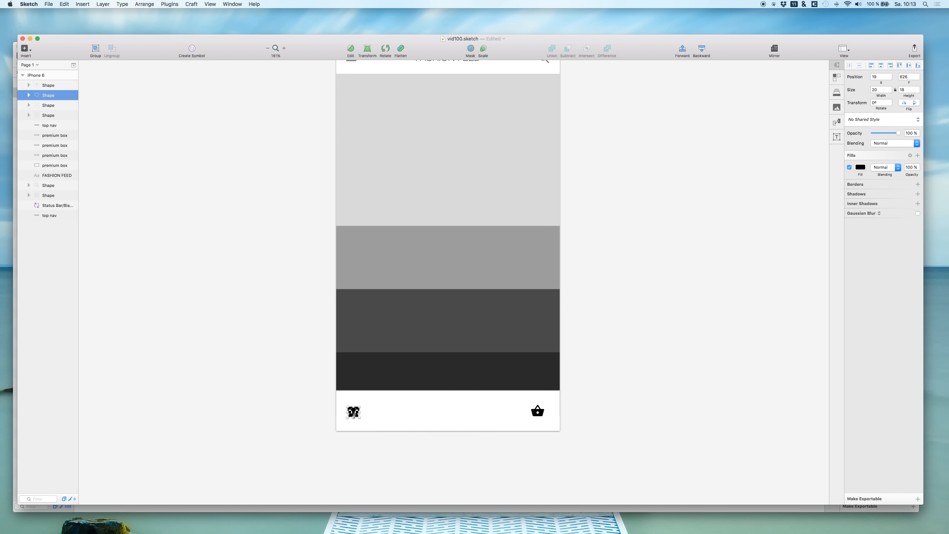
Separate the apps icon from the stack at about X 52, Y 628, and place the person icon to its right
drag(353, 416, 373, 415)
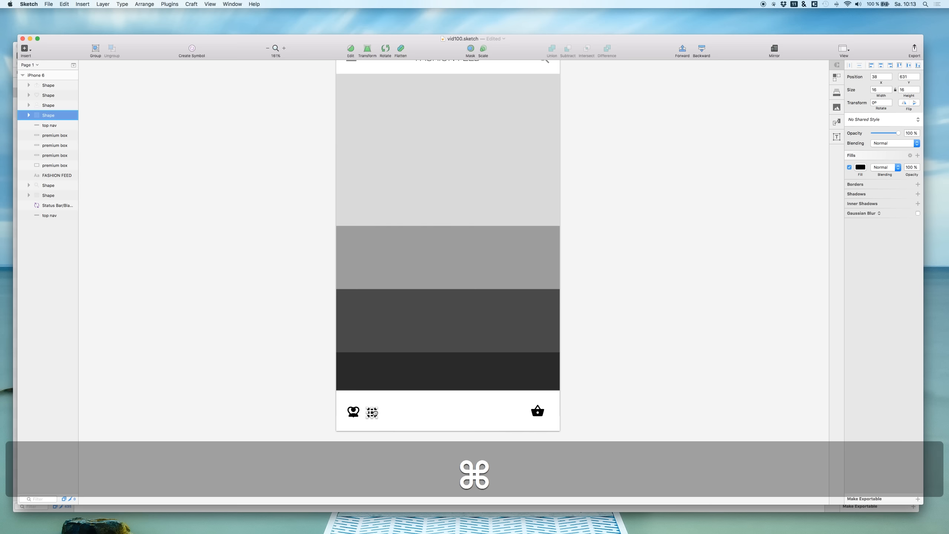
key(super+z)
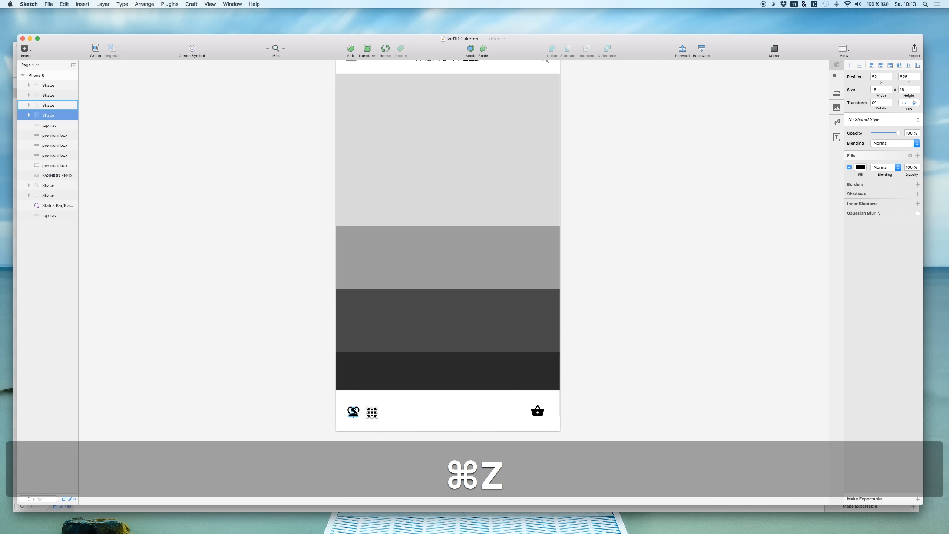
drag(354, 410, 398, 410)
click(354, 410)
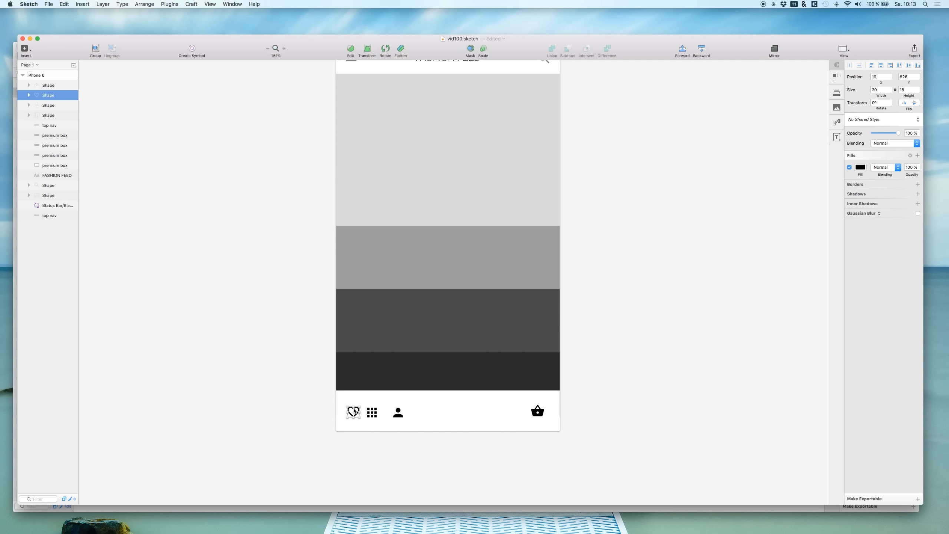
shift+click(355, 415)
drag(355, 415, 367, 411)
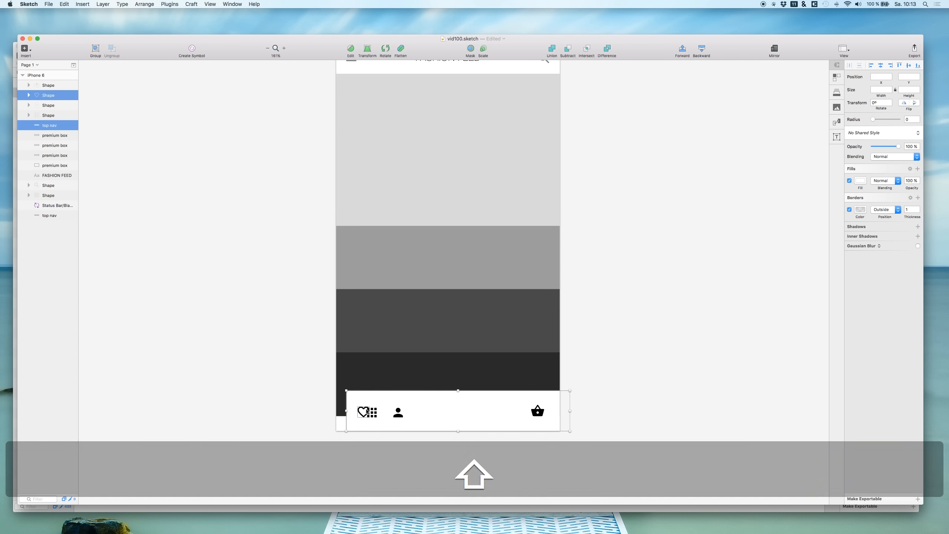
key(super+z)
Move the heart icon alone to about X 256, Y 622, just left of the shopping basket icon
click(355, 414)
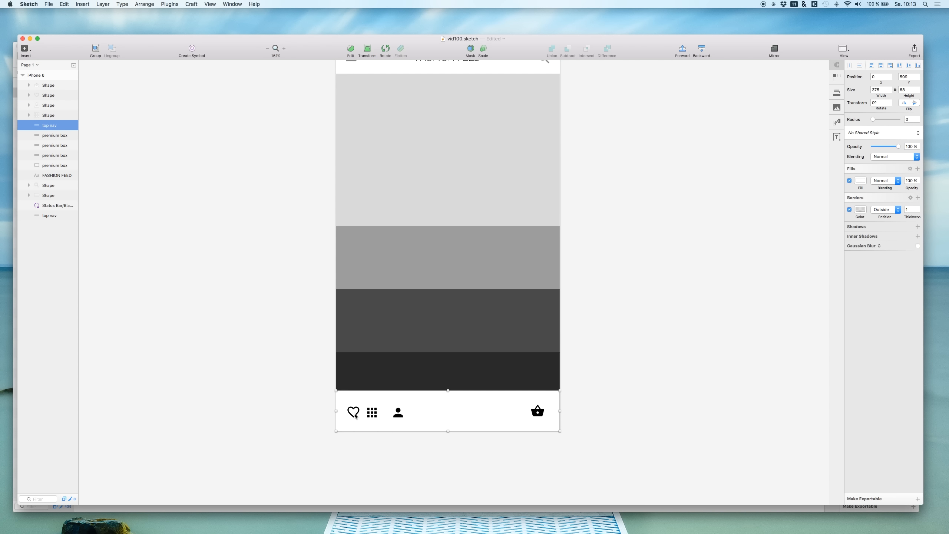
key(ctrl)
drag(355, 417, 498, 413)
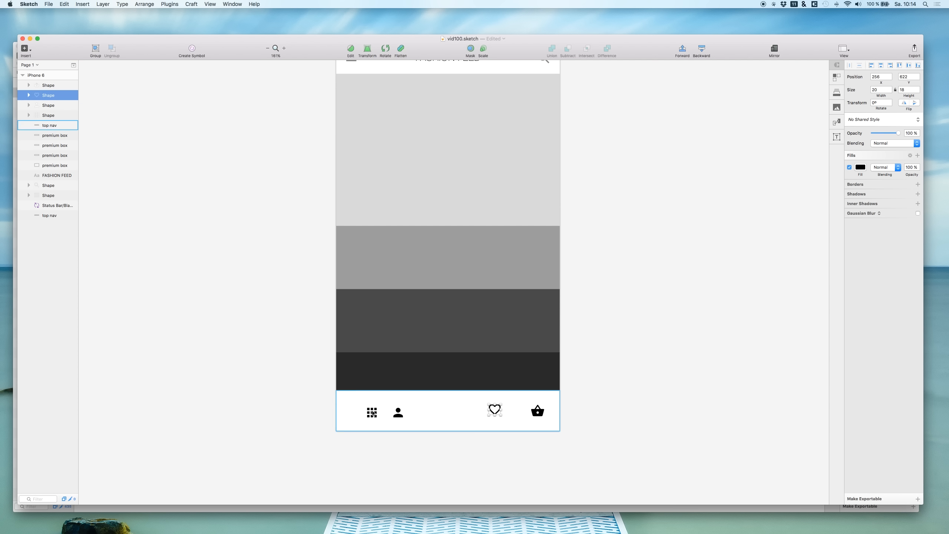
Space the apps, person, heart and basket icons evenly across the bottom bar, with the apps icon at about X 34, Y 625
click(372, 412)
drag(373, 412, 415, 411)
drag(493, 410, 471, 409)
drag(537, 410, 522, 410)
click(593, 398)
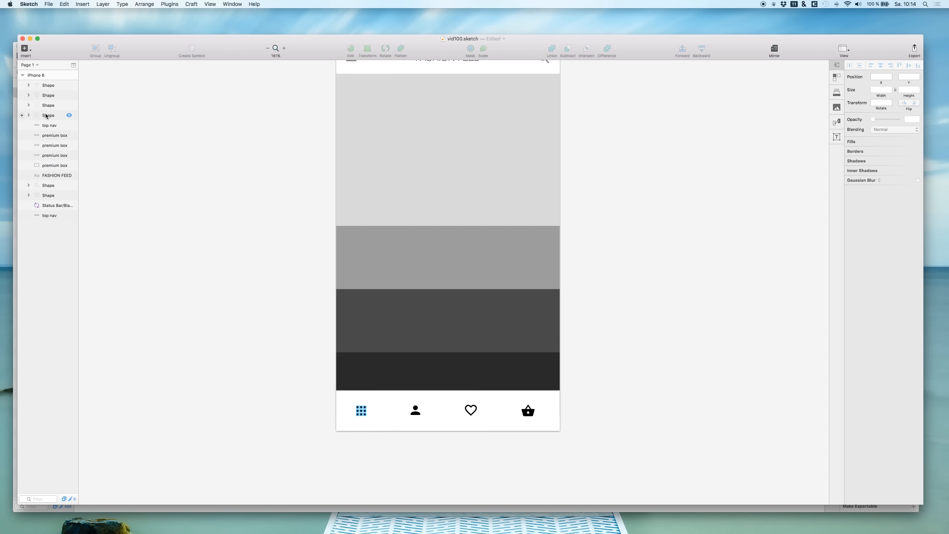
Fill the apps icon in the bottom bar with the red FF5151
click(361, 411)
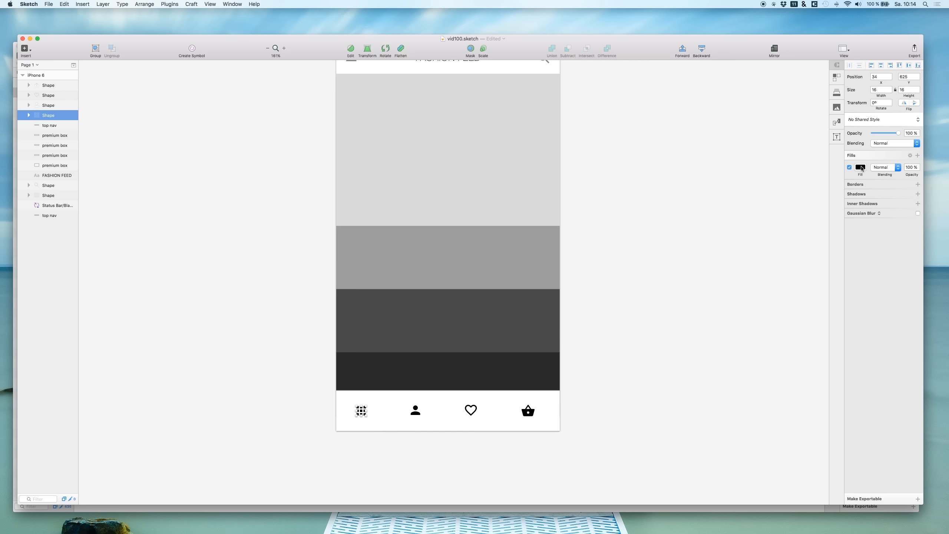
click(860, 167)
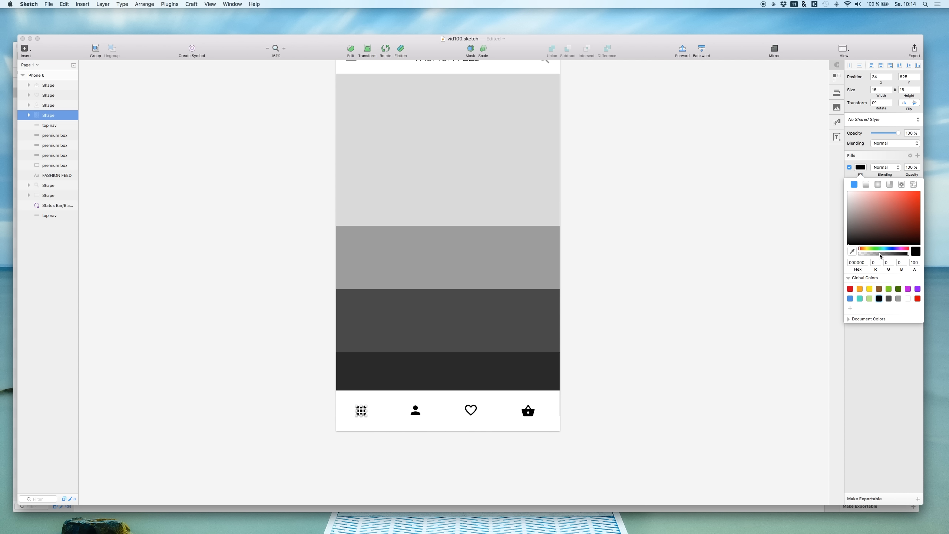
drag(887, 243, 897, 189)
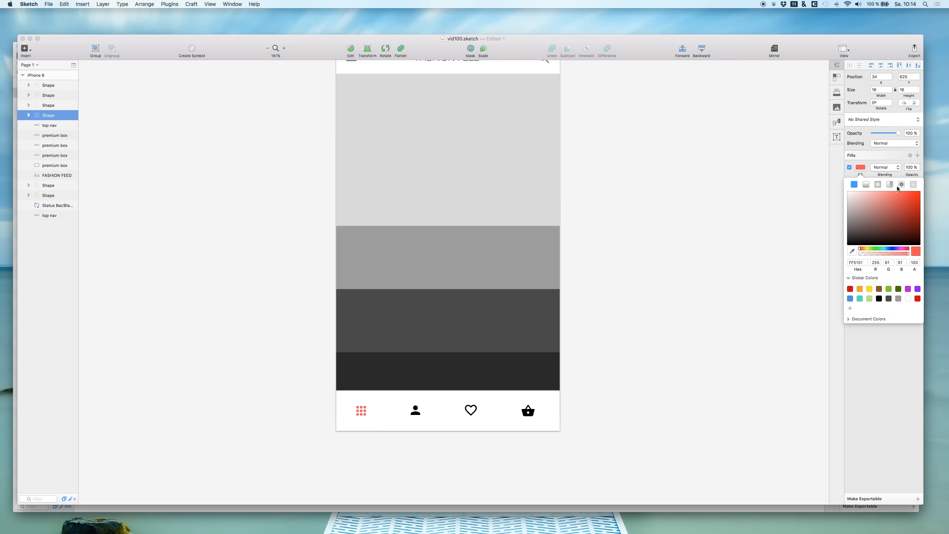
Reduce the black fill of the person, heart and basket icons to 54% opacity and deselect them
click(47, 105)
shift+click(47, 85)
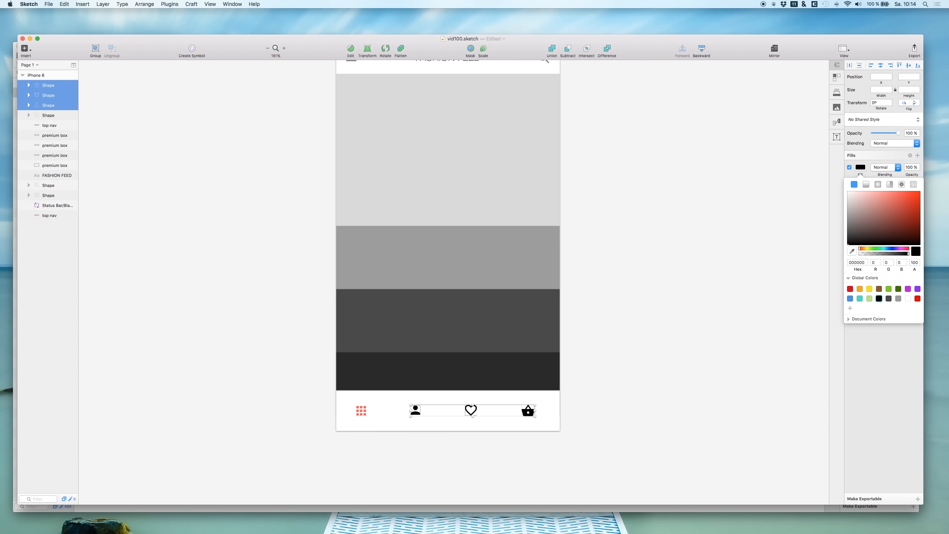
drag(878, 255, 887, 255)
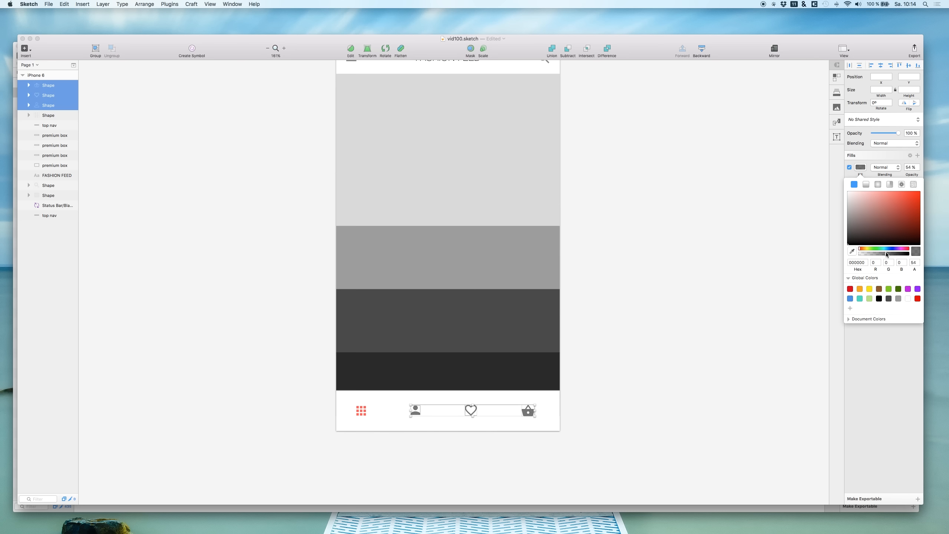
click(720, 310)
click(720, 310)
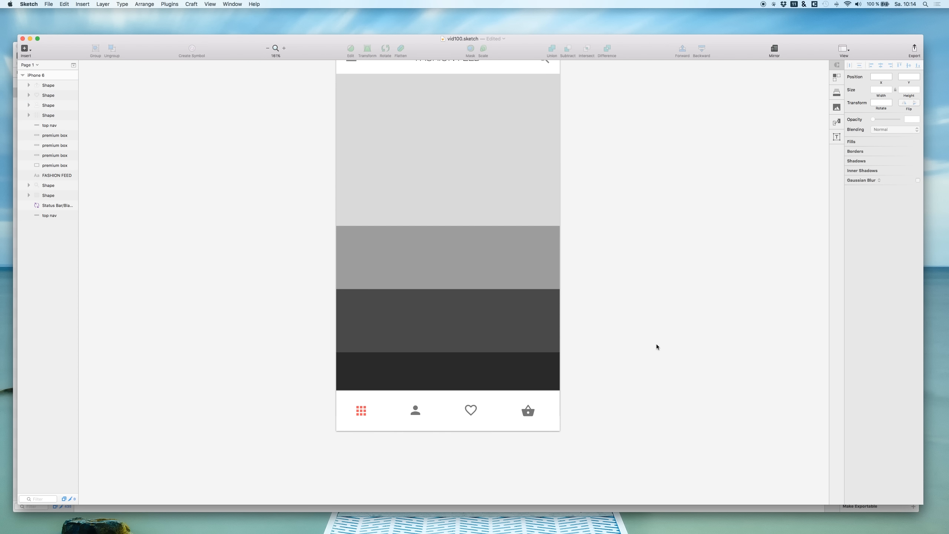
scroll(644, 372, up, 3)
scroll(645, 376, up, 2)
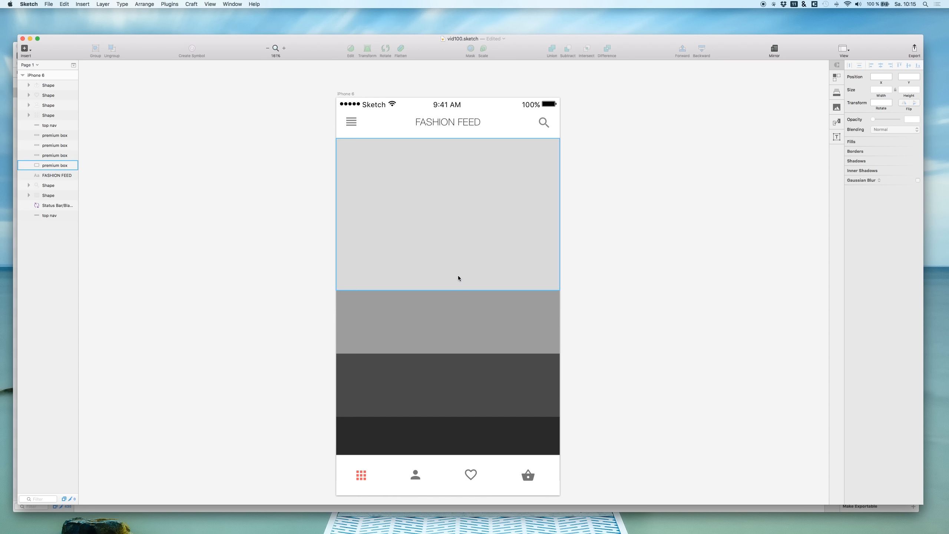
Minimize both Sketch documents and switch to the Firefox window showing the GraphicStock home page
click(30, 39)
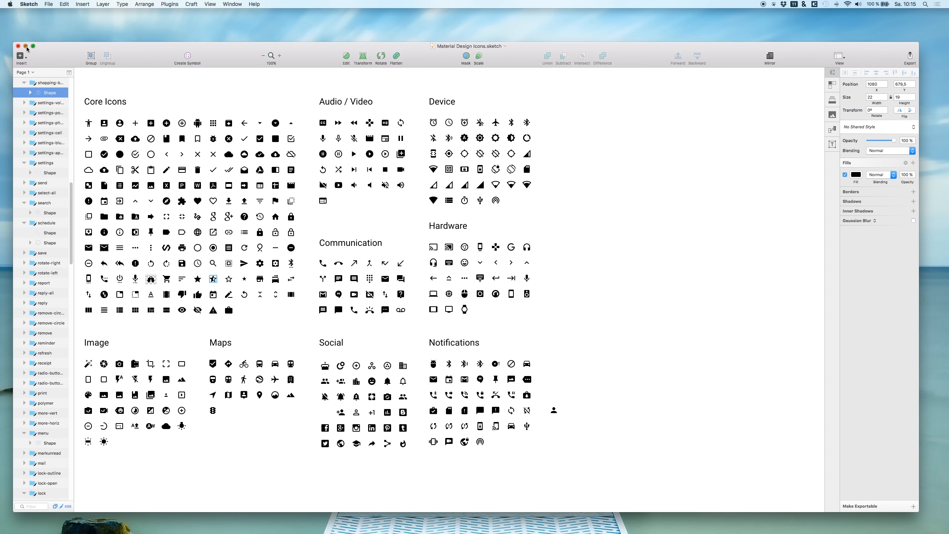
click(27, 47)
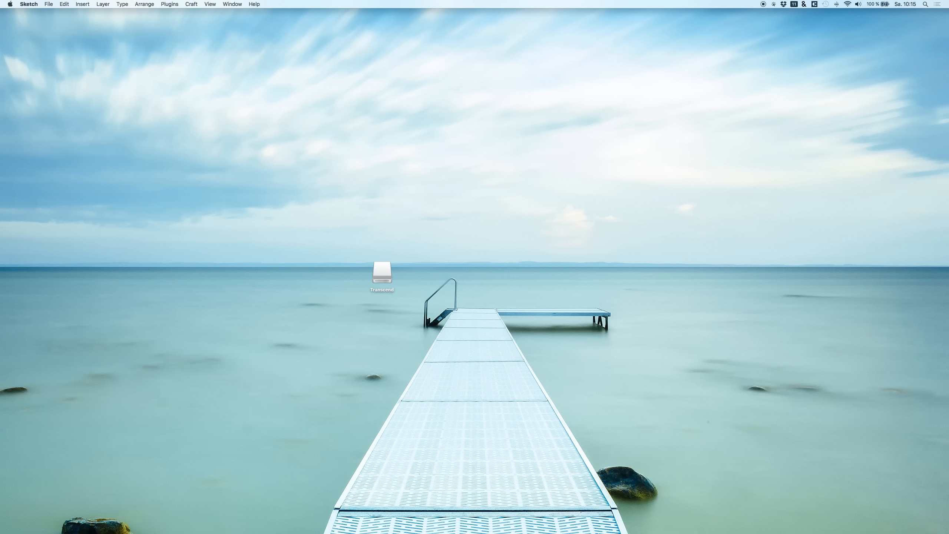
mouse_move(634, 531)
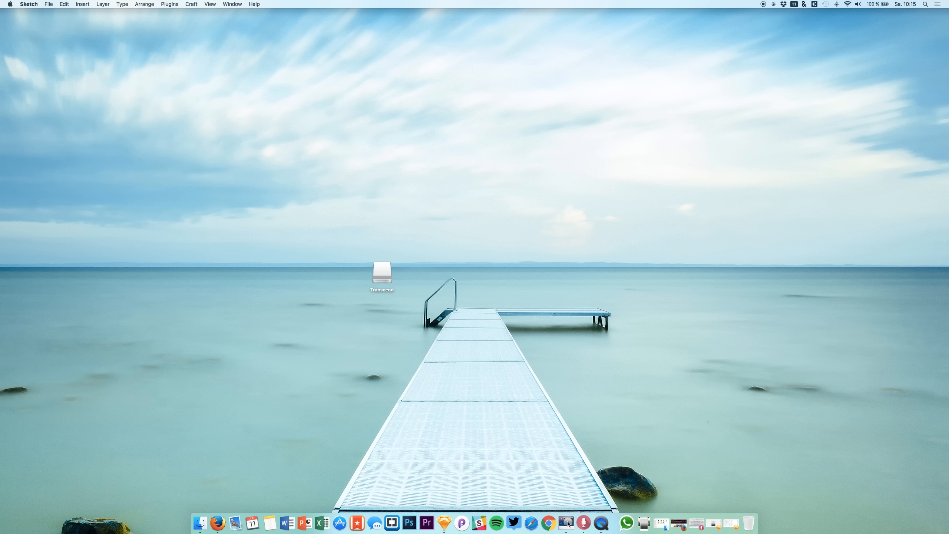
click(677, 524)
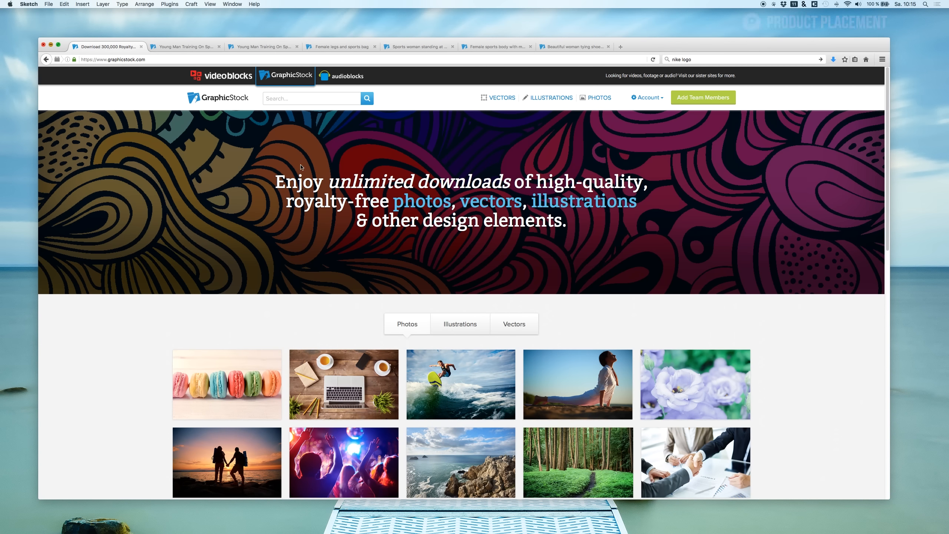
click(265, 143)
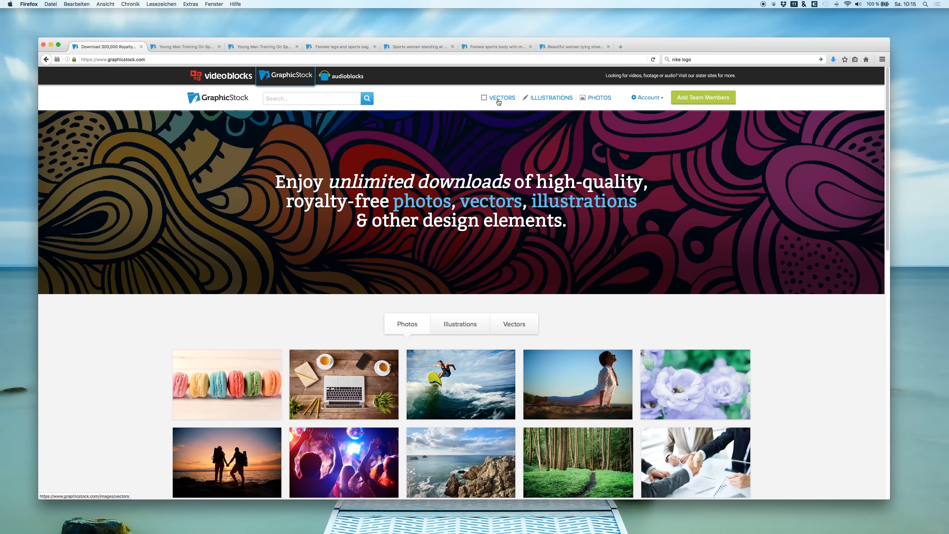
Browse GraphicStock's illustrations and vectors collections
click(537, 98)
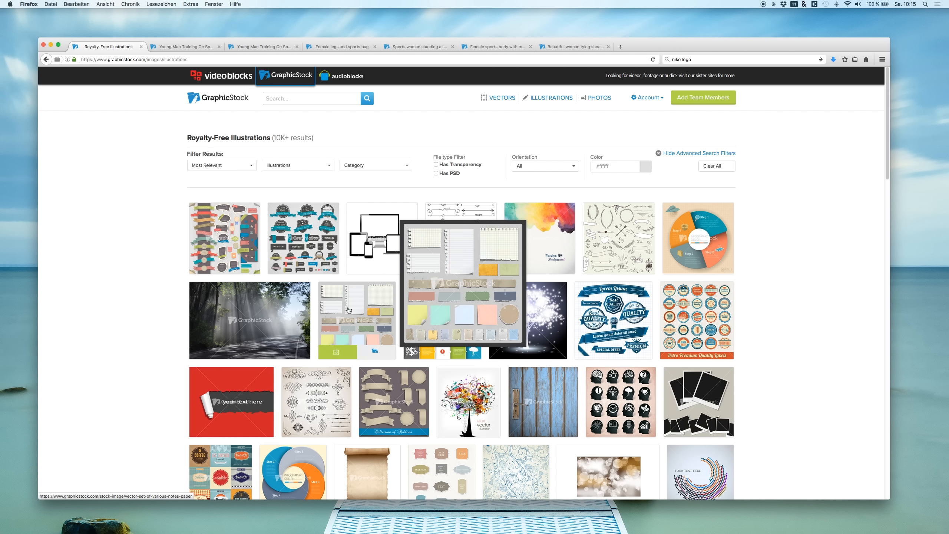
click(505, 98)
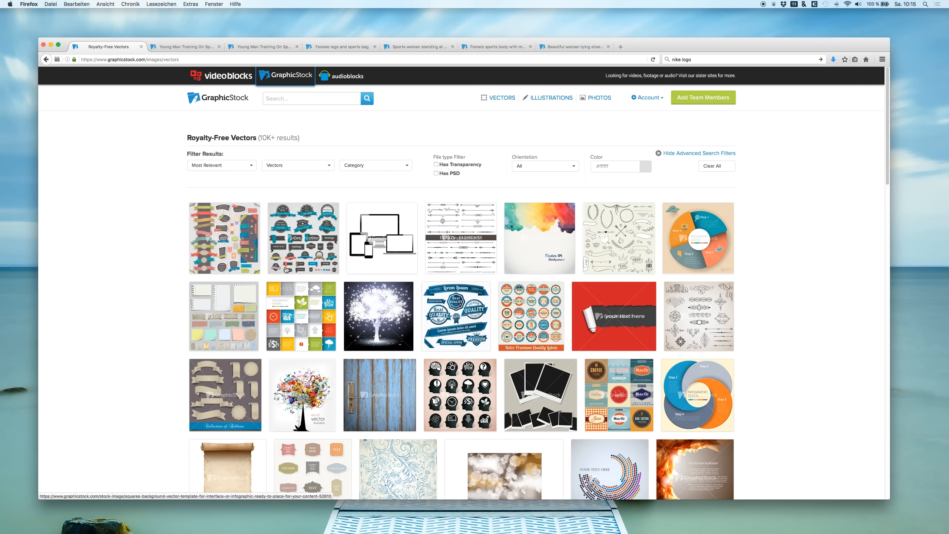
scroll(295, 408, down, 8)
scroll(282, 418, down, 3)
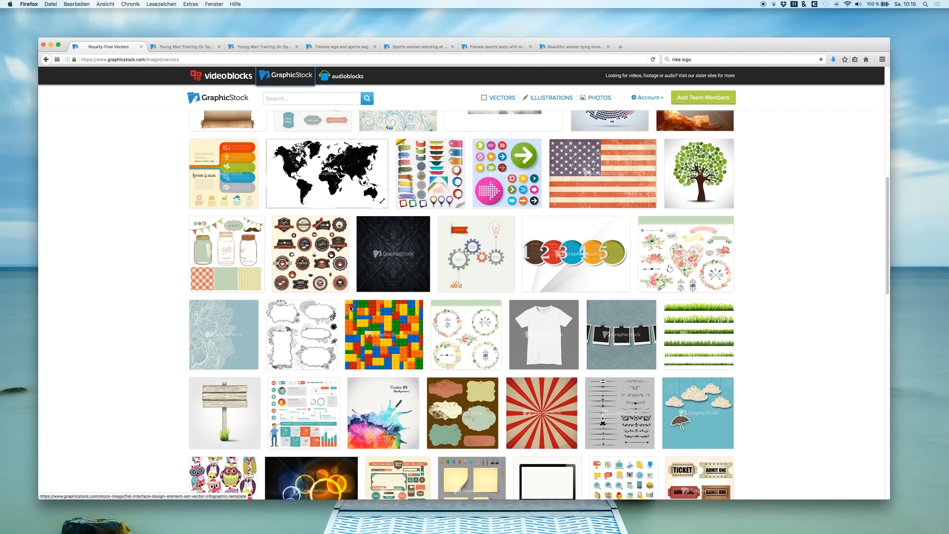
Search the photos collection for "nature"
click(600, 98)
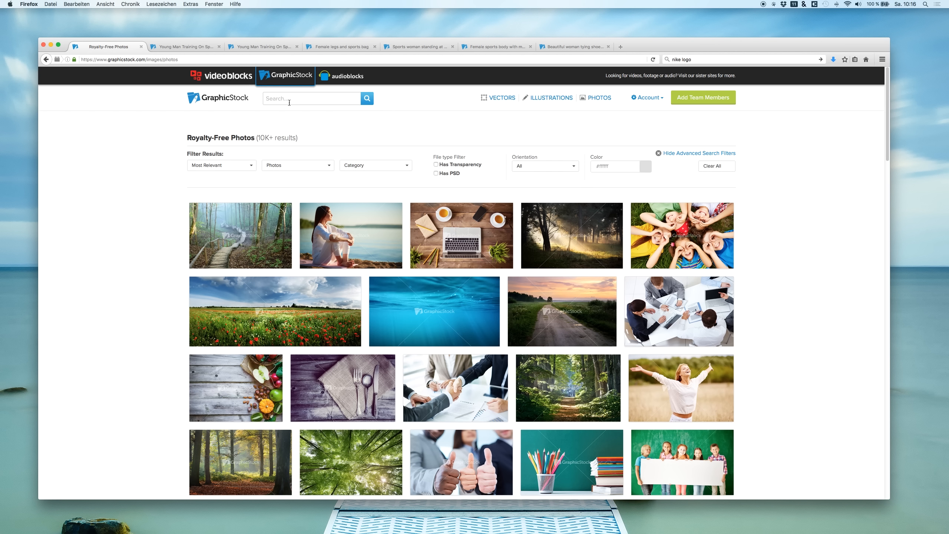
text(nature)
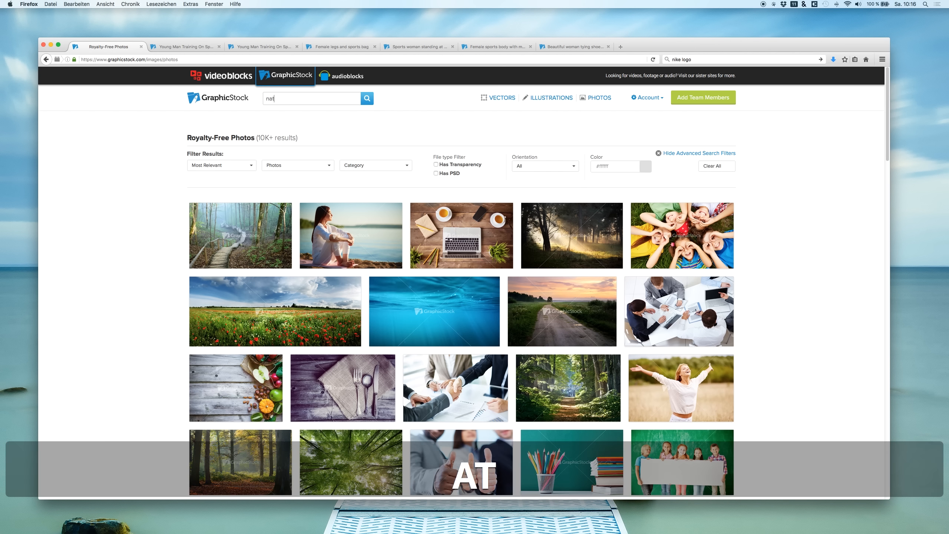
key(Return)
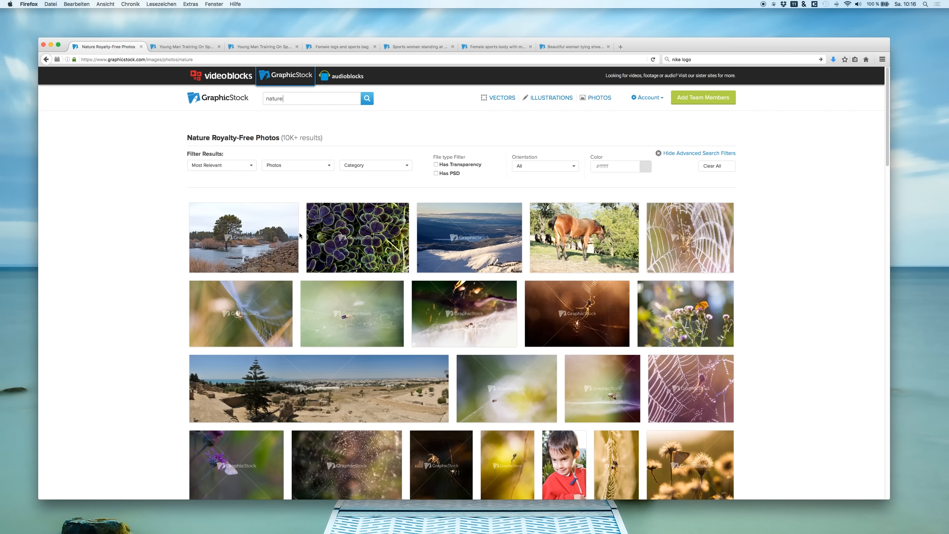
Preview some nature results and open the Nature Landscape image to examine its download options and file details
mouse_move(277, 234)
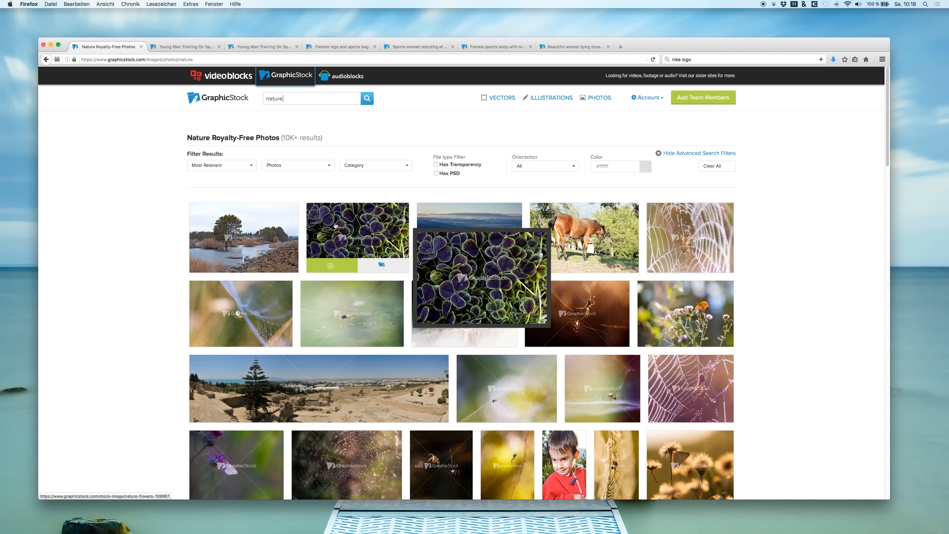
click(310, 270)
click(341, 312)
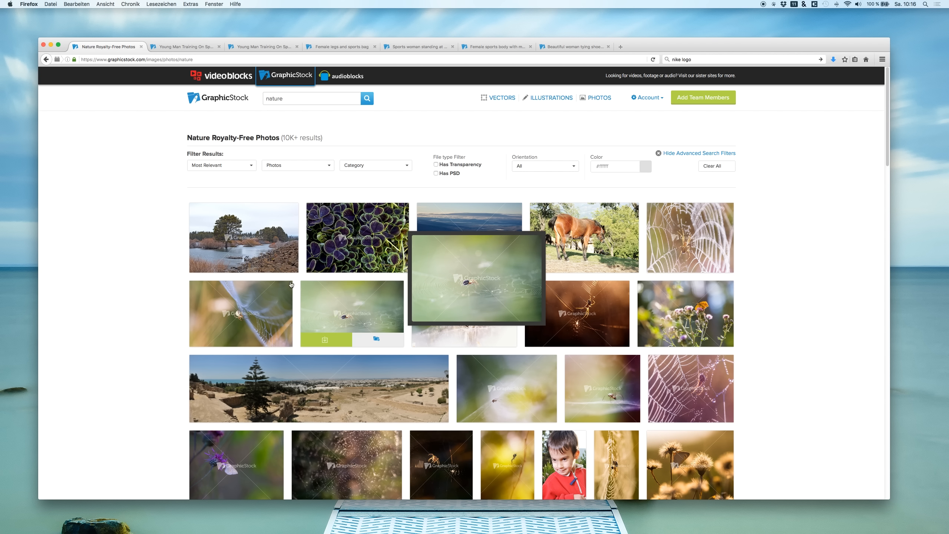
click(239, 227)
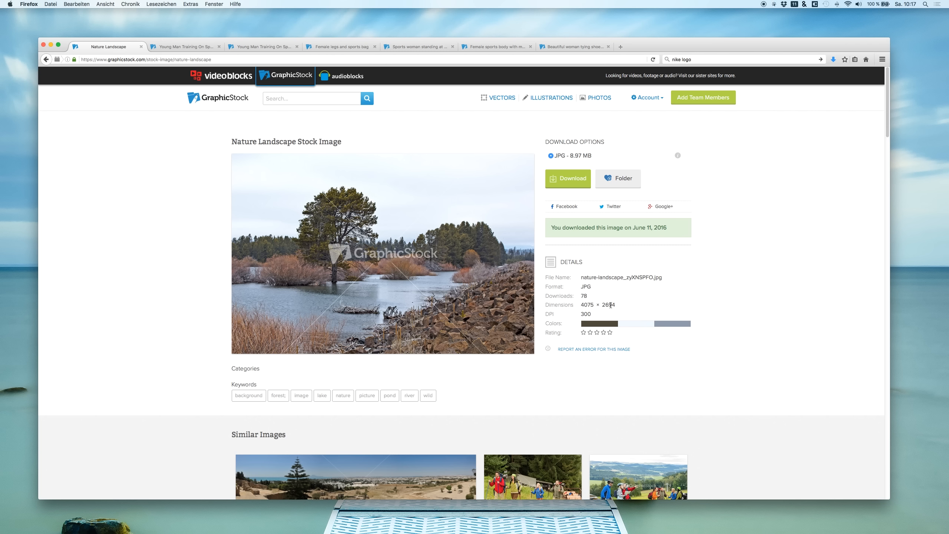
mouse_move(622, 305)
mouse_down()
mouse_move(571, 305)
mouse_move(619, 305)
mouse_up()
click(539, 278)
Review the open stock image pages of sports people and the sports bag, and minimize the browser window
click(190, 46)
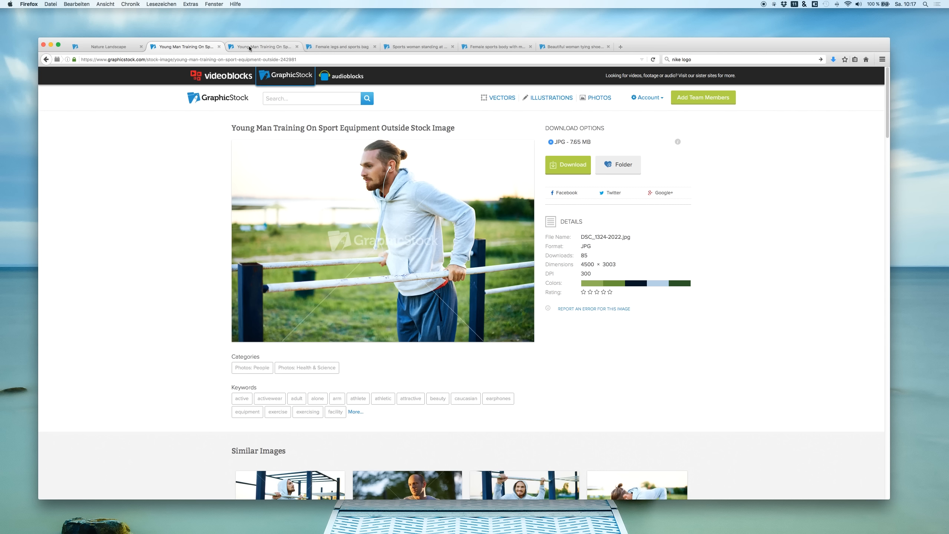
click(252, 47)
click(341, 46)
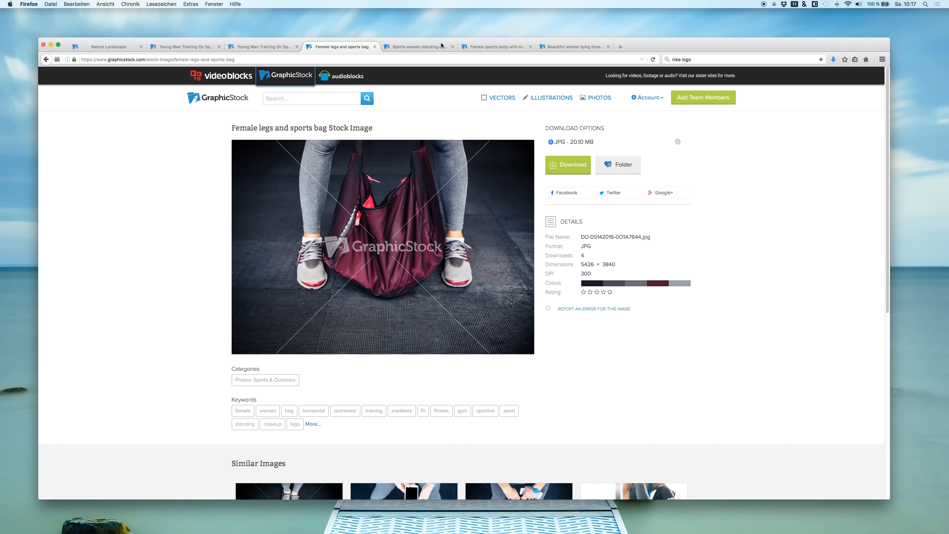
click(424, 46)
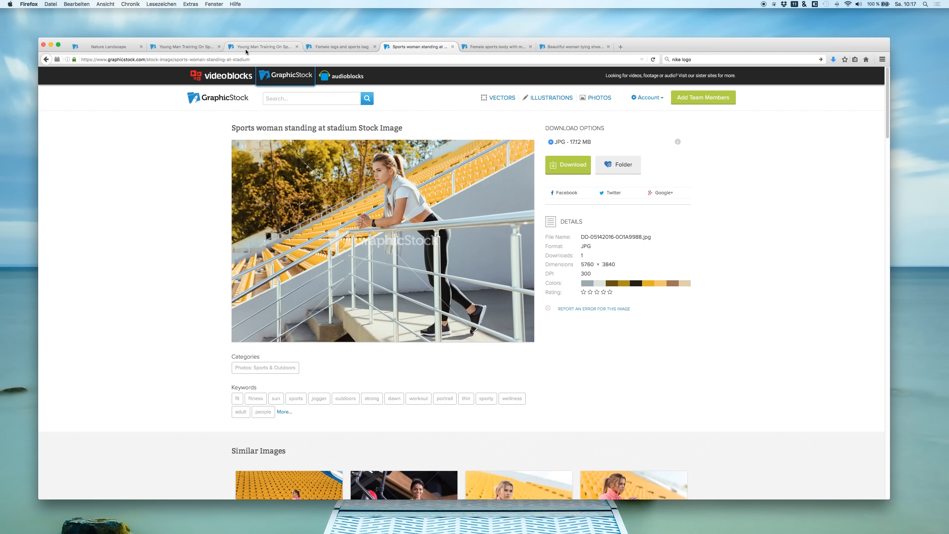
click(483, 46)
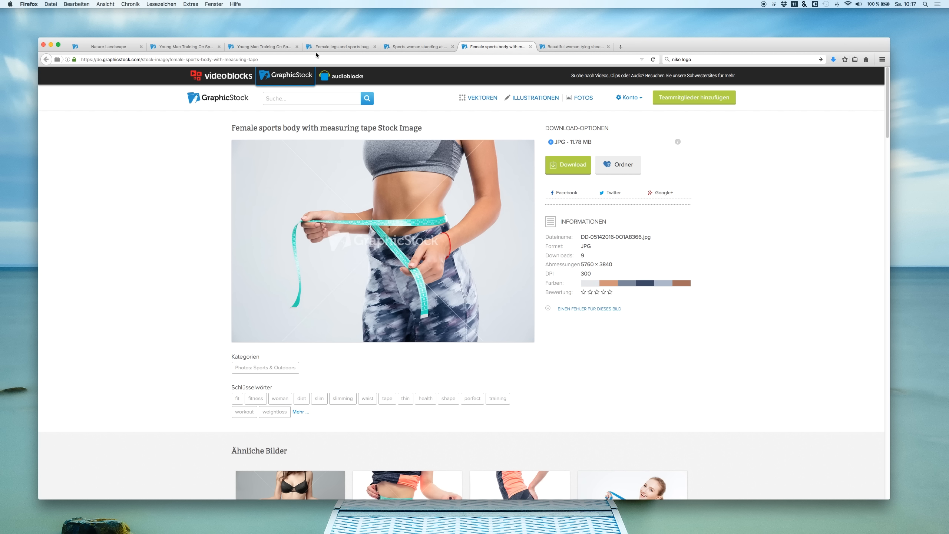
click(319, 48)
click(265, 48)
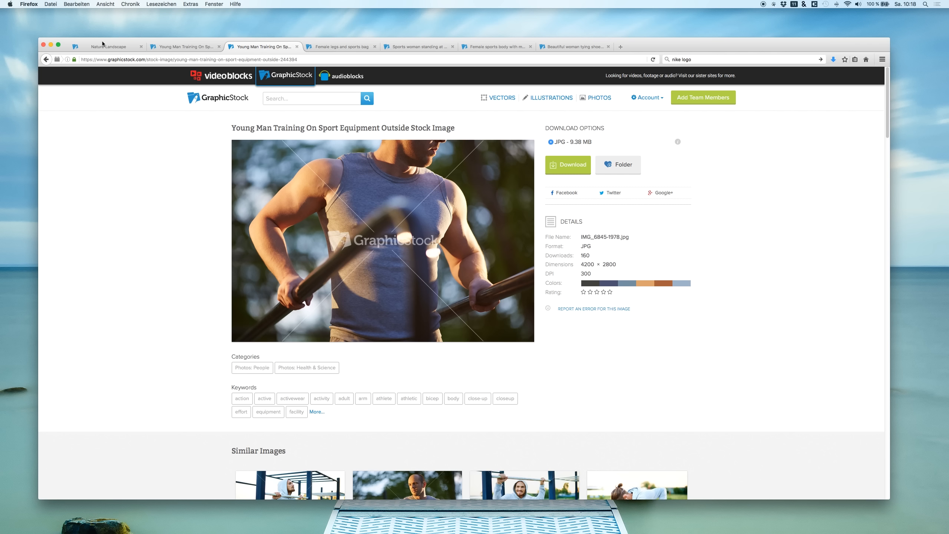
click(50, 45)
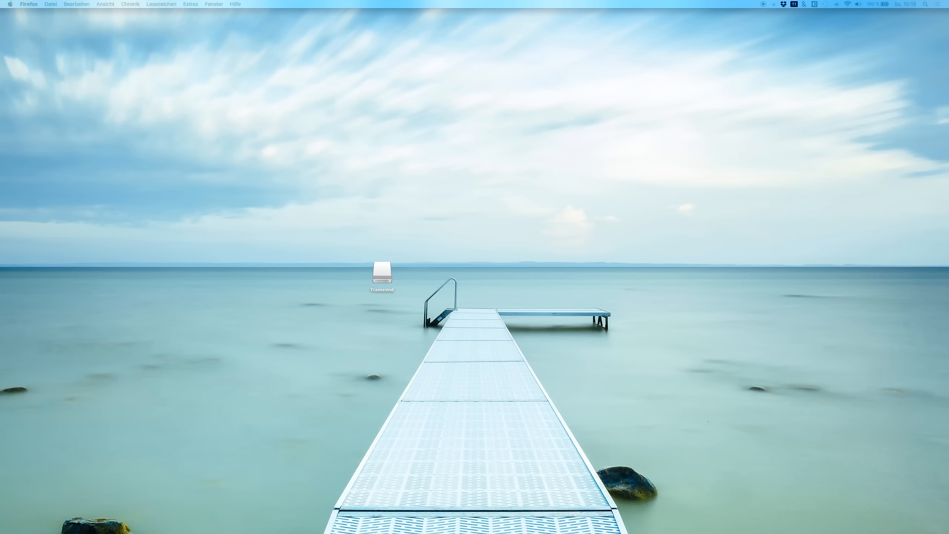
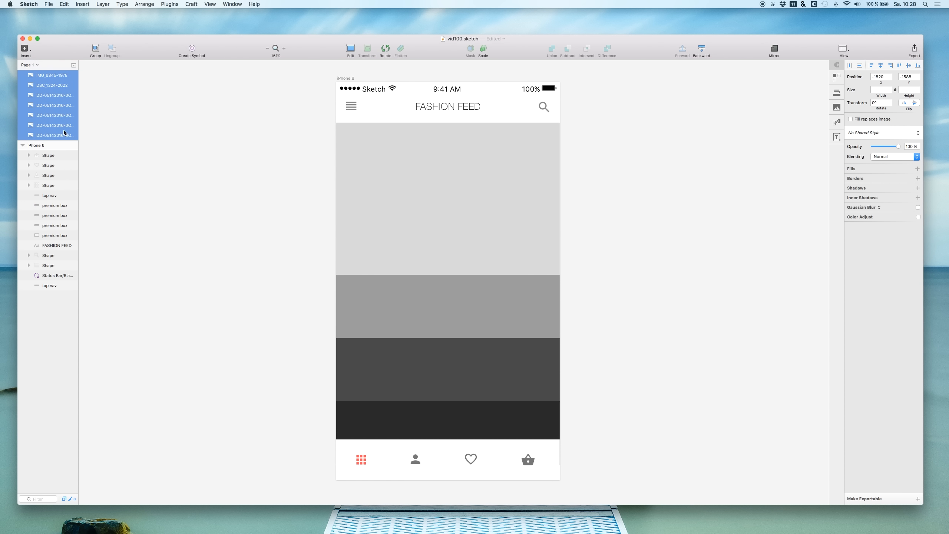
In the Sketch document vid100, group the seven imported photo layers and hide the group
scroll(145, 114, up, 1)
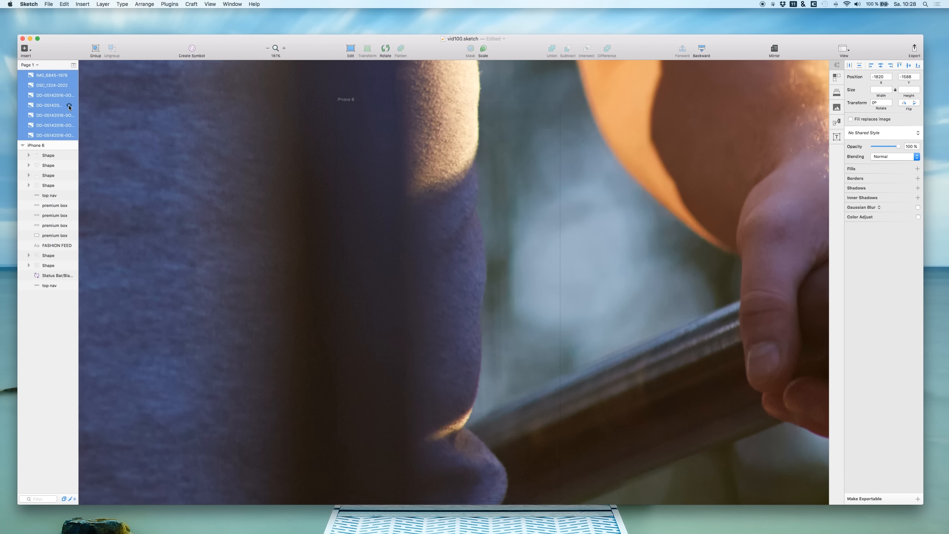
key(super+g)
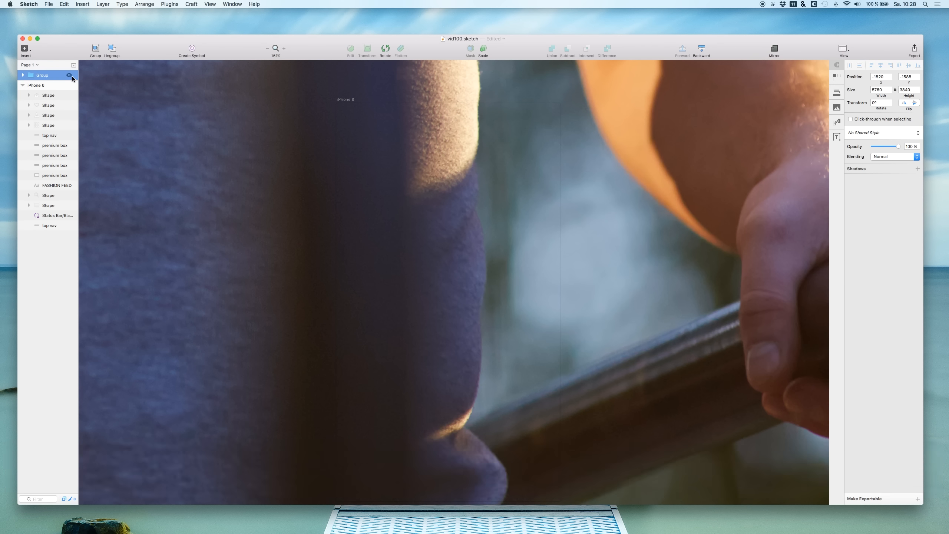
click(69, 75)
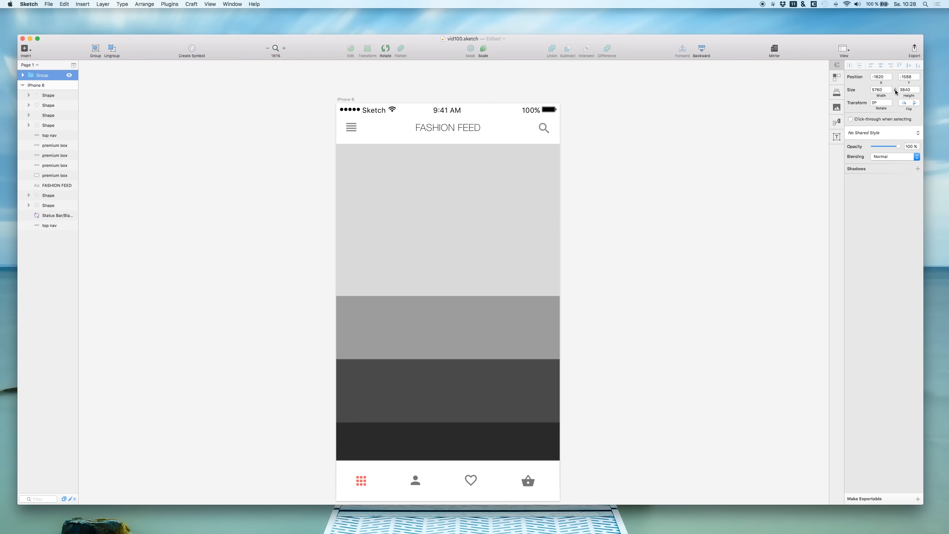
Scale the photo group proportionally to a height of 1000 and deselect it
click(908, 91)
text(1000)
key(Return)
scroll(184, 132, up, 3)
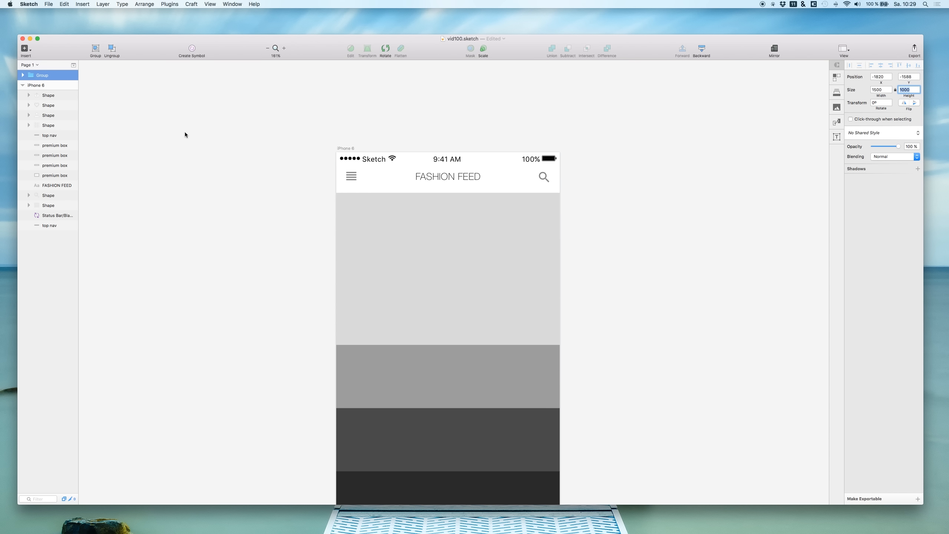
scroll(254, 186, down, 1)
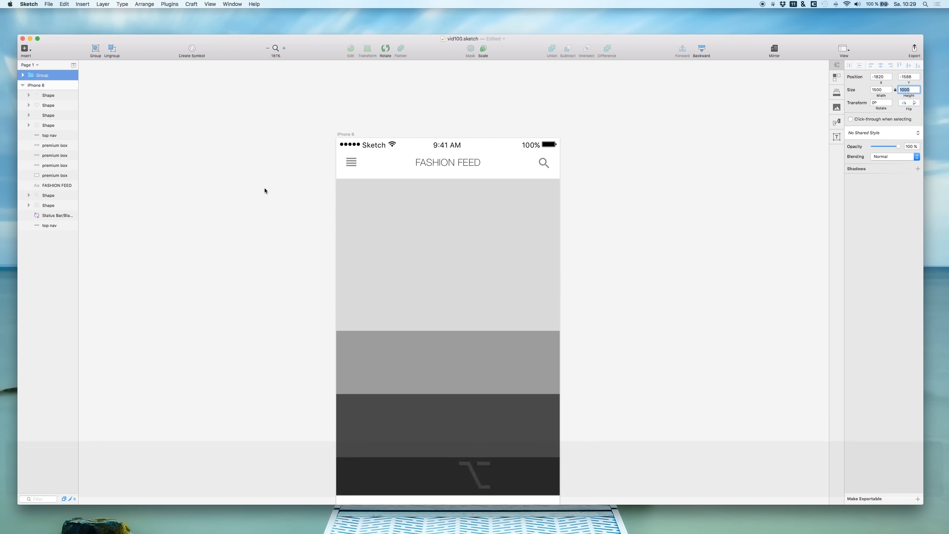
click(264, 188)
Move the photo group to X 0, Y 0 and on to about X 1218, Y 239 beside the iPhone 6 artboard, and show it
scroll(264, 190, down, 1)
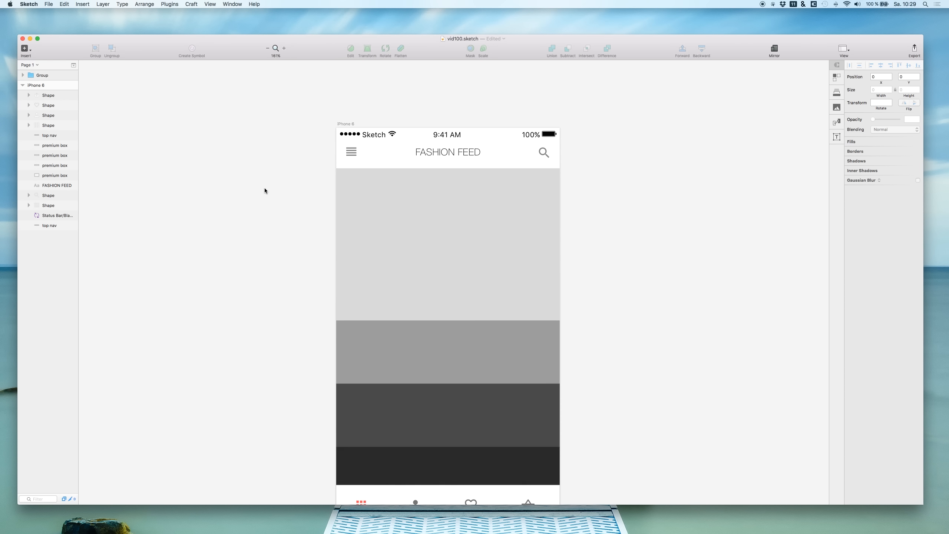
scroll(265, 190, down, 1)
scroll(265, 191, up, 2)
scroll(265, 191, down, 3)
scroll(265, 190, down, 5)
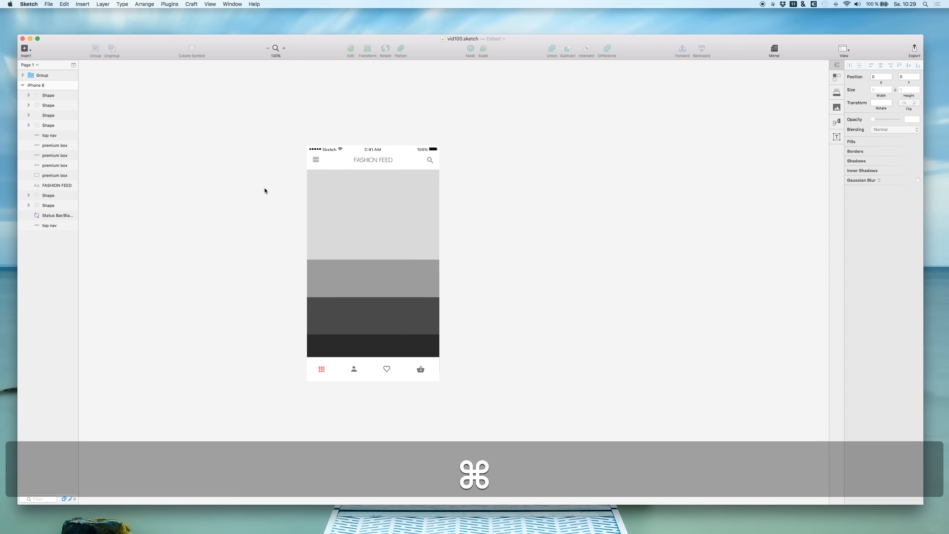
scroll(206, 178, down, 1)
scroll(242, 182, up, 1)
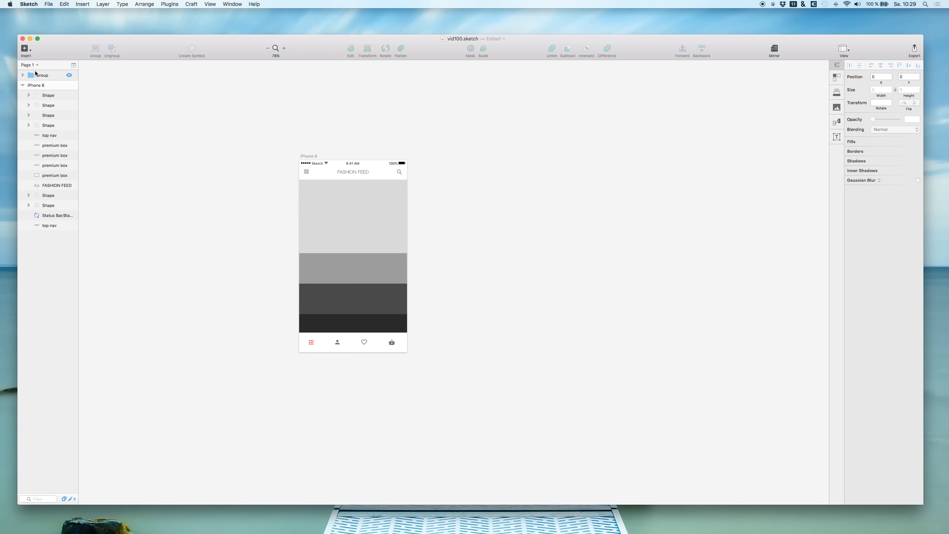
click(38, 76)
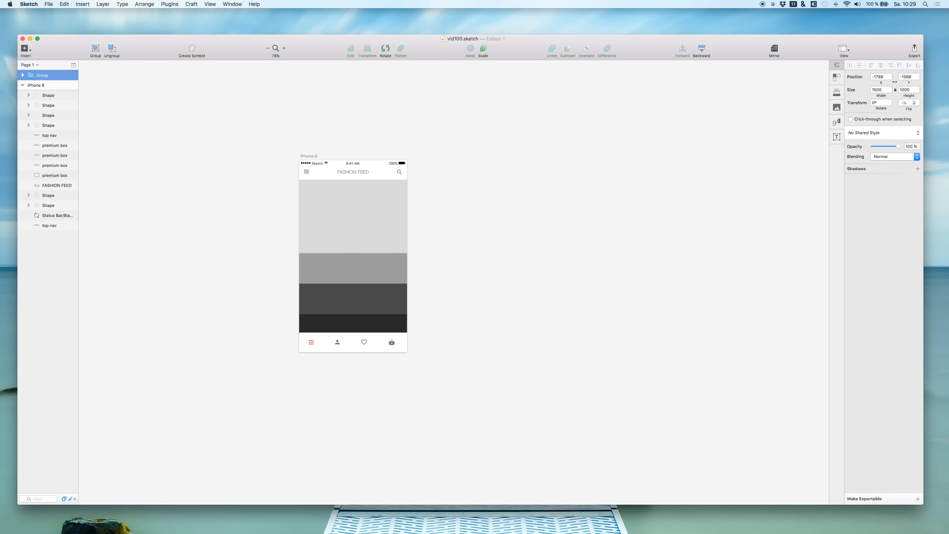
click(872, 76)
double_click(878, 76)
text(0)
double_click(903, 77)
text(0)
key(Return)
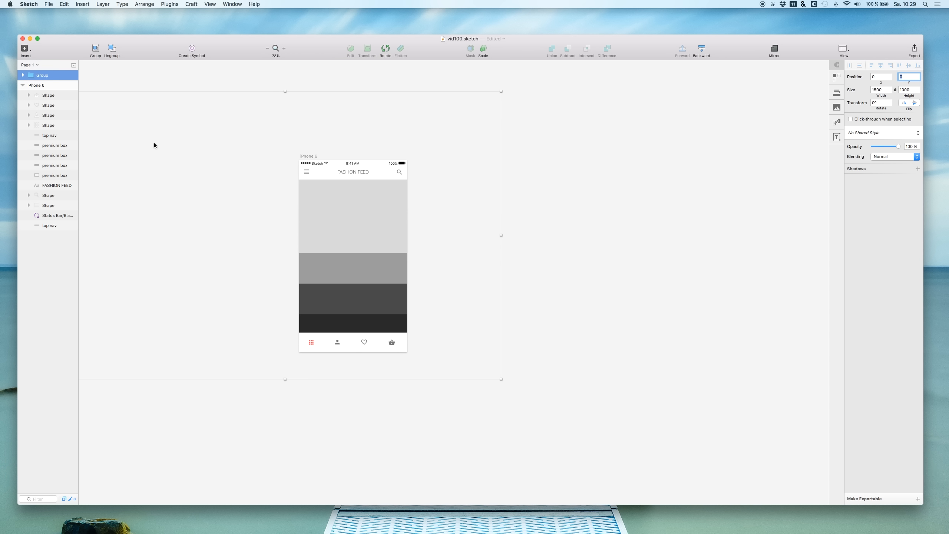
drag(440, 161, 503, 212)
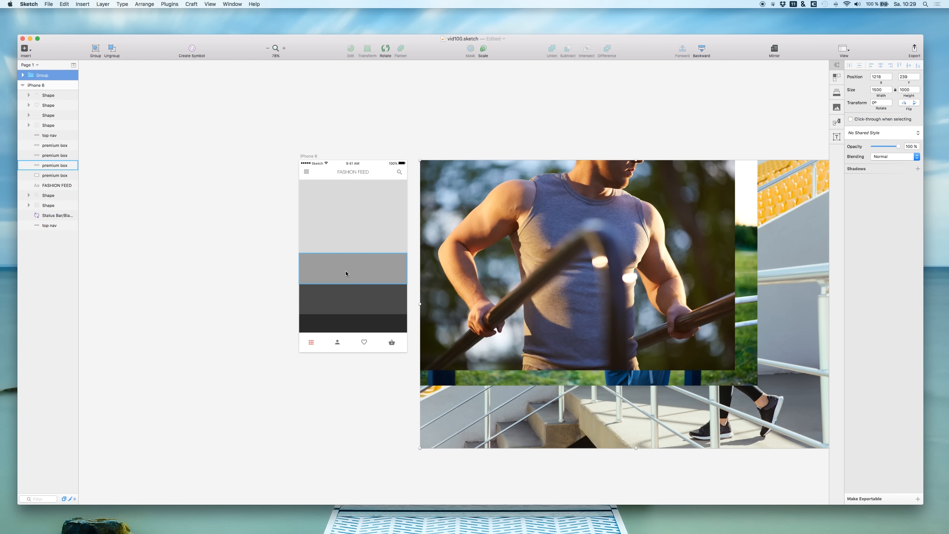
Expand the photo group and hide its photos one after another from the top to look through the images beneath
click(22, 76)
click(65, 86)
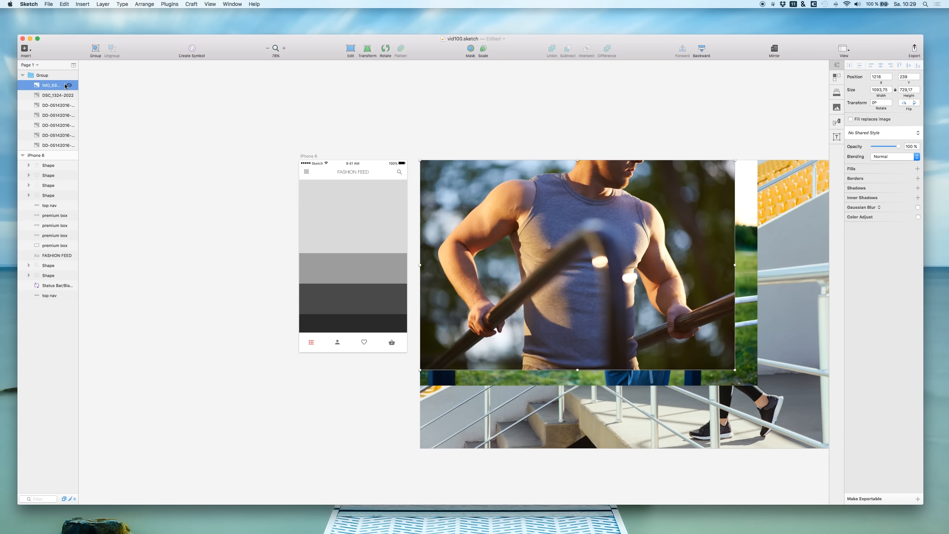
click(69, 85)
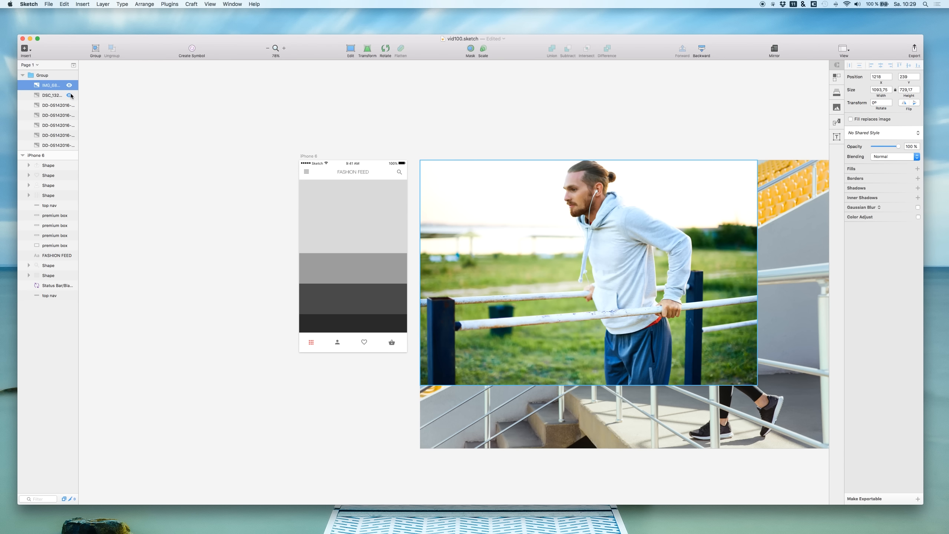
click(69, 95)
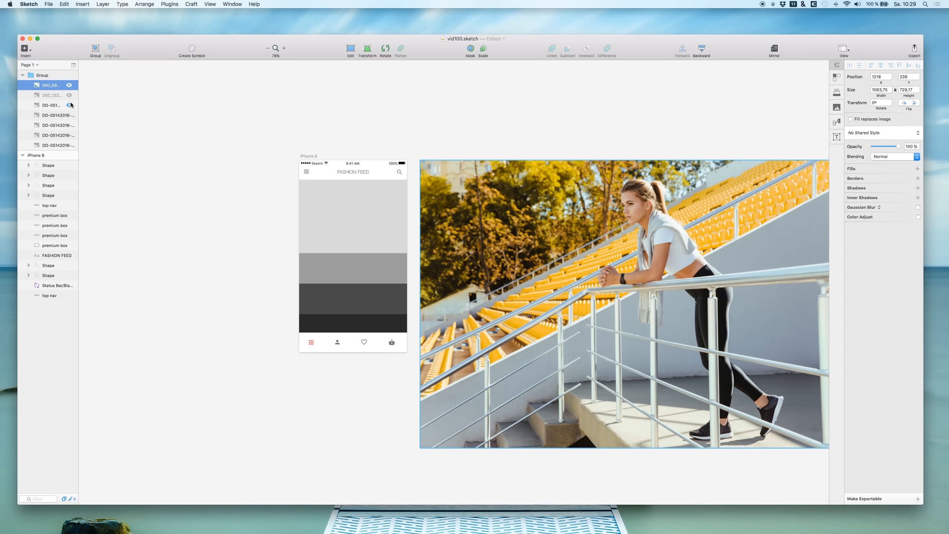
click(69, 106)
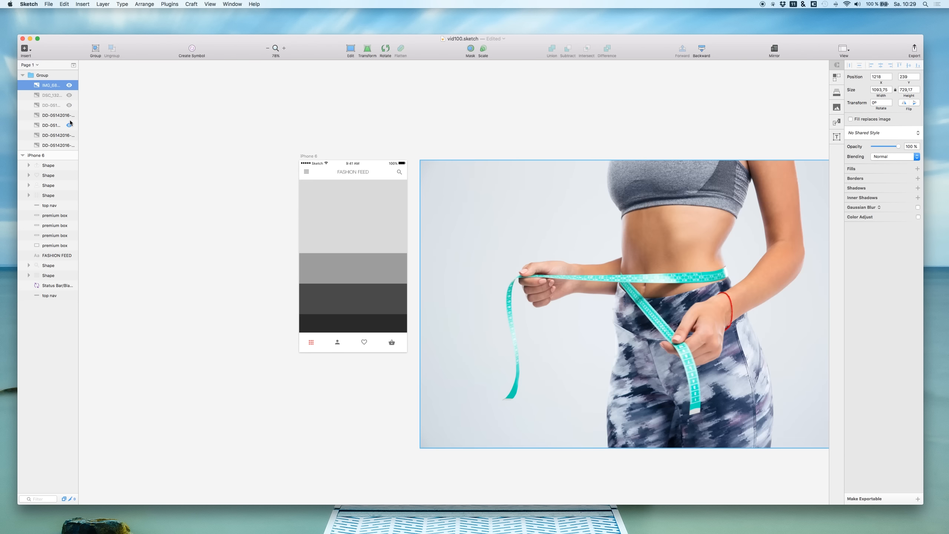
click(69, 115)
click(69, 126)
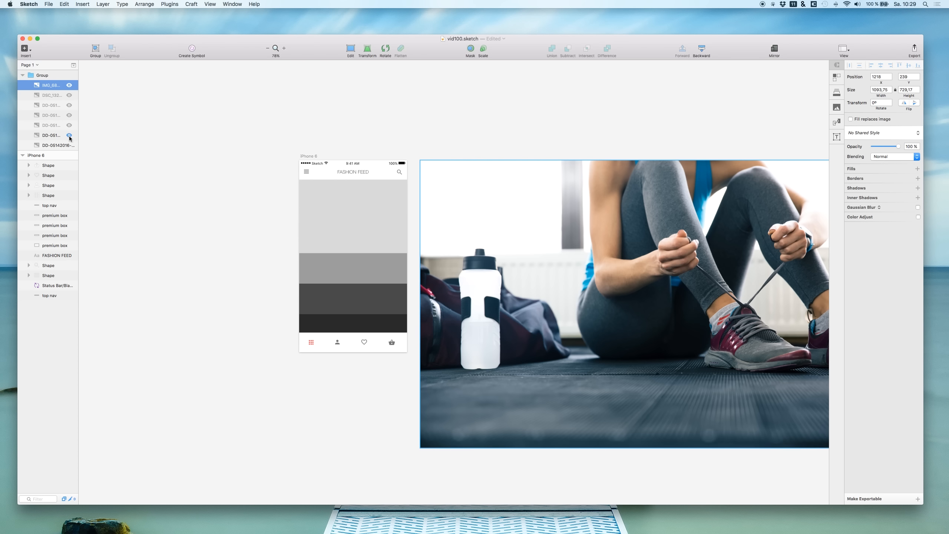
click(69, 136)
Show the stadium and measuring-tape photos again, leaving the bag photo and the two photos below it hidden
click(69, 126)
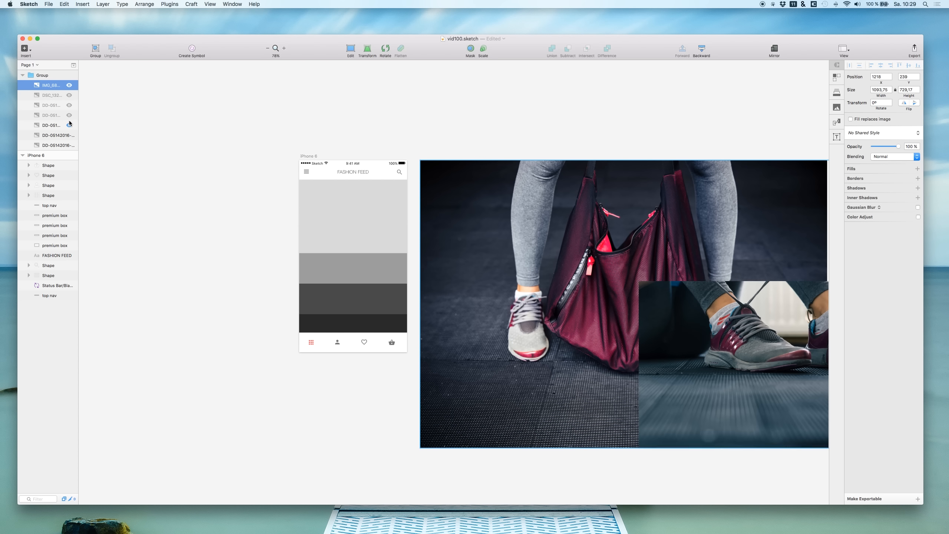
click(69, 116)
click(69, 116)
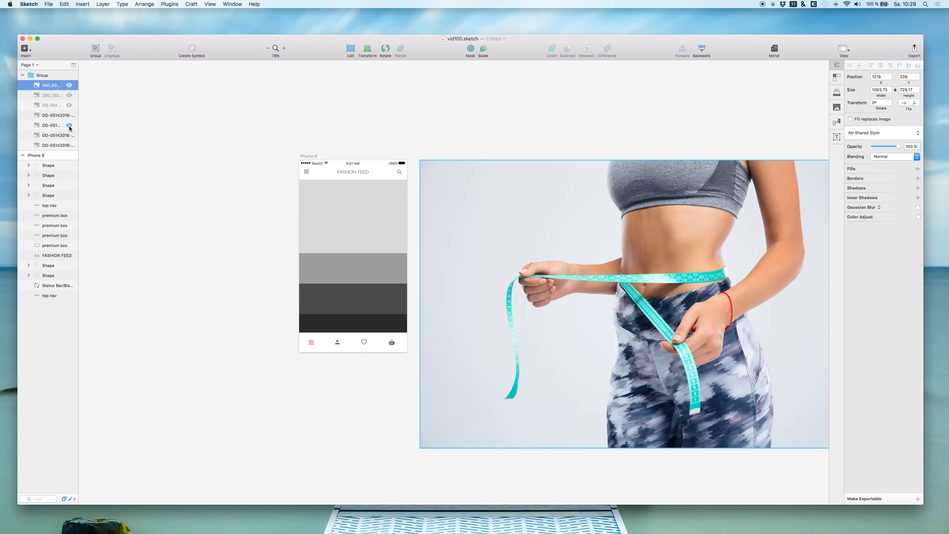
click(69, 105)
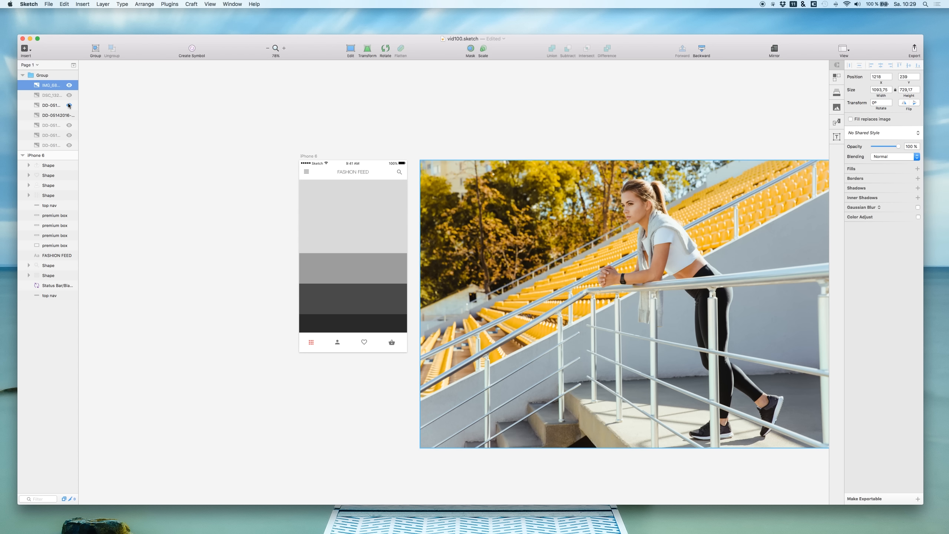
Move the stadium and measuring-tape photos out of the photo group into the iPhone 6 artboard, directly above the light grey box
click(53, 104)
shift+click(52, 115)
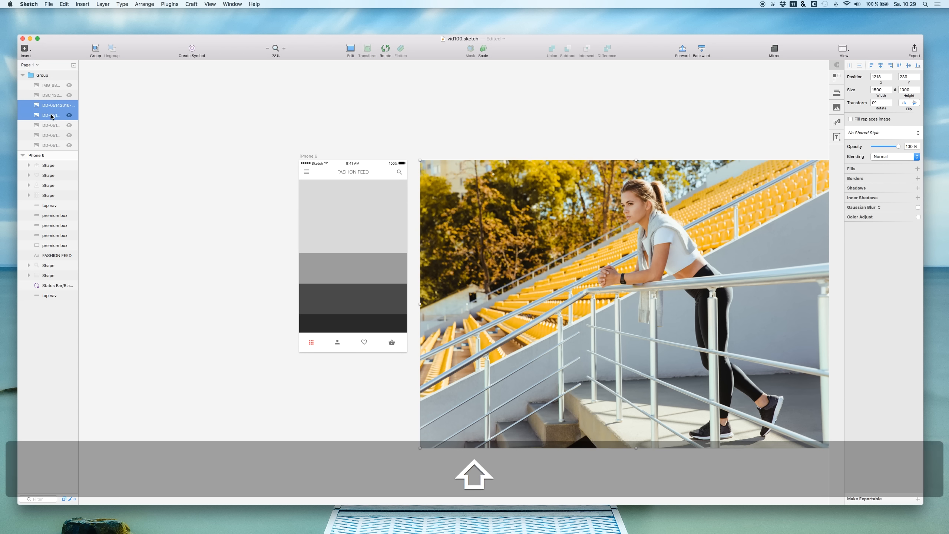
key(super+c)
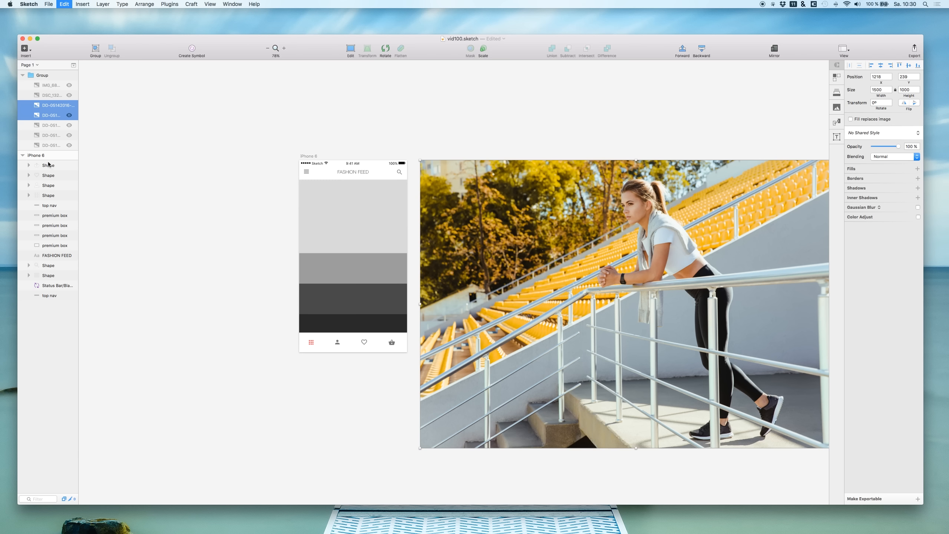
drag(50, 171, 46, 240)
Turn the light grey box into a mask and make the medium grey box above the photos ignore the underlying mask
click(46, 245)
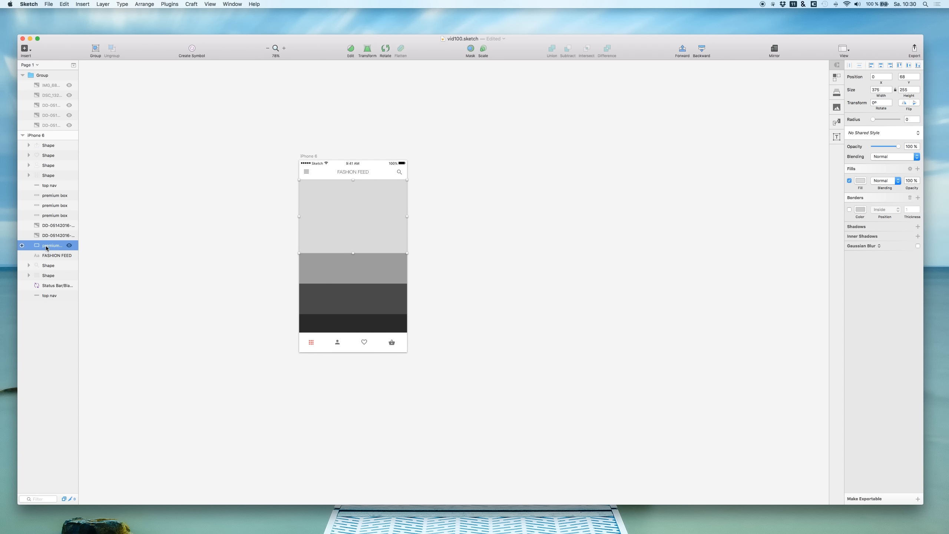
right_click(46, 245)
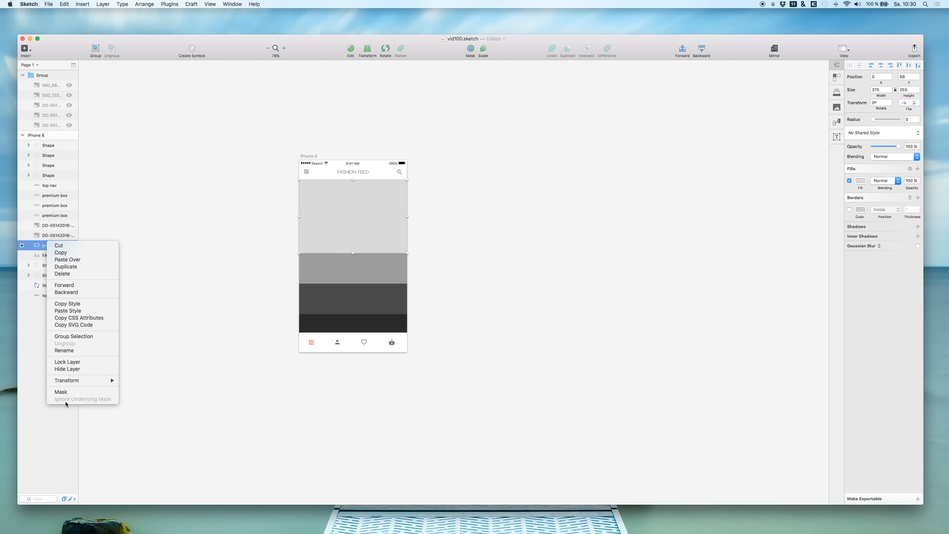
click(61, 391)
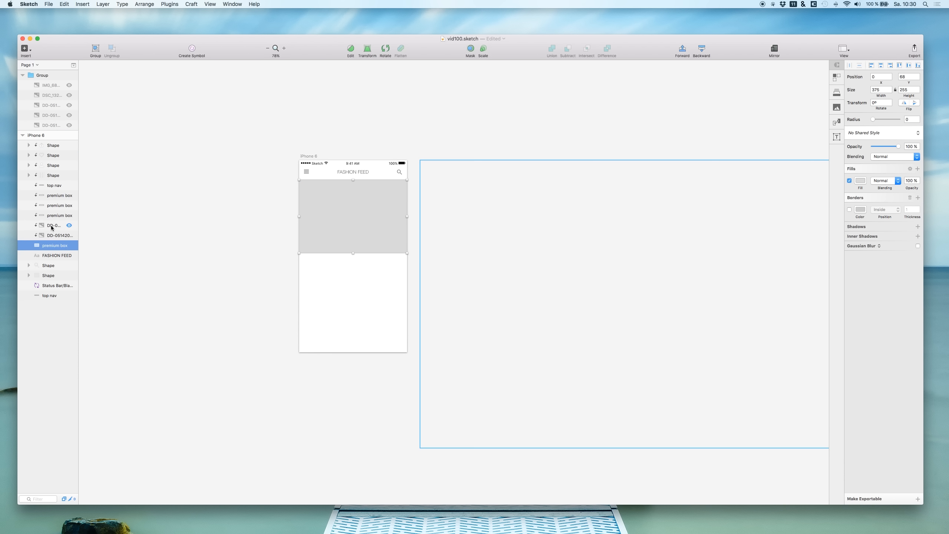
right_click(52, 215)
click(76, 370)
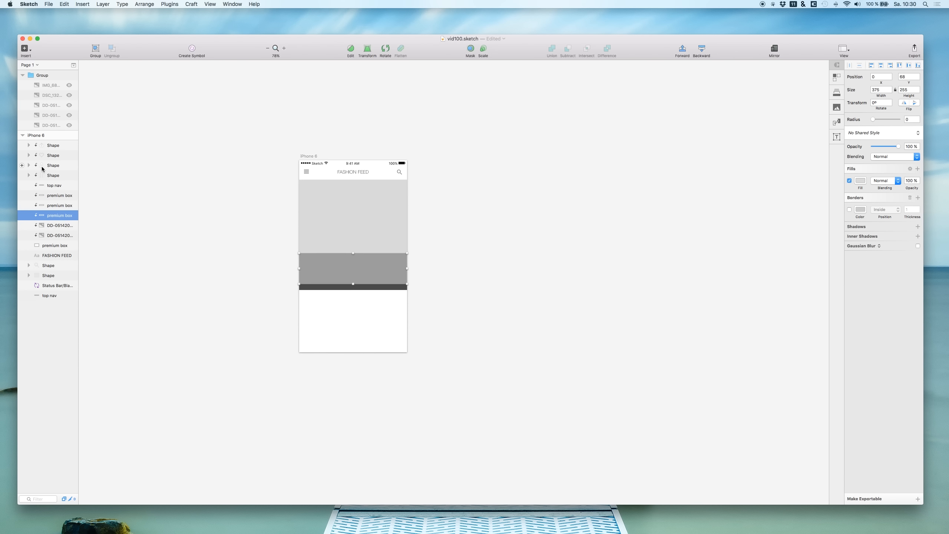
click(57, 204)
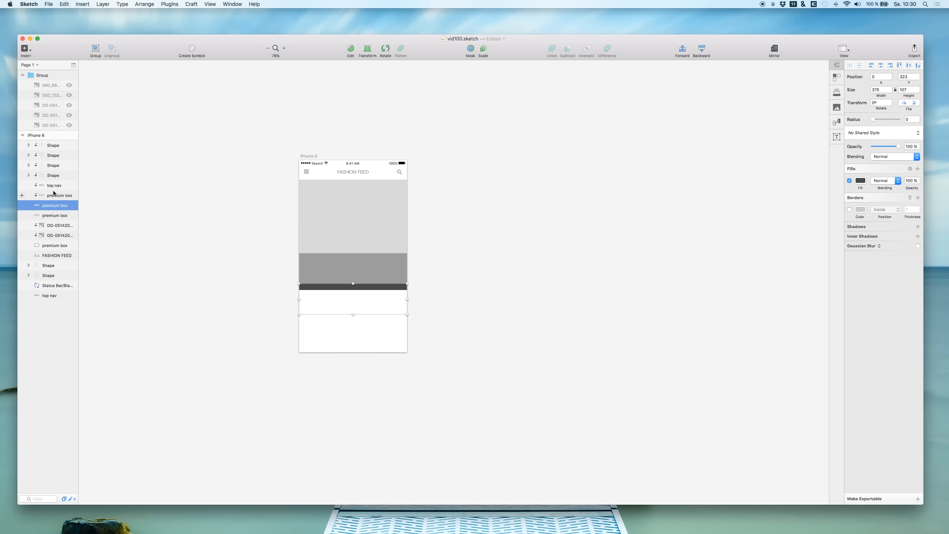
shift+click(48, 145)
right_click(46, 162)
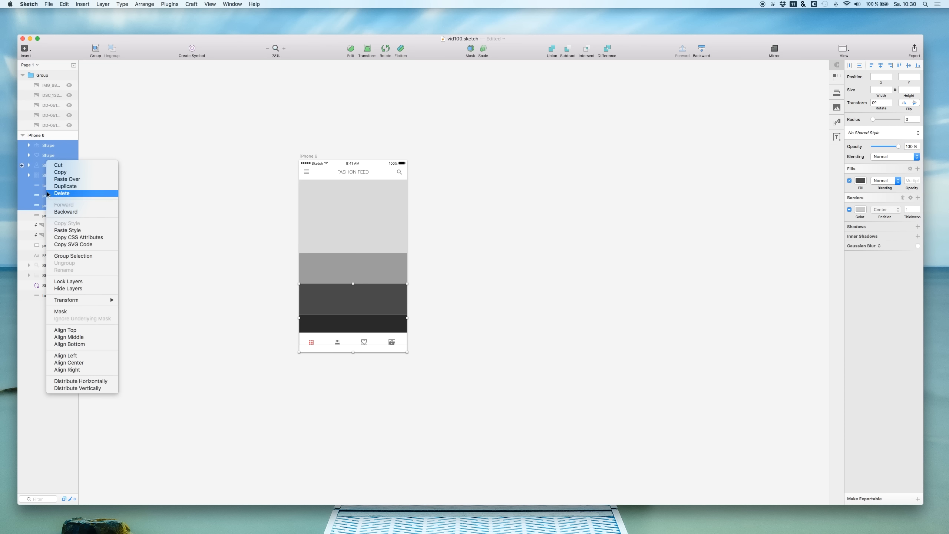
click(42, 160)
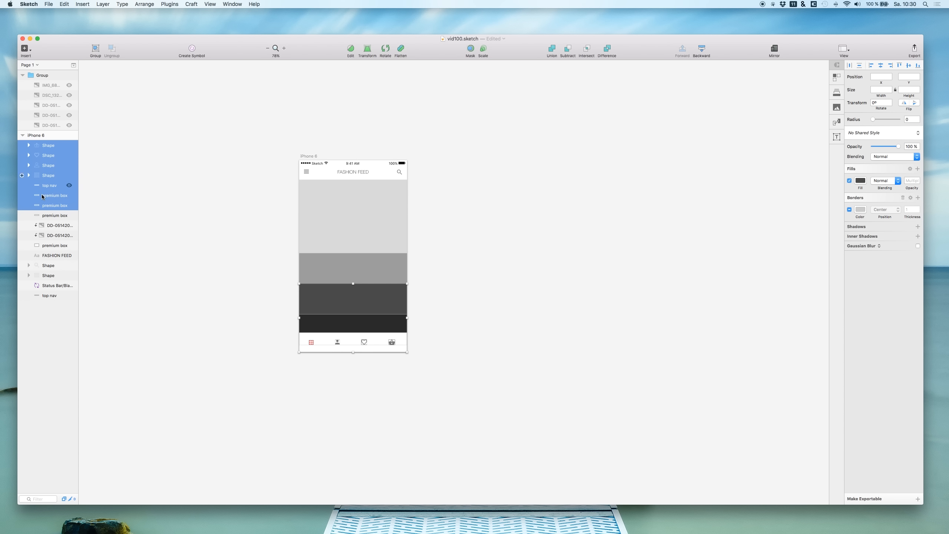
click(43, 214)
Move the remaining photo group on the canvas to about X 1264, Y 218
click(53, 227)
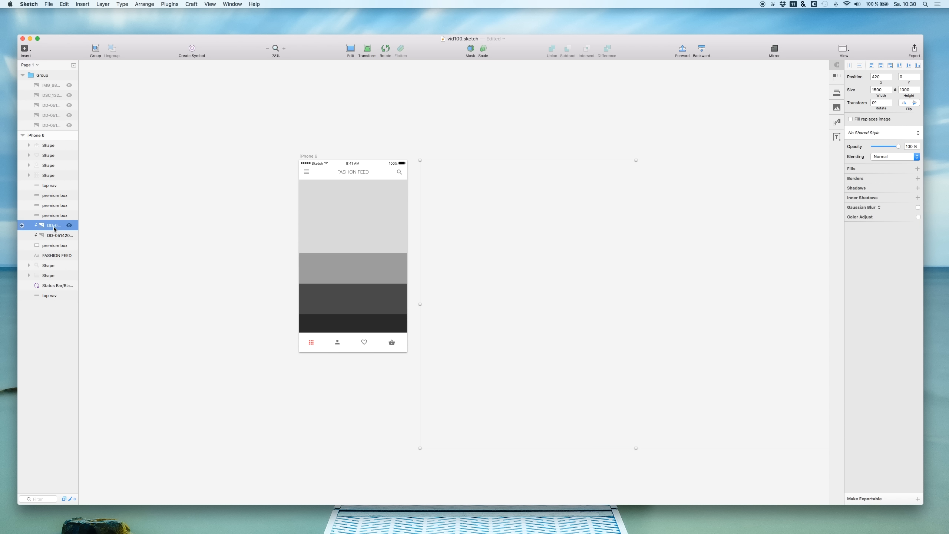
shift+click(53, 236)
click(590, 230)
drag(589, 231, 645, 220)
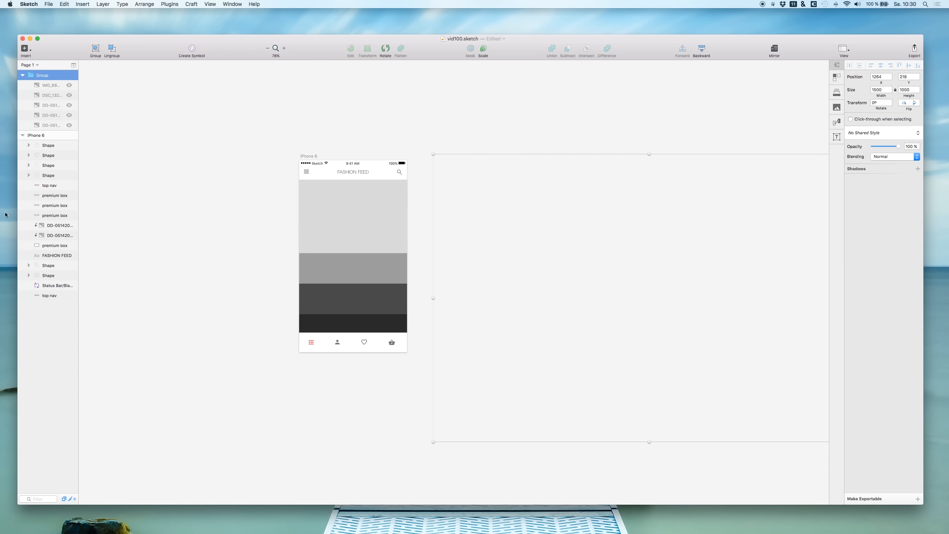
click(29, 222)
Nudge both masked photos together to X 60 and return them directly above the light grey box in the layer order
click(45, 235)
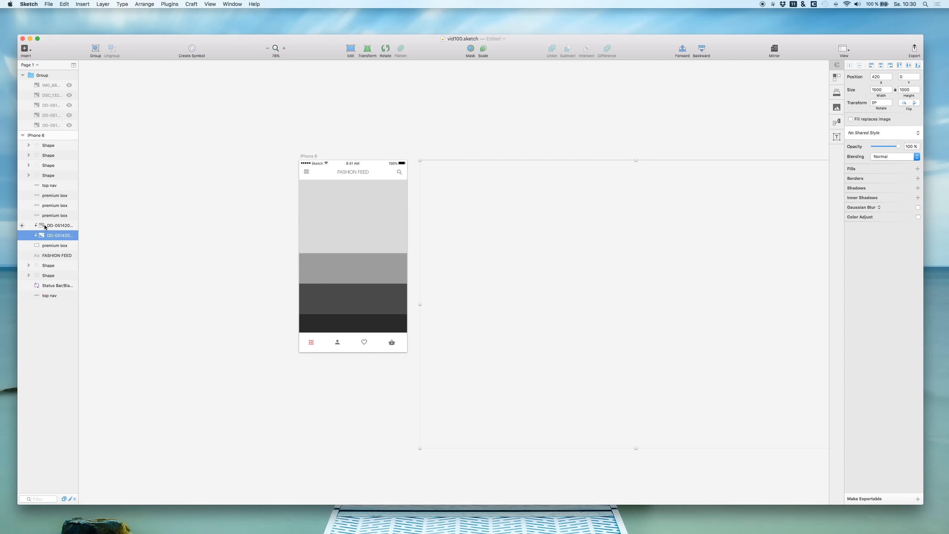
shift+click(44, 226)
key(shift+Left)
key(shift+Left)
key(shift+Left)
key(shift+Left)
key(shift+Left)
key(shift+Left)
key(shift+Left)
key(shift+Left)
key(shift+Left)
key(shift+Left)
key(shift+Left)
key(shift+Left)
key(shift+Left)
key(shift+Left)
key(shift+Left)
key(shift+Left)
key(shift+Left)
key(shift+Left)
key(shift+Left)
key(shift+Left)
key(shift+Left)
key(shift+Left)
key(shift+Left)
key(shift+Left)
key(shift+Left)
key(shift+Left)
key(shift+Left)
key(shift+Left)
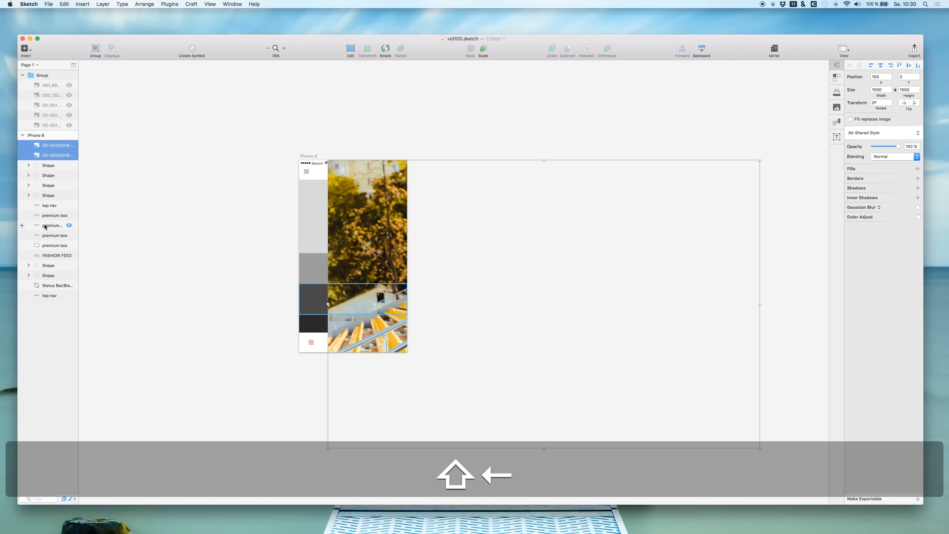
key(shift+Left)
key(shift+Left)
key(shift+Left)
key(shift+Left)
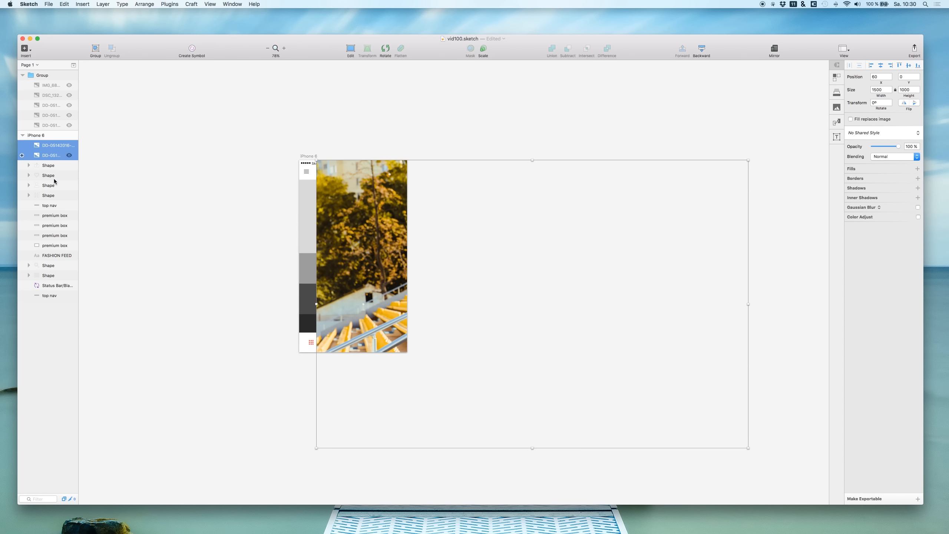
drag(48, 155, 48, 240)
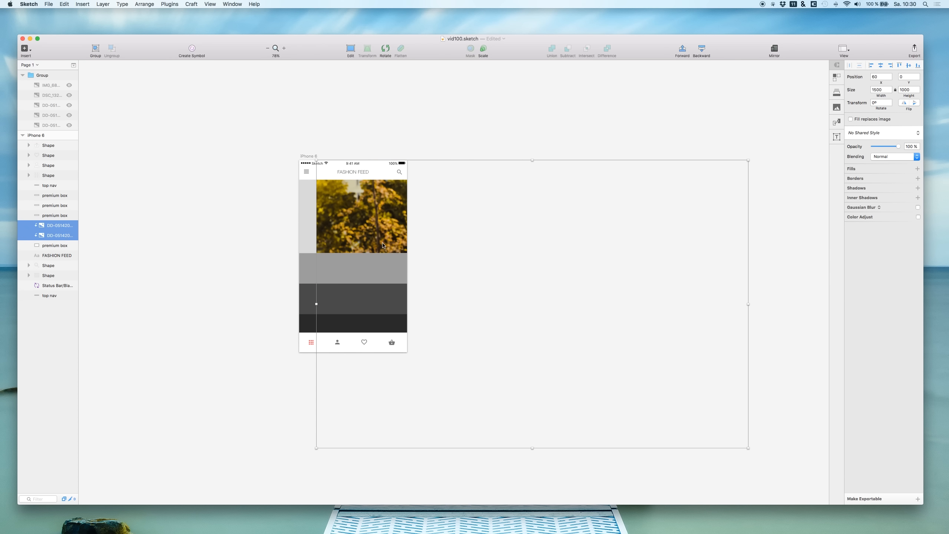
Move both masked photos to X 0, Y 68, scale them proportionally to about 381 × 254, and deselect them
drag(392, 233, 375, 253)
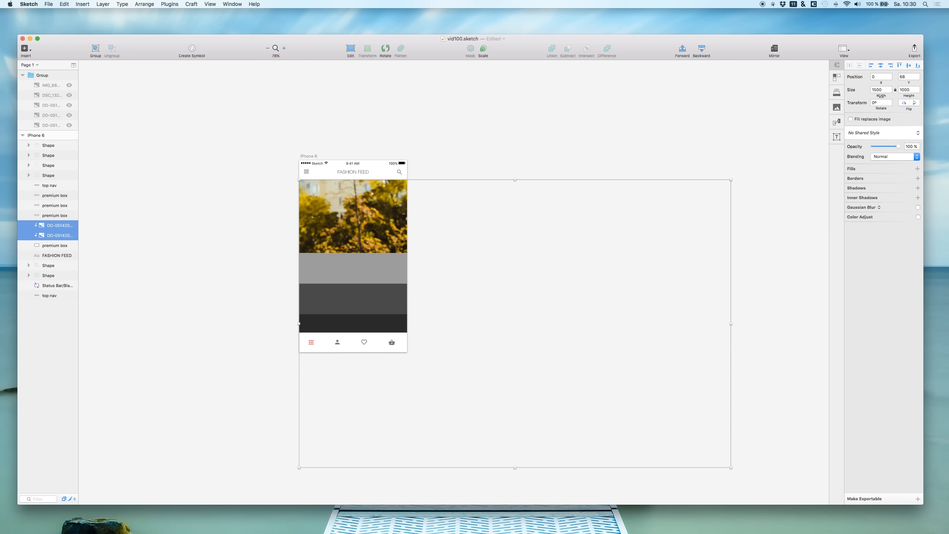
drag(878, 95, 464, 146)
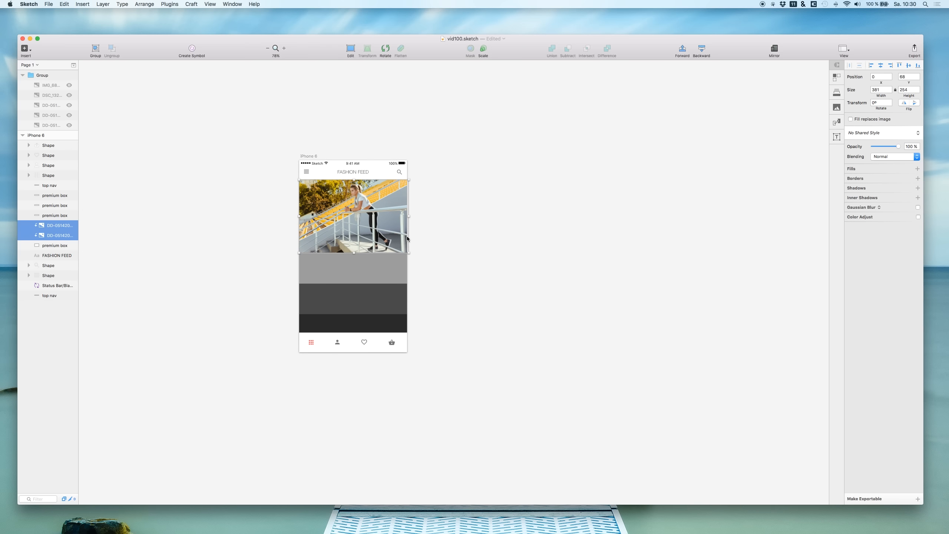
scroll(398, 241, up, 2)
scroll(399, 241, up, 3)
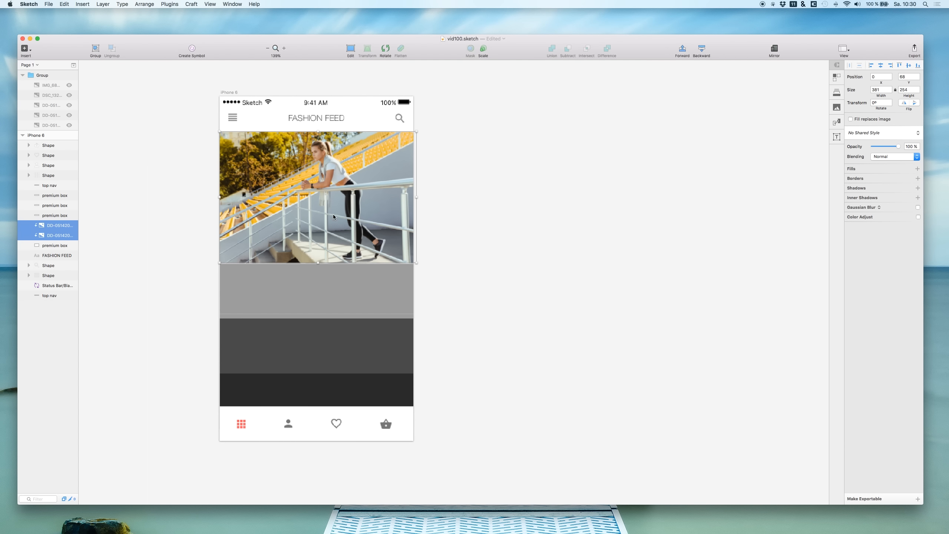
click(498, 212)
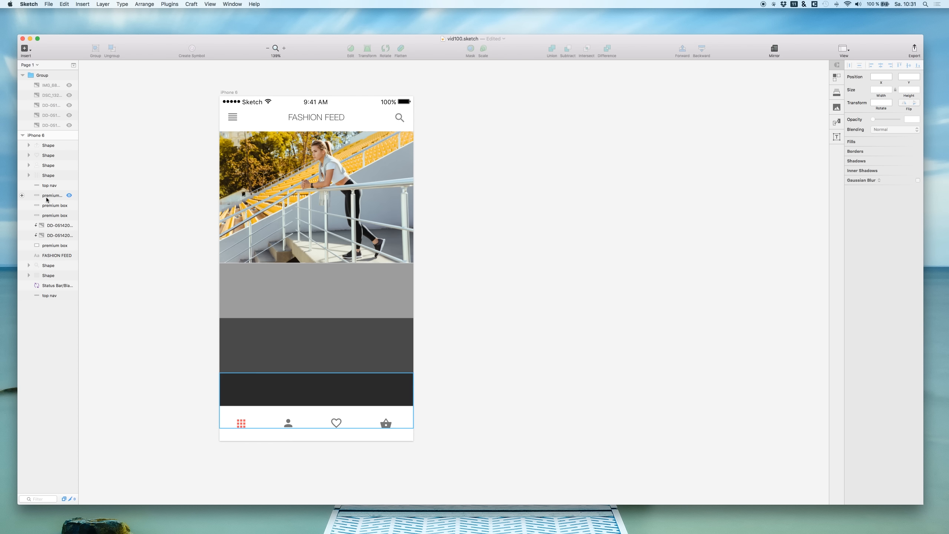
Enlarge the stadium photo proportionally to about 647 × 431 and reposition it inside its mask at about X -121, Y 52
click(323, 224)
key(shift)
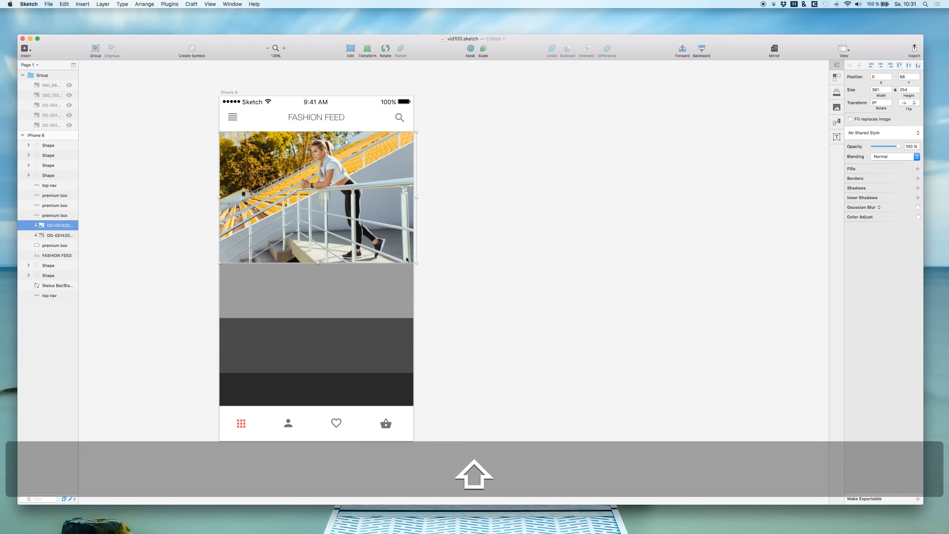
drag(418, 264, 727, 339)
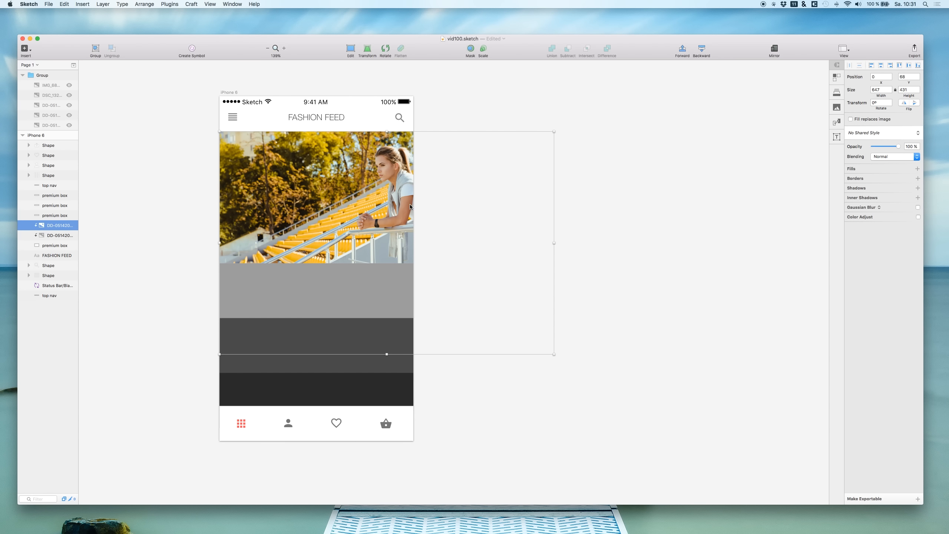
drag(393, 202, 324, 191)
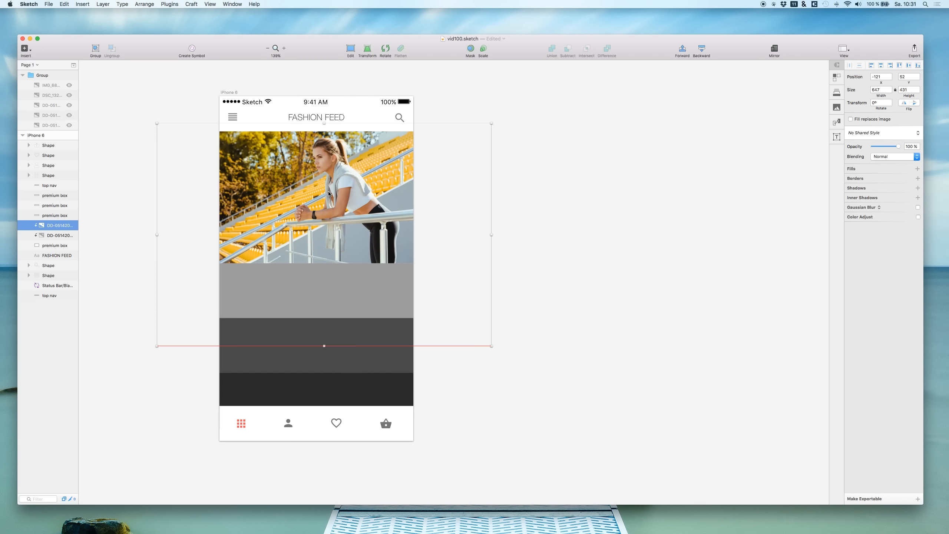
Hide the stadium photo and enlarge the measuring-tape photo beneath it proportionally to about 402 × 268
click(69, 225)
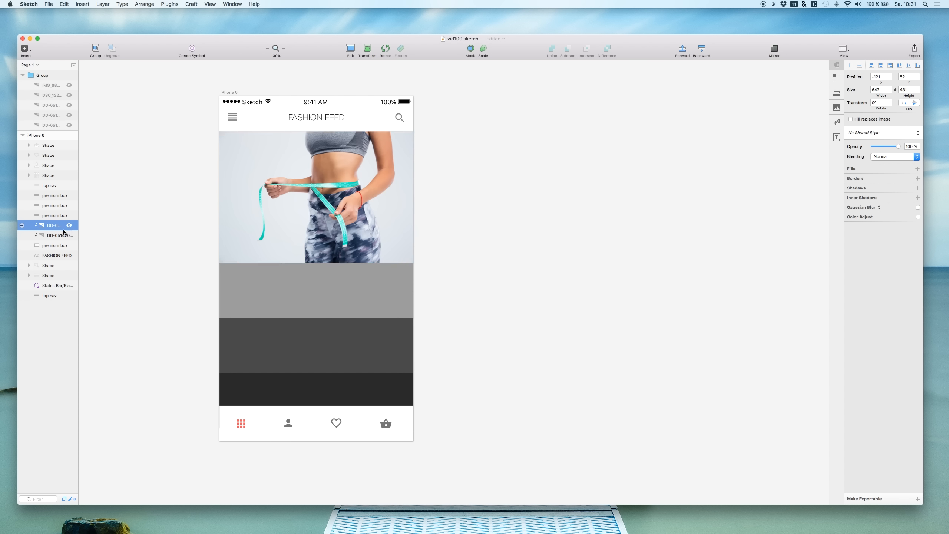
mouse_move(291, 174)
mouse_down()
mouse_move(302, 174)
mouse_move(283, 172)
mouse_up()
key(super+z)
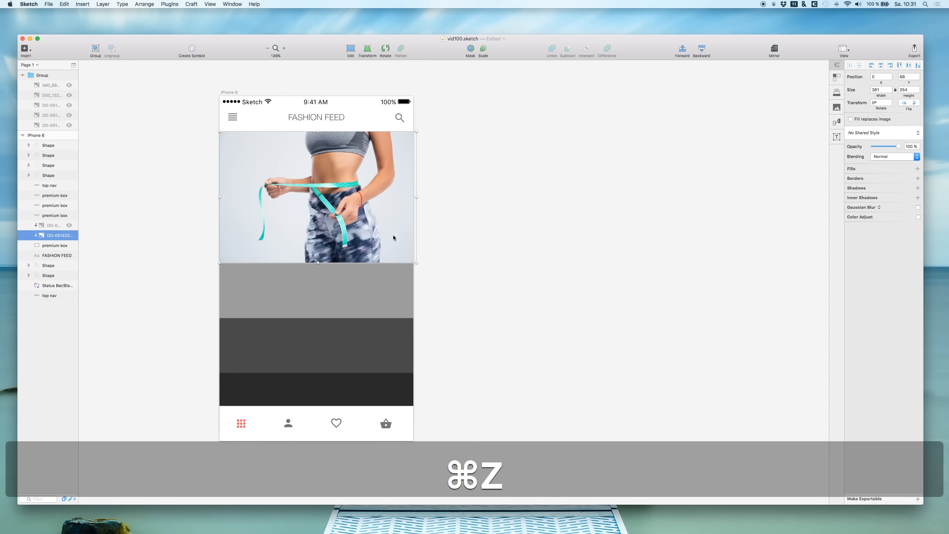
drag(416, 263, 427, 269)
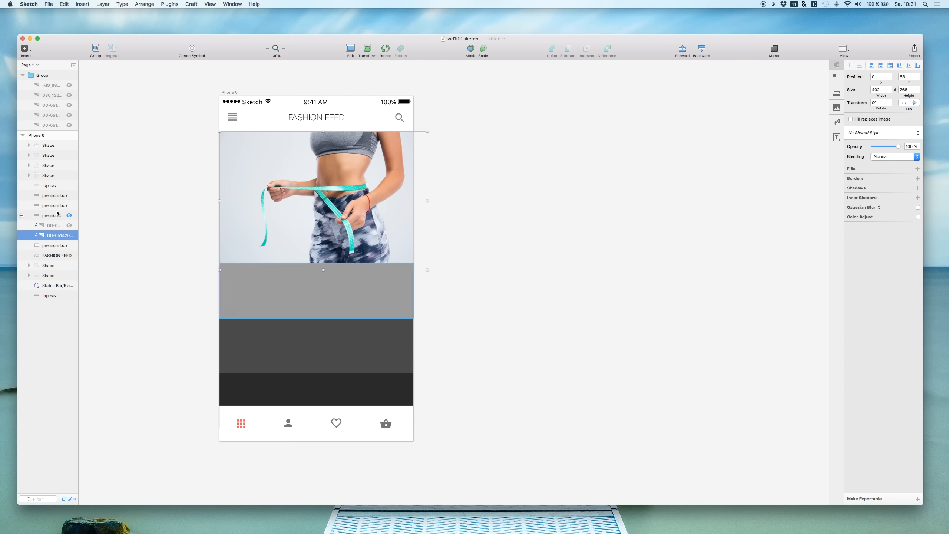
click(361, 296)
click(353, 351)
click(343, 381)
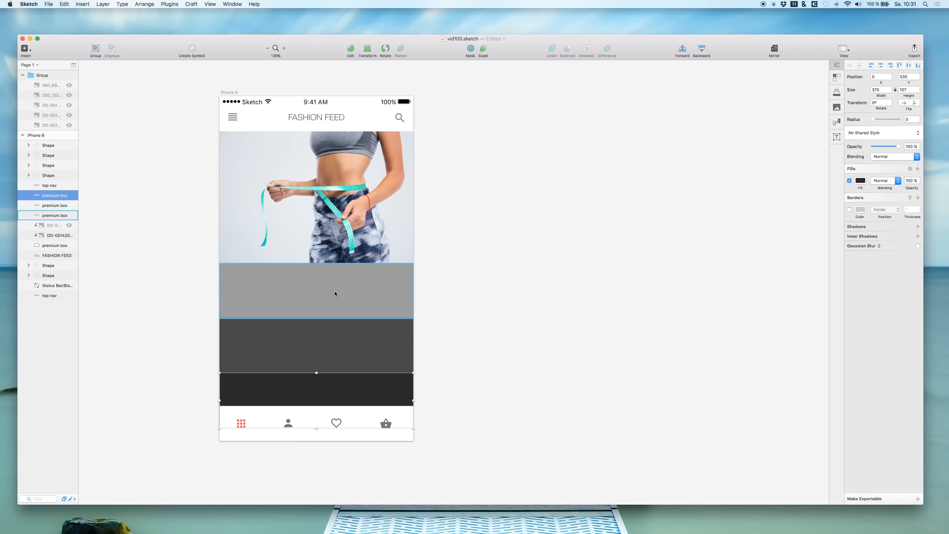
click(334, 291)
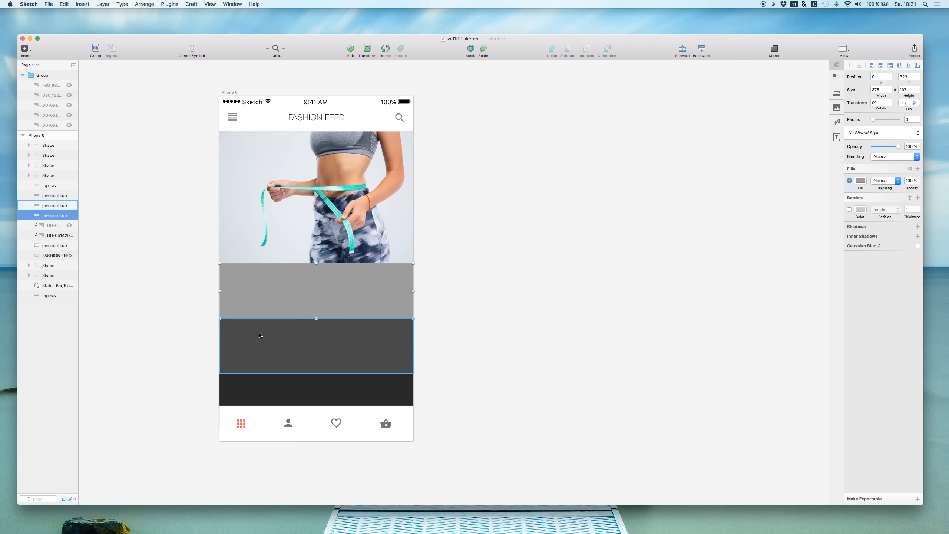
Show and hide the first two photos of the photo group in turn to compare them for the medium grey box
click(50, 86)
click(68, 85)
click(68, 86)
click(64, 96)
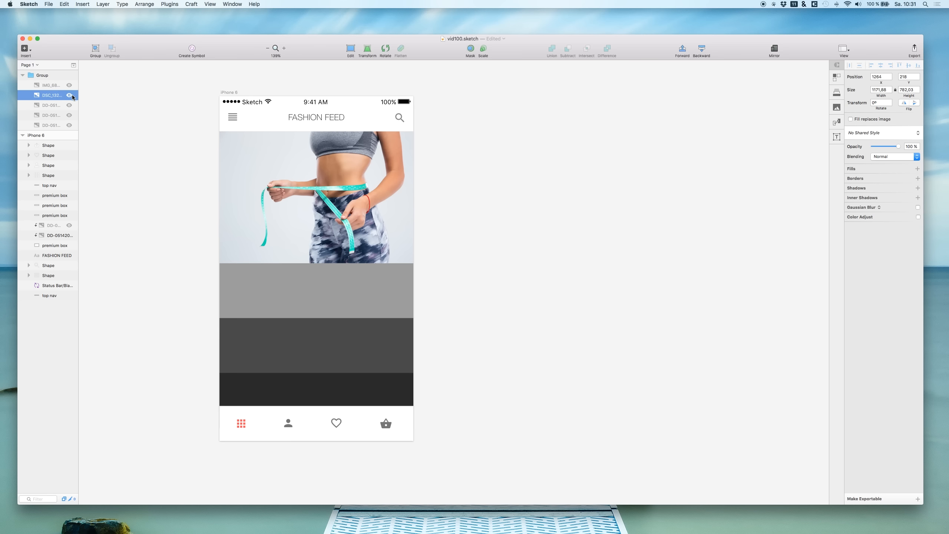
click(71, 96)
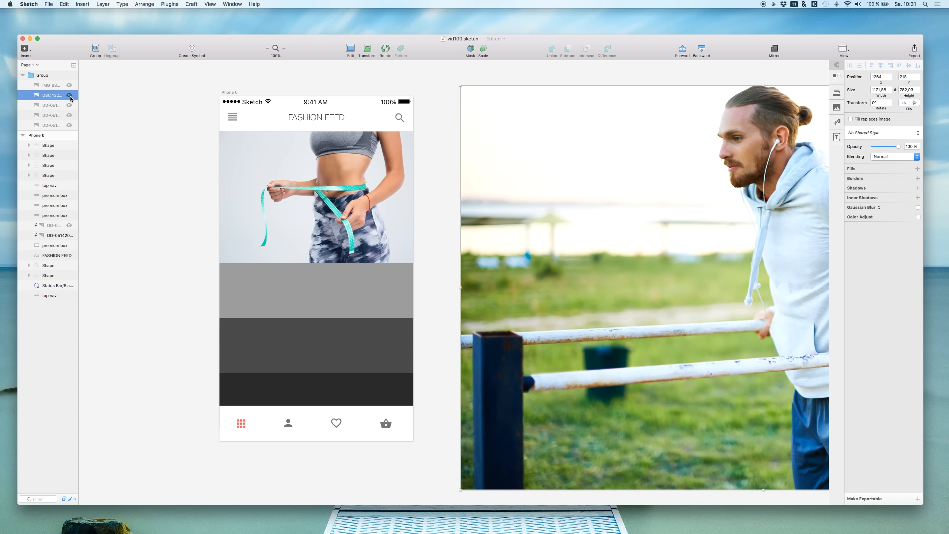
click(69, 97)
click(69, 86)
click(68, 87)
Show the photo DSC_1324-2022 and move it into the iPhone 6 artboard directly above the medium grey box
click(69, 95)
drag(48, 97, 46, 216)
Turn the medium grey box into a mask and make the dark grey box below it on the artboard ignore that mask
right_click(46, 216)
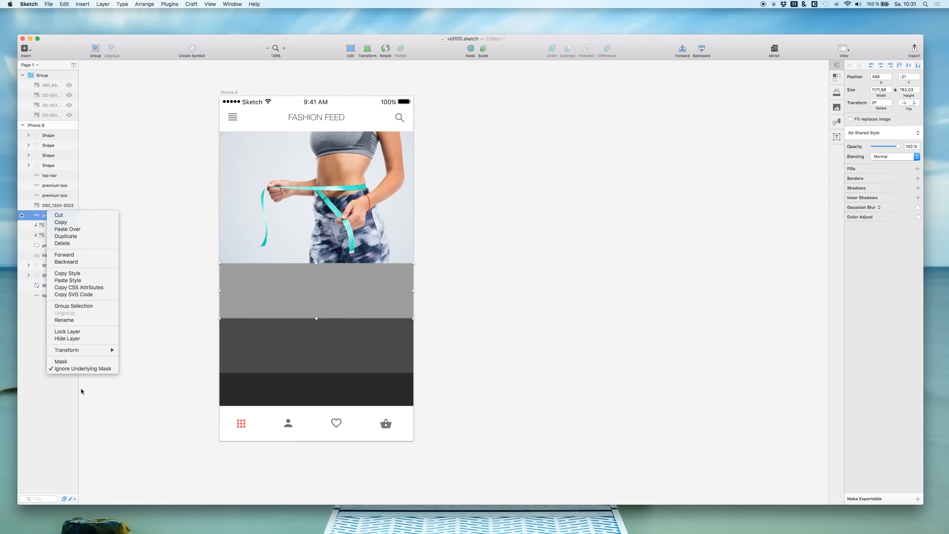
click(61, 361)
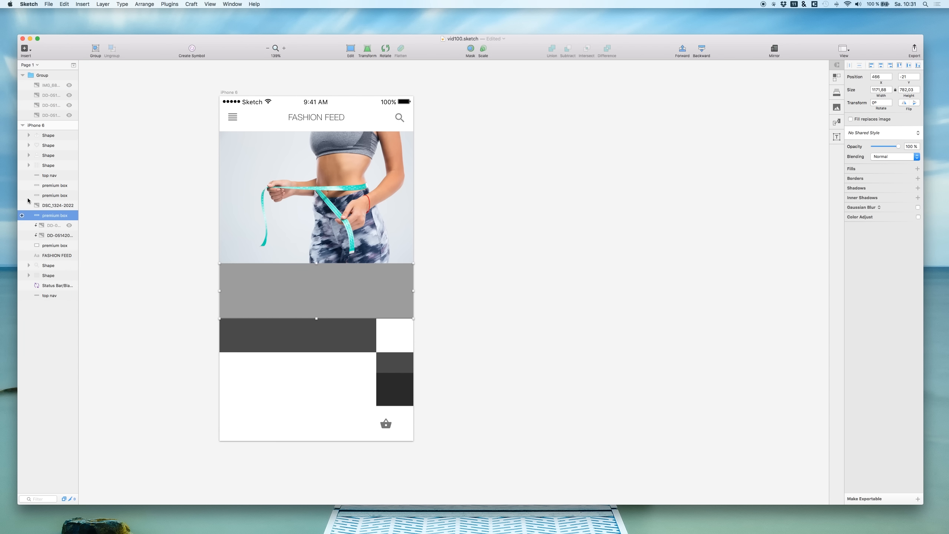
right_click(44, 196)
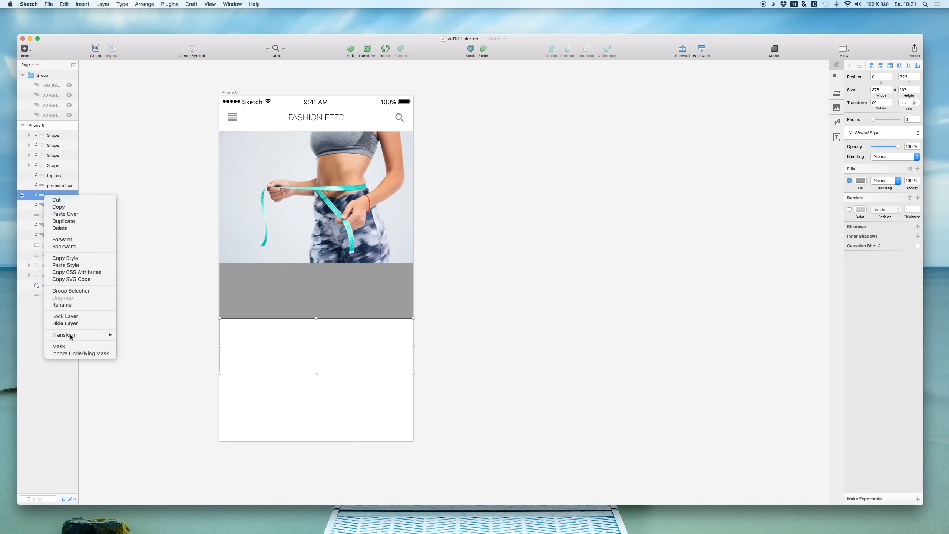
click(68, 353)
Nudge the photo DSC_1324-2022 horizontally over the artboard to X 76
click(52, 206)
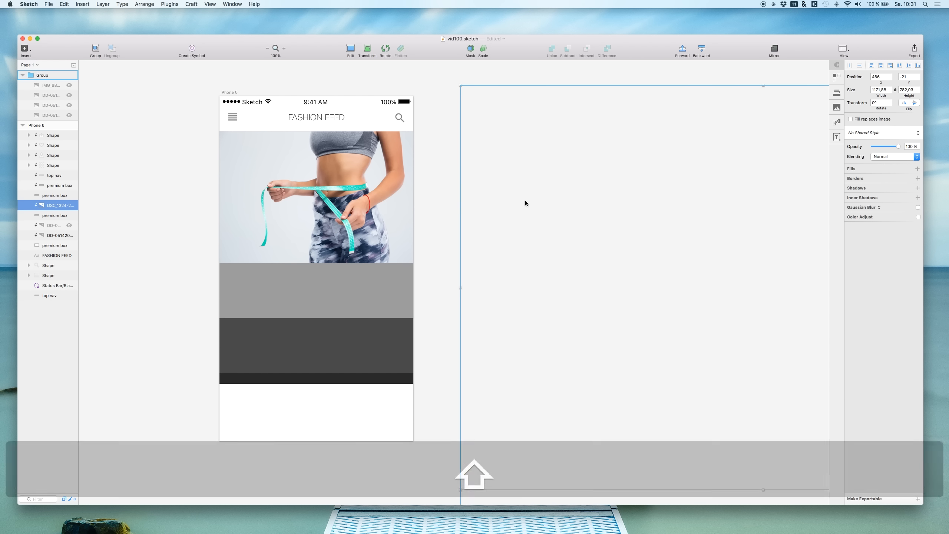
key(shift+Left)
key(shift+Left)
key(shift+Left)
key(shift+Left)
key(shift+Left)
key(shift+Left)
key(shift+Left)
key(shift+Left)
key(shift+Left)
key(shift+Left)
key(shift+Left)
key(shift+Left)
key(shift+Left)
key(shift+Left)
key(shift+Left)
key(shift+Left)
key(shift+Left)
key(shift+Left)
key(shift+Left)
key(shift+Left)
key(shift+Left)
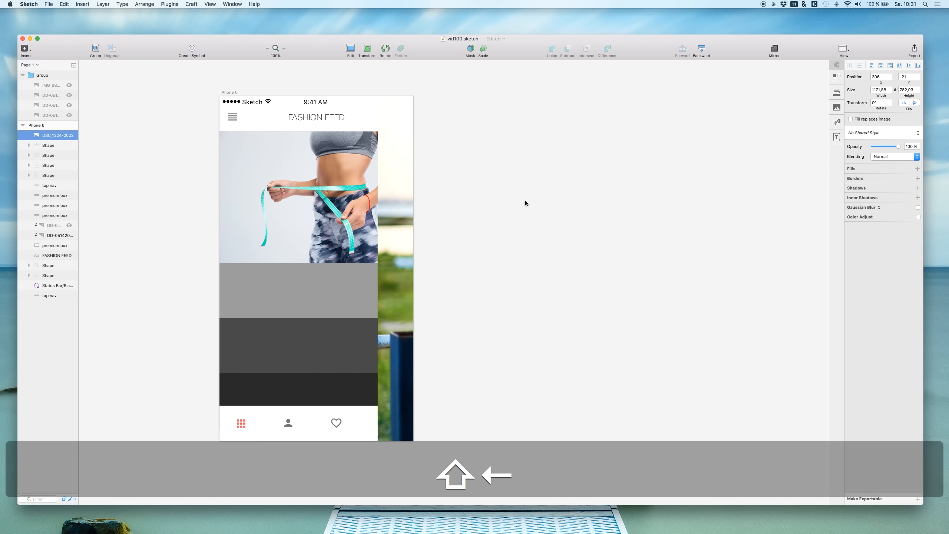
key(shift+Left)
key(shift+Left)
key(shift+Left)
key(shift+Left)
key(shift+Left)
key(shift+Left)
key(shift+Left)
key(shift+Left)
key(shift+Left)
key(shift+Left)
key(shift+Left)
key(shift+Left)
key(shift+Left)
key(shift+Left)
key(shift+Left)
key(shift+Left)
key(shift+Left)
key(shift+Left)
key(shift+Left)
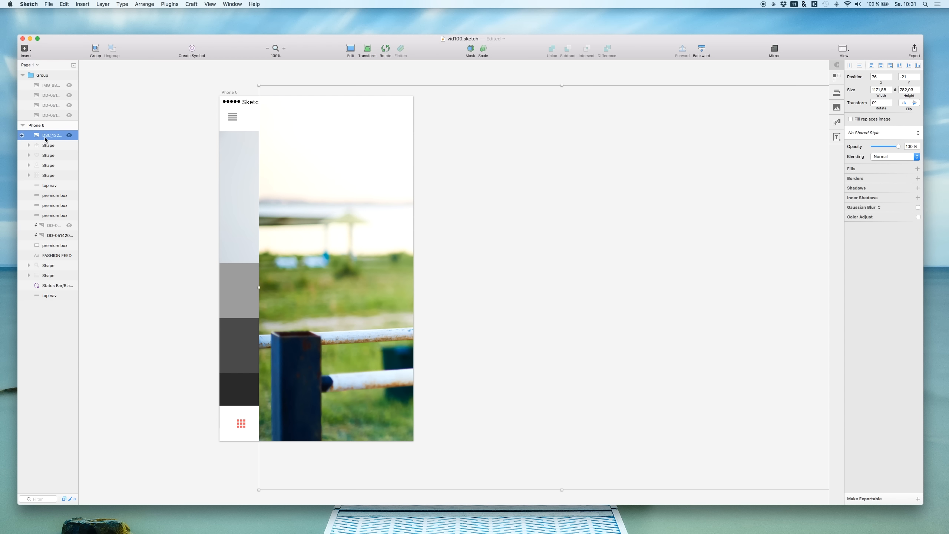
Move the layer DSC_1324-2022 directly above the medium grey mask box so the box clips the photo
drag(51, 177, 50, 241)
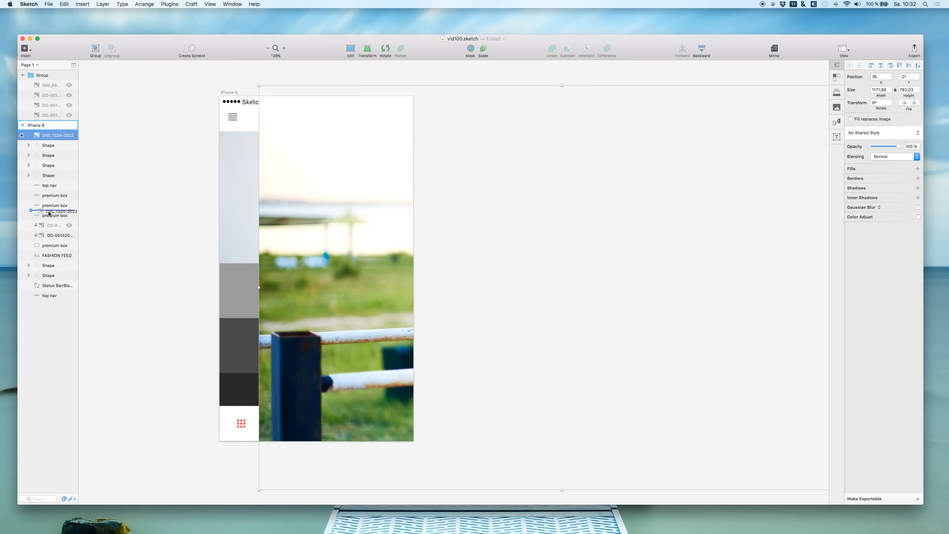
drag(49, 214, 49, 211)
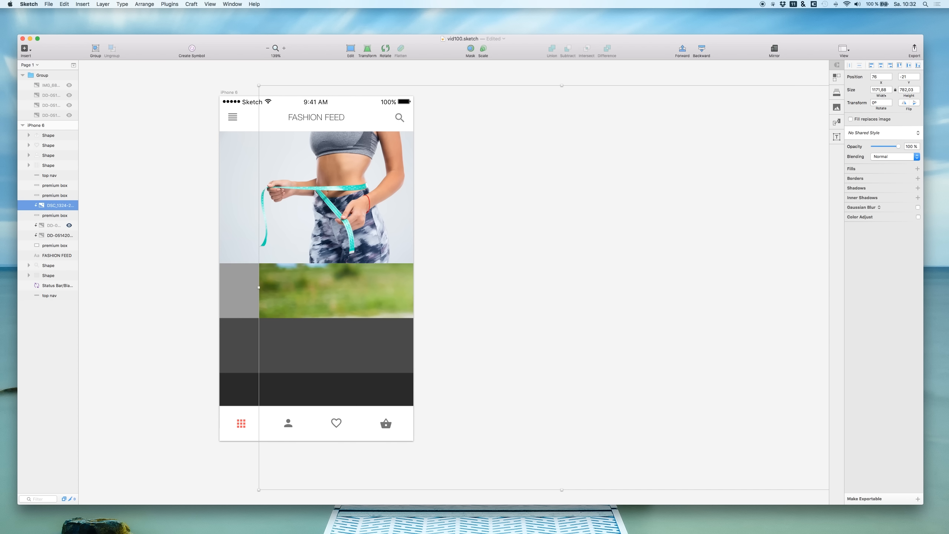
Scale the photo DSC_1324-2022 to 379 × 253 and position it at X 0, Y 238 in the medium grey box
drag(879, 95, 848, 96)
drag(791, 107, 747, 112)
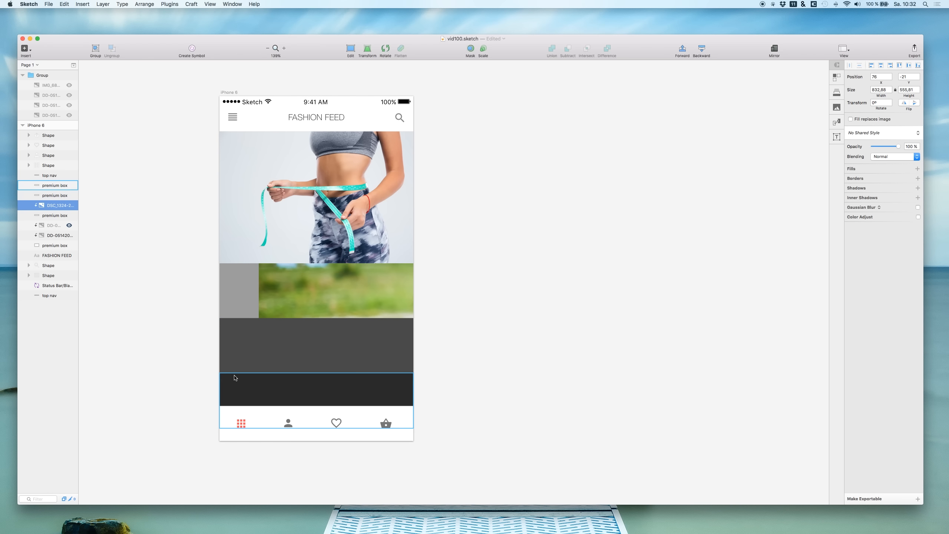
drag(294, 328, 141, 408)
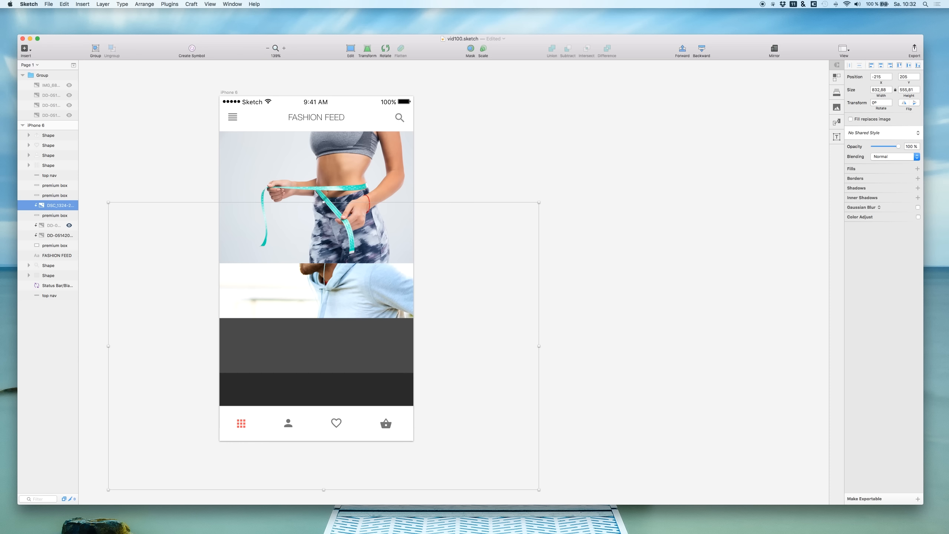
drag(873, 95, 858, 98)
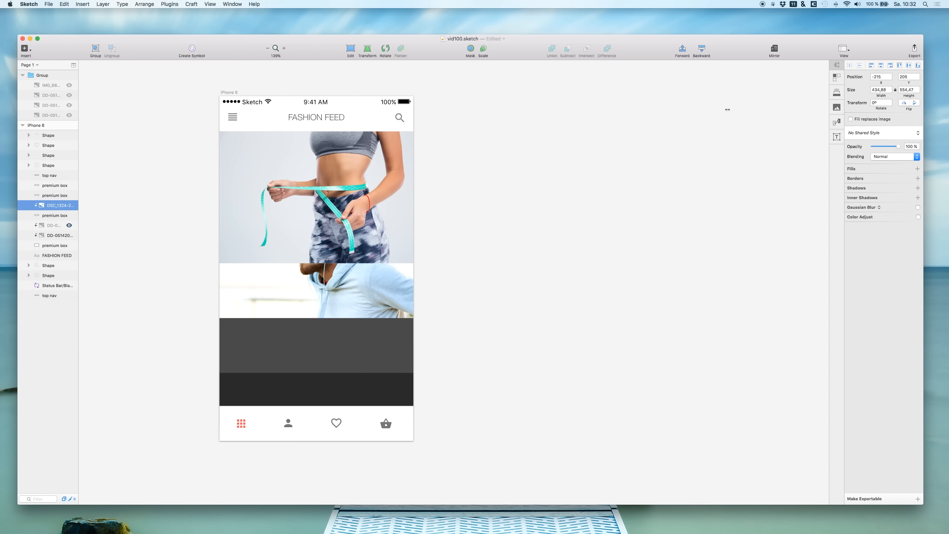
drag(727, 109, 722, 114)
drag(263, 297, 372, 329)
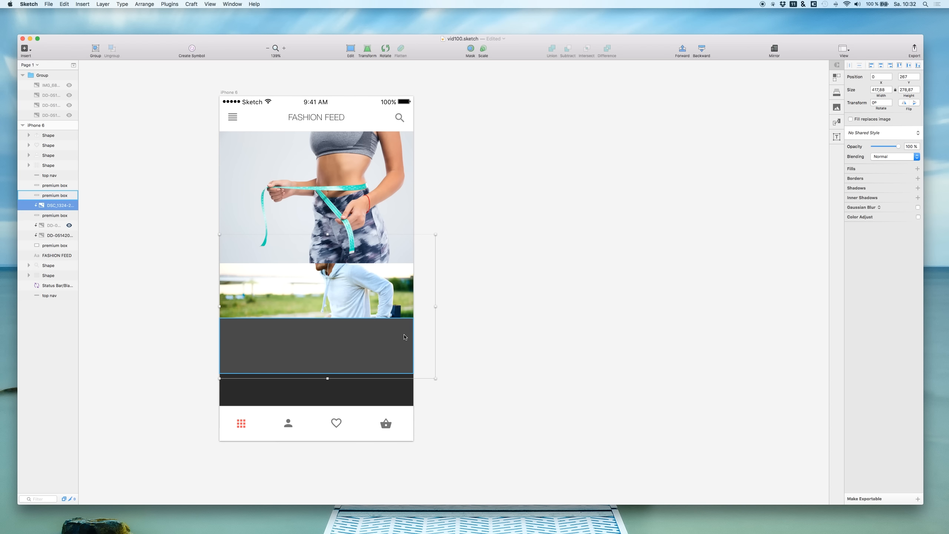
drag(435, 378, 429, 366)
mouse_move(377, 303)
mouse_down()
mouse_move(375, 263)
mouse_move(373, 335)
mouse_move(376, 274)
mouse_move(376, 292)
mouse_up()
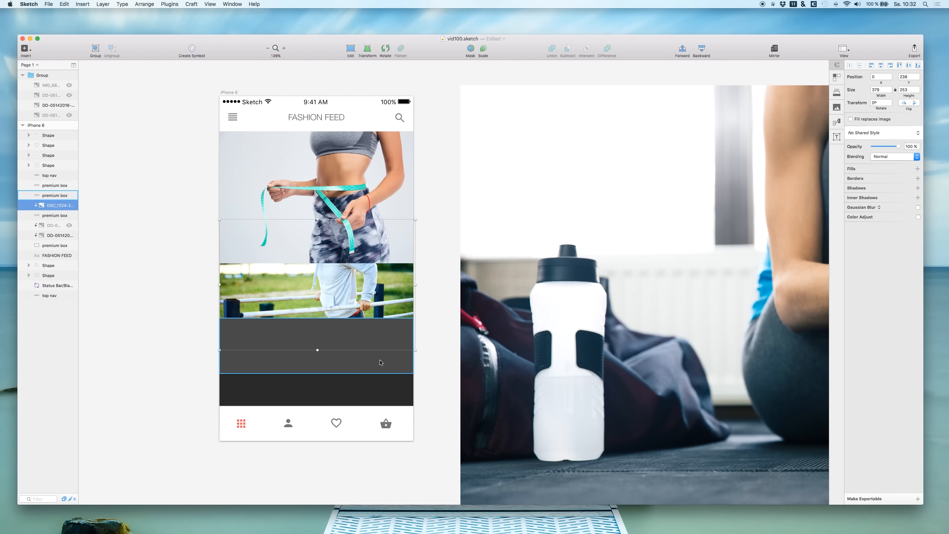
Show and hide the third and fourth photos of the photo group to compare them for the dark grey box
click(70, 105)
click(69, 106)
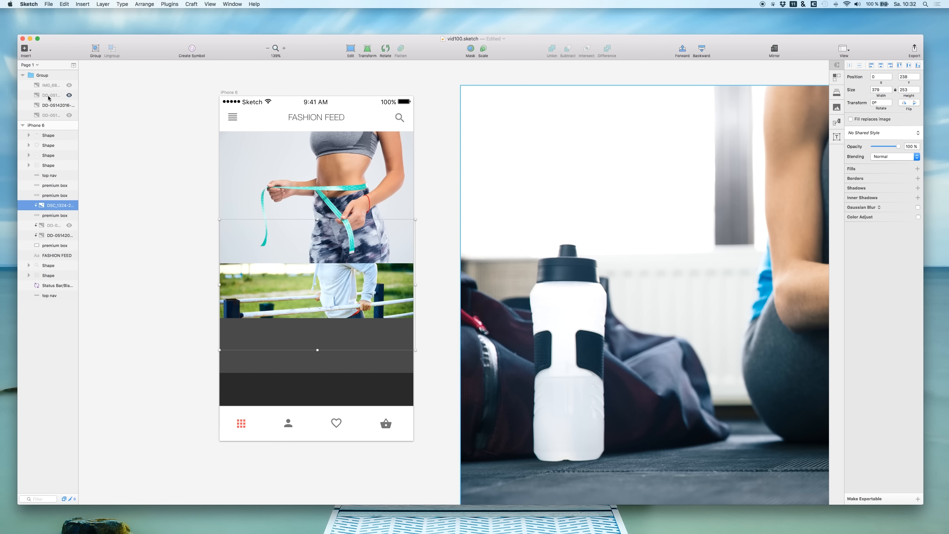
click(69, 105)
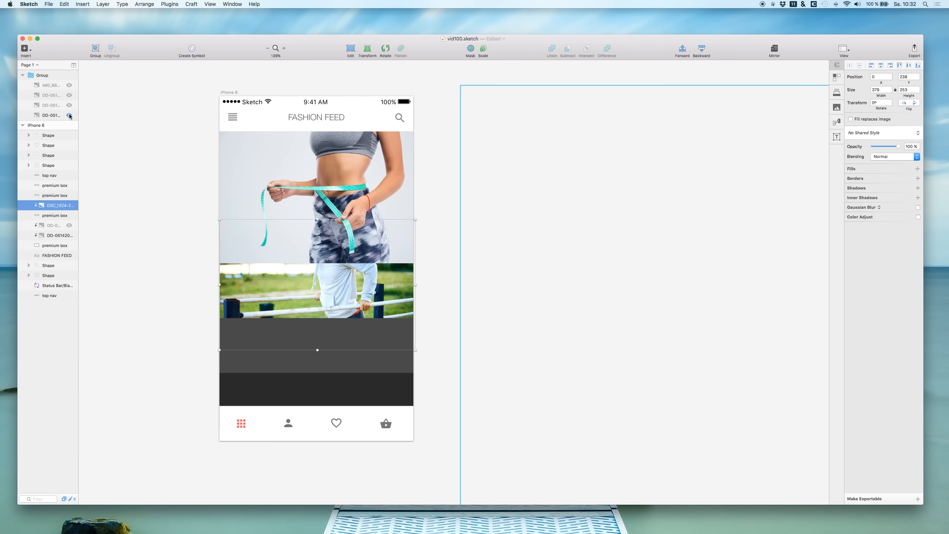
click(69, 116)
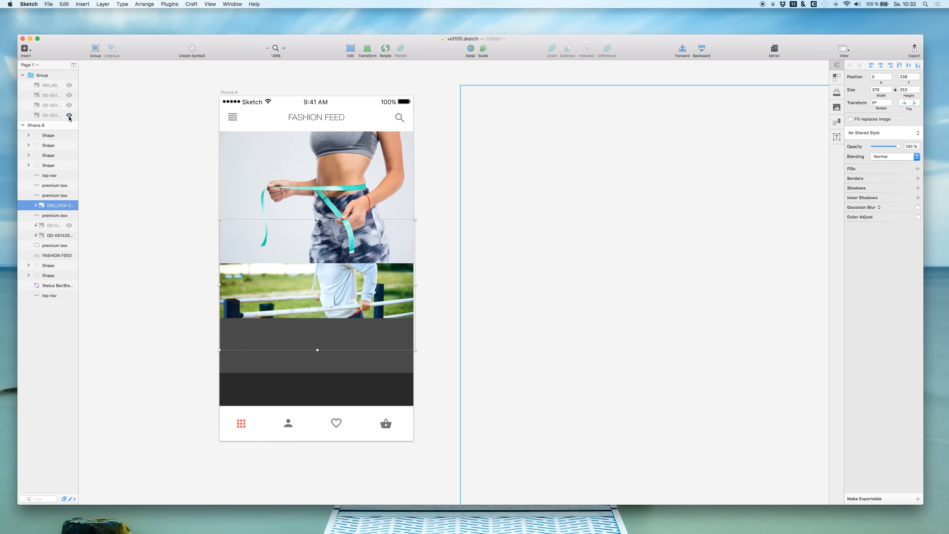
Show the second photo of the photo group and move it into the iPhone 6 artboard directly above the dark grey box
click(69, 95)
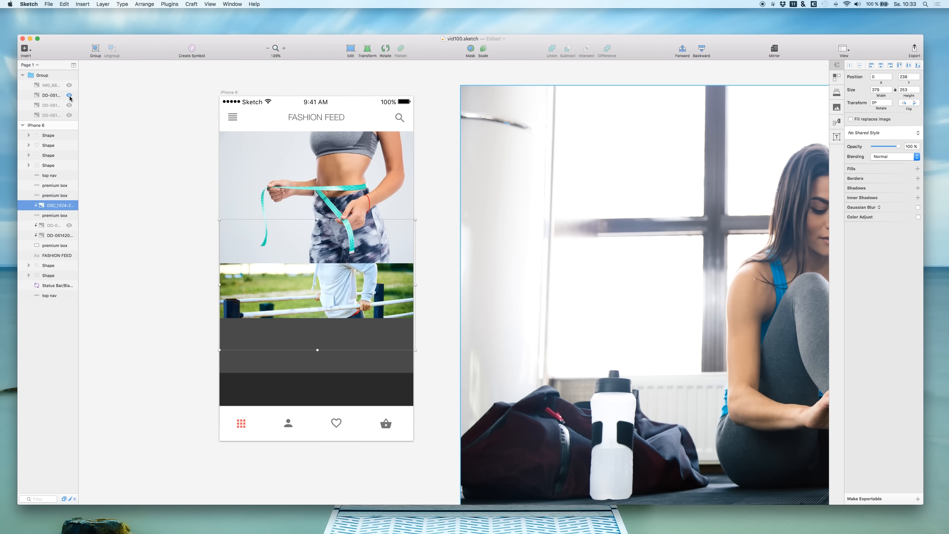
drag(59, 96, 49, 198)
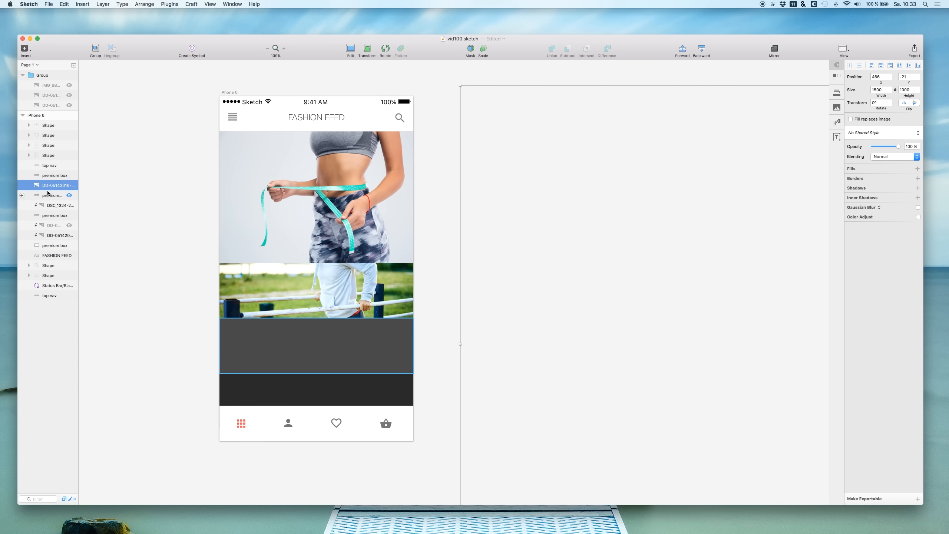
Turn the dark grey box into a mask and make the darkest box below it on the artboard ignore that mask
right_click(48, 195)
click(83, 350)
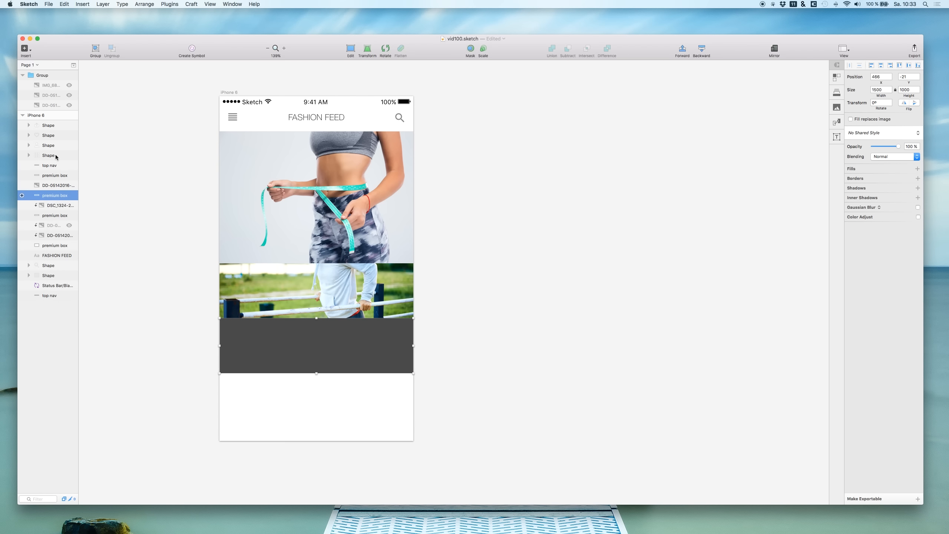
click(50, 176)
right_click(49, 178)
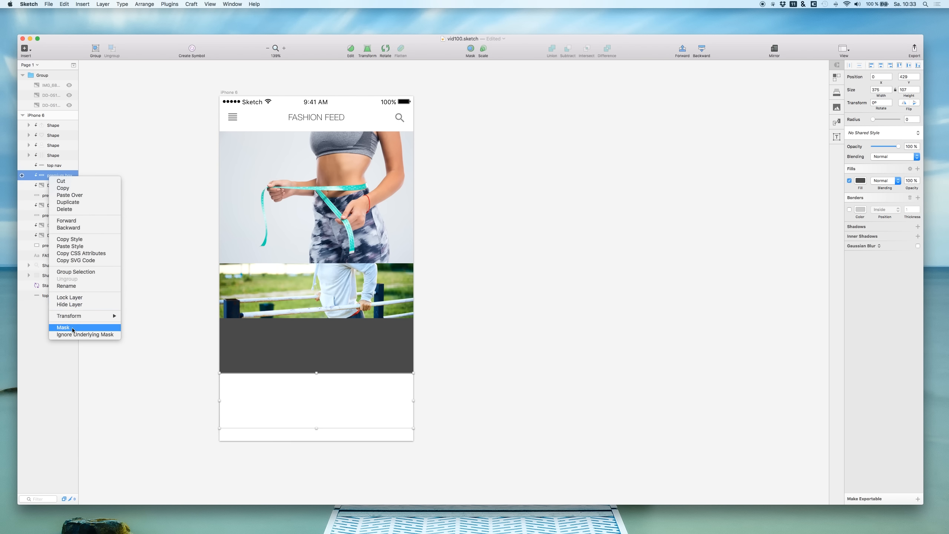
click(73, 335)
click(40, 185)
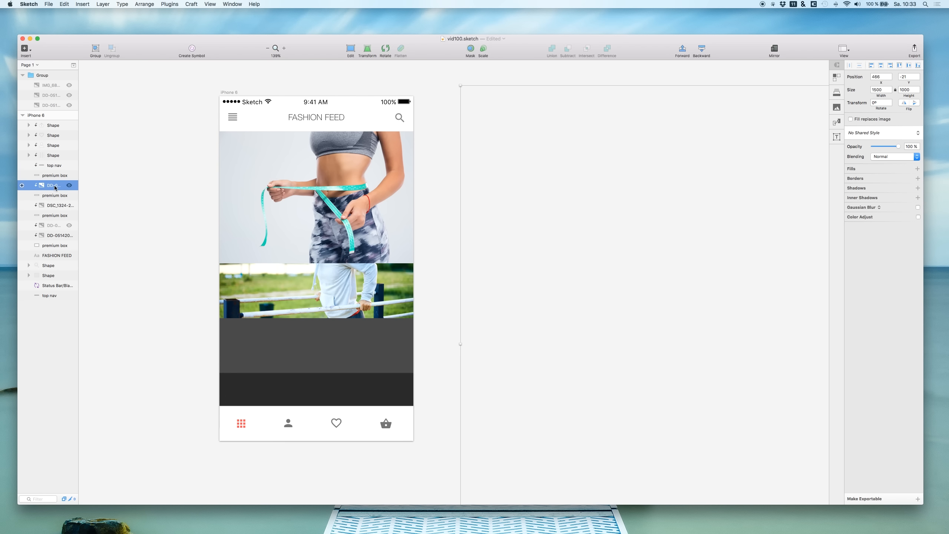
drag(510, 141, 406, 158)
key(super+z)
key(super+z)
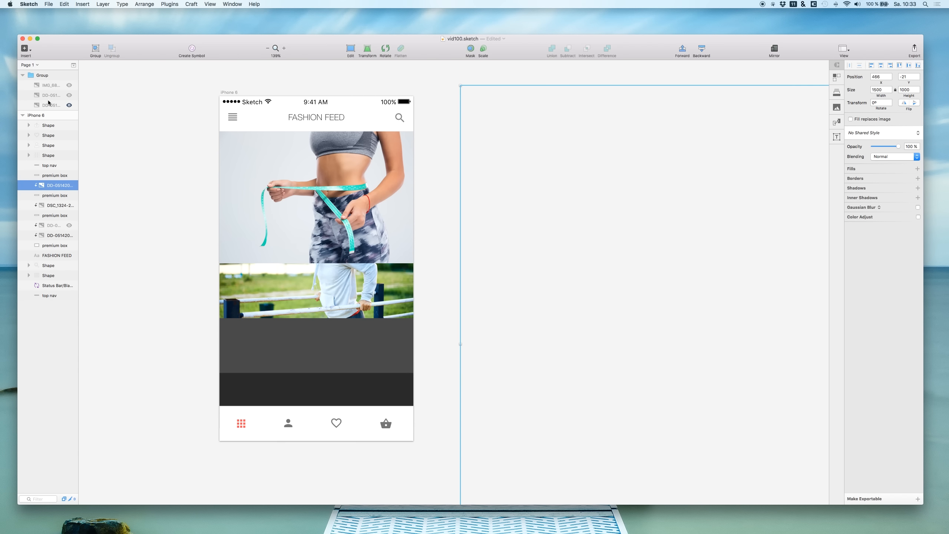
Show and hide the first two photos remaining in the photo group to examine them
click(51, 86)
click(70, 86)
click(70, 86)
click(58, 97)
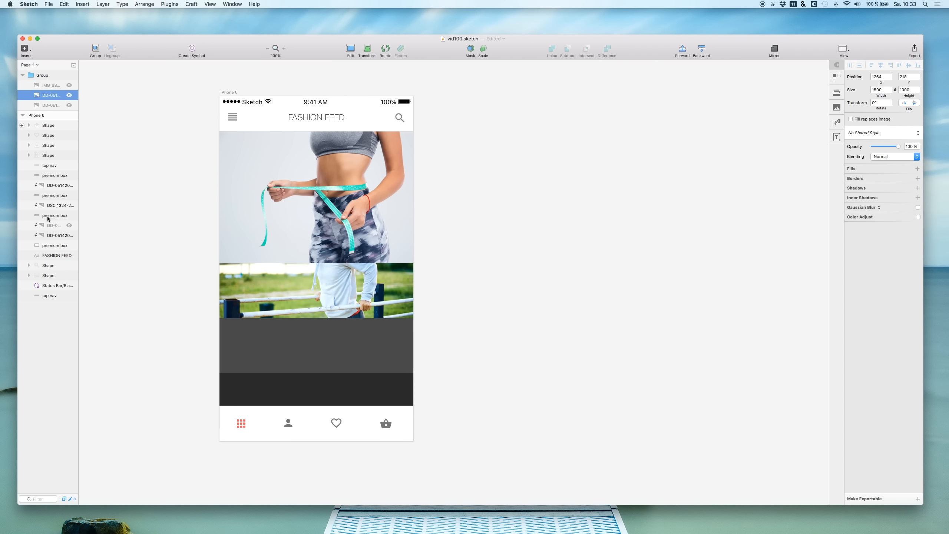
click(69, 96)
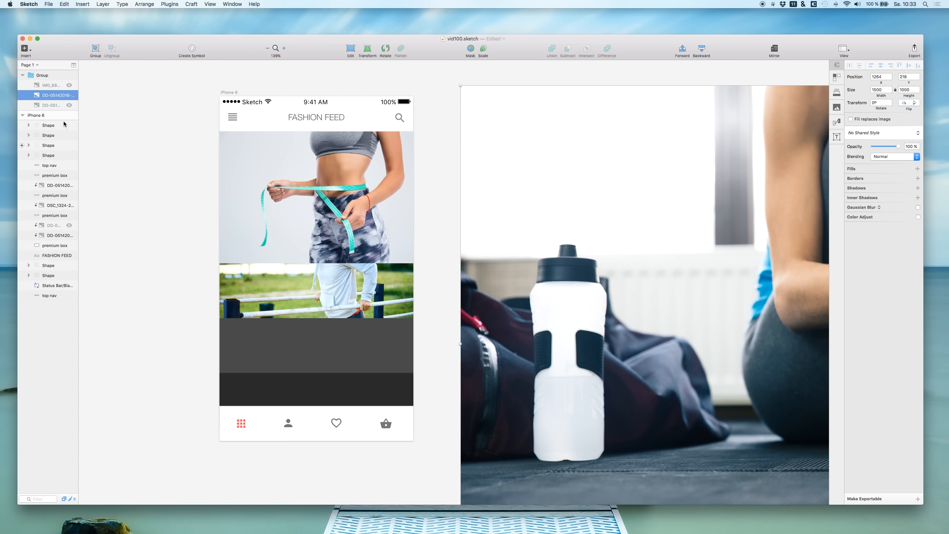
click(70, 96)
Nudge the dark grey box's photo horizontally until it overlaps the iPhone 6 artboard
click(52, 185)
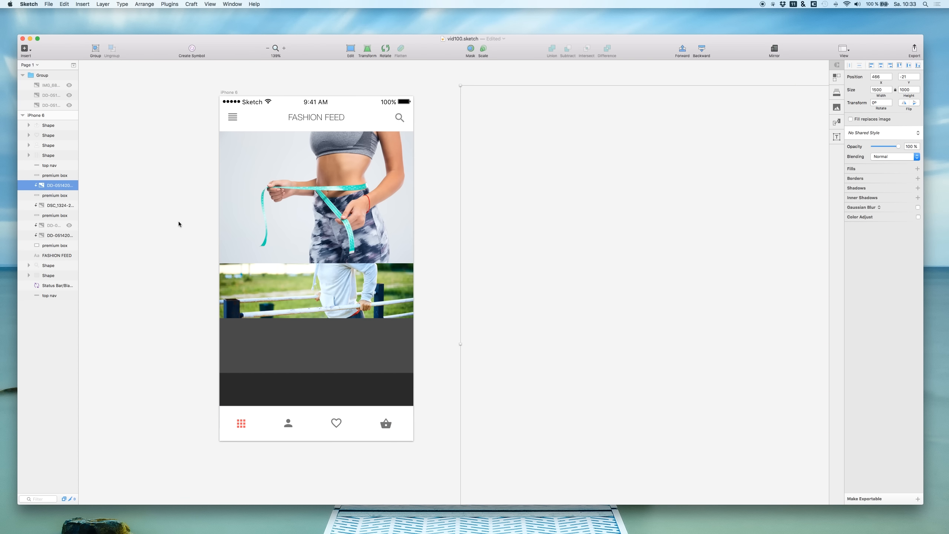
key(shift+Left)
key(shift+Left)
key(shift+Left)
key(shift+Left)
key(shift+Left)
key(shift+Left)
key(shift+Left)
key(shift+Left)
key(shift+Left)
key(shift+Left)
key(shift+Left)
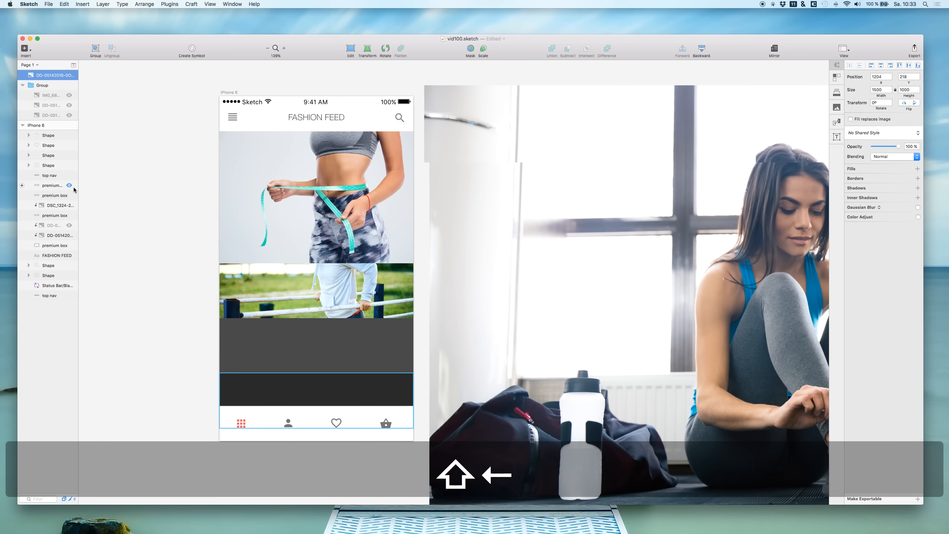
key(shift+Left)
key(shift+Left)
key(shift+Left)
key(shift+Left)
key(shift+Left)
key(shift+Left)
key(shift+Left)
key(shift+Left)
key(shift+Left)
key(shift+Left)
key(shift+Left)
key(shift+Left)
key(shift+Left)
key(shift+Left)
key(shift+Left)
key(shift+Left)
key(shift+Left)
key(shift+Left)
key(shift+Left)
key(shift+Left)
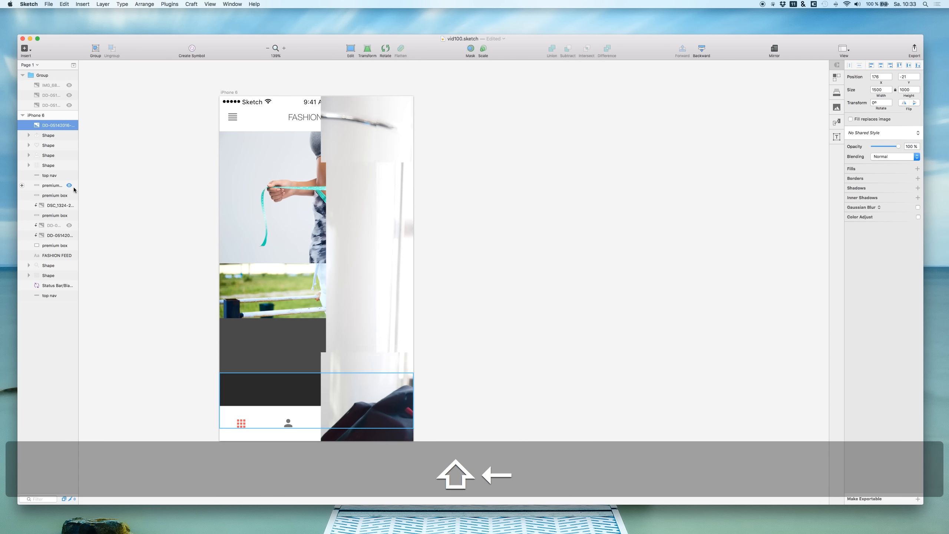
key(shift+Left)
key(shift+Left)
key(shift+Left)
key(shift+Left)
Return the photo's layer to directly above the dark grey mask box and place the photo at X 0, Y 10
drag(46, 128, 49, 189)
drag(325, 334, 256, 363)
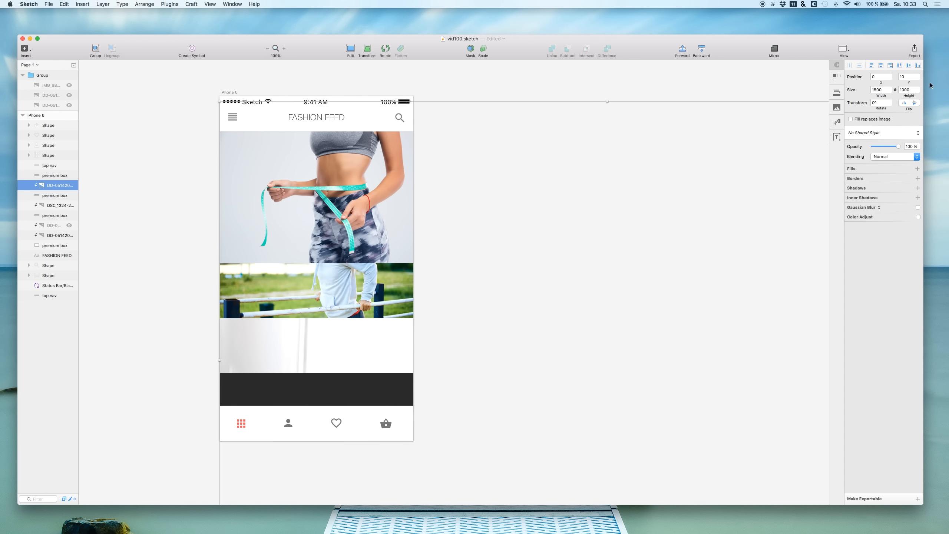
Scale the photo in the dark grey box proportionally to 818 × 545.33
drag(881, 96, 880, 95)
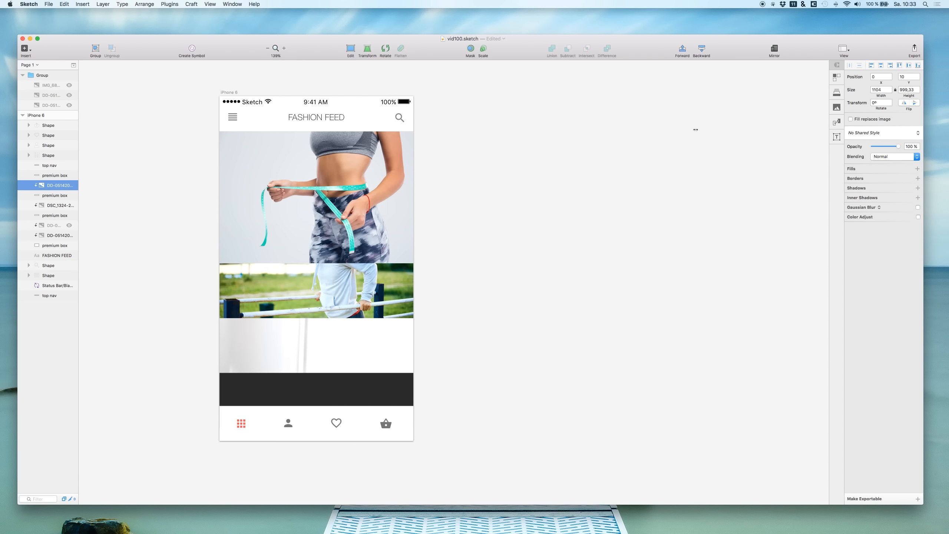
drag(631, 139, 251, 311)
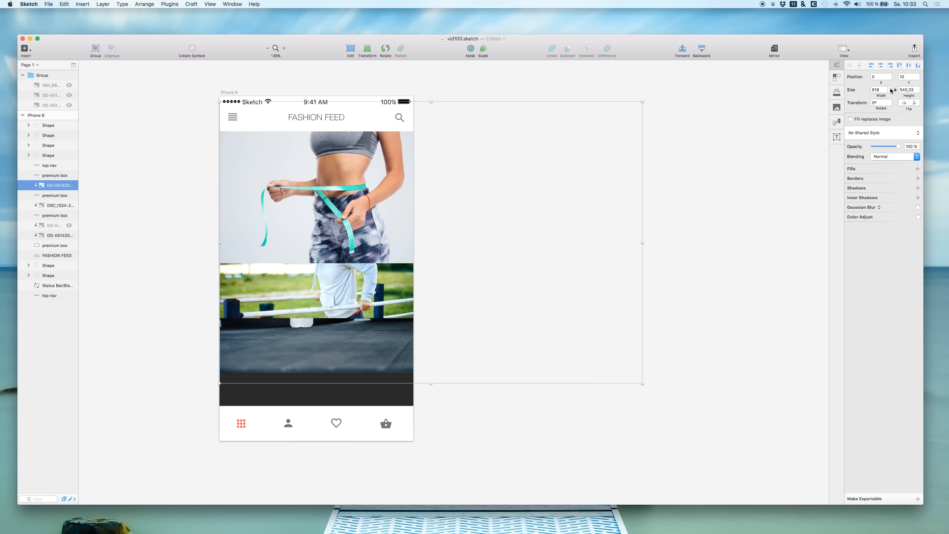
click(424, 196)
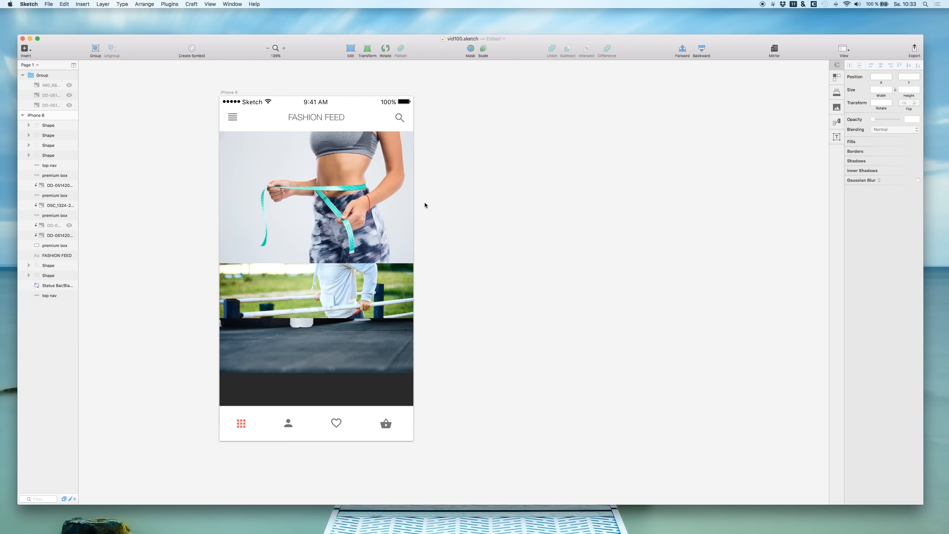
click(46, 183)
click(547, 299)
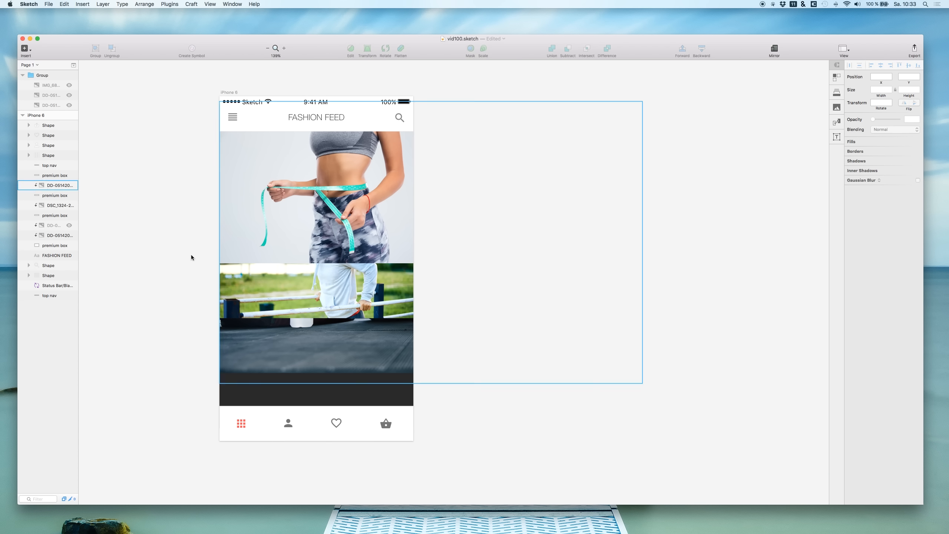
Nudge the photo in the dark grey box vertically to Y 220
click(45, 185)
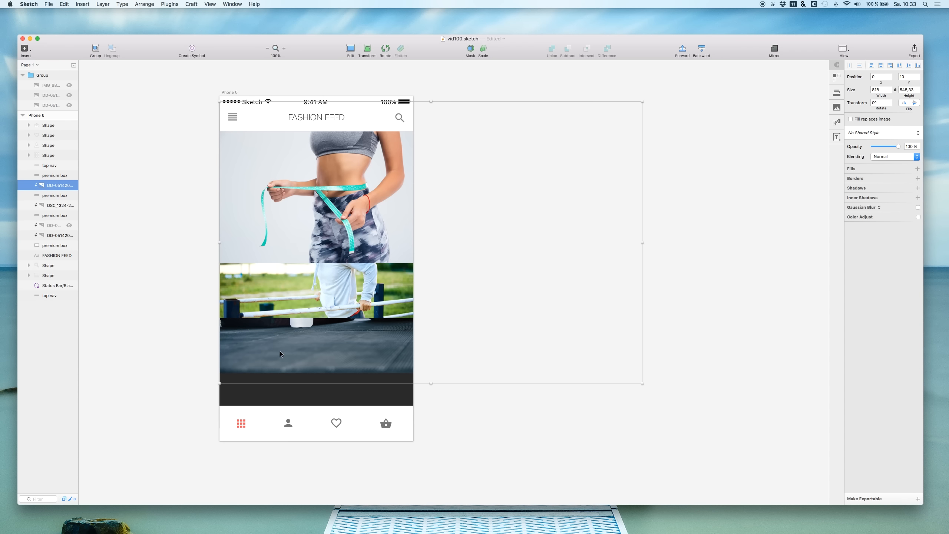
key(shift+Down)
key(shift+Down)
key(shift+Down)
key(shift+Down)
key(shift+Down)
key(shift+Down)
key(shift+Down)
key(shift+Down)
key(shift+Down)
key(shift+Down)
key(shift+Down)
key(shift+Down)
key(shift+Down)
key(shift+Down)
key(shift+Down)
key(shift+Down)
key(shift+Down)
key(shift+Down)
key(shift+Down)
key(shift+Down)
key(shift+Down)
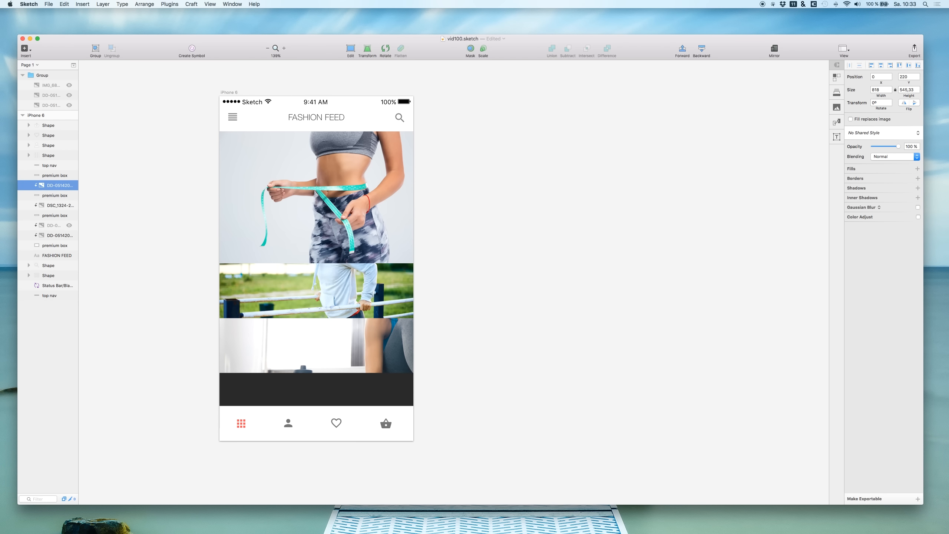
Scale the photo in the dark grey box to 467 × 311.33 and nudge it vertically to Y 350
drag(884, 99, 875, 95)
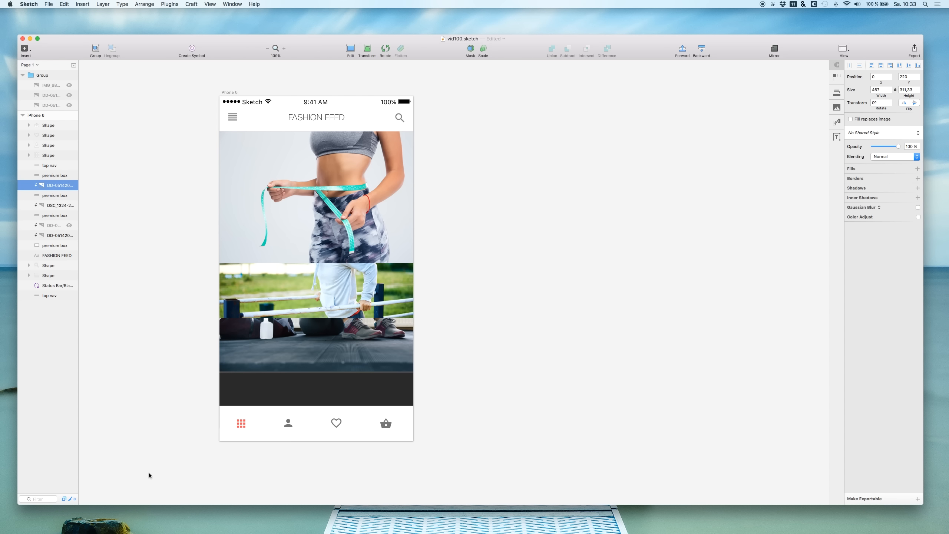
key(shift+Down)
key(shift+Down)
key(shift+Down)
key(shift+Down)
key(shift+Down)
key(shift+Down)
key(shift+Down)
key(shift+Down)
key(shift+Down)
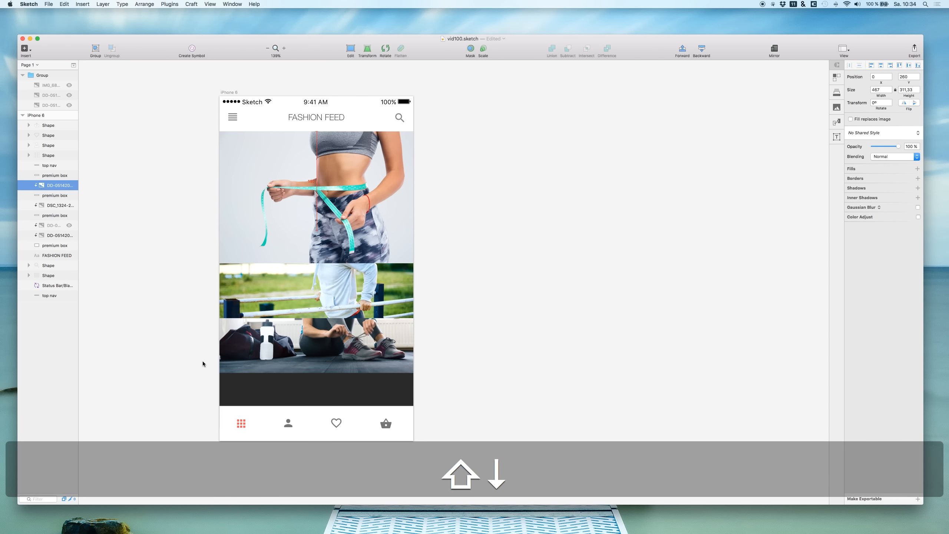
key(shift+Down)
key(shift+Down)
key(shift+Down)
key(shift+Down)
key(shift+Down)
key(shift+Down)
key(shift+Down)
key(shift+Up)
key(shift+Up)
key(shift+Up)
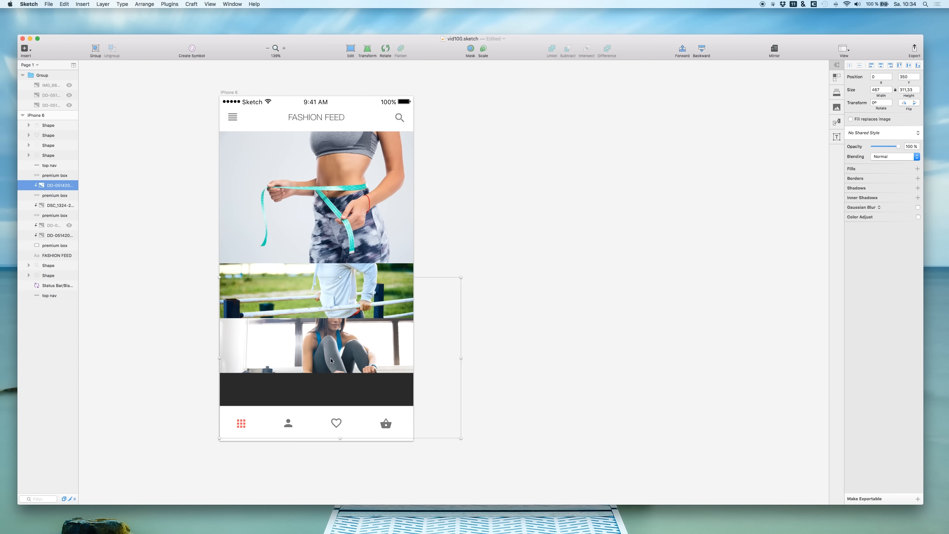
Scale the photo in the dark grey box to 377 × 251 and reposition it vertically at Y 326
click(437, 427)
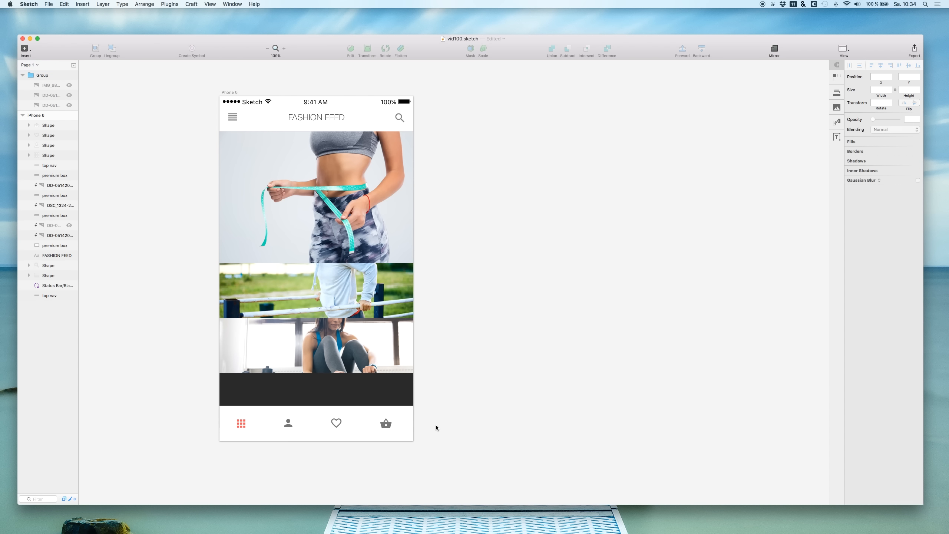
drag(334, 359, 335, 363)
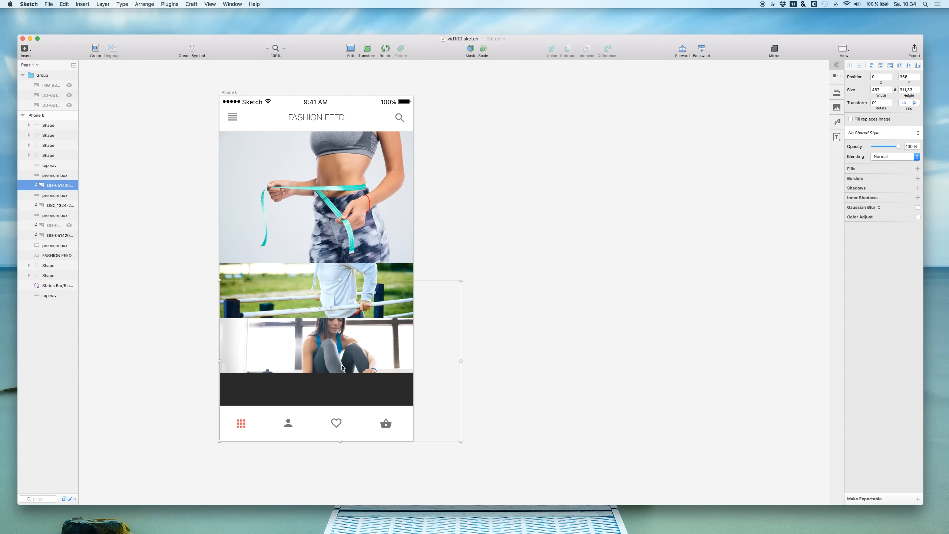
drag(460, 441, 426, 411)
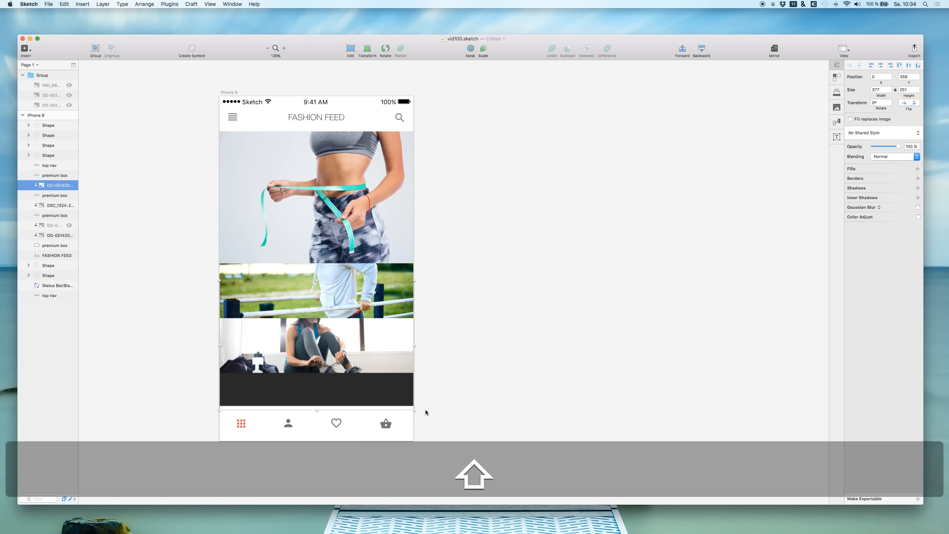
key(shift+Up)
key(shift+Up)
key(shift+Up)
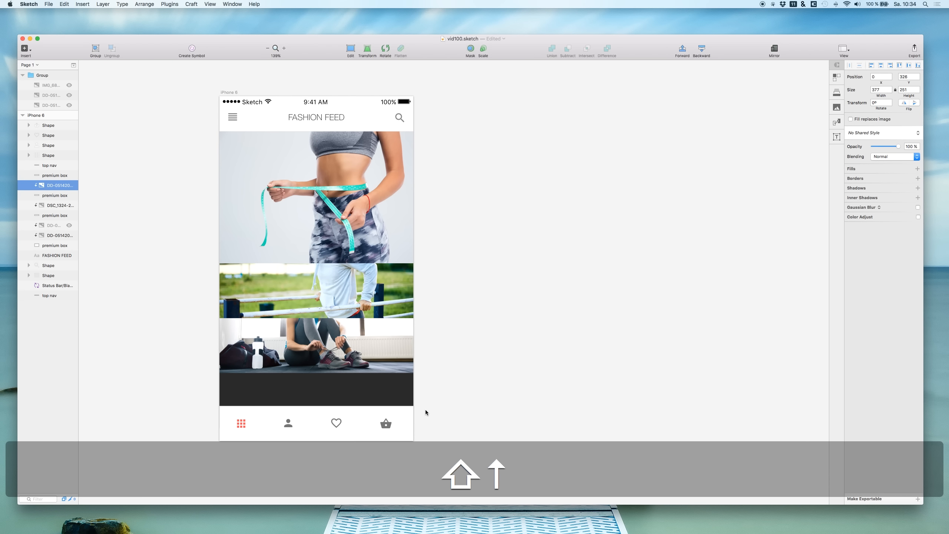
Try other vertical positions for the photo of the seated woman and bring it back to Y 326
key(shift+Right)
key(shift+Left)
key(shift+Down)
key(shift+Down)
key(shift+Down)
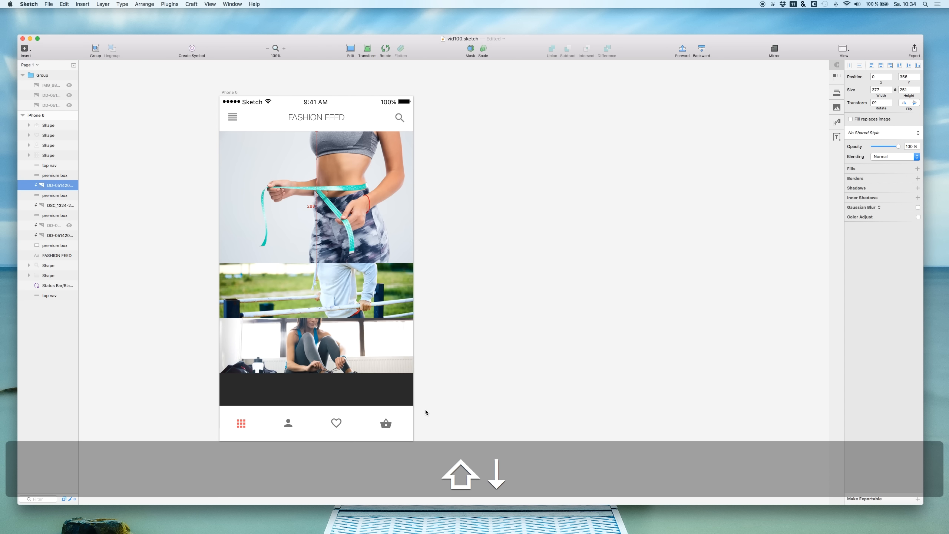
key(shift+Down)
key(shift+Down)
key(shift+Down)
key(shift+Down)
key(shift+Up)
key(shift+Up)
key(shift+Up)
key(shift+Up)
key(shift+Up)
key(shift+Up)
key(shift+Up)
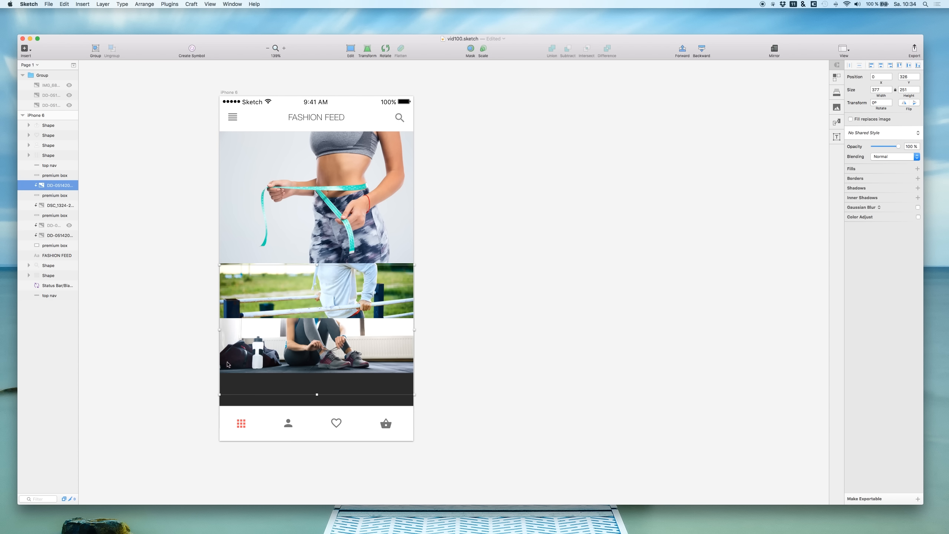
Show the gym bag photo and move its layer from the image group to directly above the lowest premium box
click(68, 96)
click(68, 104)
click(52, 106)
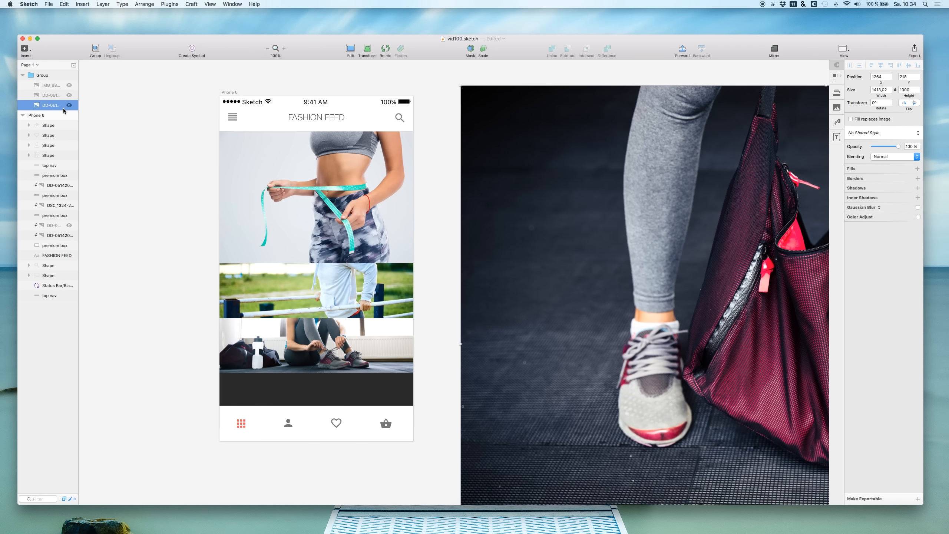
drag(48, 129, 48, 170)
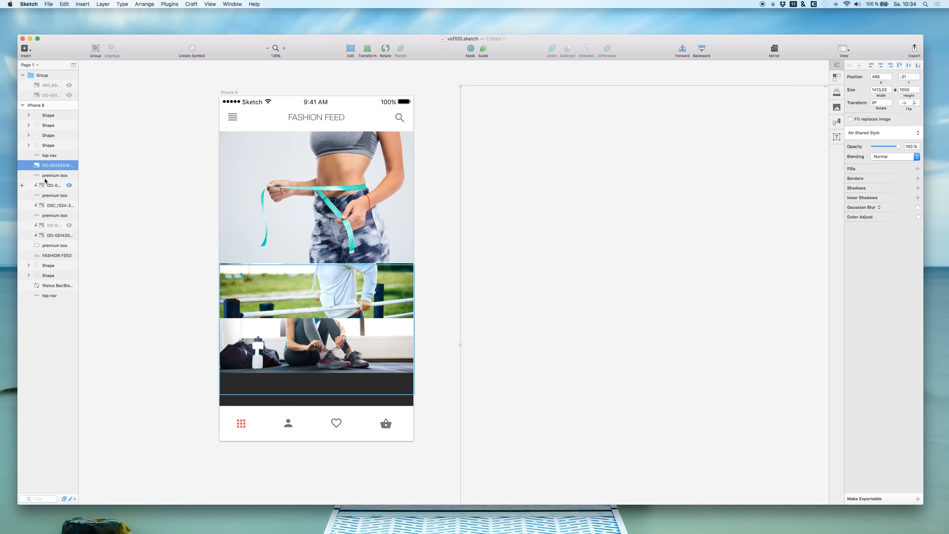
Turn the lowest premium box into a mask and make the bottom navigation bar ignore the underlying mask
right_click(44, 175)
click(69, 325)
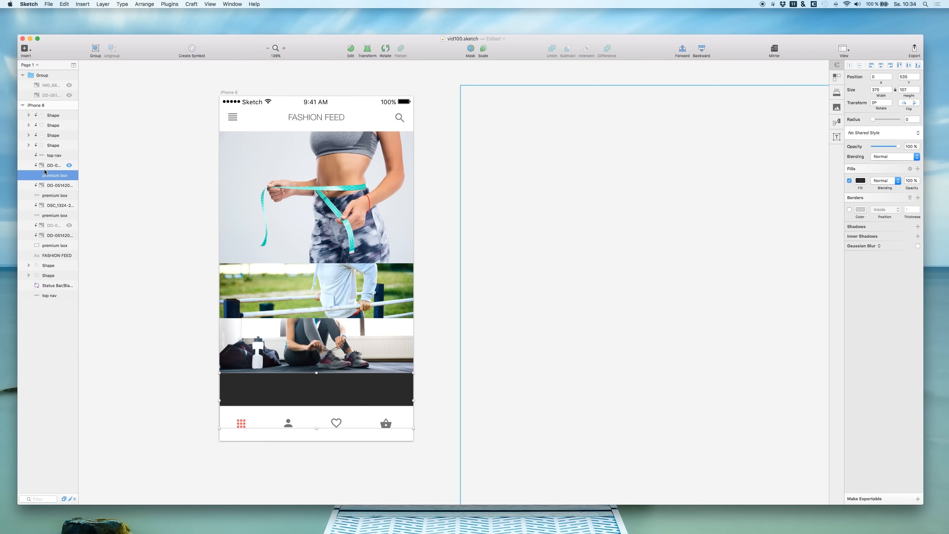
right_click(49, 153)
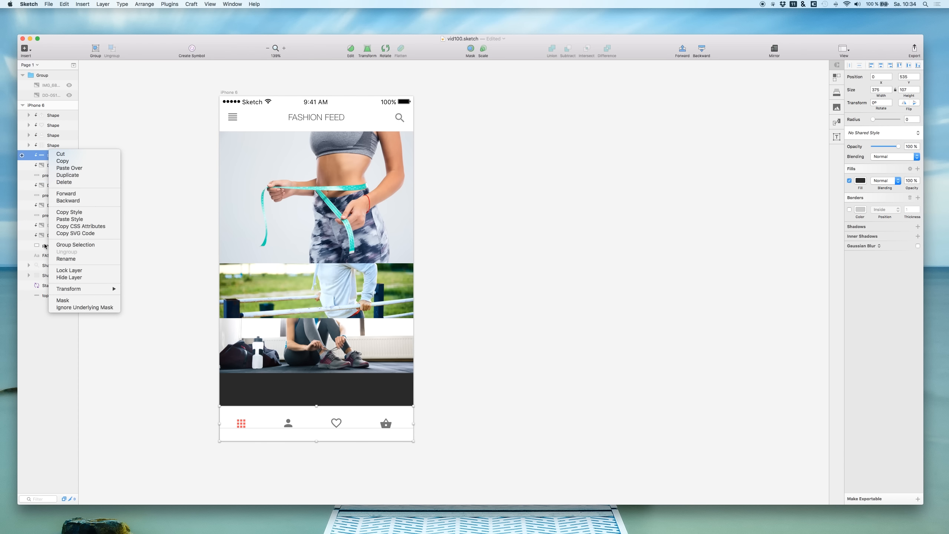
click(67, 307)
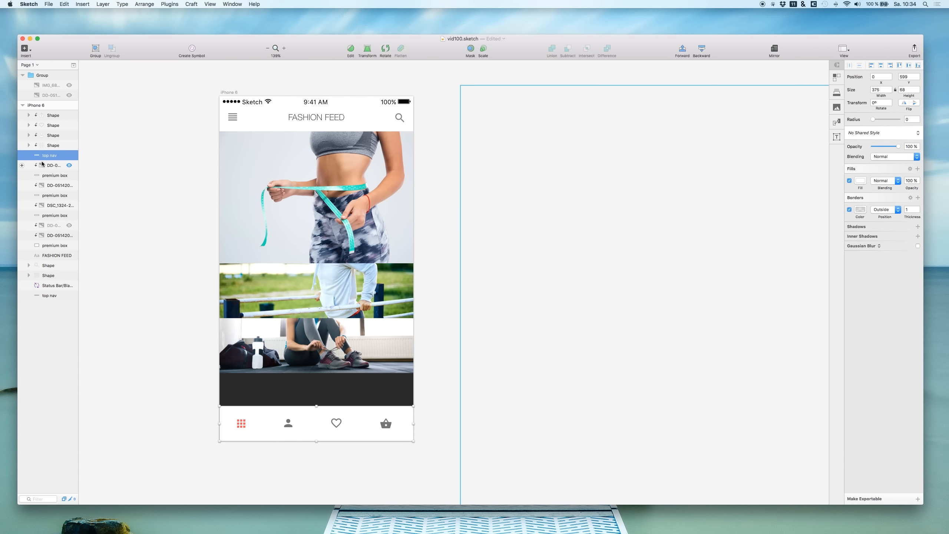
Nudge the gym bag photo horizontally to X -4 and put its layer back directly above the lowest premium box
click(43, 166)
key(shift+Left)
key(shift+Left)
key(shift+Left)
key(shift+Left)
key(shift+Left)
key(shift+Left)
key(shift+Left)
key(shift+Left)
key(shift+Left)
key(shift+Left)
key(shift+Left)
key(shift+Left)
key(shift+Left)
key(shift+Left)
key(shift+Left)
key(shift+Left)
key(shift+Left)
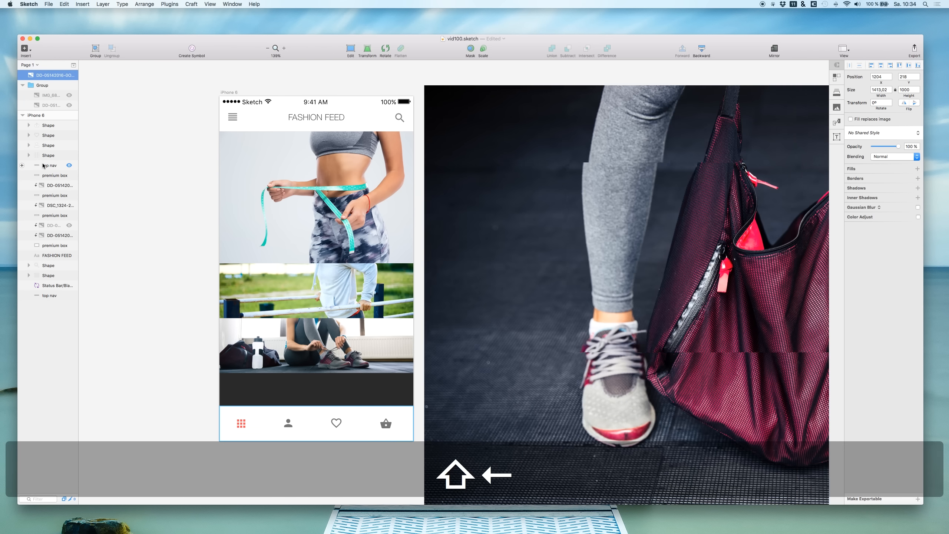
key(shift+Left)
key(shift+Left)
key(shift+Left)
key(shift+Left)
key(shift+Left)
key(shift+Left)
key(shift+Left)
key(shift+Left)
key(shift+Left)
key(shift+Left)
key(shift+Left)
key(shift+Left)
key(shift+Left)
key(shift+Left)
key(shift+Left)
key(shift+Left)
key(shift+Left)
key(shift+Left)
key(shift+Left)
key(shift+Left)
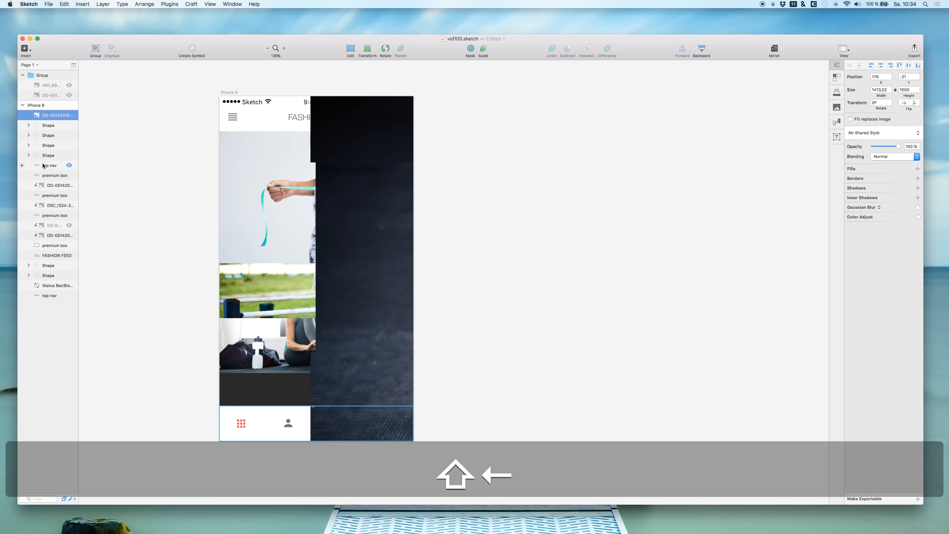
key(shift+Left)
key(shift+Left)
key(shift+Left)
key(shift+Left)
key(shift+Left)
key(shift+Left)
key(shift+Left)
key(shift+Left)
key(shift+Right)
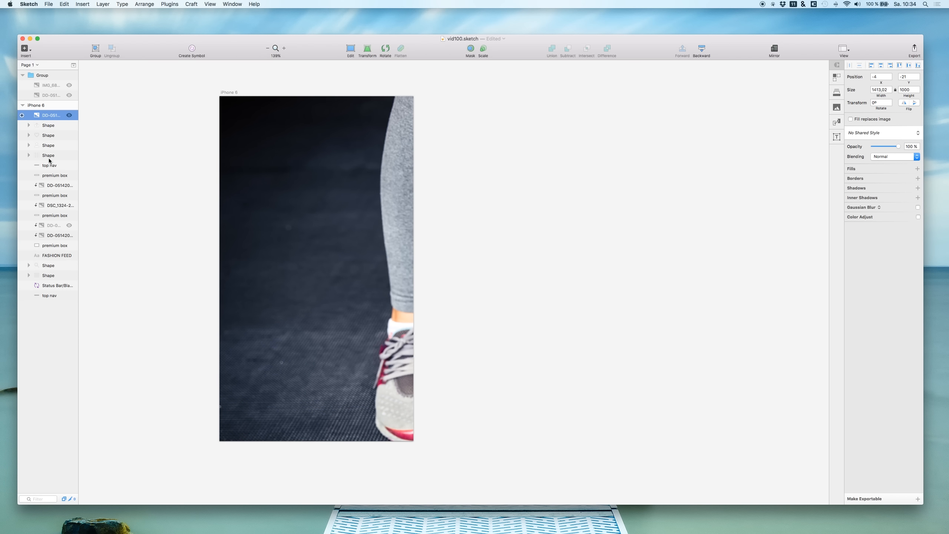
drag(49, 161, 49, 168)
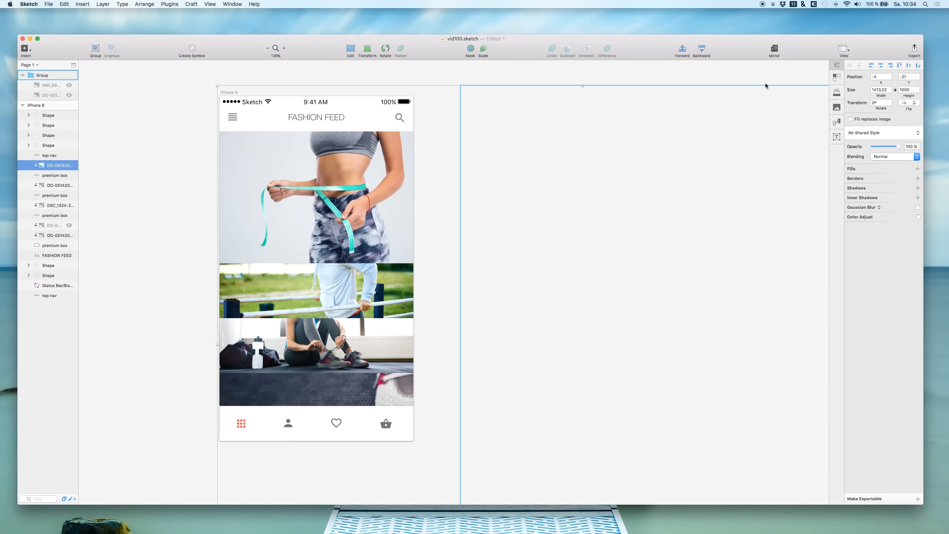
Scale the gym bag photo proportionally to 420.02 × 297.25 and nudge it to X -24, Y 379
drag(880, 95, 716, 104)
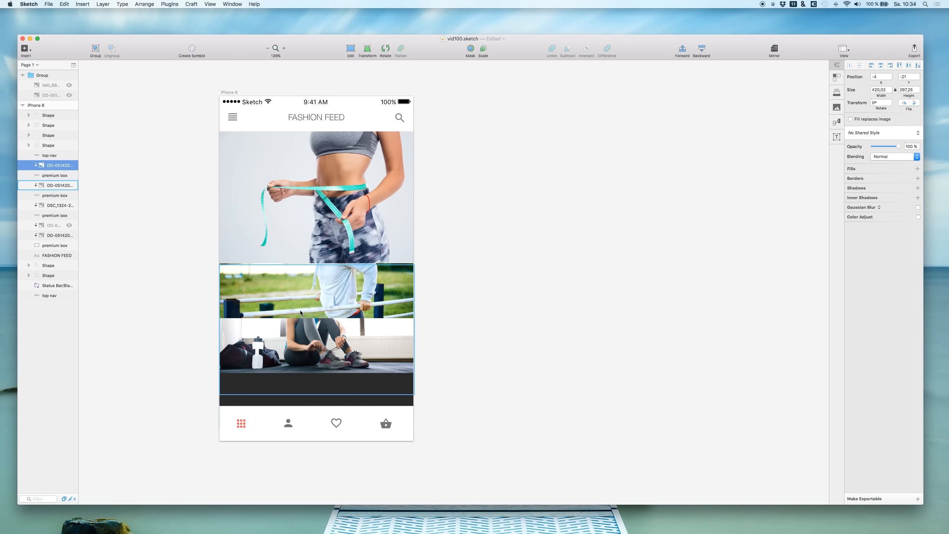
key(shift+Down)
key(shift+Down)
key(shift+Down)
key(shift+Down)
key(shift+Down)
key(shift+Left)
key(shift+Left)
key(shift+Down)
key(shift+Down)
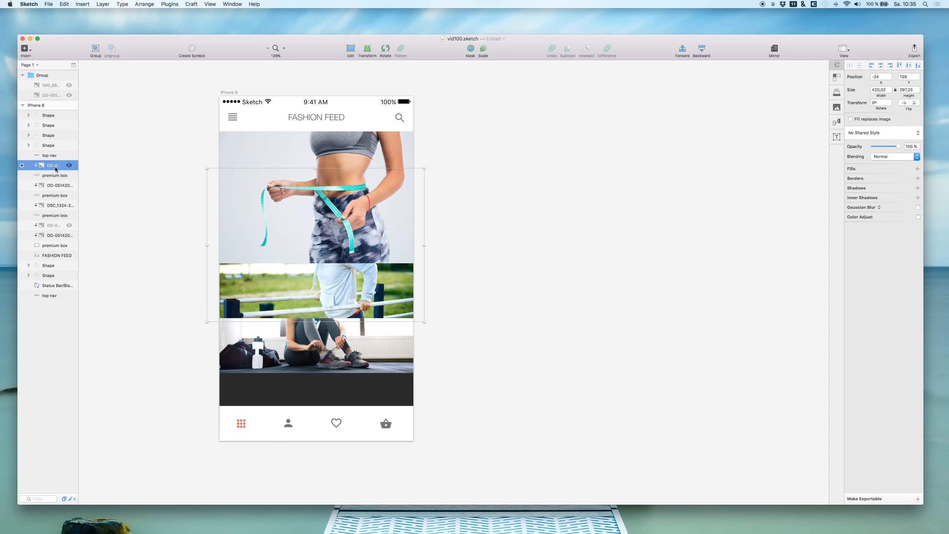
key(shift+Down)
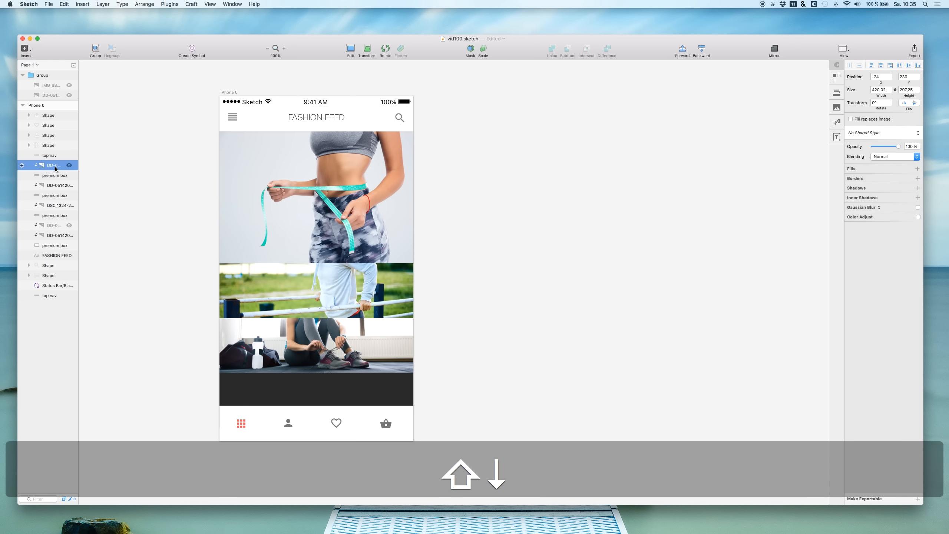
key(shift+Down)
key(shift+Down)
key(shift+Down)
key(shift+Down)
key(shift+Down)
key(shift+Down)
key(shift+Down)
key(shift+Down)
key(shift+Down)
key(shift+Down)
key(shift+Down)
key(shift+Down)
key(shift+Down)
key(shift+Down)
key(shift+Down)
key(shift+Down)
key(shift+Down)
key(shift+Down)
key(shift+Down)
key(shift+Up)
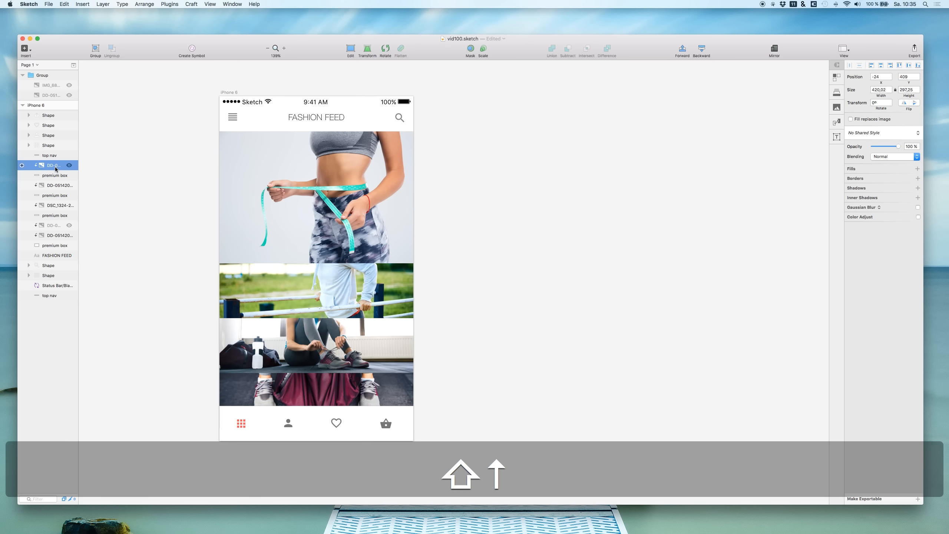
key(shift+Up)
key(shift+Up)
key(shift+Up)
key(shift+Up)
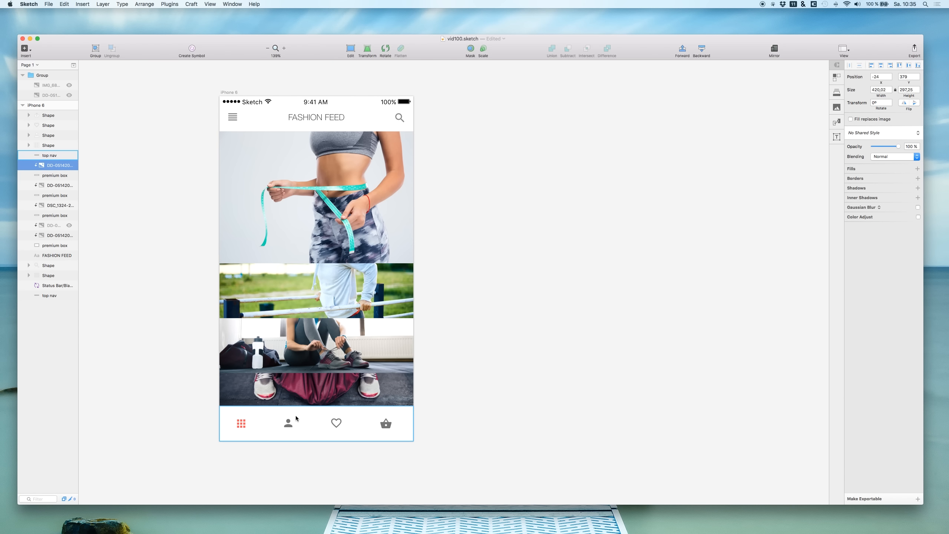
Align the gym bag photo with the artboard's left edge, scale it to the artboard width and move it down to frame the bag
drag(358, 388, 373, 389)
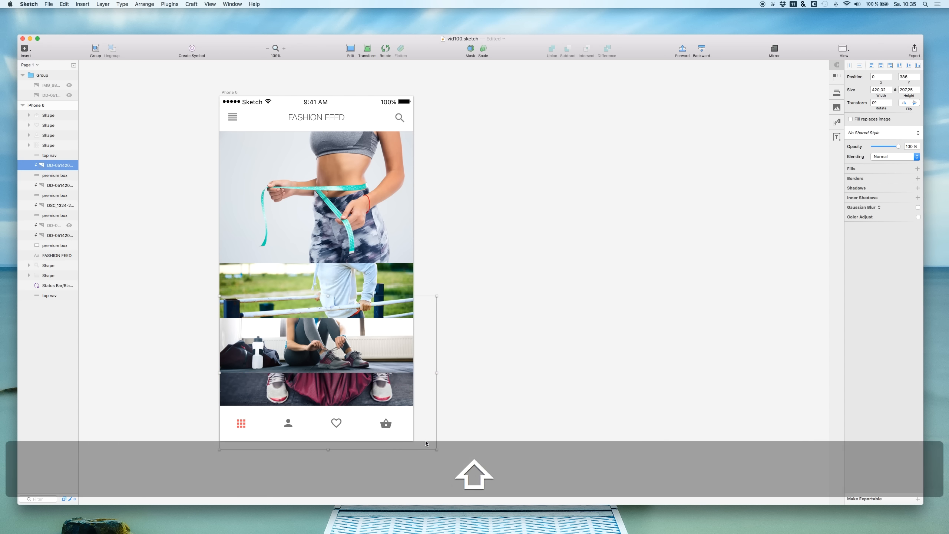
drag(436, 449, 412, 427)
drag(331, 385, 332, 433)
click(508, 315)
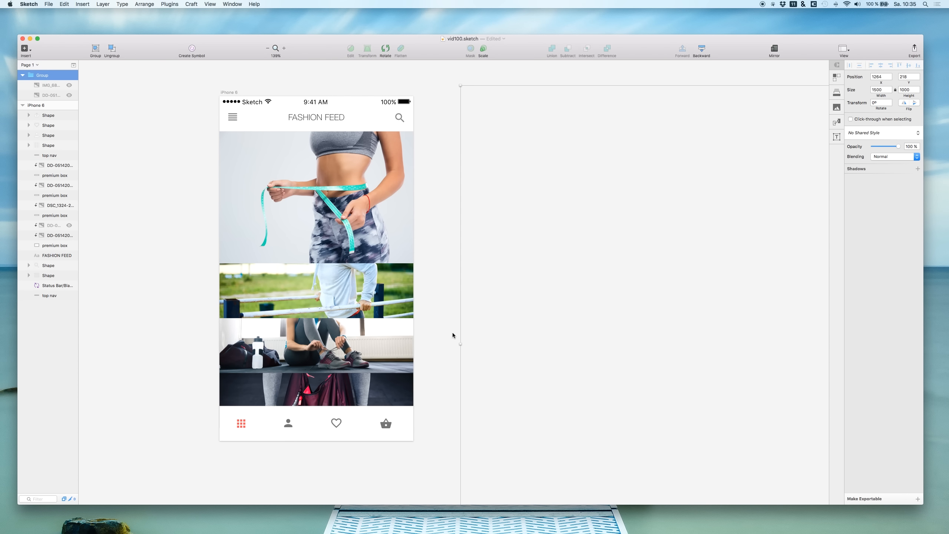
click(433, 304)
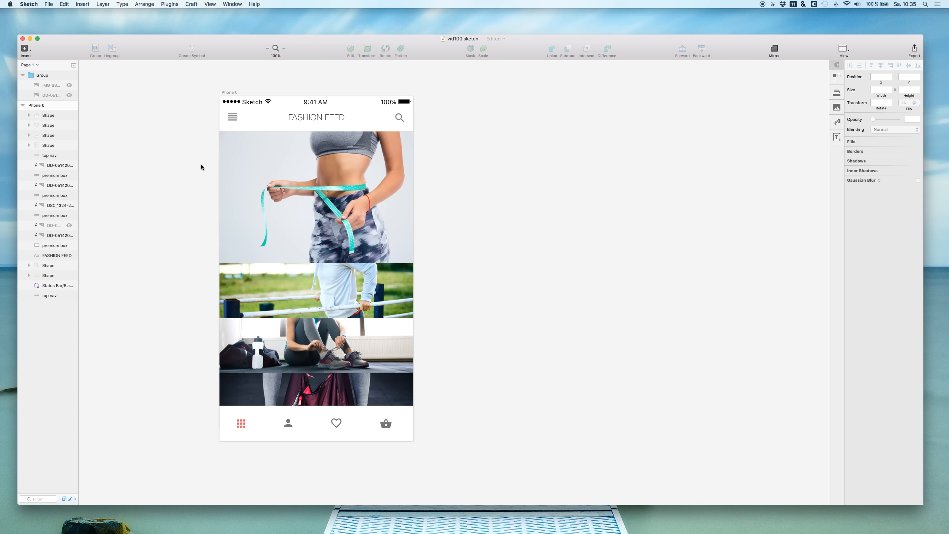
Draw a full-width 375 × 123 rectangle at X 0, Y 141 across the topmost photo
click(49, 116)
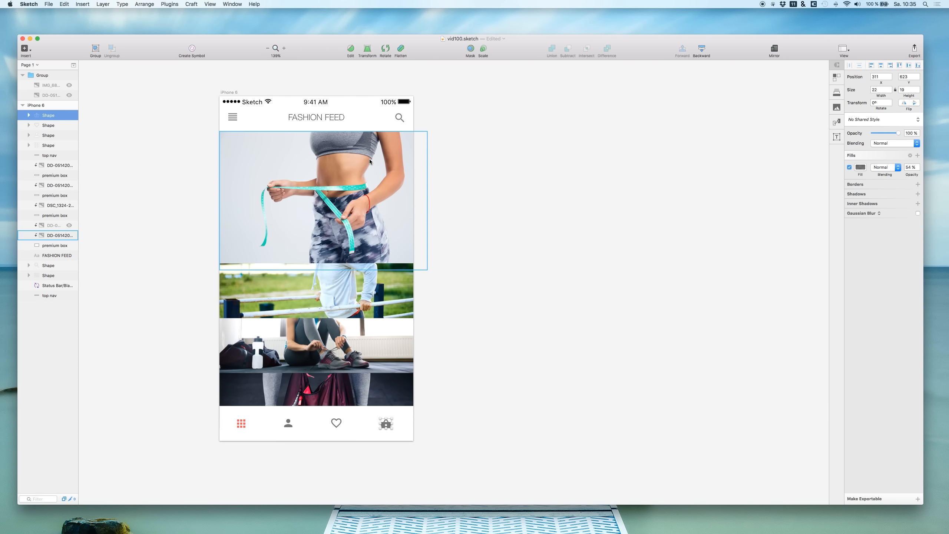
key(r)
drag(232, 166, 406, 228)
drag(348, 191, 332, 192)
drag(400, 201, 417, 204)
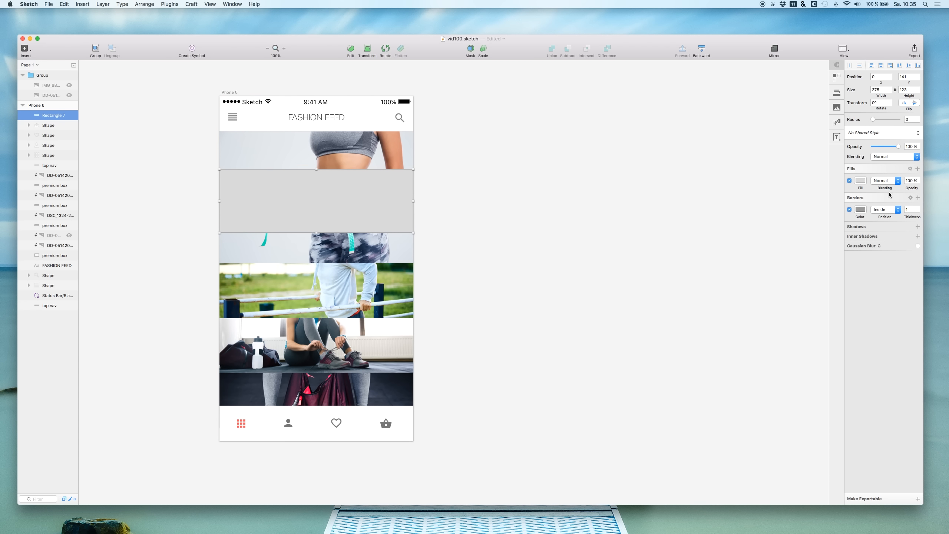
Style the new rectangle with no border, a white fill and 65% opacity
click(849, 209)
click(859, 180)
drag(859, 205, 839, 198)
click(859, 181)
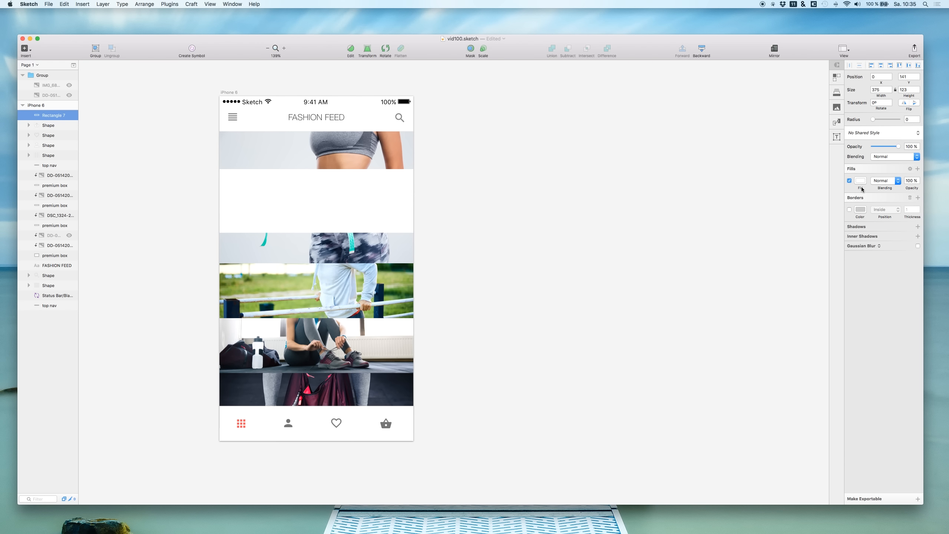
drag(880, 146, 889, 148)
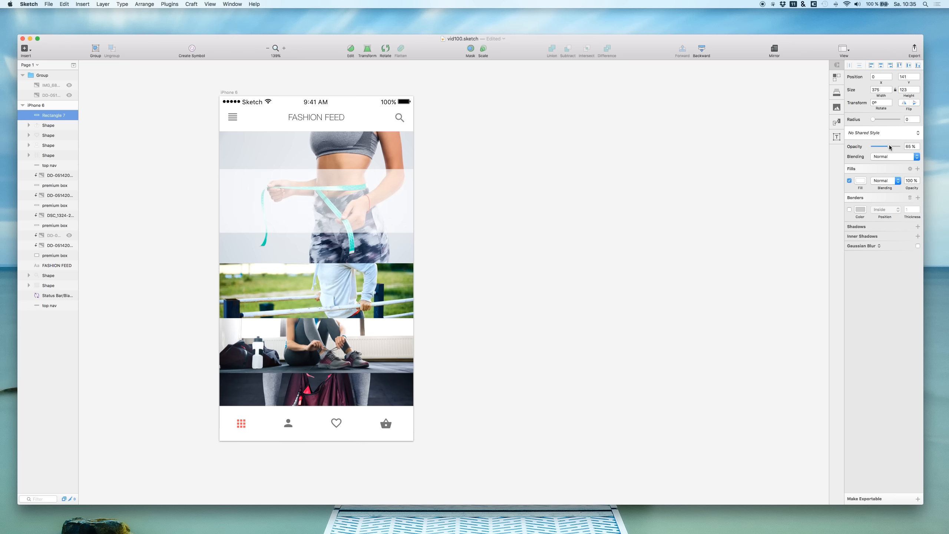
Nudge the translucent white rectangle up to Y 137
double_click(53, 116)
key(Up)
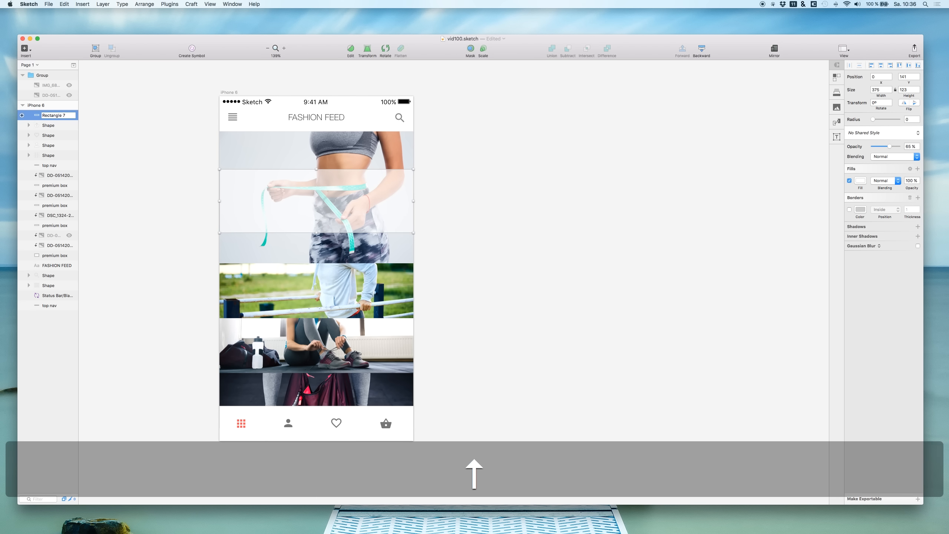
key(Return)
key(Up)
key(Up)
key(Up)
key(Up)
key(Up)
key(Down)
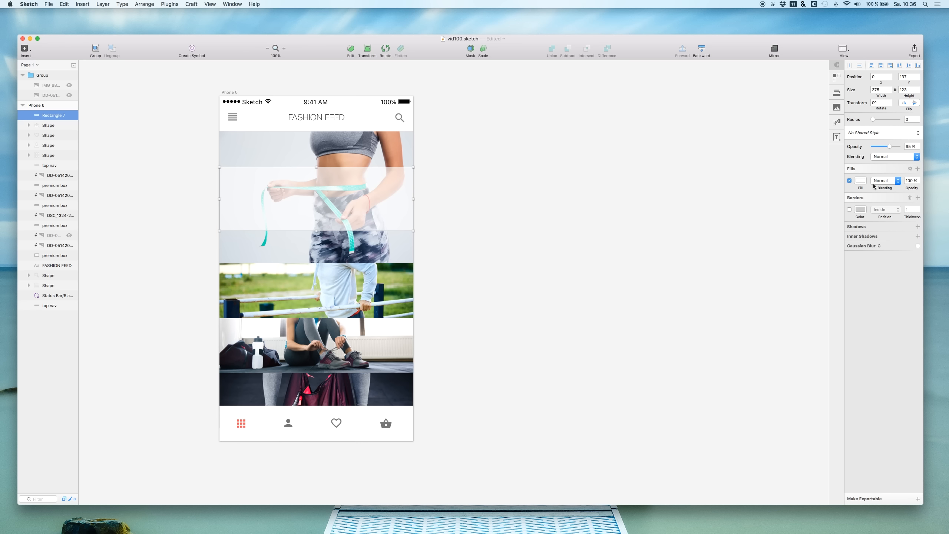
Try an 8 px background blur on the rectangle with 100% layer opacity and 64% fill opacity, and switch the blur off
drag(890, 147, 900, 146)
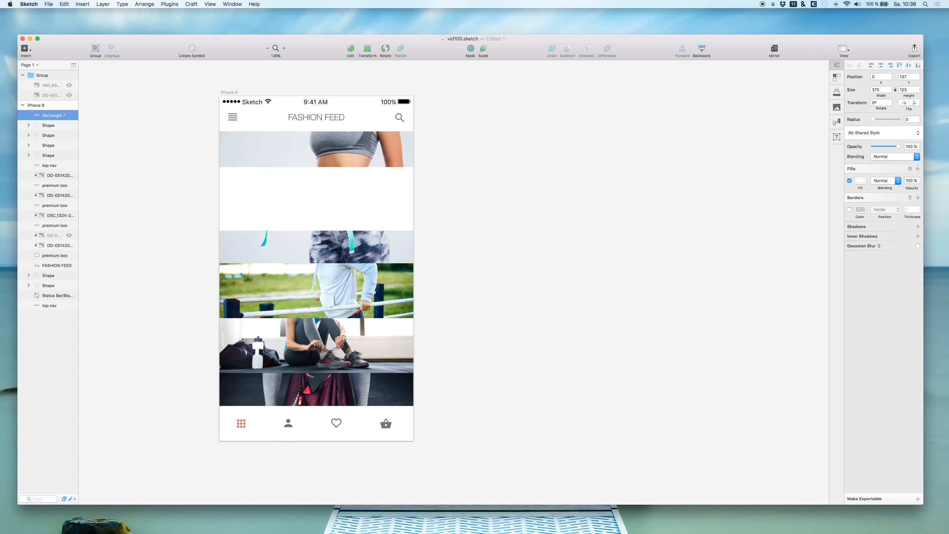
drag(910, 188, 898, 188)
click(868, 246)
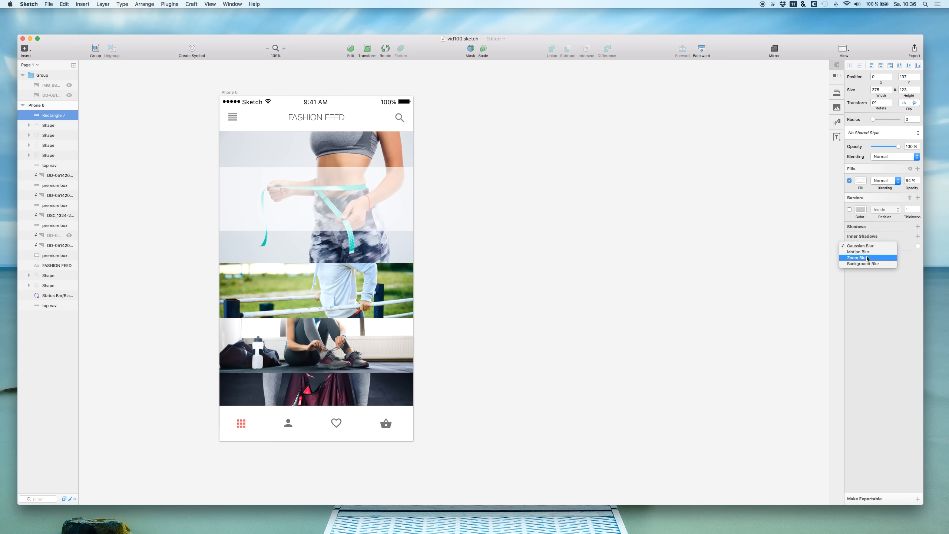
click(865, 263)
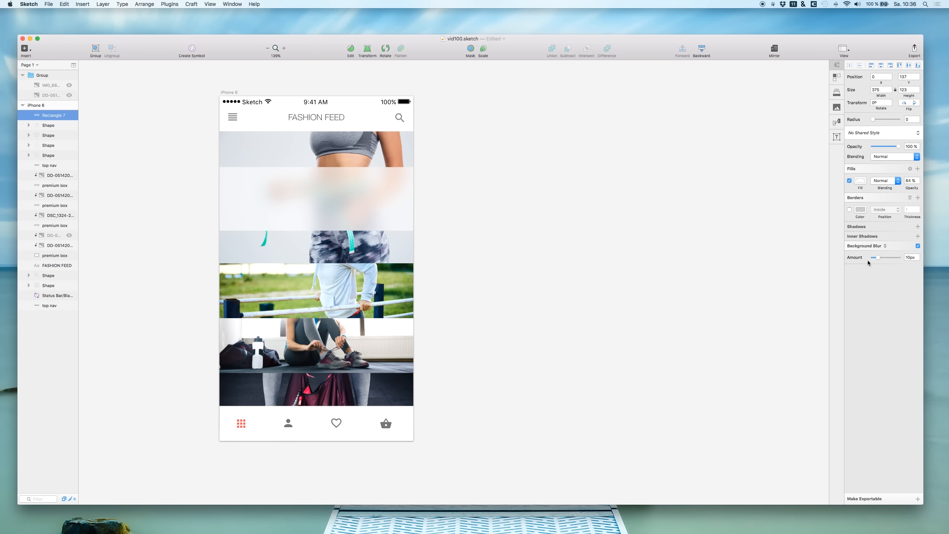
drag(875, 257, 873, 256)
drag(878, 257, 877, 256)
click(873, 246)
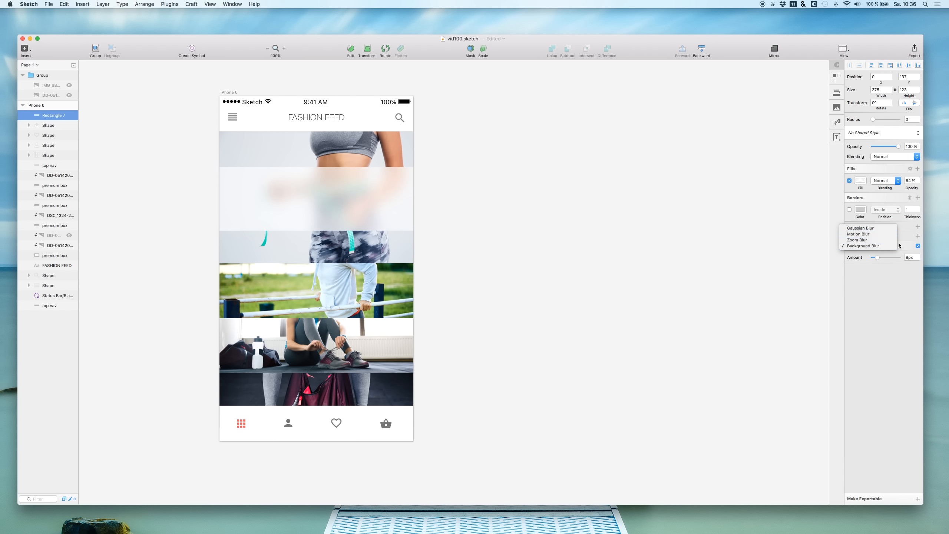
click(915, 246)
click(916, 246)
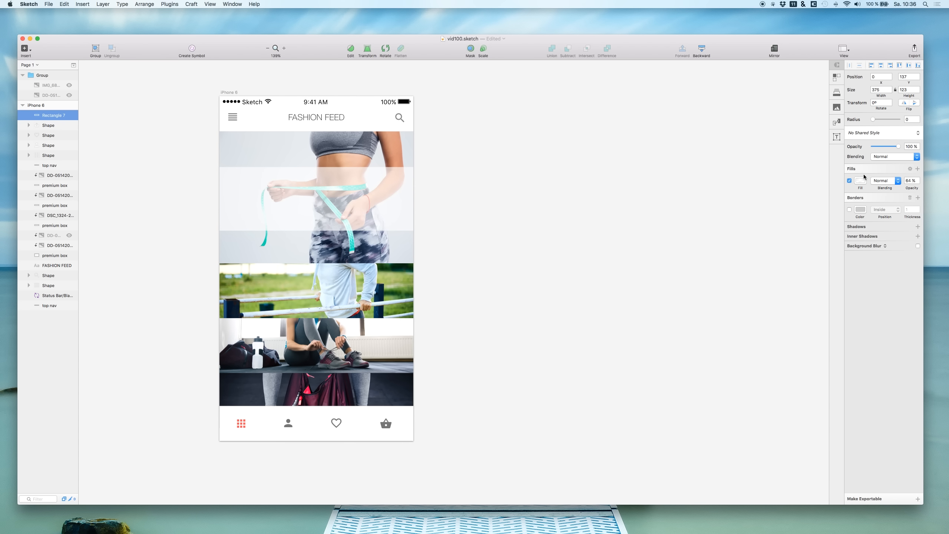
Set the white rectangle's fill opacity to 100% and its layer opacity to 81%
drag(908, 188, 936, 187)
drag(889, 147, 892, 147)
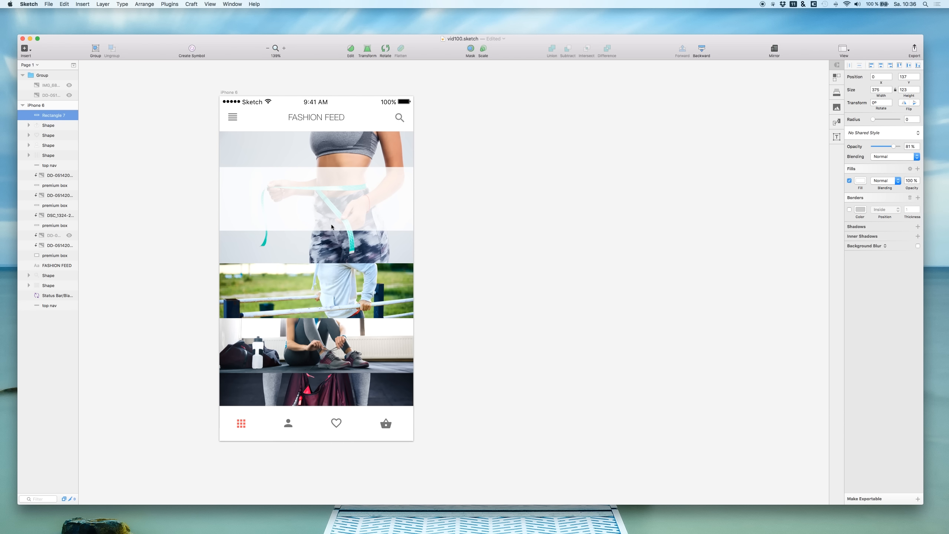
click(319, 209)
Add the text INTERNATIONAL BRANDS near the top of the translucent white rectangle
key(t)
click(259, 178)
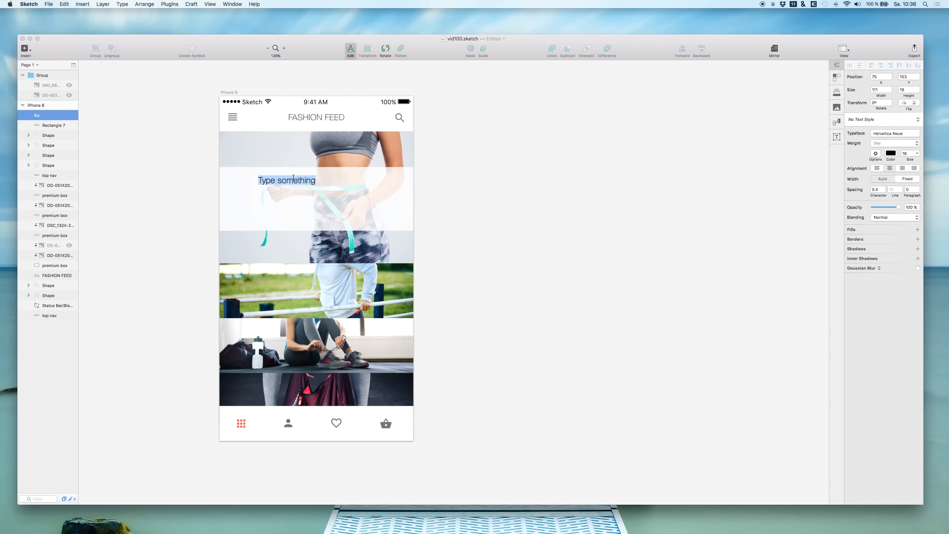
text(INTERNATIONAL BRANDS)
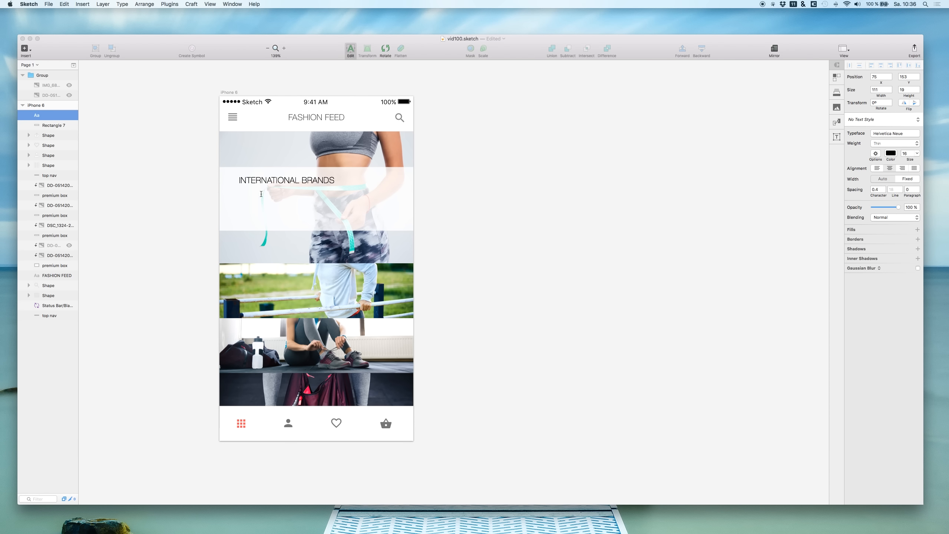
Duplicate the INTERNATIONAL BRANDS text and place the copy 30 px below the original
click(49, 116)
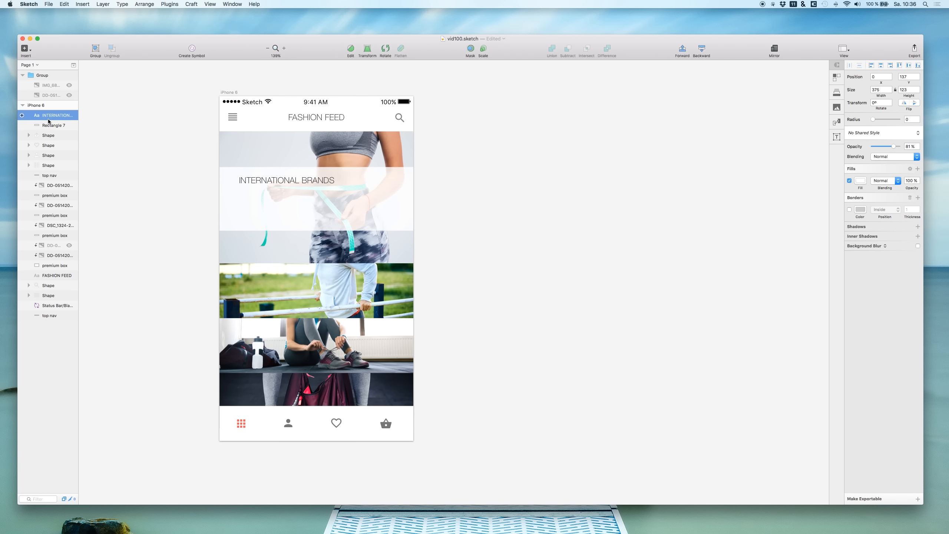
key(cmd+v)
key(shift+Down)
key(shift+Down)
key(shift+Down)
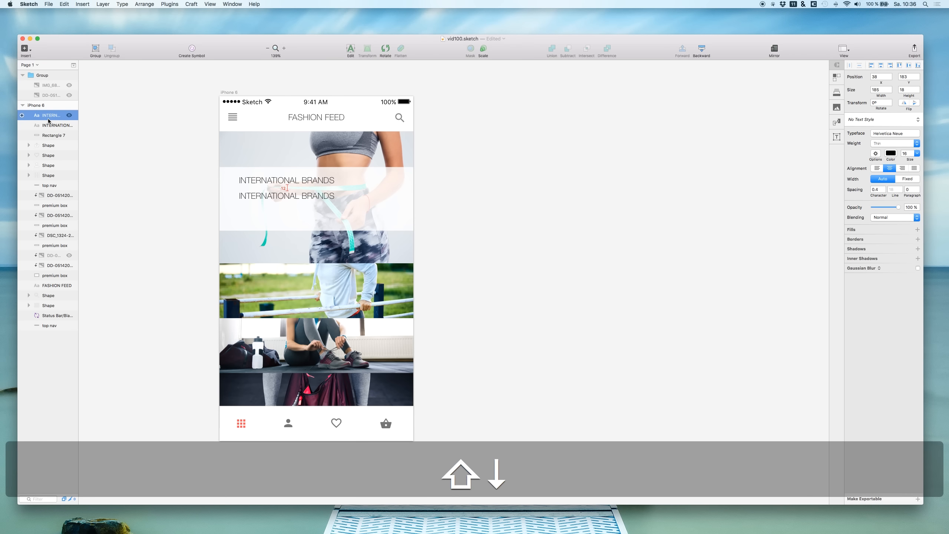
Replace the wording of the lower INTERNATIONAL BRANDS copy with 50 % OFF
double_click(276, 195)
click(278, 195)
key(cmd+a)
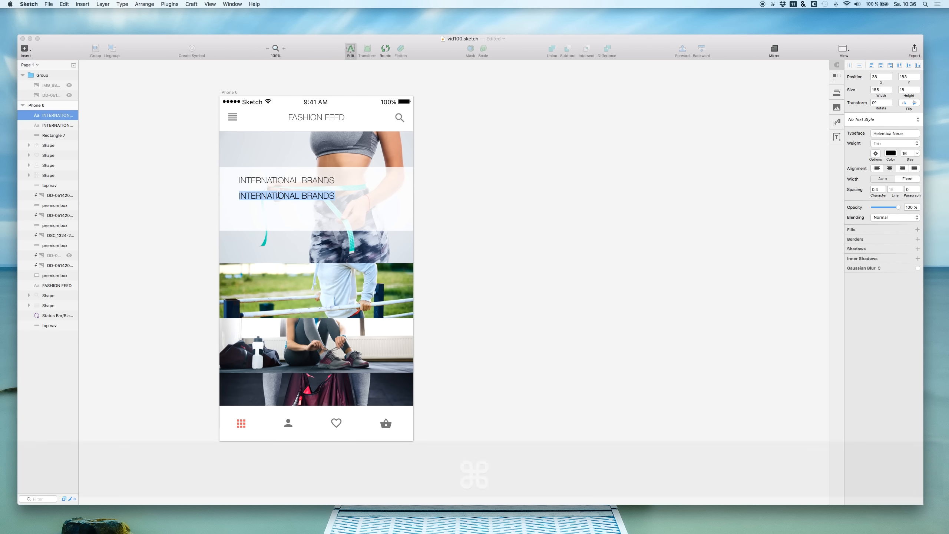
text(50)
key(BackSpace)
text(0 % OFF)
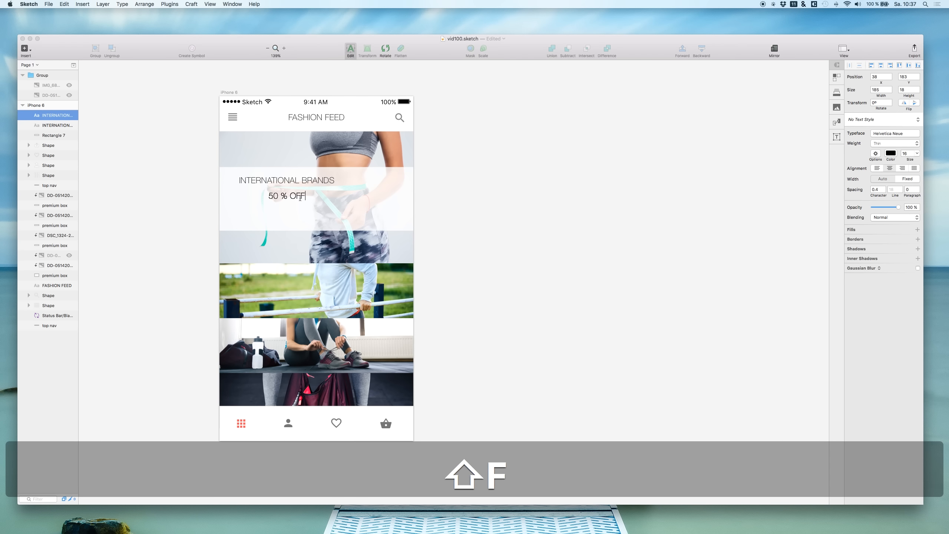
key(Escape)
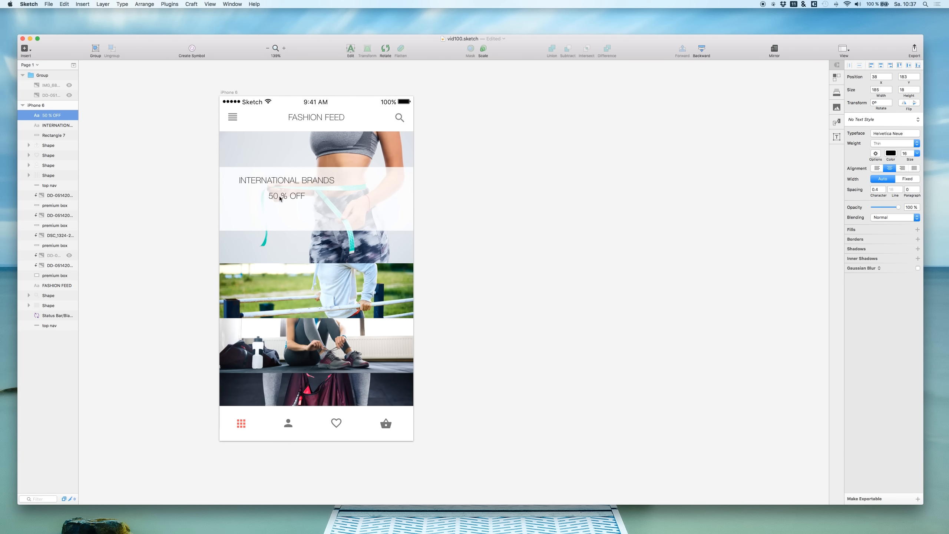
Colour the 50 % OFF text red (FF5353) by sampling the colour of the grid icon in the artboard's bottom navigation
click(888, 153)
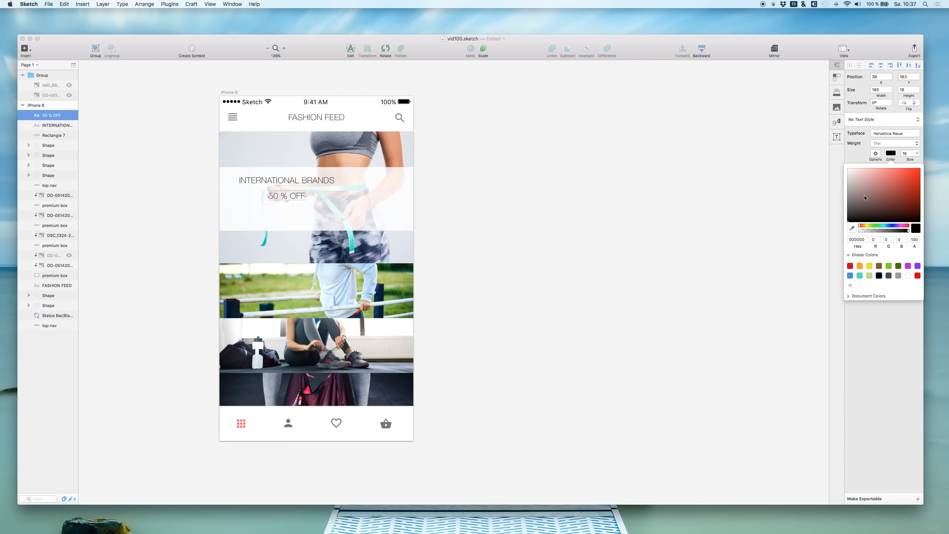
click(852, 227)
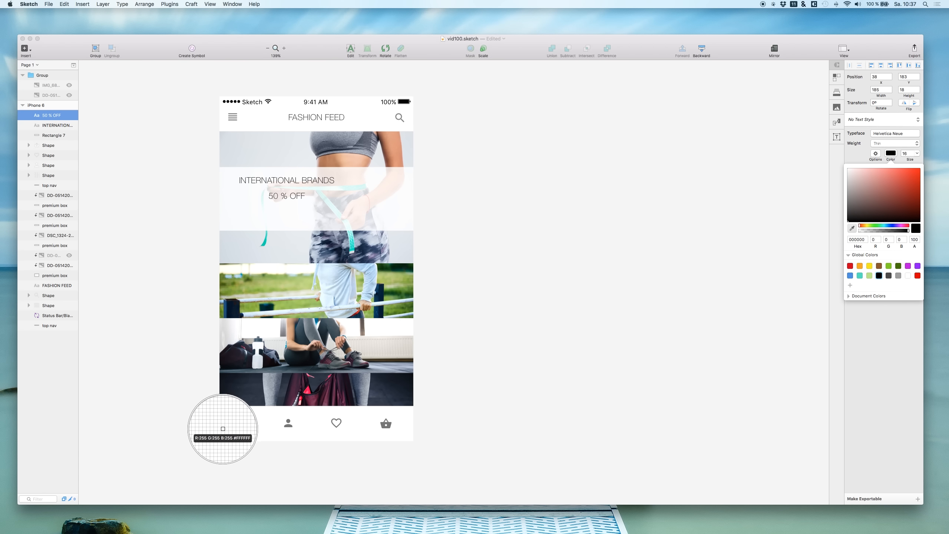
click(241, 423)
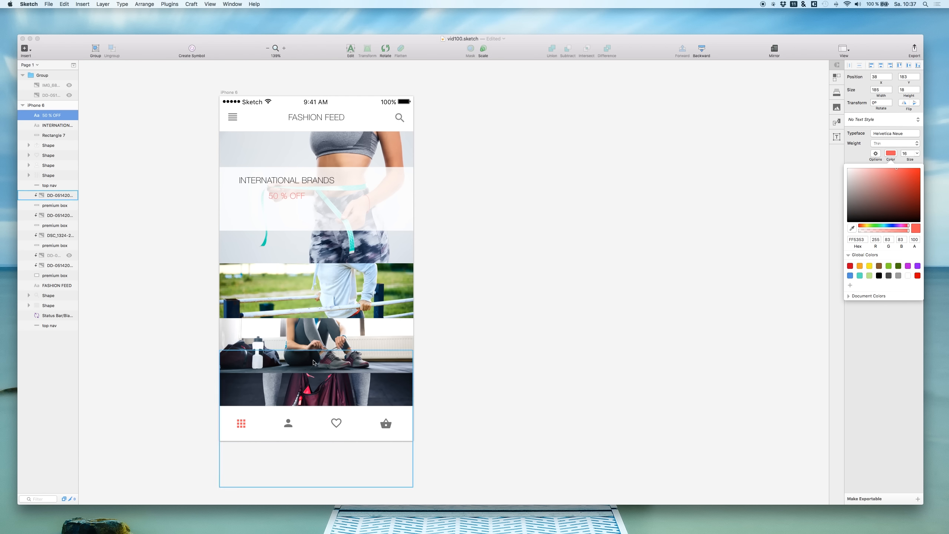
Enlarge the 50 % OFF text to size 28 and set its weight to Condensed Bold
click(885, 142)
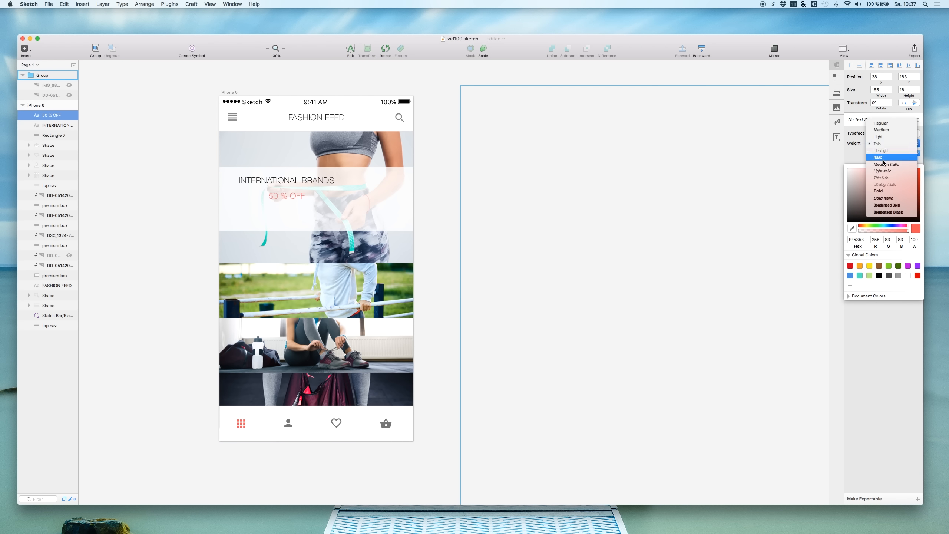
click(882, 133)
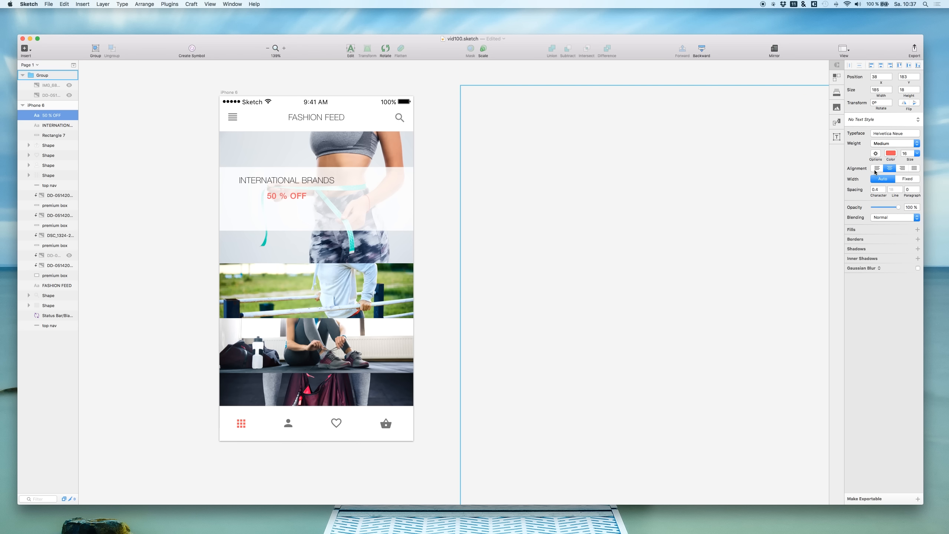
drag(907, 159, 910, 159)
click(891, 144)
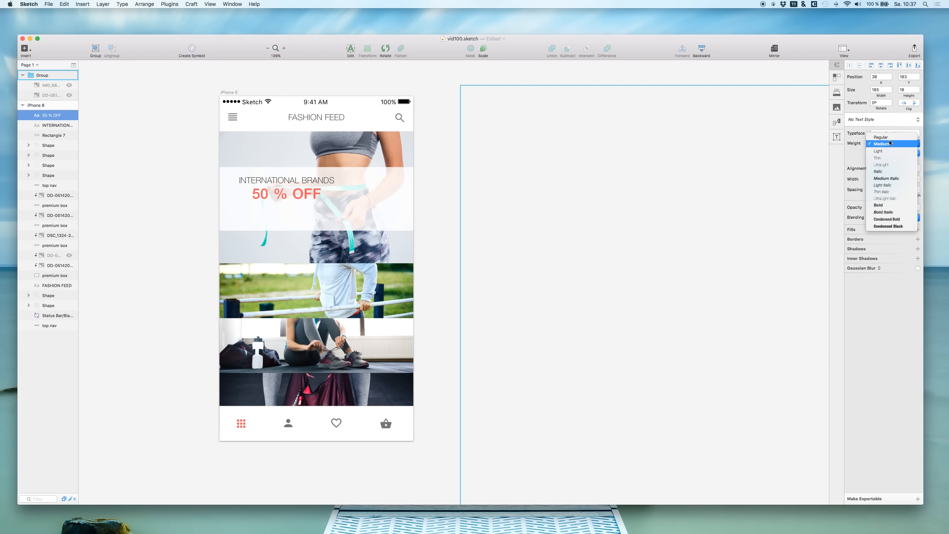
click(889, 220)
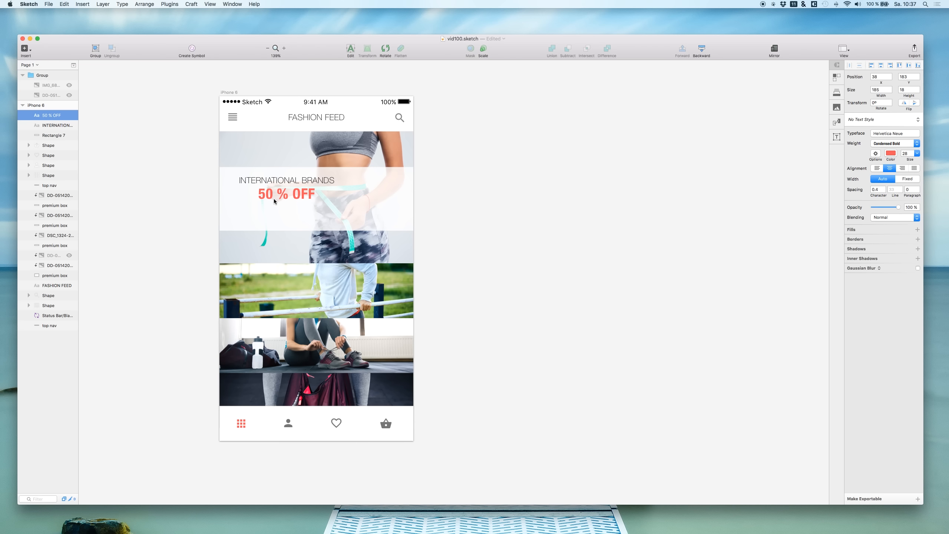
Set the INTERNATIONAL BRANDS text to Light weight and size 12
click(269, 181)
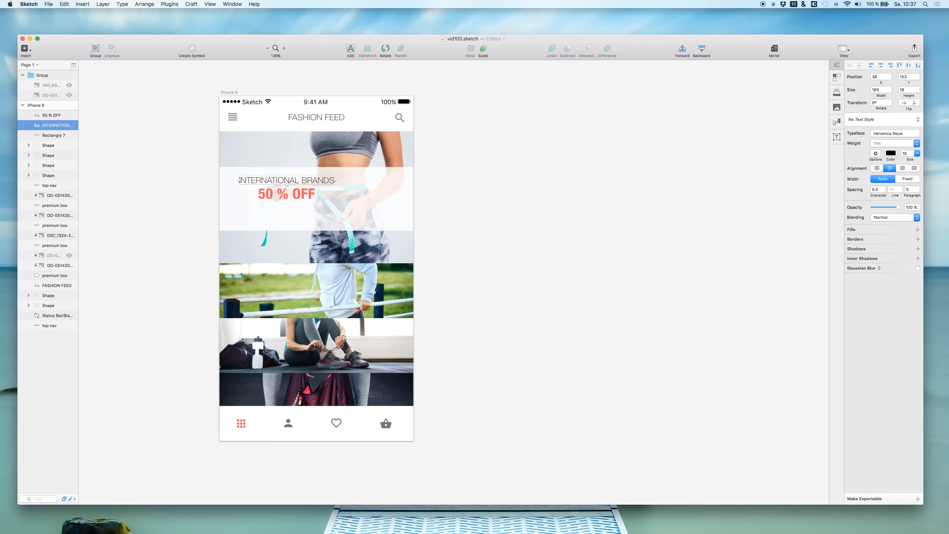
click(895, 144)
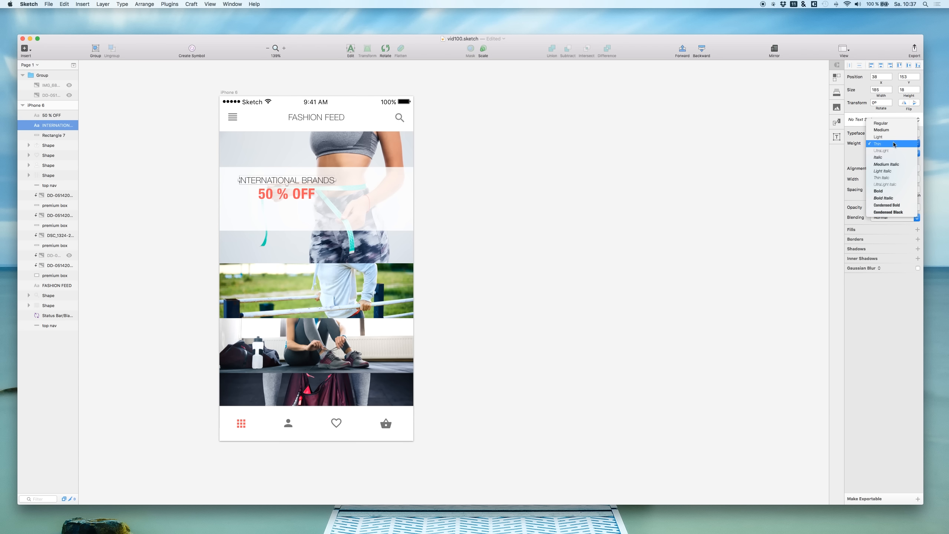
click(893, 136)
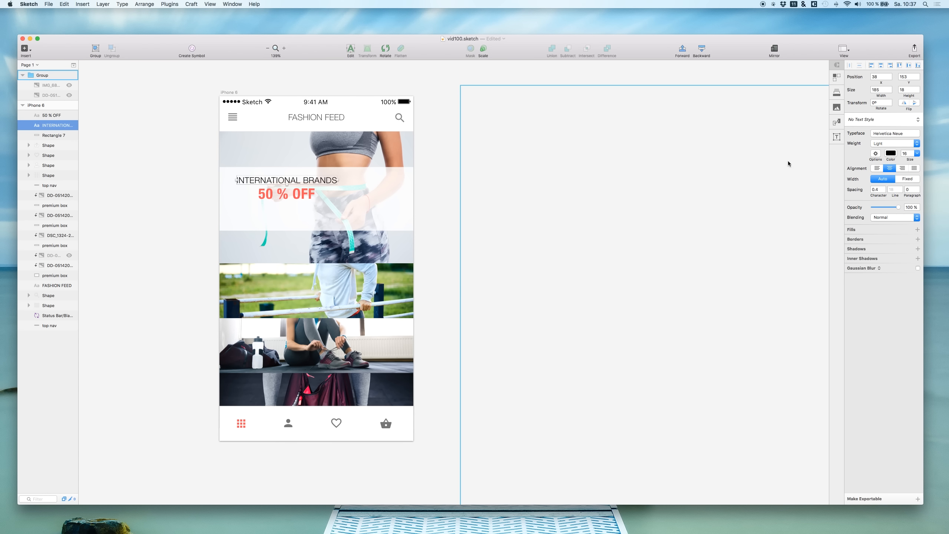
drag(911, 160, 909, 159)
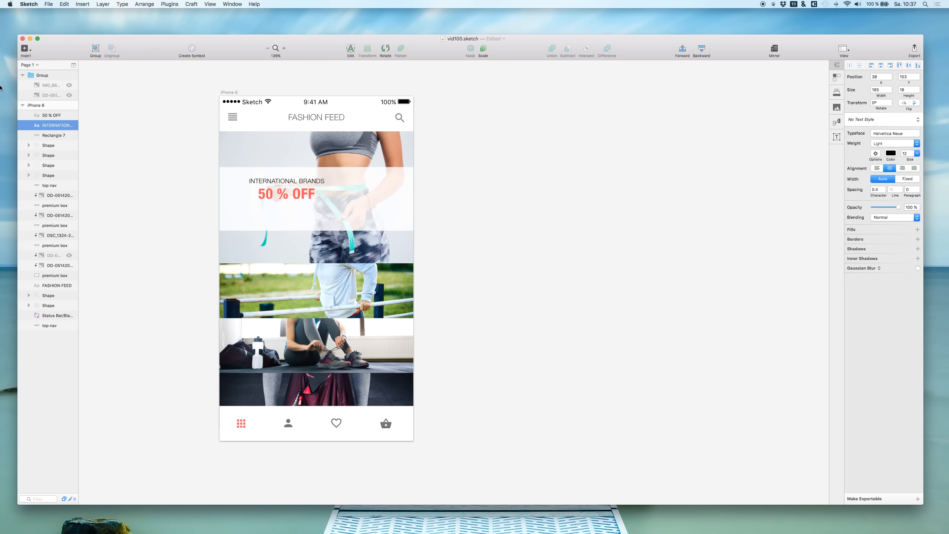
Centre the INTERNATIONAL BRANDS and 50 % OFF texts horizontally on the artboard
shift+click(37, 115)
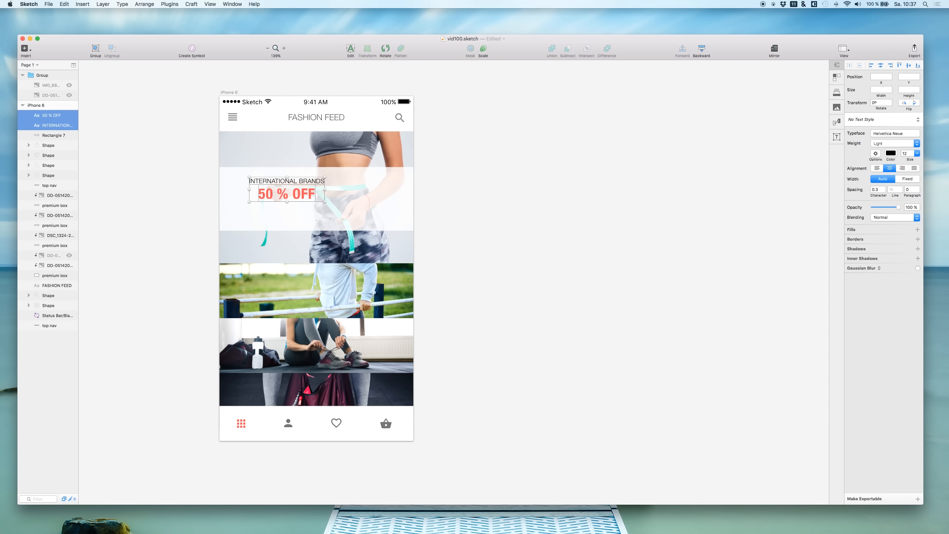
click(879, 67)
click(29, 145)
click(30, 135)
click(29, 146)
click(62, 125)
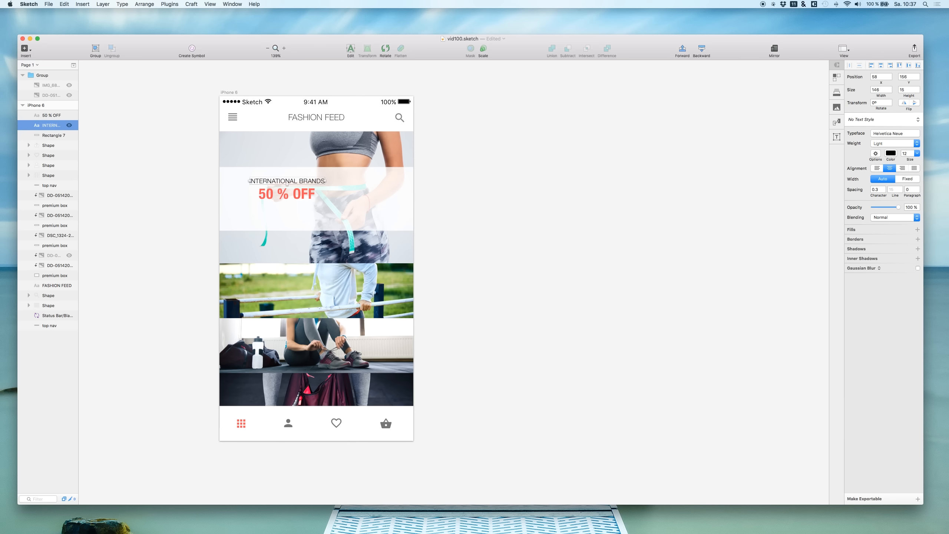
click(880, 66)
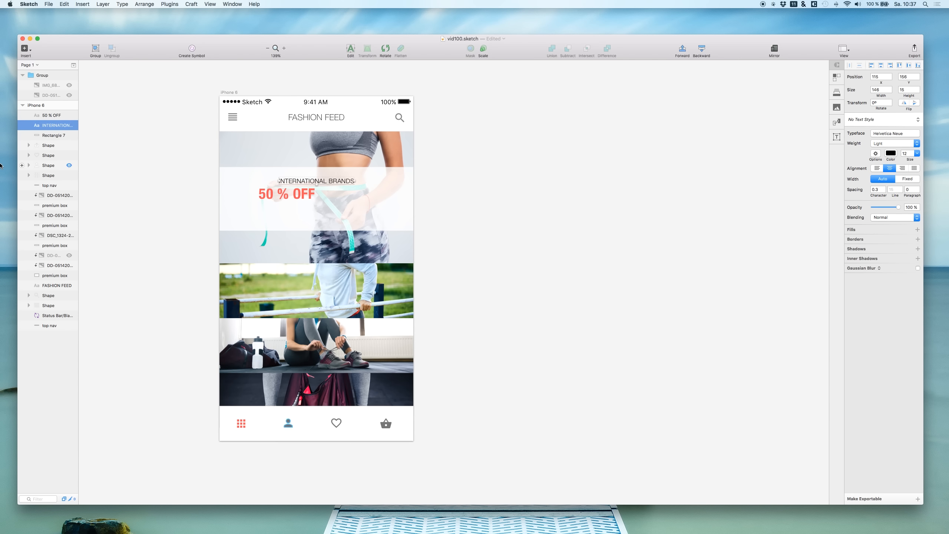
click(52, 115)
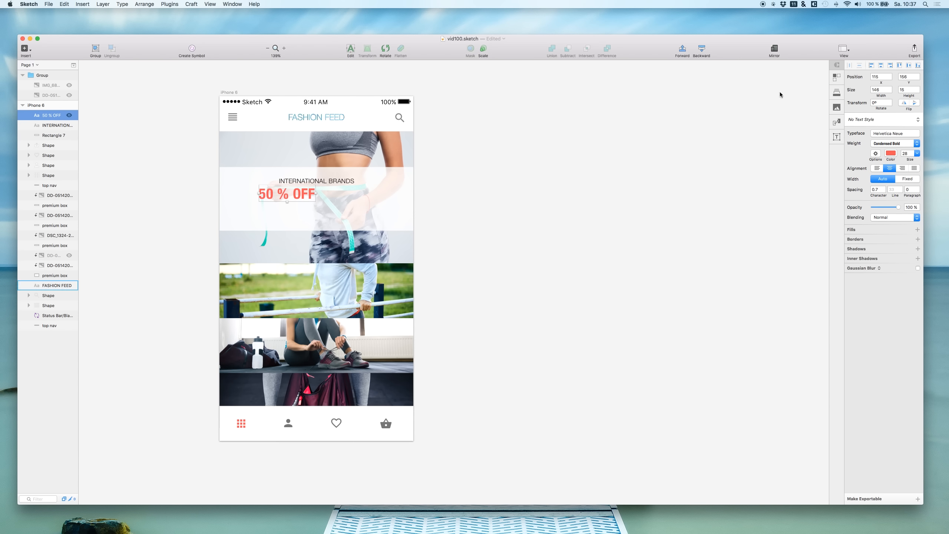
click(879, 65)
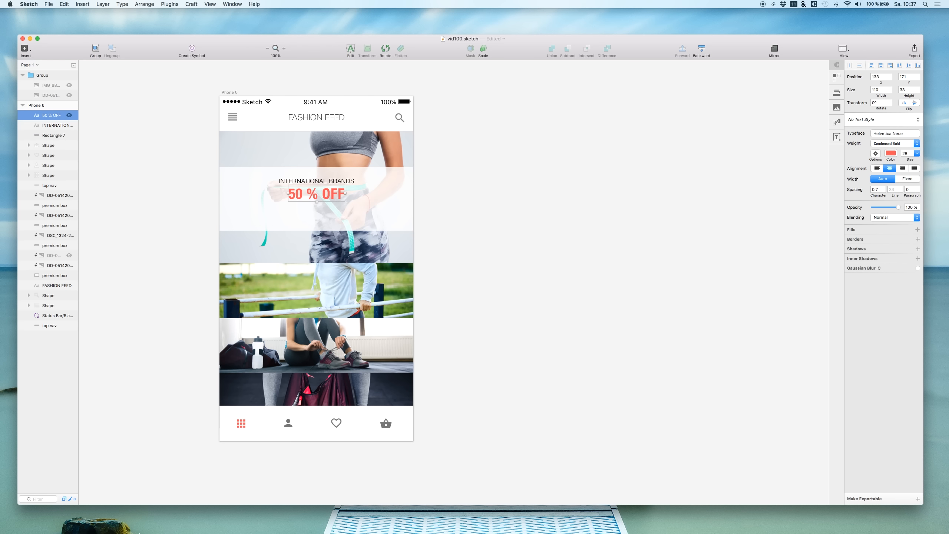
Switch to Finder and import the Nike, Hugo Boss and adidas logo PNGs from the vid100 folder into the Sketch design
click(187, 531)
mouse_move(236, 531)
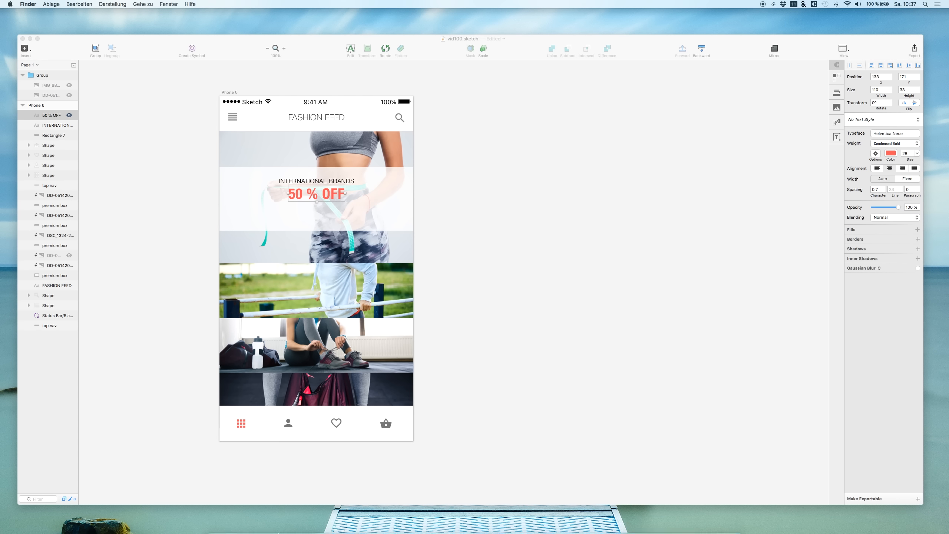
click(221, 521)
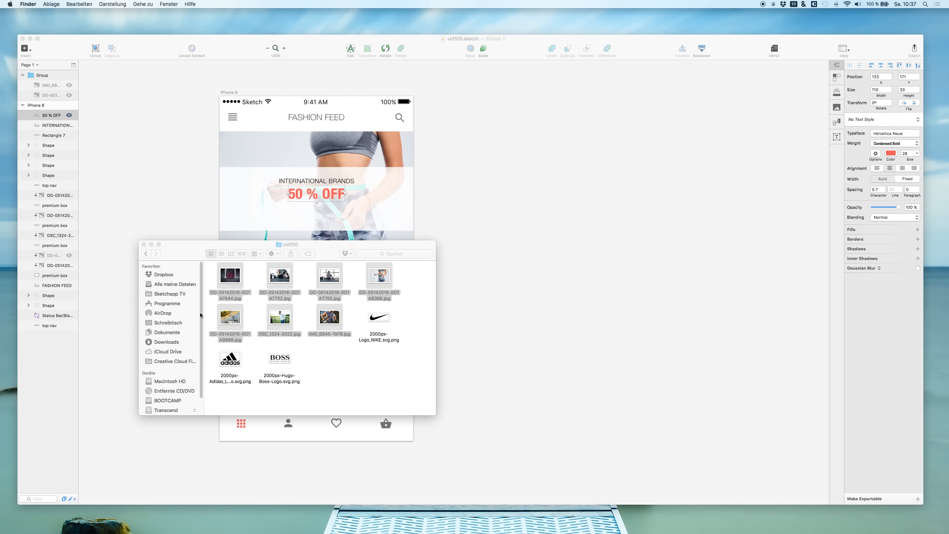
click(379, 317)
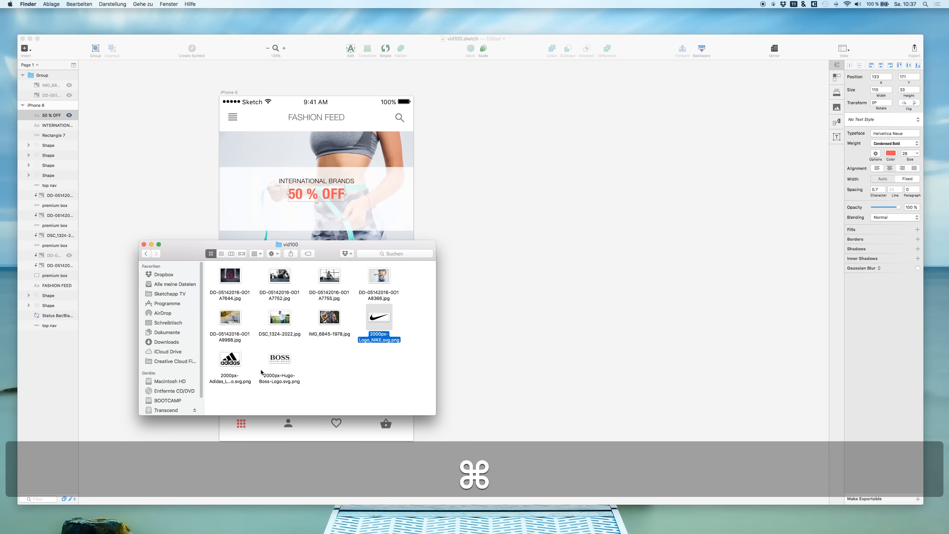
super+click(275, 362)
super+click(238, 360)
mouse_move(238, 360)
mouse_down()
mouse_move(256, 161)
mouse_move(248, 165)
mouse_up()
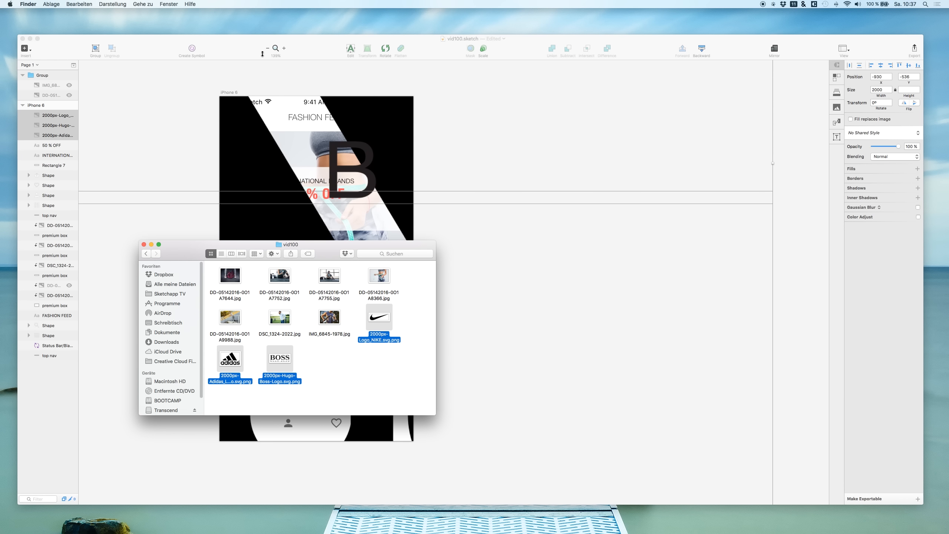
Scale the three imported logos down proportionally to a width of 237 px
click(886, 95)
drag(885, 96, 357, 115)
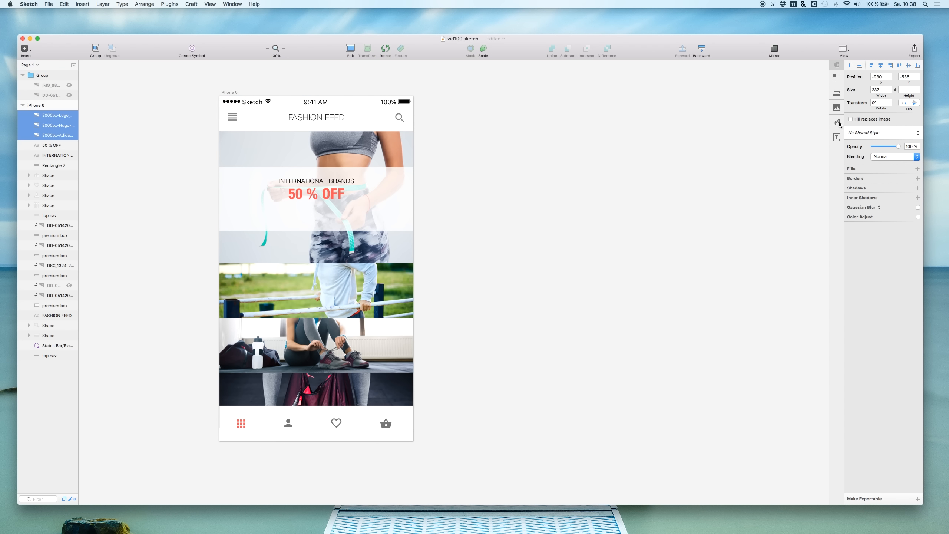
click(909, 65)
click(43, 156)
click(50, 136)
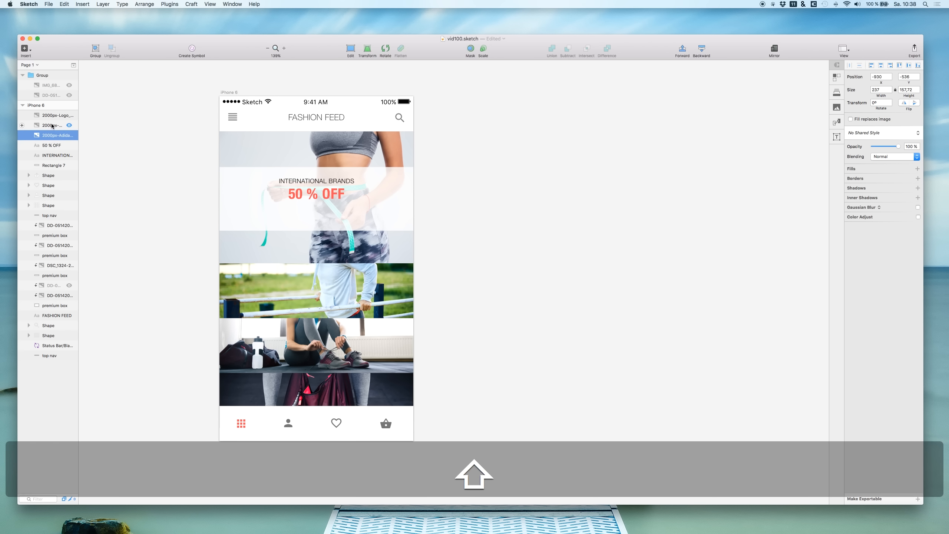
Position the three logos at X 0, Y 0 and move them together onto the text overlay at about X 188, Y 178
shift+click(56, 115)
drag(883, 77, 846, 77)
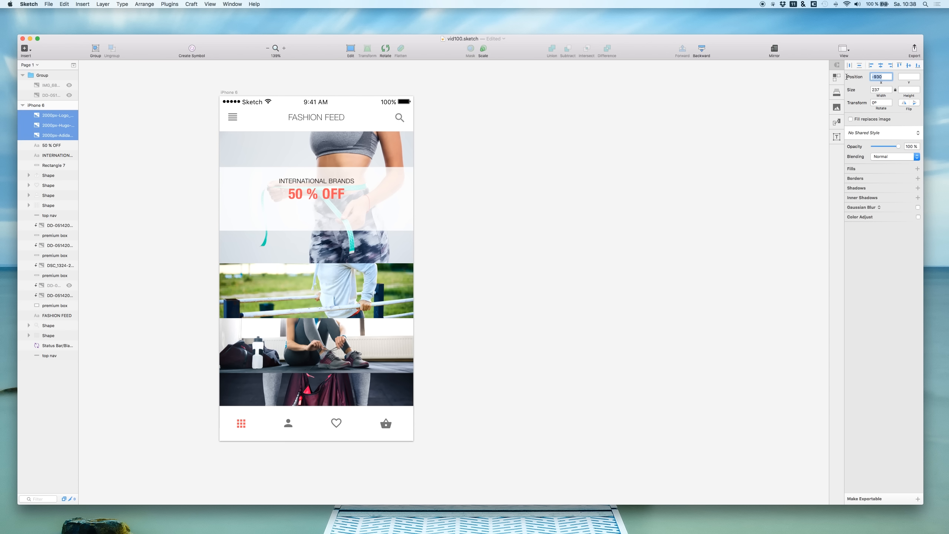
text(0)
key(Return)
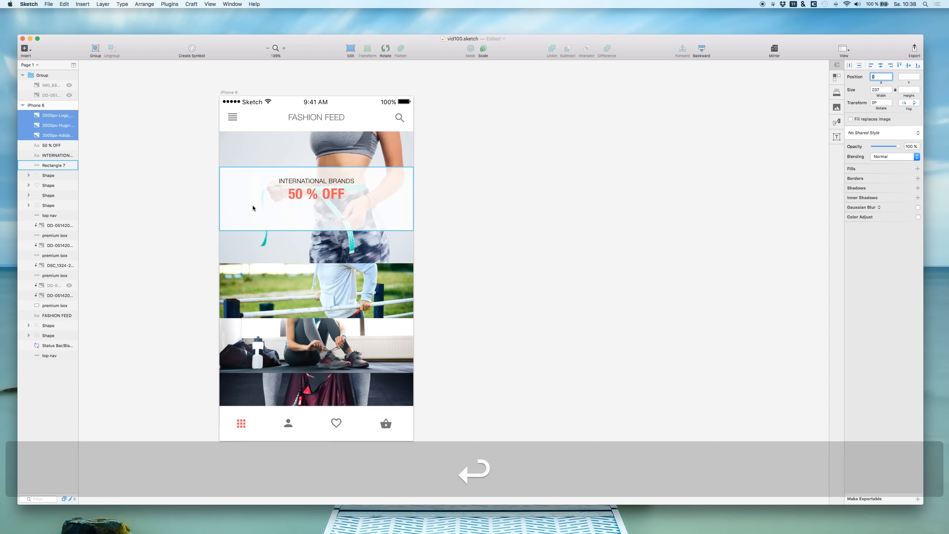
click(901, 77)
text(0)
key(Return)
drag(232, 133, 337, 216)
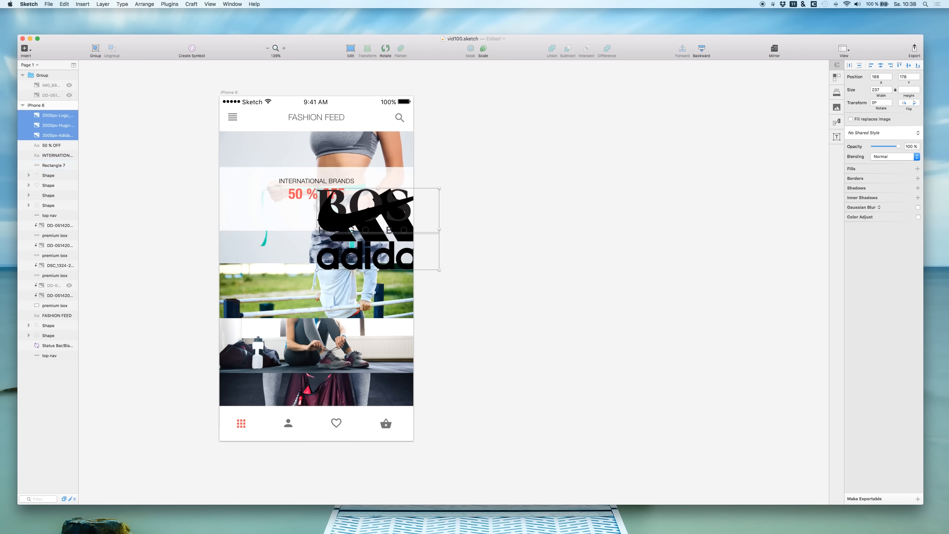
Shrink the three logos proportionally to a width of 122 px and further to 36 px
drag(886, 94, 315, 205)
scroll(256, 207, up, 5)
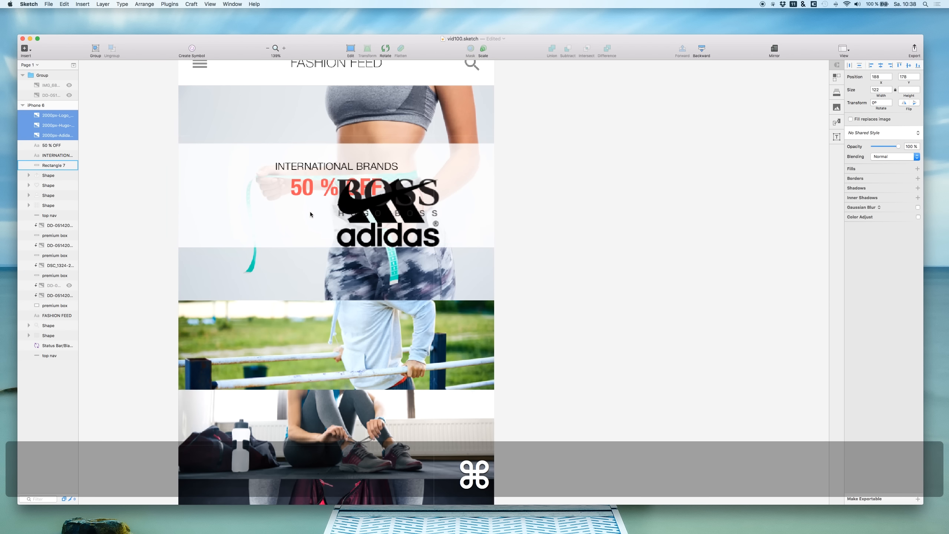
scroll(141, 194, up, 1)
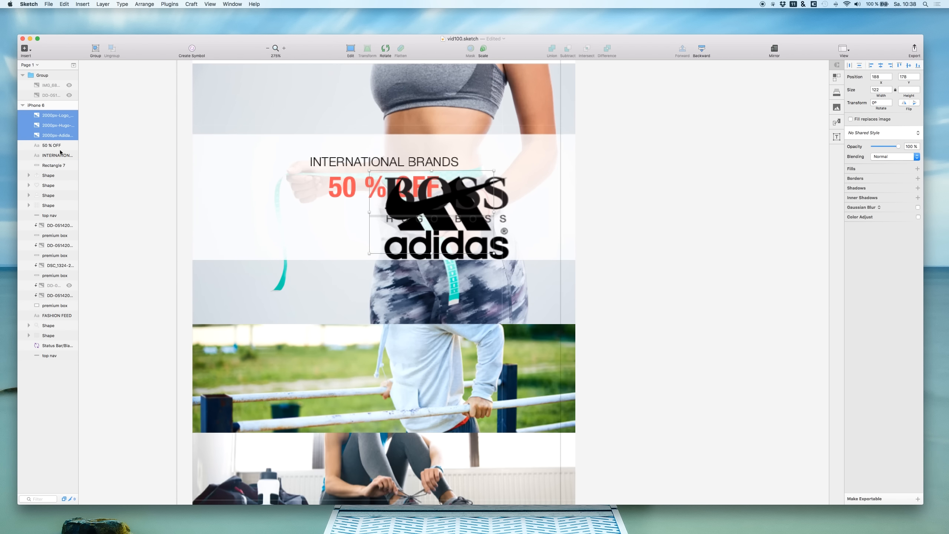
click(40, 144)
click(43, 135)
scroll(672, 160, right, 2)
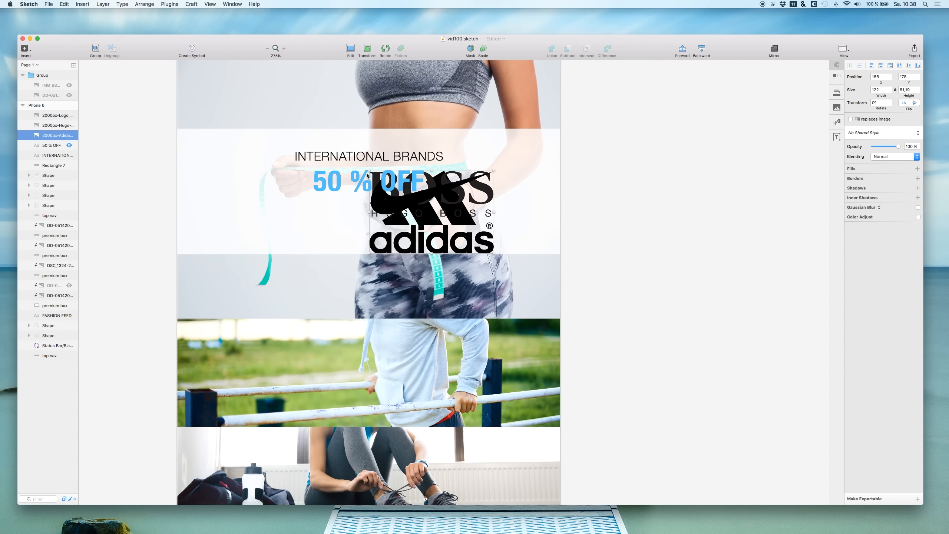
shift+click(49, 115)
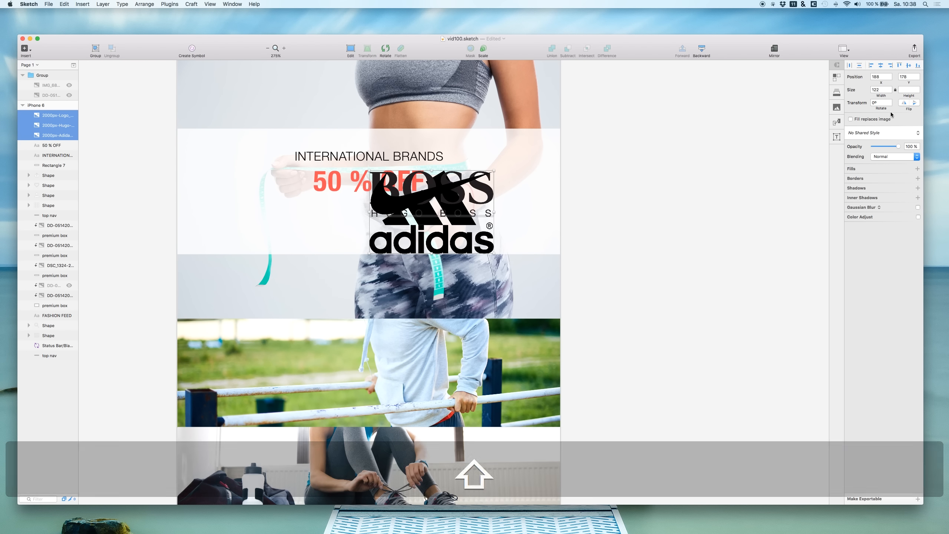
drag(878, 95, 846, 98)
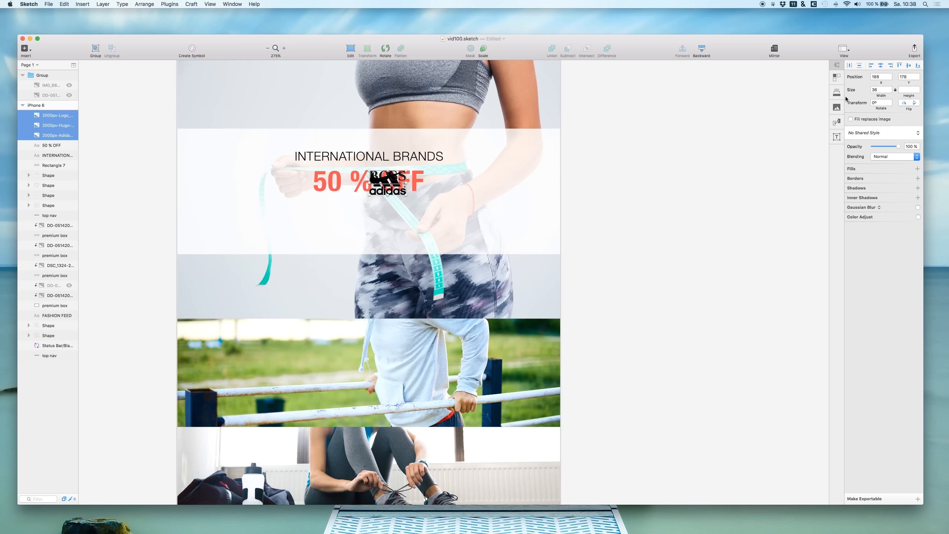
Spread the three logos in a row below the 50 % OFF text: adidas at about X 105, Y 210, Boss centered, Nike on the right
click(49, 145)
click(54, 136)
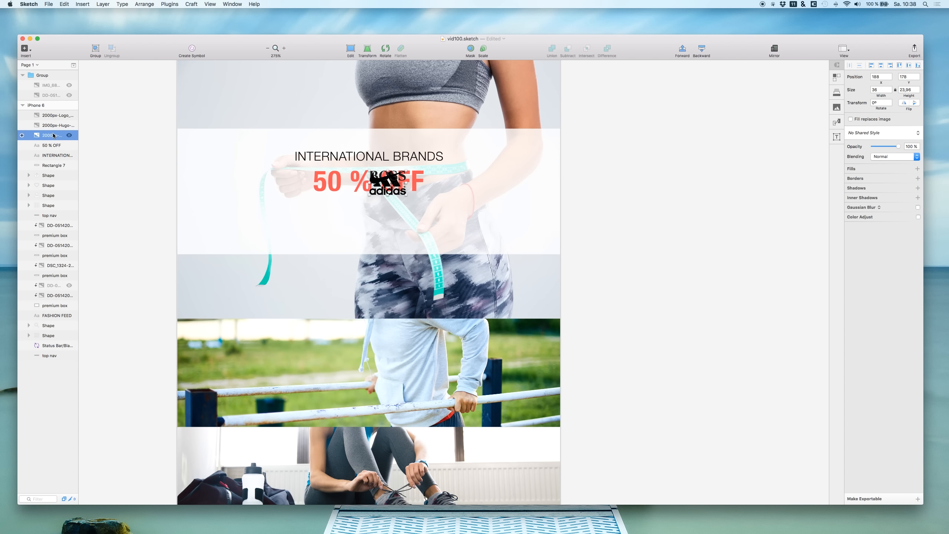
drag(380, 184, 429, 221)
click(380, 175)
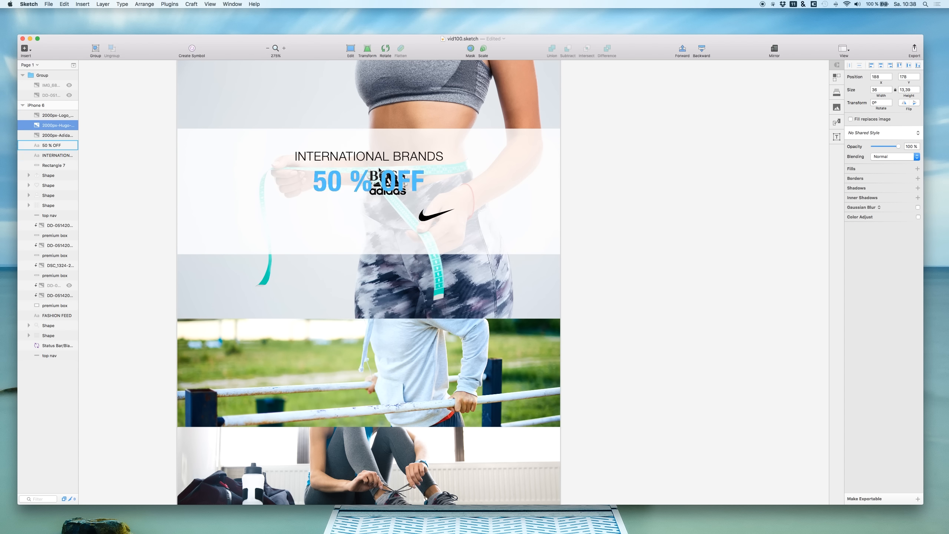
drag(381, 175, 379, 189)
drag(377, 209, 302, 216)
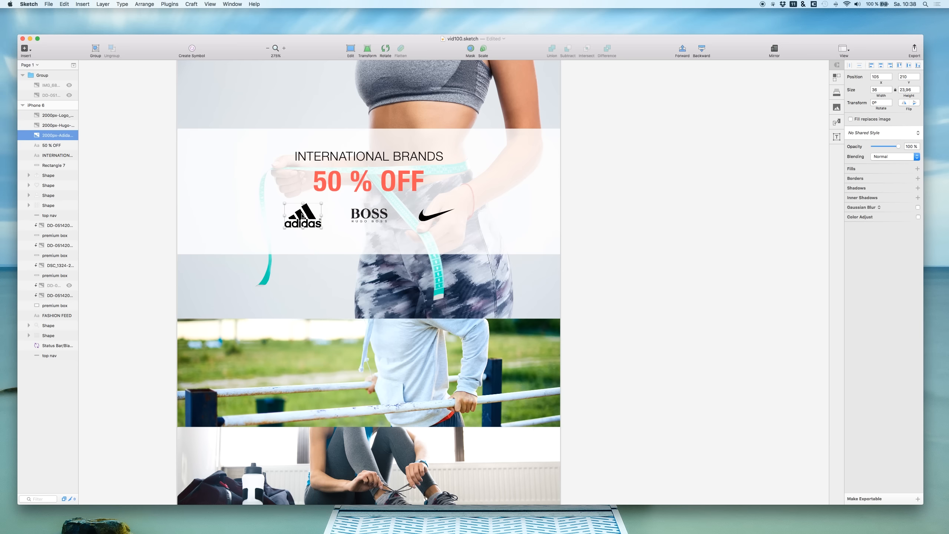
Group the three logos, name the group "logos" and center it horizontally on the artboard
shift+click(54, 116)
key(super+g)
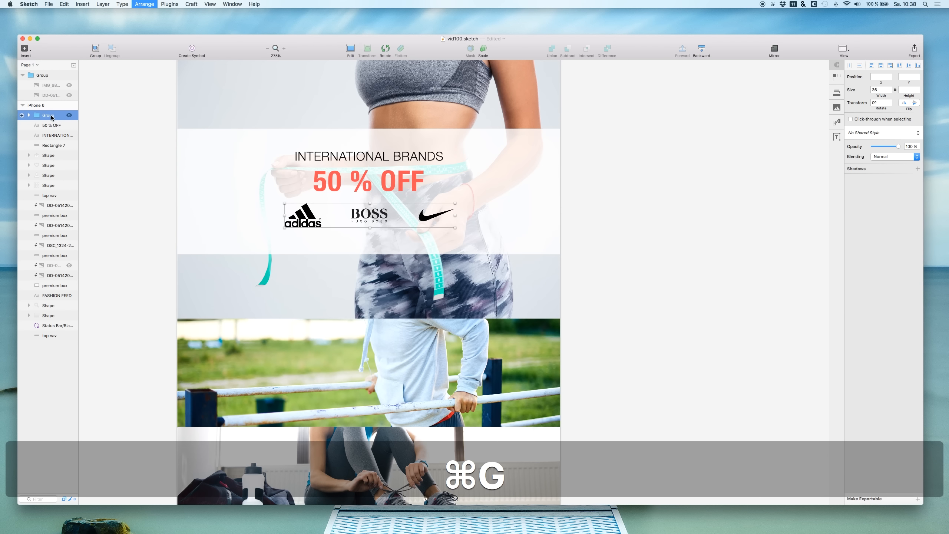
double_click(49, 117)
text(logos)
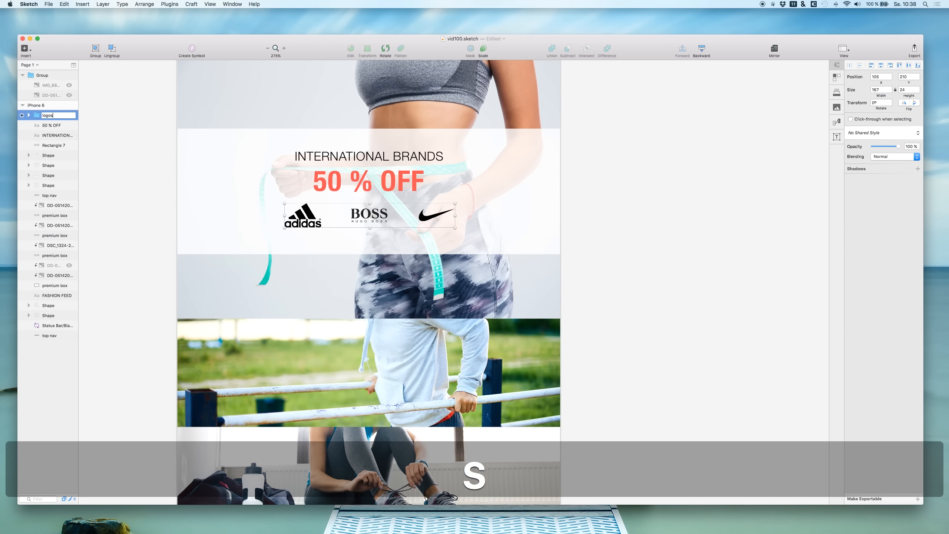
click(881, 65)
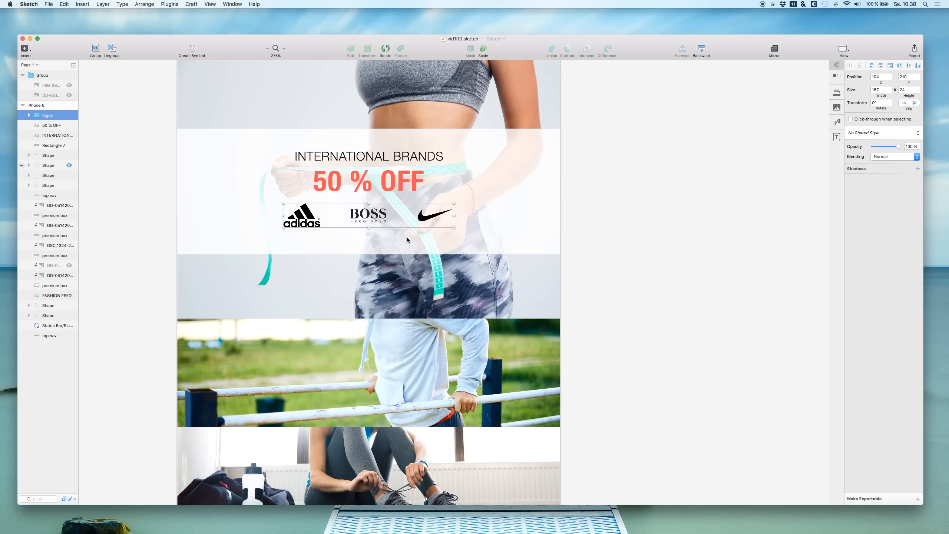
click(621, 232)
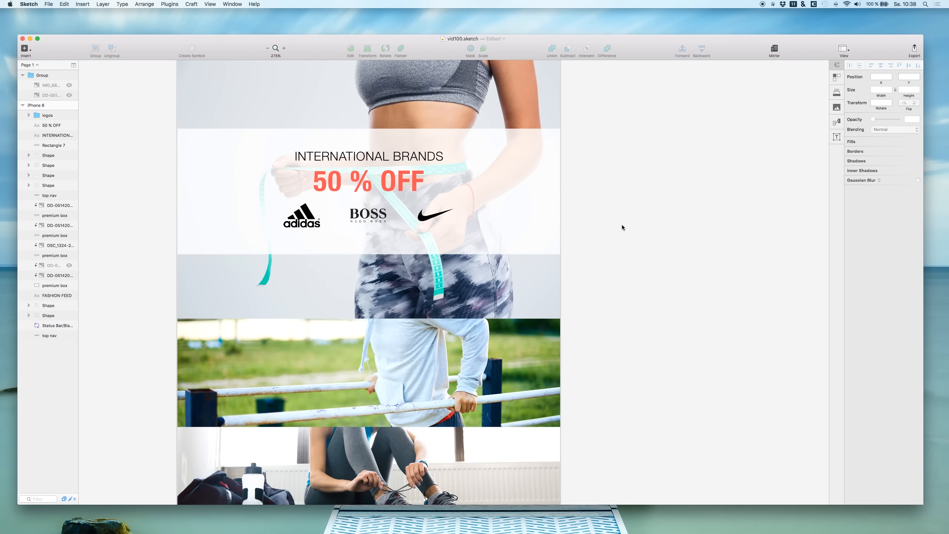
Nudge the 50 % OFF text vertically to Y 173
click(376, 184)
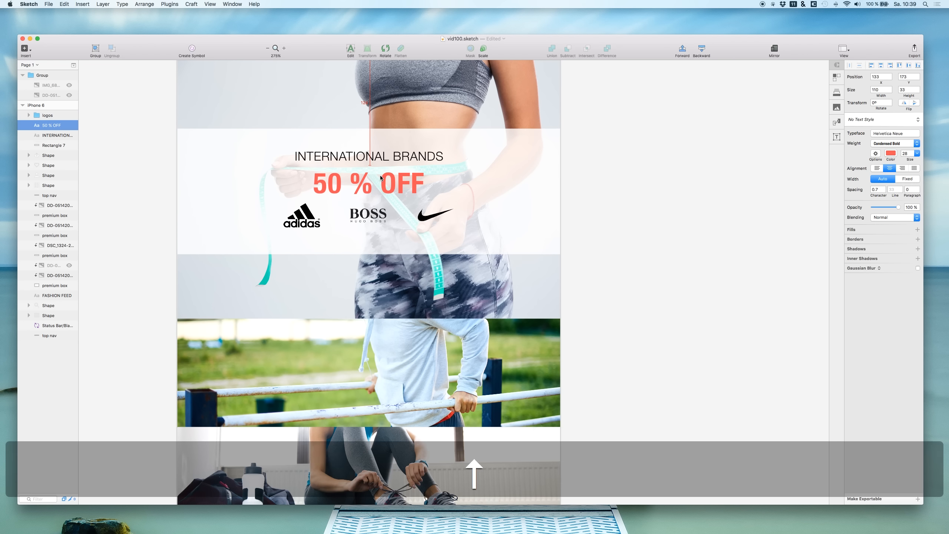
click(693, 237)
scroll(563, 287, down, 2)
scroll(563, 286, up, 1)
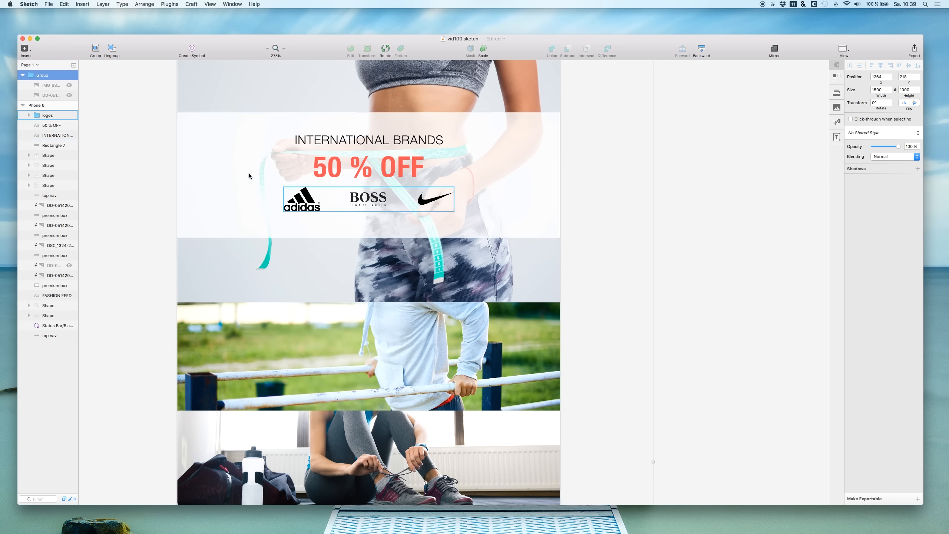
scroll(428, 297, down, 5)
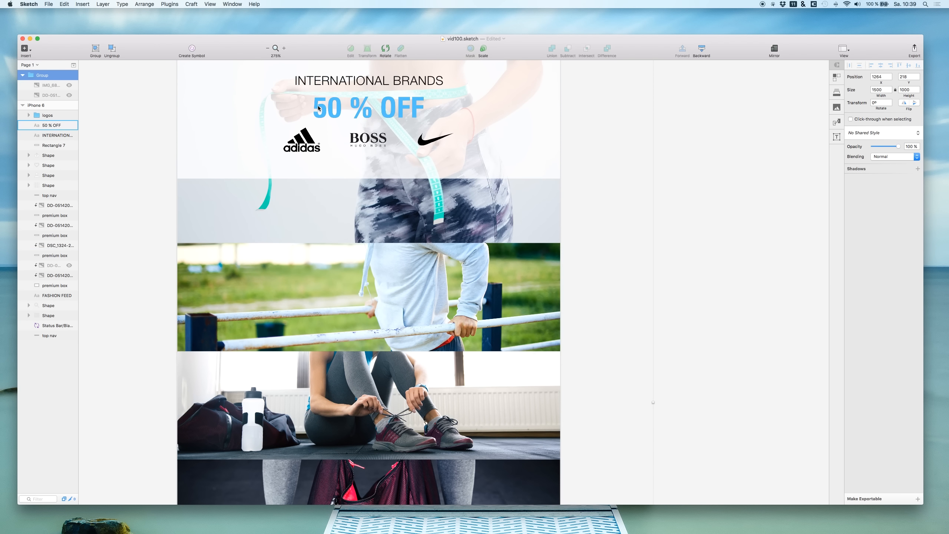
click(320, 109)
key(cmd+c)
click(329, 302)
key(super+v)
drag(341, 100, 254, 236)
key(super+u)
key(super+z)
key(super+z)
key(super+z)
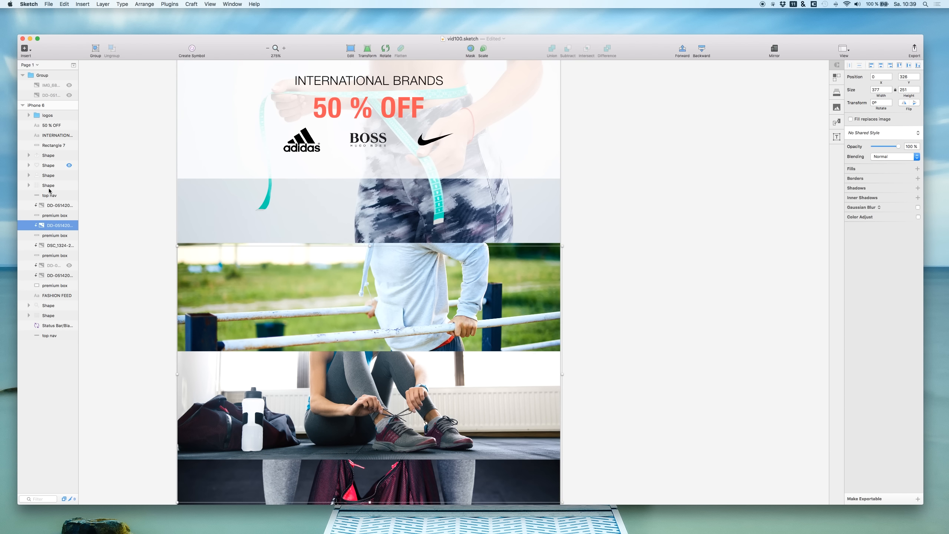
Copy the 50 % OFF text and paste the duplicate into the layer list just above the masked shoe-lacing photo
click(333, 106)
key(super+c)
click(417, 324)
key(super+v)
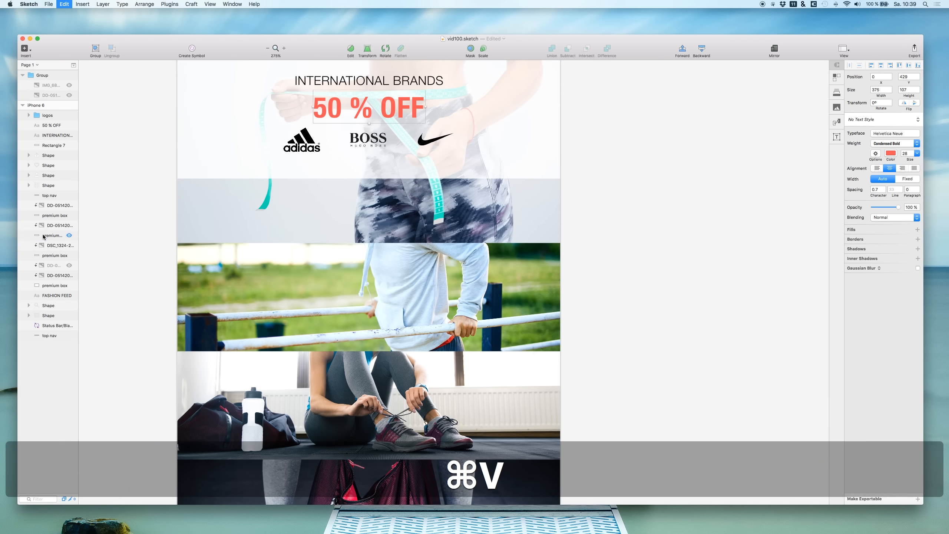
drag(45, 235, 49, 224)
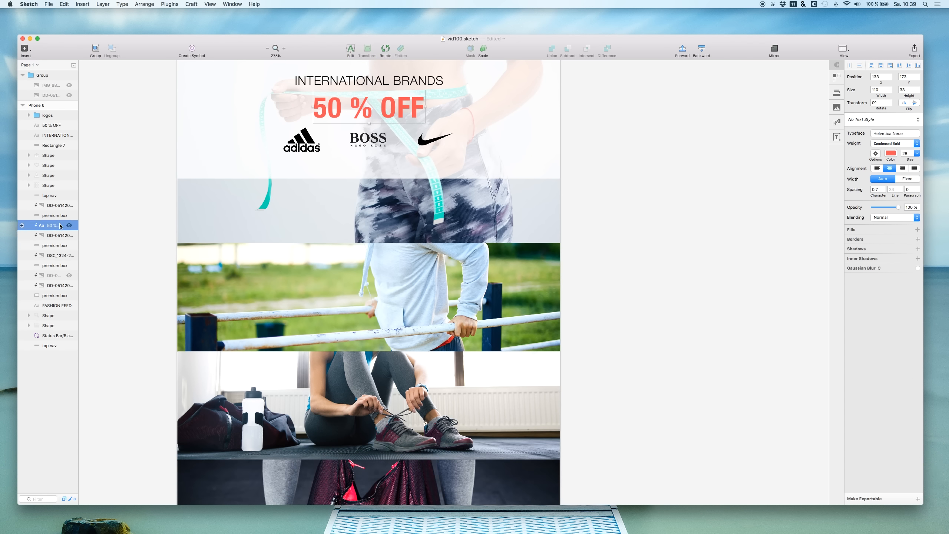
Nudge the duplicated 50 % OFF text down and left to X 13, Y 373, over the green outdoor photo
key(shift+Down)
key(shift+Left)
key(shift+Left)
key(shift+Left)
key(shift+Down)
key(shift+Down)
key(shift+Down)
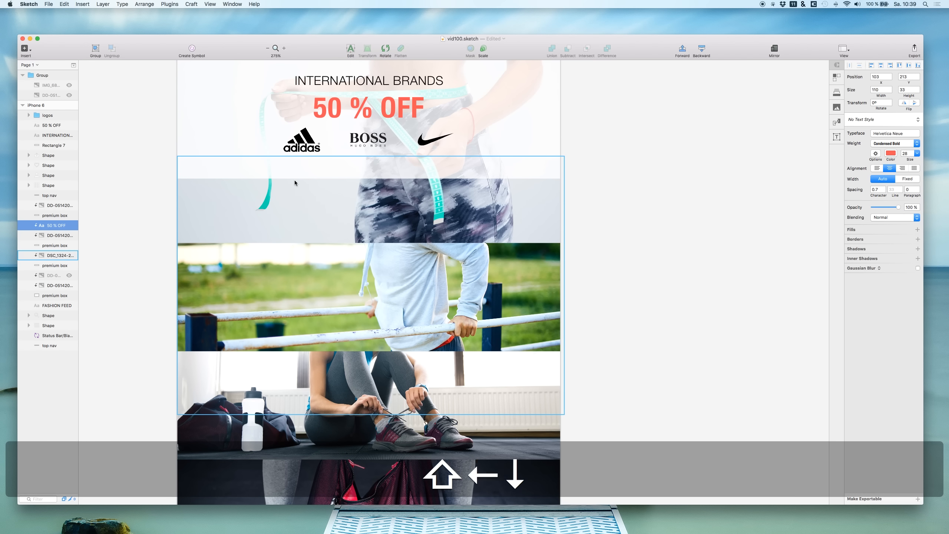
key(shift+Down)
key(shift+Down)
key(shift+Down)
key(shift+Down)
key(shift+Down)
key(shift+Down)
key(shift+Down)
key(shift+Down)
key(shift+Down)
key(shift+Down)
key(shift+Down)
key(shift+Up)
key(shift+Up)
key(shift+Left)
key(shift+Left)
key(shift+Left)
key(shift+Left)
key(shift+Up)
key(shift+Up)
key(shift+Up)
key(shift+Up)
key(shift+Up)
key(shift+Up)
key(shift+Up)
key(shift+Up)
key(shift+Left)
key(shift+Left)
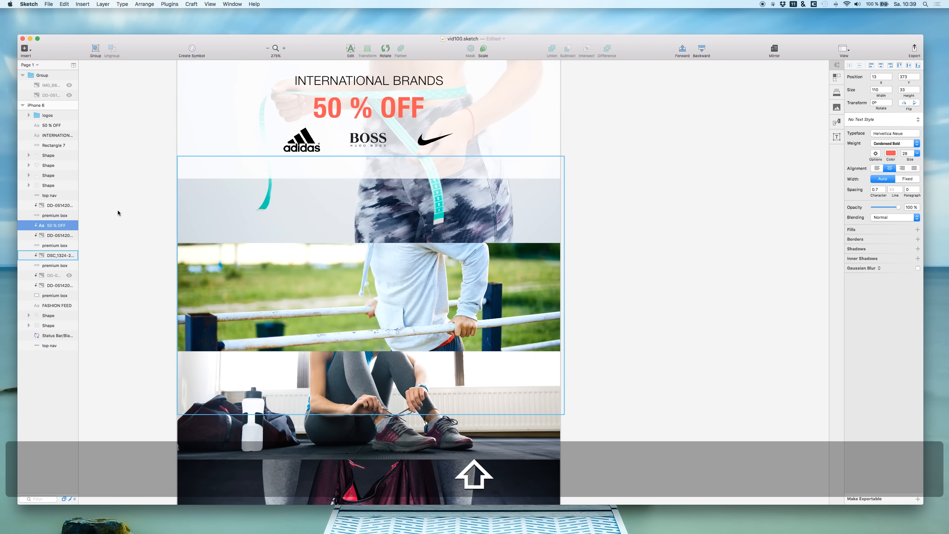
Move the duplicated text layer directly above the DSC_1324 photo within its mask and reposition it to X 33, Y 363
drag(51, 253, 51, 250)
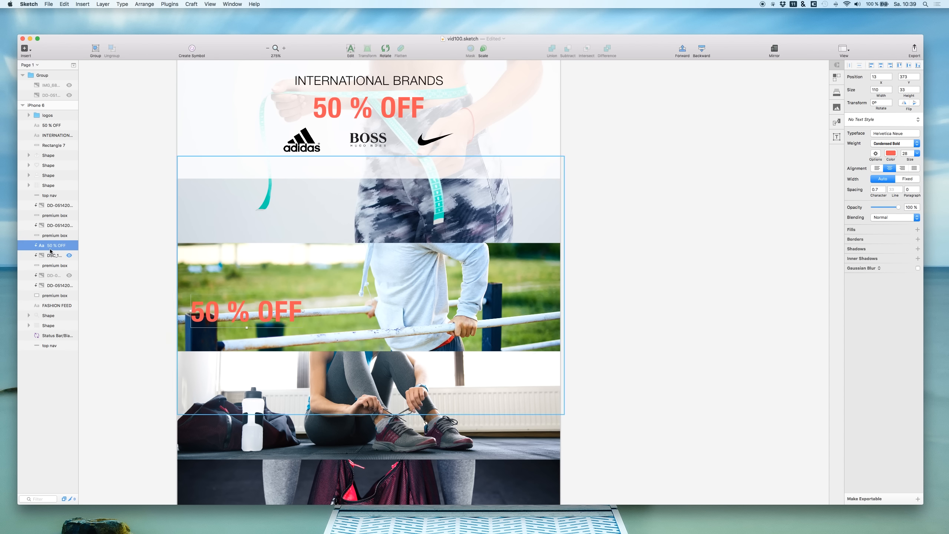
key(shift+Up)
key(shift+Up)
key(shift+Right)
key(shift+Right)
key(shift+Down)
Try to open the duplicated 50 % OFF text for editing on the canvas, and undo the accidental changes
double_click(265, 305)
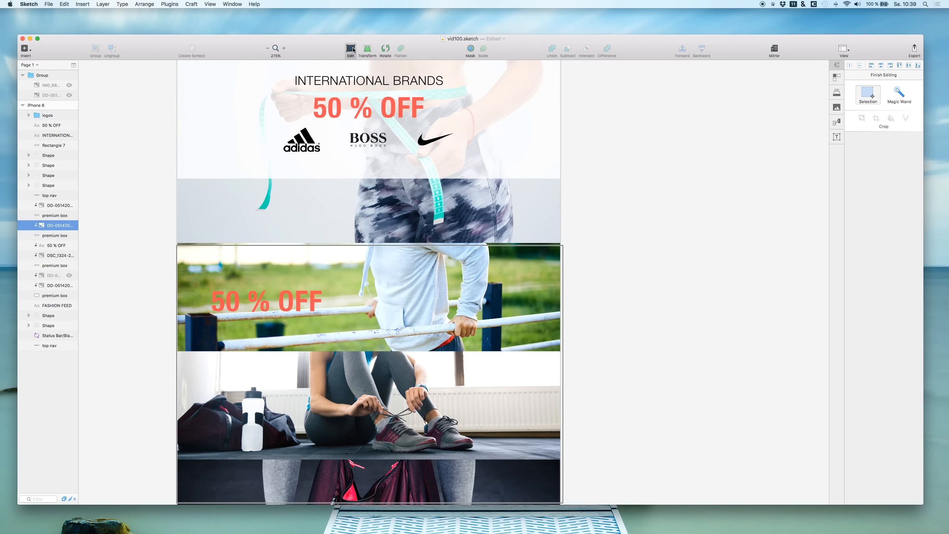
click(50, 245)
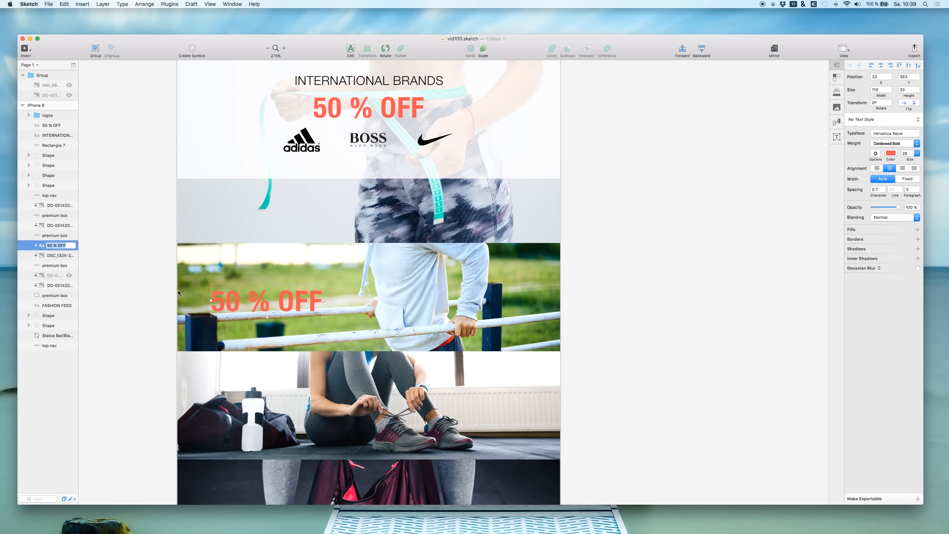
double_click(221, 301)
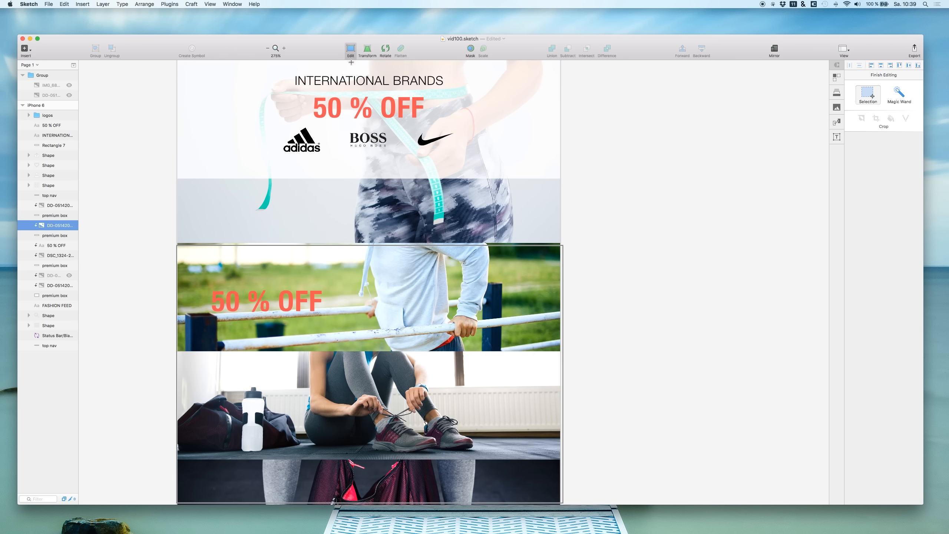
click(299, 193)
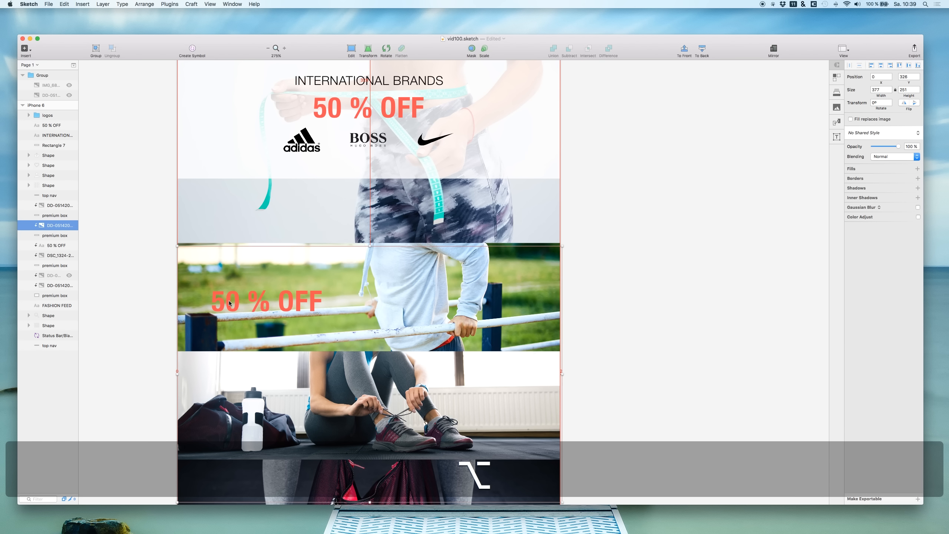
click(242, 310)
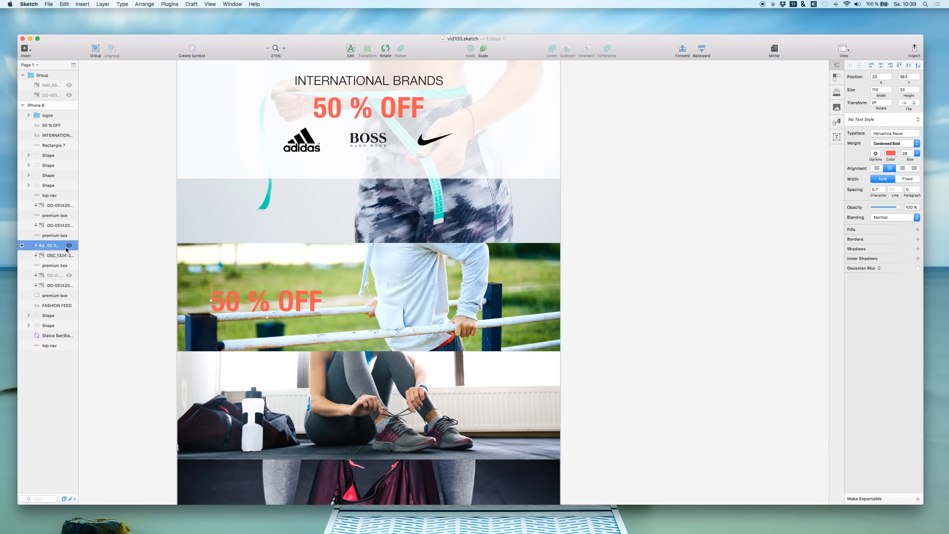
key(alt+super)
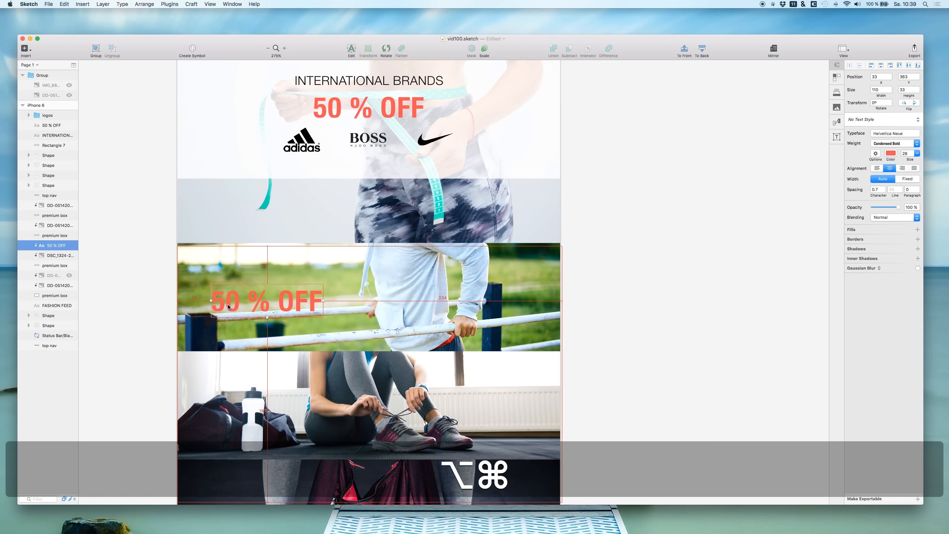
super+click(228, 305)
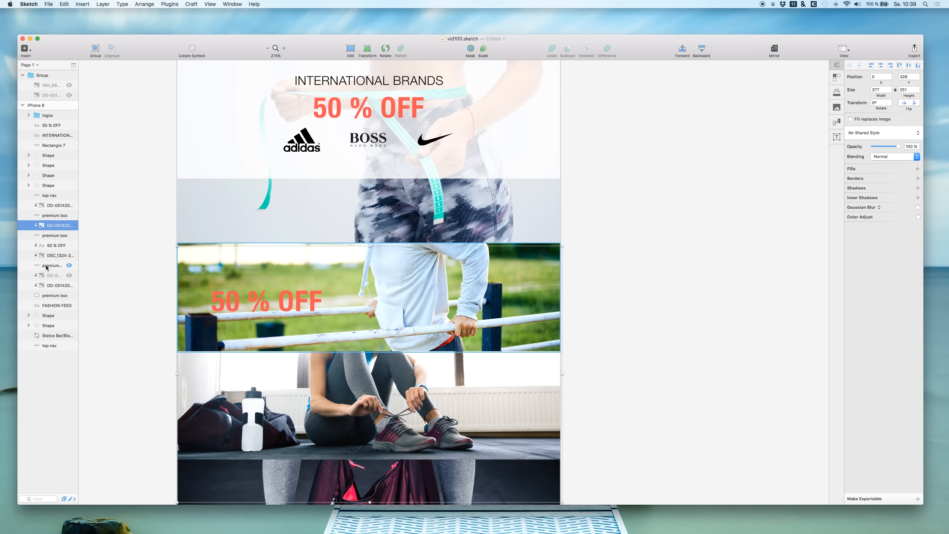
double_click(50, 247)
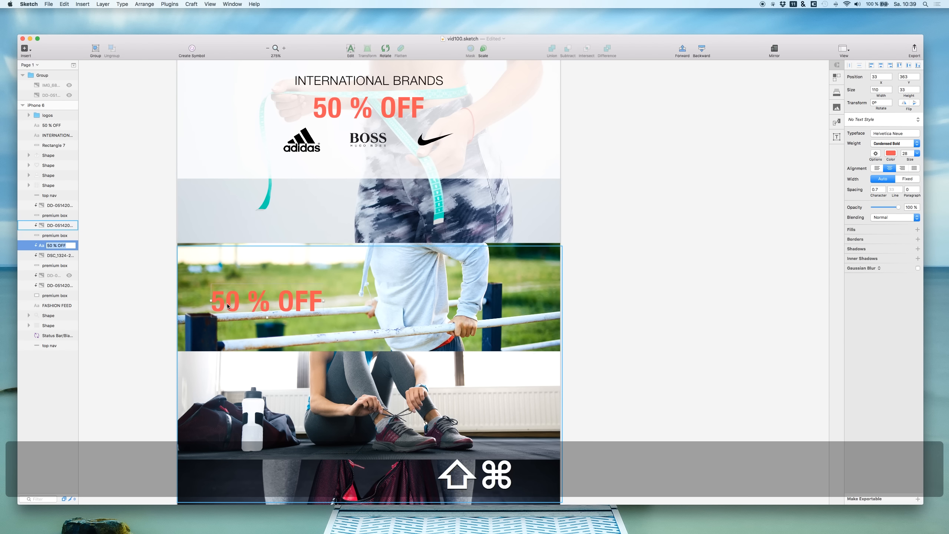
shift+super+double_click(226, 303)
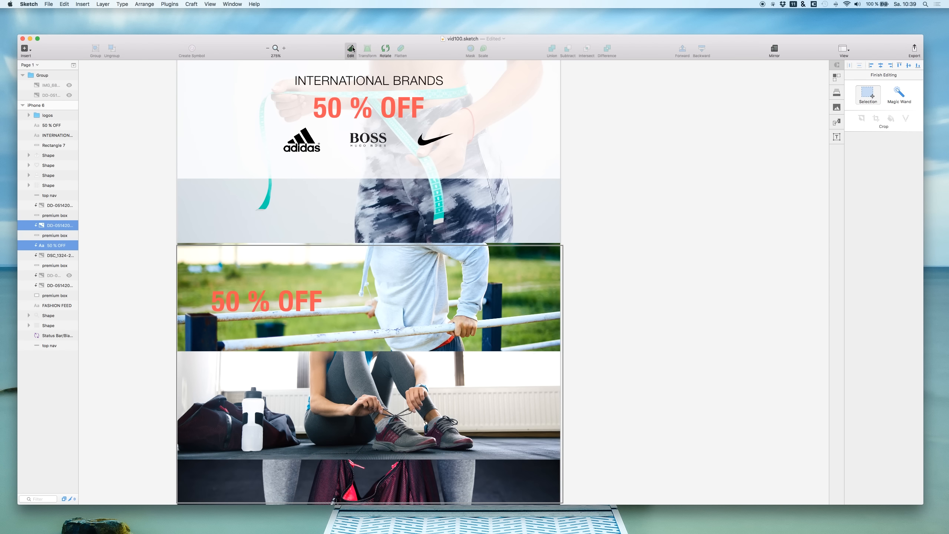
click(132, 234)
click(55, 235)
click(56, 246)
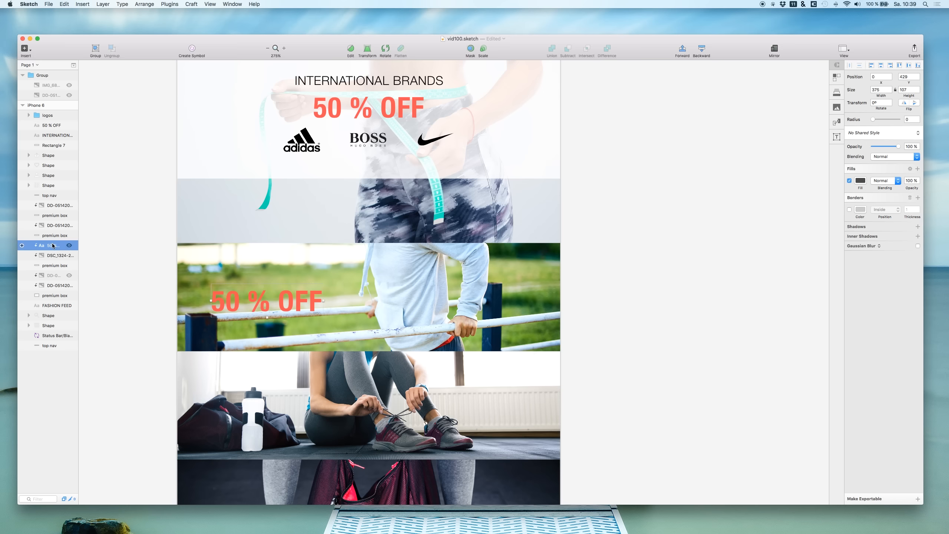
key(super+z)
key(super+z)
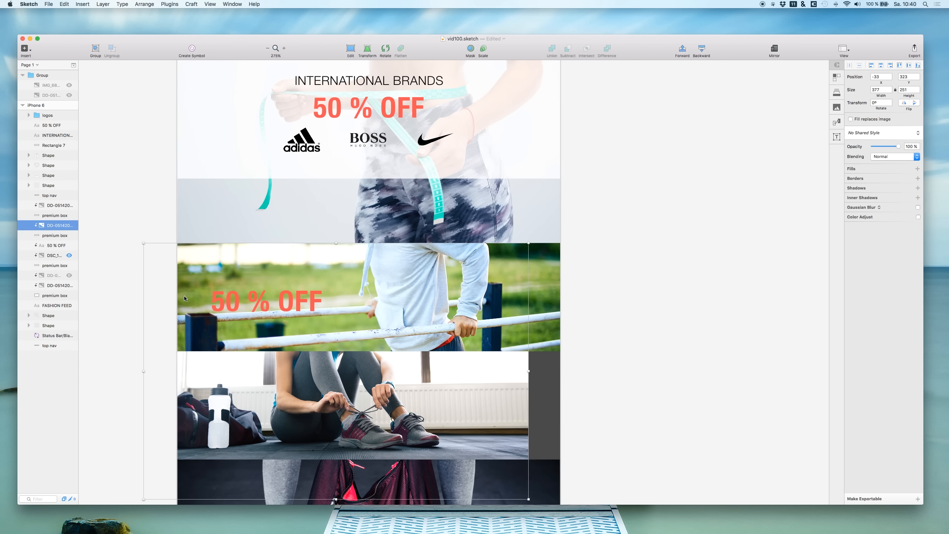
Shift the duplicated 50 % OFF text left to X -37, partly beyond the artboard's edge
click(234, 301)
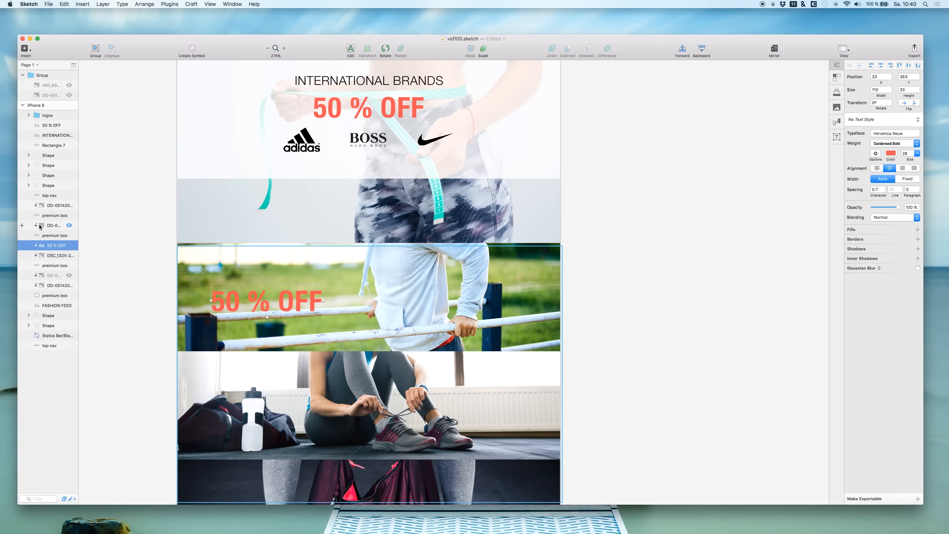
key(shift+Left)
key(shift+Left)
key(shift+Left)
key(shift+Left)
key(shift+Left)
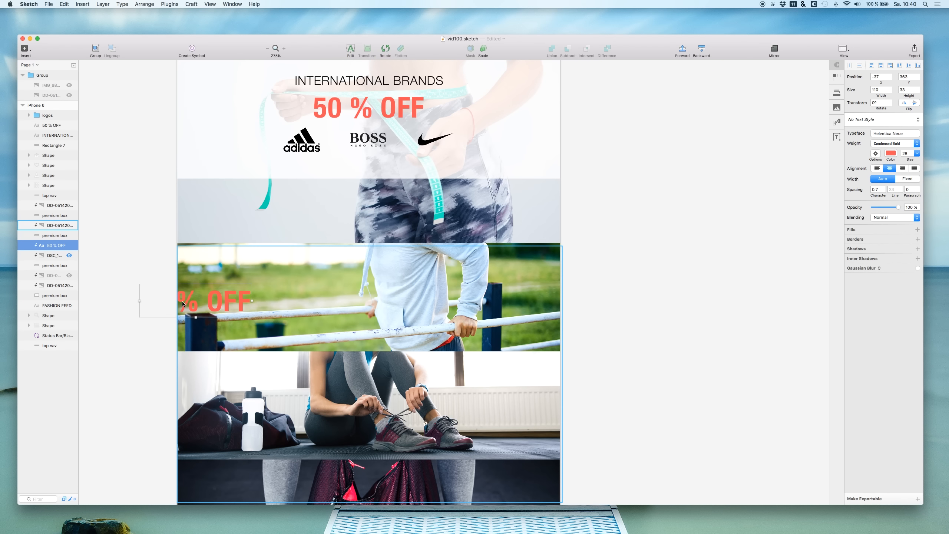
Try again to open the shifted 50 % OFF duplicate for editing on the canvas
click(163, 301)
double_click(180, 297)
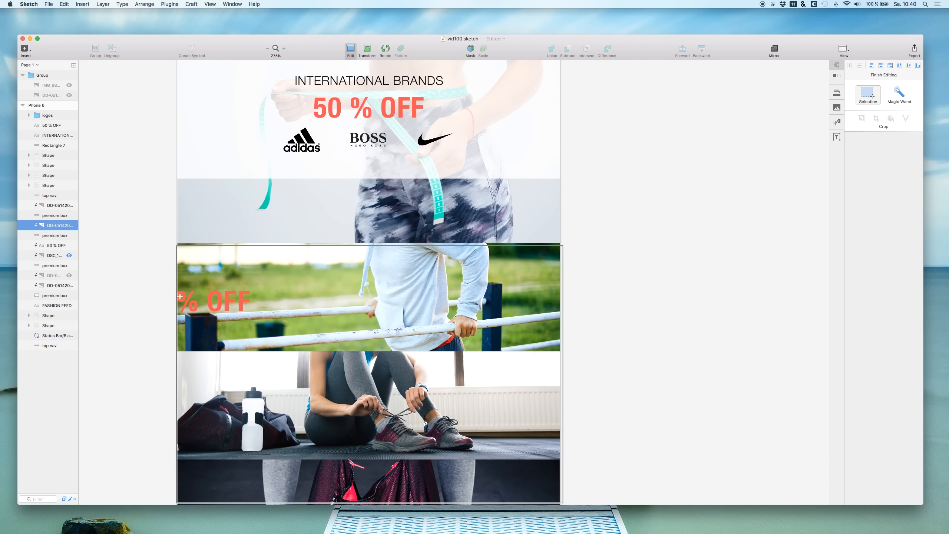
key(Escape)
double_click(187, 301)
key(Escape)
ctrl+click(219, 300)
ctrl+click(218, 299)
Replace the duplicated text's content on the green outdoor photo with "MEN"
click(60, 245)
key(alt)
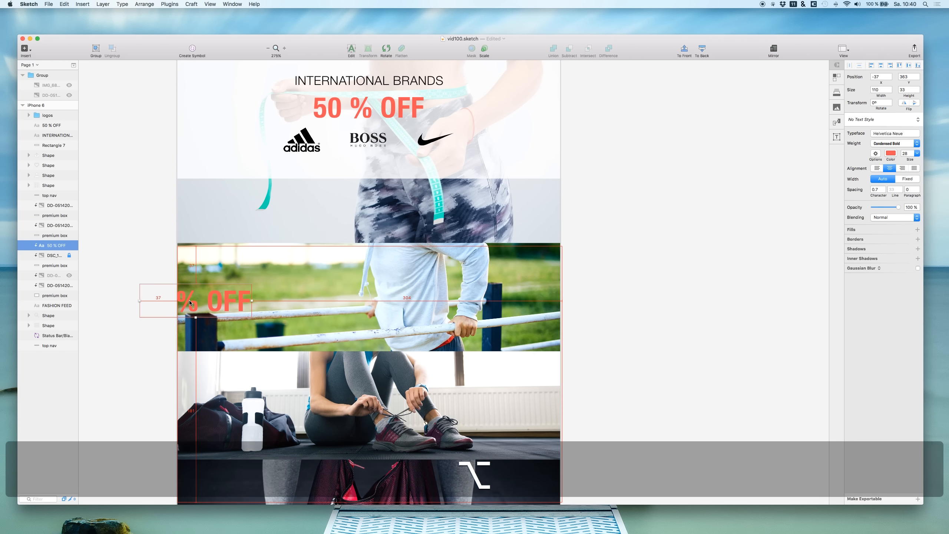
double_click(189, 300)
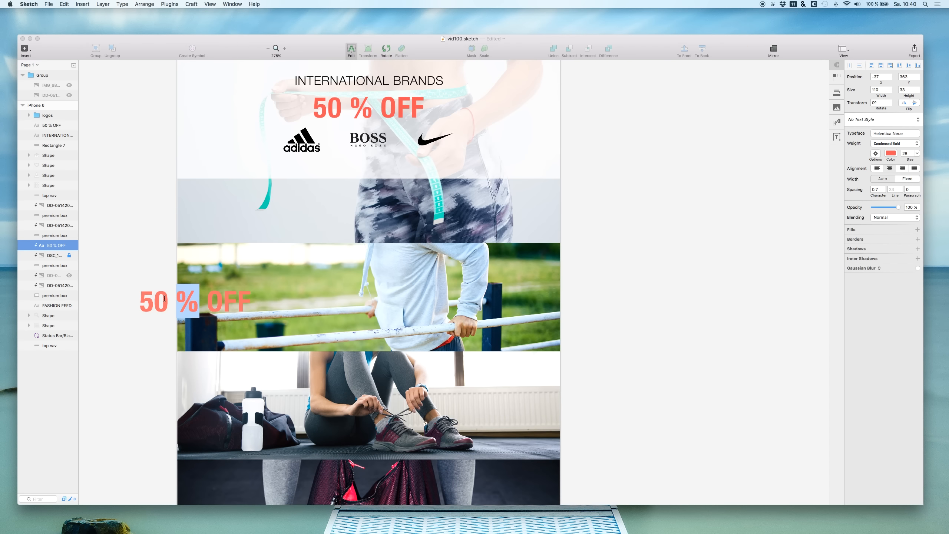
key(super+a)
text(MEN)
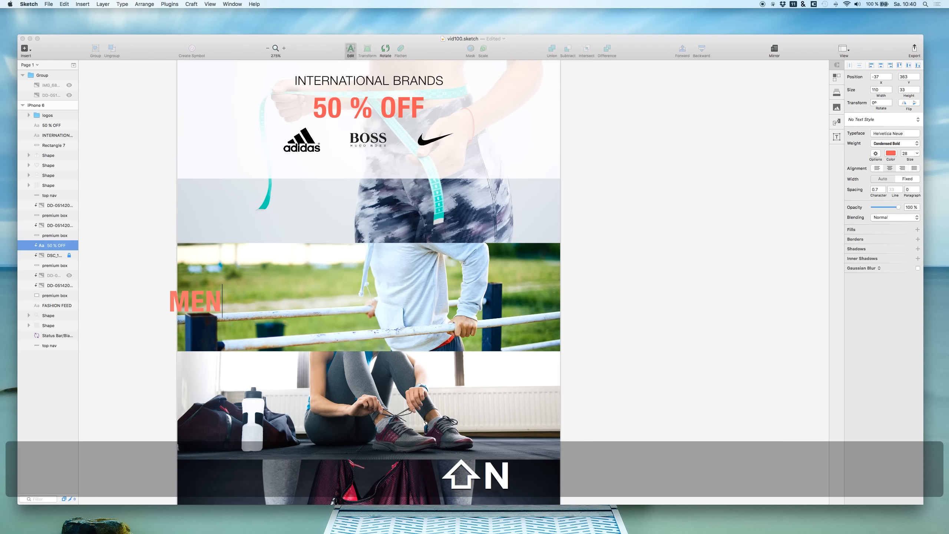
Set the color of the entire MEN text to white (FFFFFF)
key(super+a)
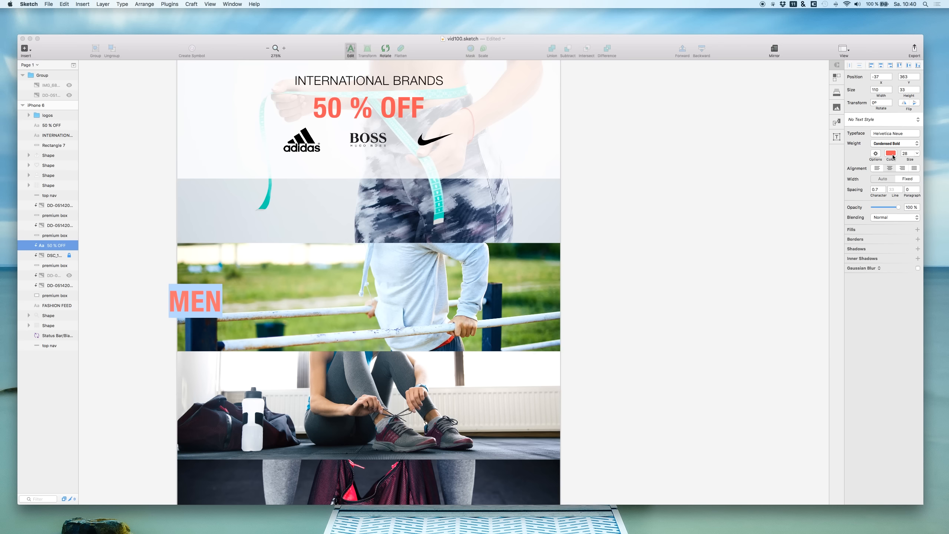
click(891, 153)
drag(880, 174, 1, 291)
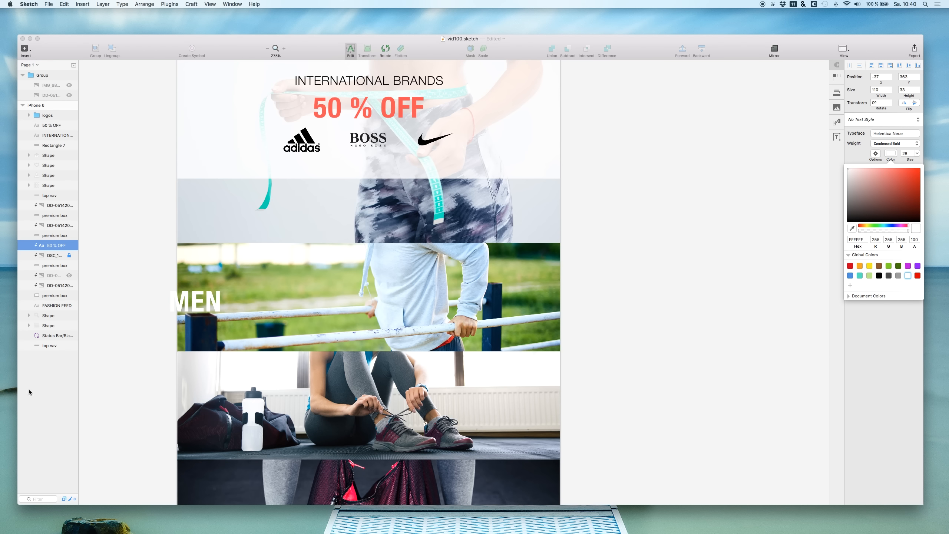
Finish editing the MEN text and move it onto the green outdoor photo at X 50.5, Y 357
click(23, 275)
click(50, 258)
click(52, 256)
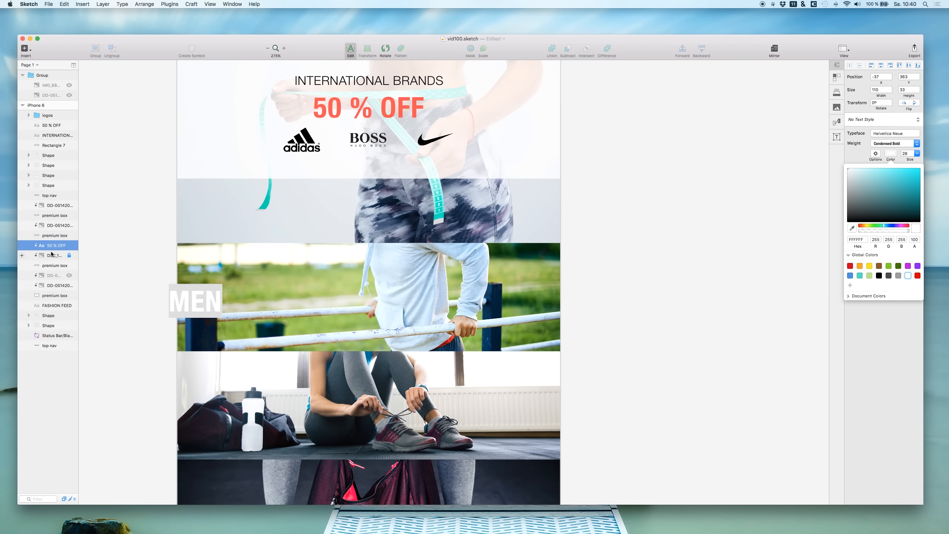
click(53, 247)
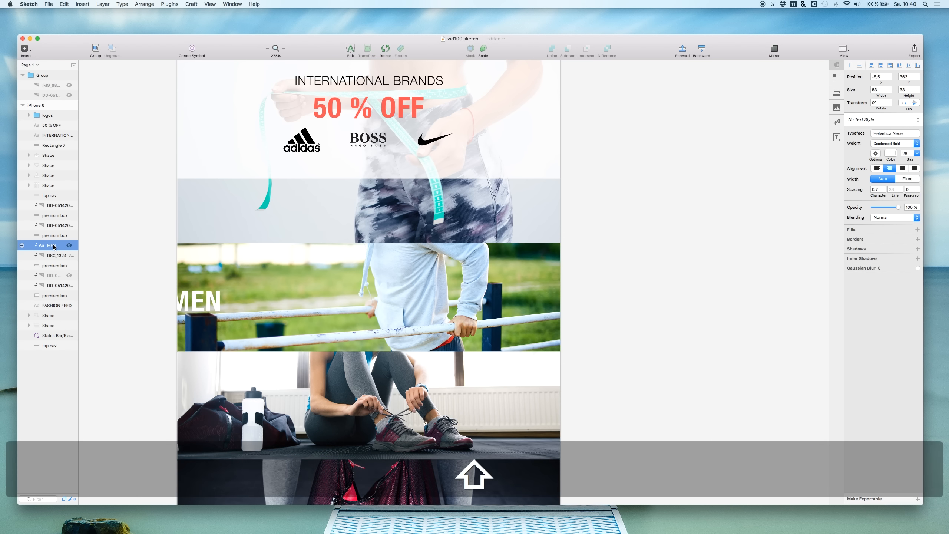
key(shift+Right)
key(shift+Right)
key(shift+Up)
key(shift+Right)
key(shift+Right)
key(shift+Right)
key(shift+Right)
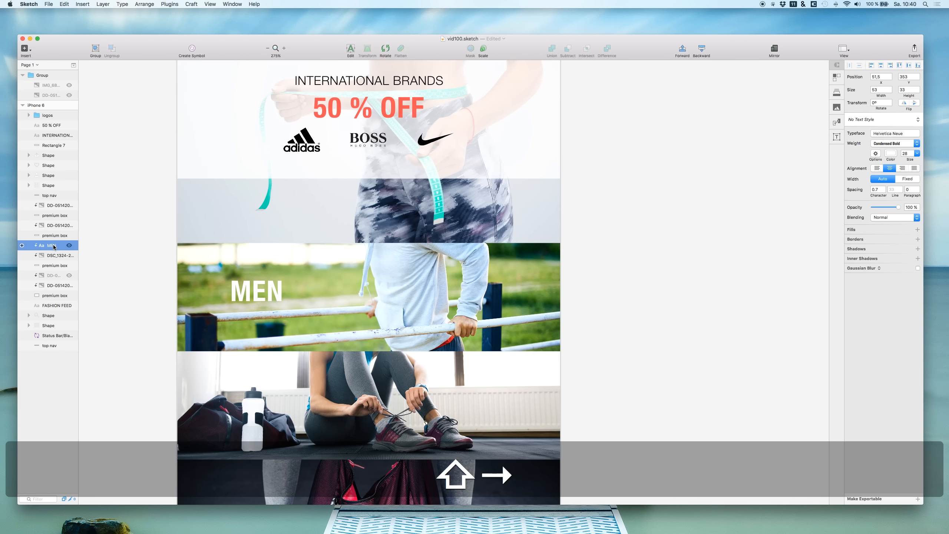
key(Down)
key(Left)
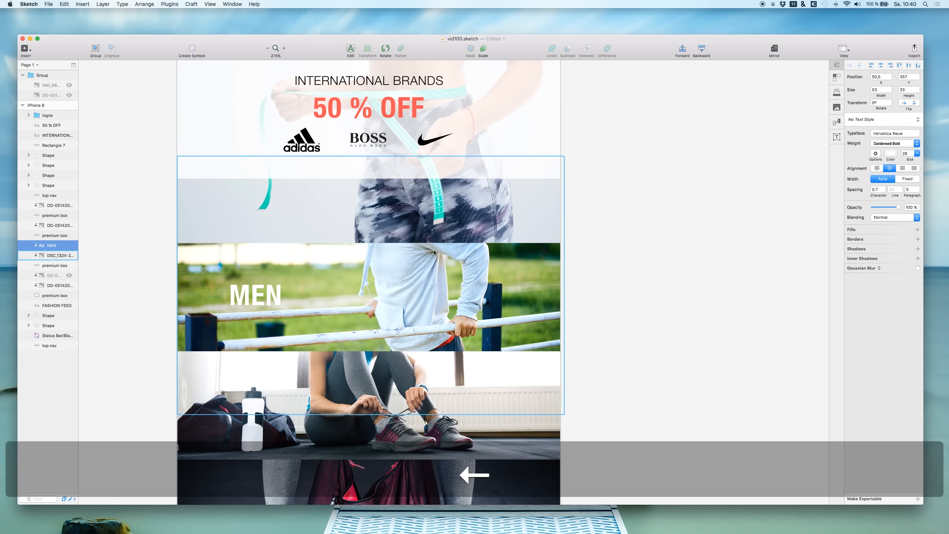
Enlarge the MEN text to font size 50 and position it at X 32, Y 344
mouse_move(910, 159)
mouse_down()
mouse_move(933, 157)
mouse_move(919, 157)
mouse_up()
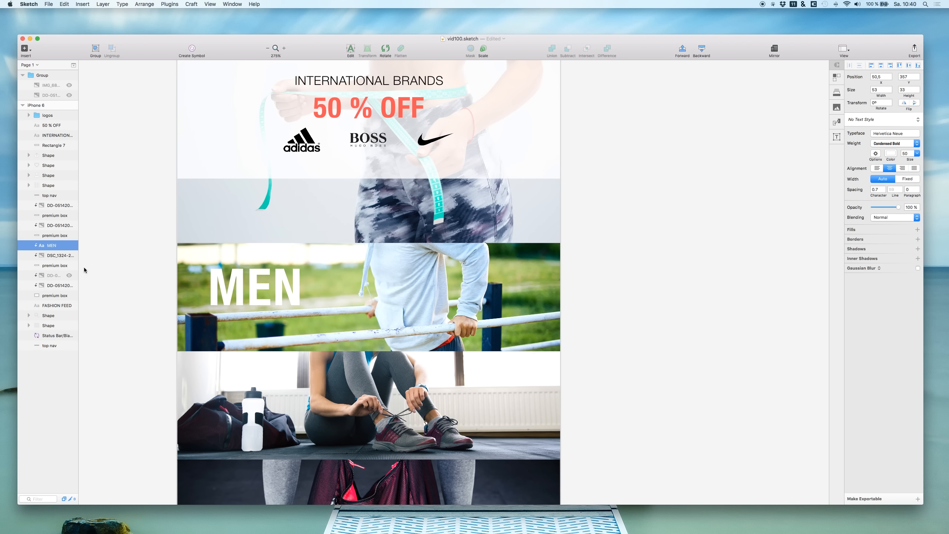
key(shift+Down)
key(shift+Right)
key(shift+Left)
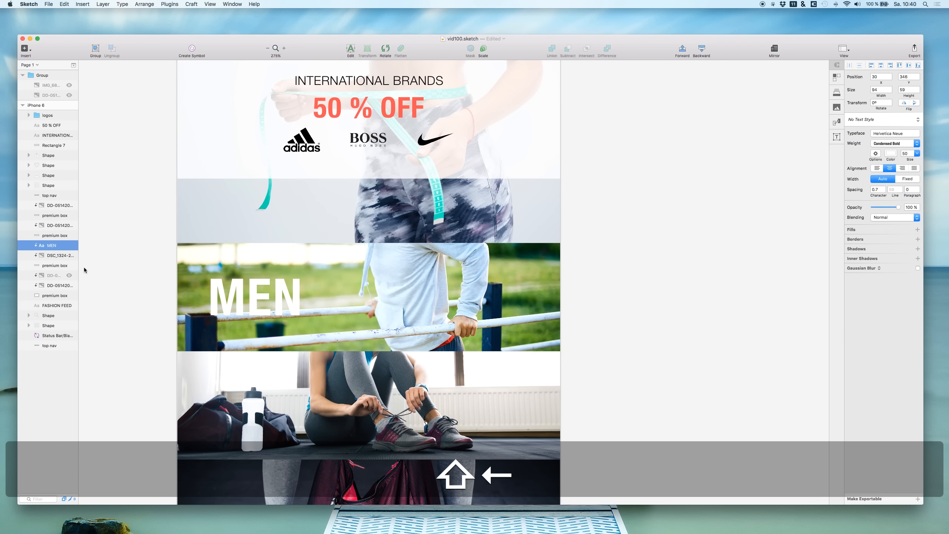
key(shift+Down)
key(shift+Up)
key(Up)
key(Right)
key(Right)
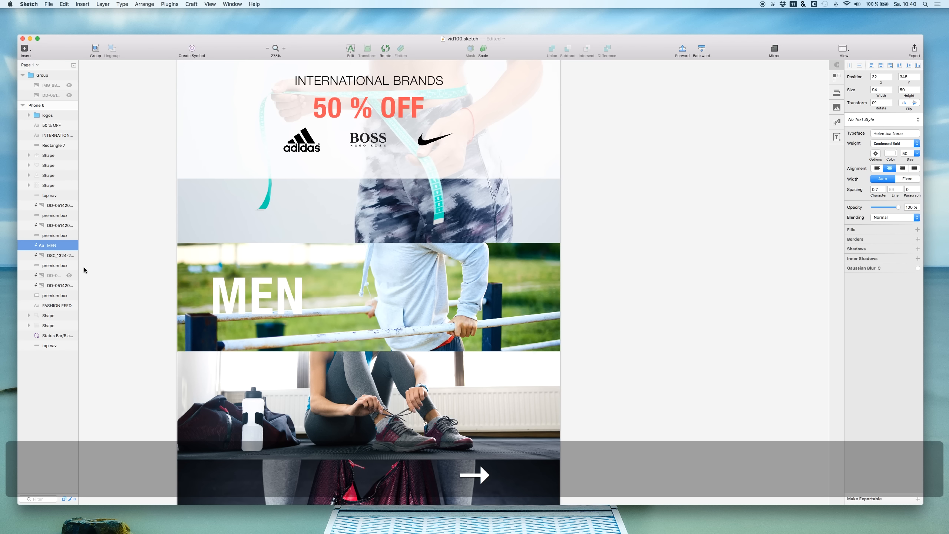
key(Up)
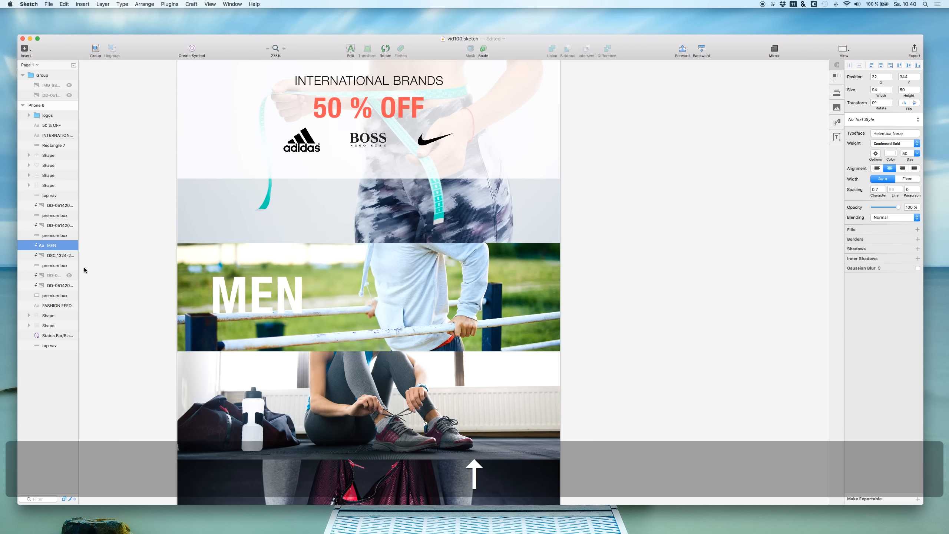
Paste a copy of the MEN text and shift it to X 112, Y 414
key(super+v)
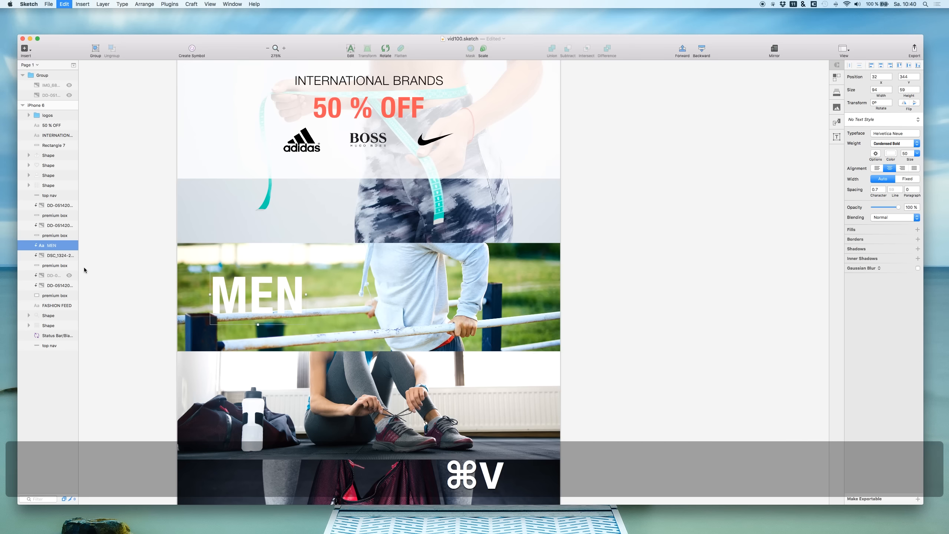
key(shift+Right)
key(shift+Down)
key(shift+Right)
key(shift+Down)
key(shift+Right)
key(shift+Down)
key(shift+Right)
key(shift+Down)
key(shift+Right)
key(shift+Down)
key(shift+Right)
key(shift+Down)
key(shift+Right)
key(shift+Down)
key(shift+Right)
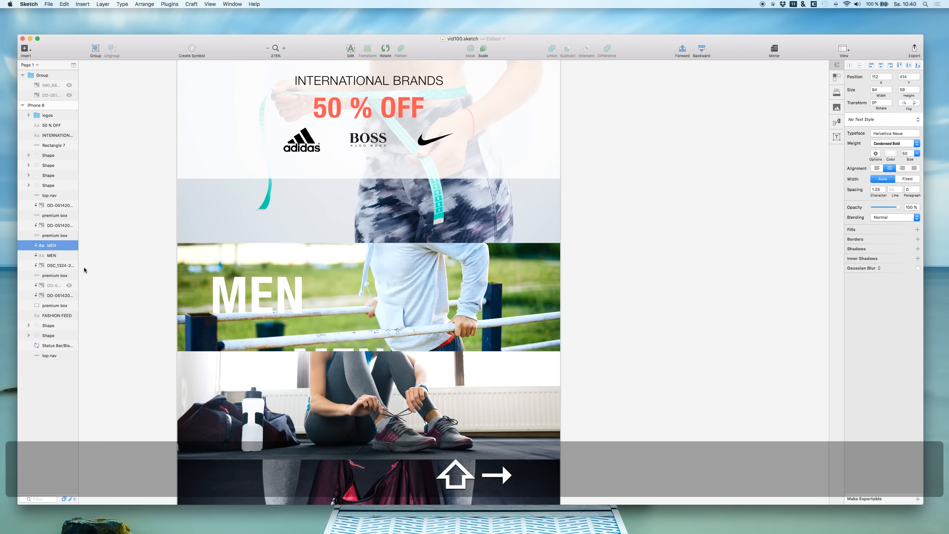
Place the copied MEN layer above the shoe-tying photo inside its mask and move the text to X 252, Y 444
drag(45, 222, 45, 222)
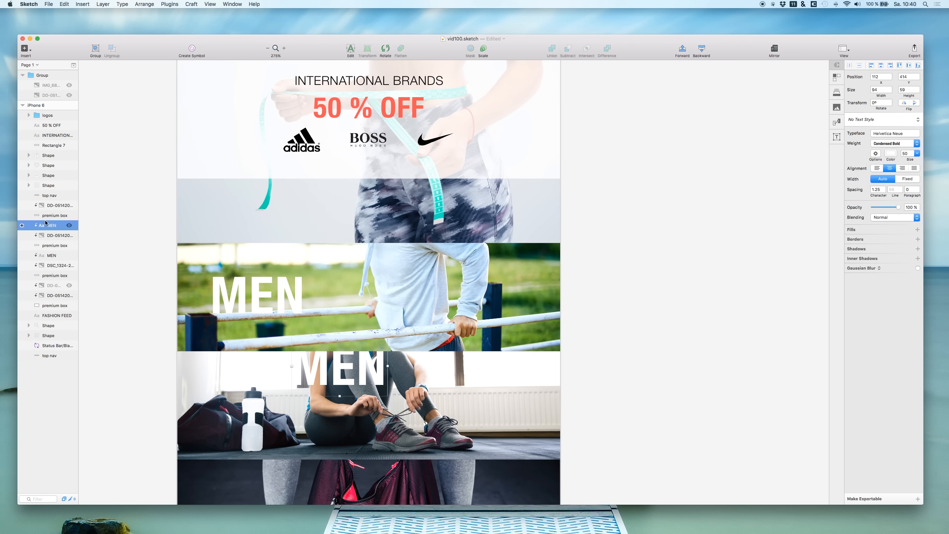
key(shift+Right)
key(shift+Down)
key(shift+Down)
key(shift+Right)
key(shift+Down)
key(shift+Down)
key(shift+Up)
key(shift+Right)
key(shift+Right)
key(shift+Right)
key(shift+Right)
key(shift+Right)
key(shift+Right)
key(shift+Right)
key(shift+Right)
key(shift+Right)
key(shift+Right)
key(shift+Right)
key(shift+Right)
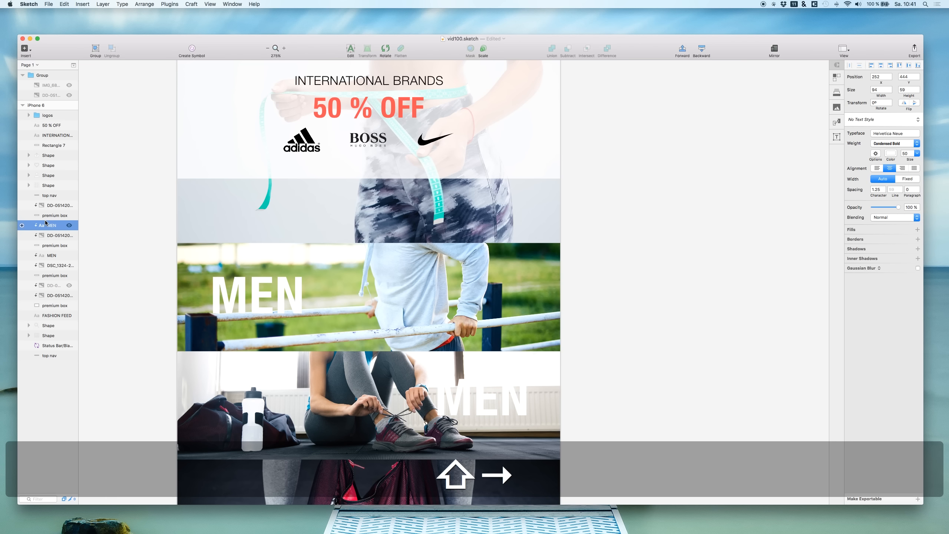
Replace the copied MEN text on the shoe-tying photo with "WOMAN"
key(alt)
double_click(477, 402)
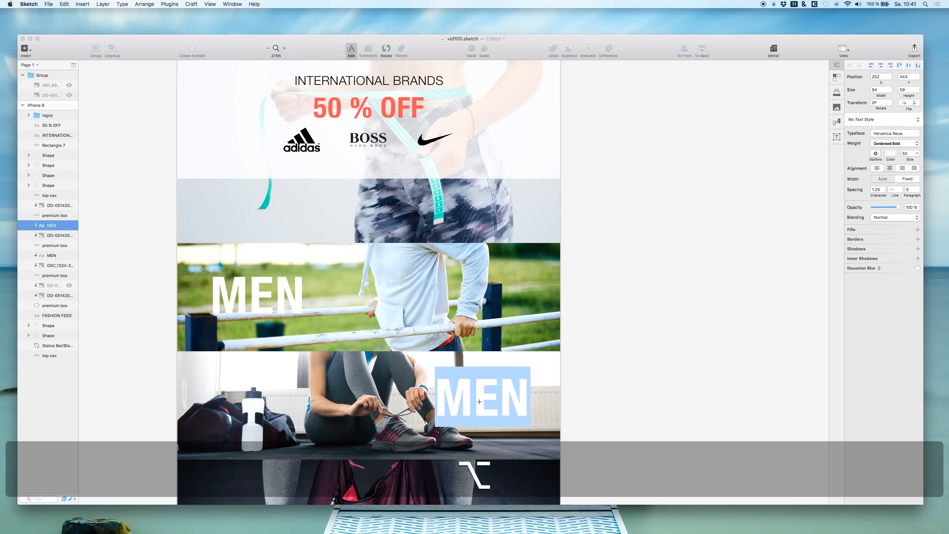
text(WOMAN)
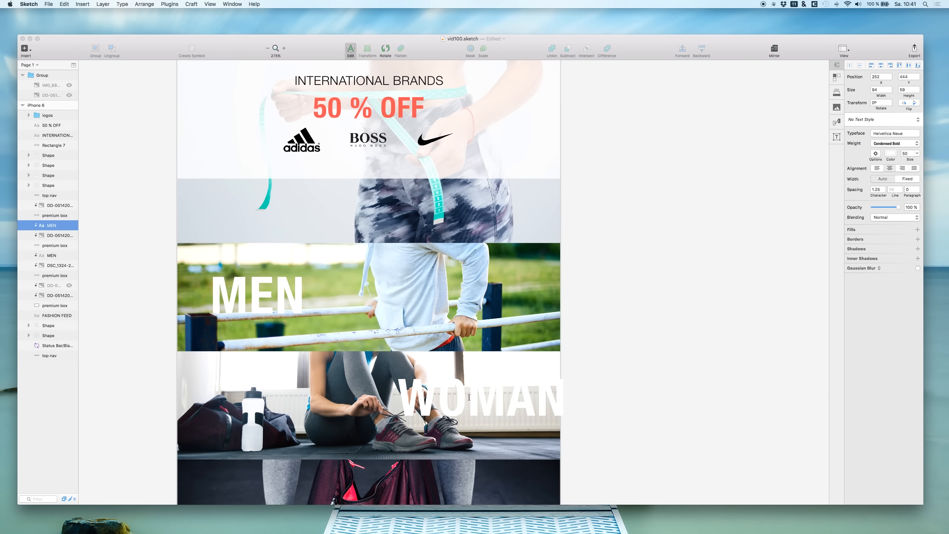
click(55, 225)
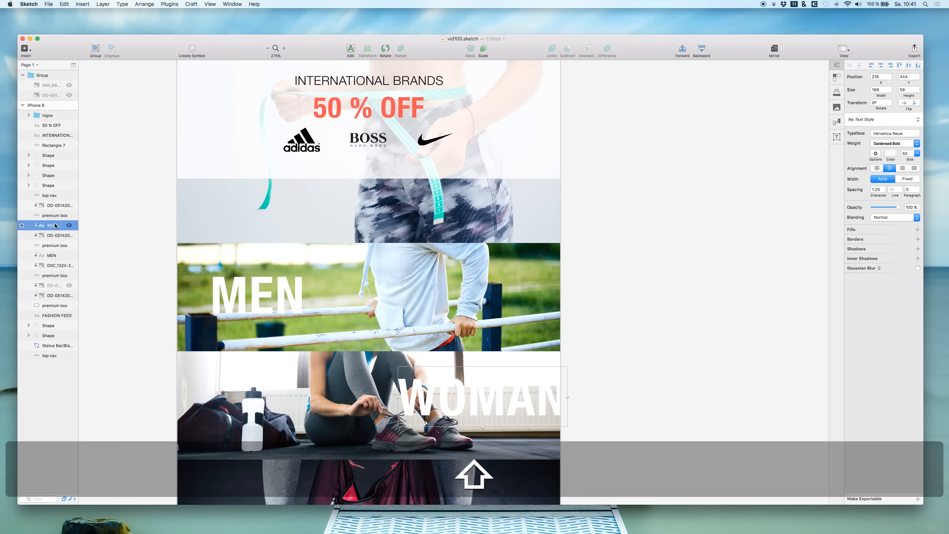
Reposition the WOMAN text on the shoe-tying photo to X 200, Y 449
key(shift+Left)
key(shift+Left)
key(shift+Right)
key(shift+Down)
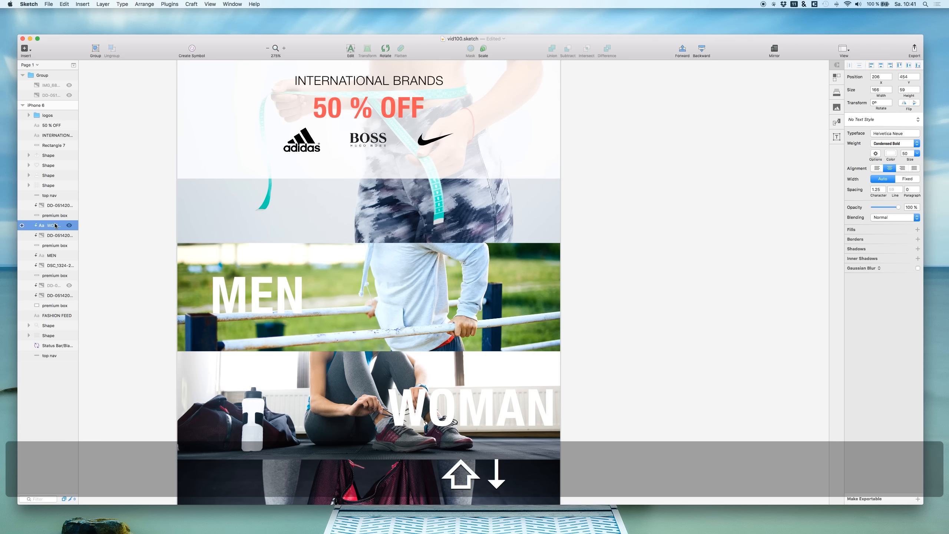
key(shift+Up)
key(shift+Left)
key(shift+Down)
key(shift+Up)
key(shift+Left)
key(shift+Left)
key(shift+Left)
key(shift+Left)
key(shift+Left)
key(shift+Left)
key(shift+Left)
key(shift+Left)
key(shift+Left)
key(shift+Left)
key(shift+Left)
key(shift+Left)
key(shift+Left)
key(shift+Left)
key(shift+Left)
key(shift+Left)
key(shift+Left)
key(shift+Left)
key(shift+Right)
key(shift+Right)
key(shift+Right)
key(shift+Right)
key(shift+Right)
key(shift+Right)
key(shift+Right)
key(shift+Right)
key(shift+Right)
key(shift+Right)
key(shift+Right)
key(shift+Right)
key(shift+Right)
key(shift+Right)
key(shift+Right)
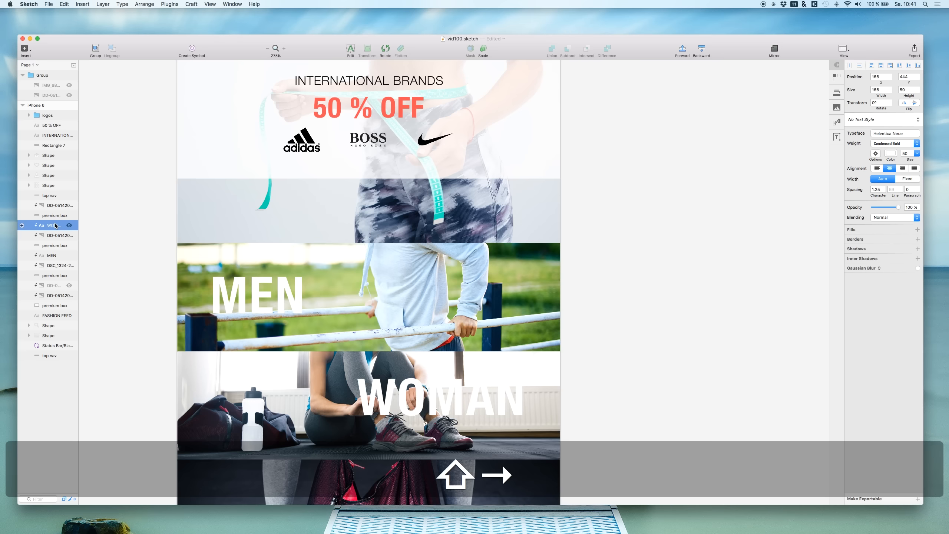
key(shift+Right)
key(shift+Down)
key(shift+Right)
key(shift+Up)
key(Right)
key(Down)
key(Down)
key(Down)
key(Right)
key(Right)
key(Down)
key(Down)
key(Down)
key(Right)
key(Up)
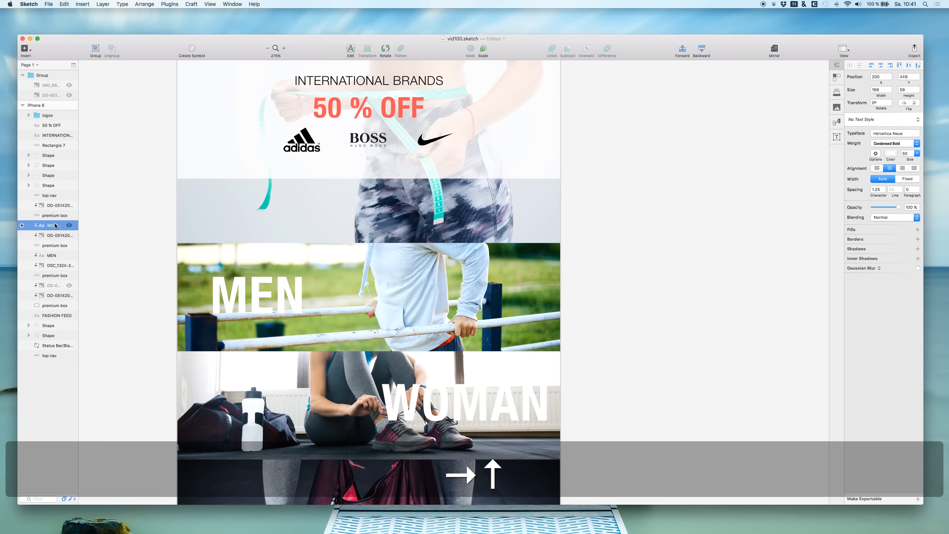
Try black (000000) as the WOMAN text color and restore it to white (FFFFFF)
click(891, 154)
click(878, 275)
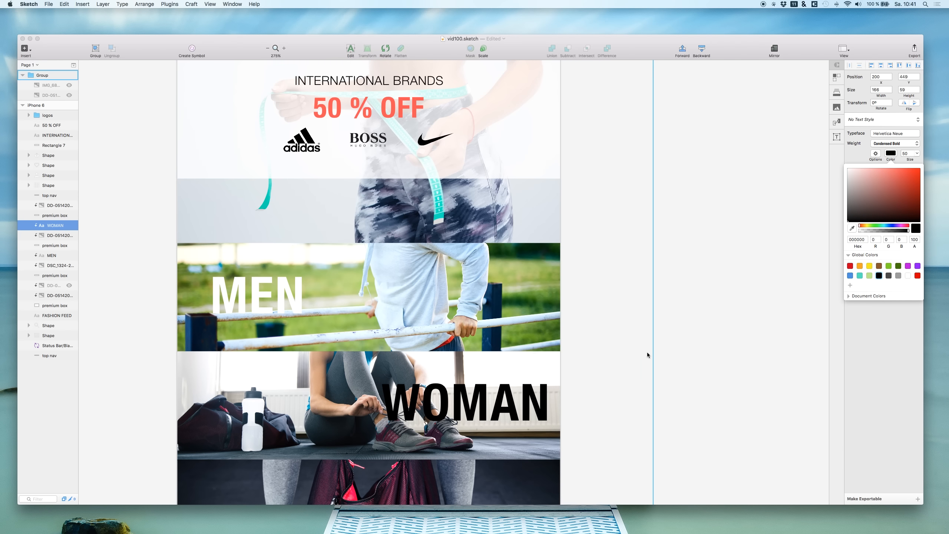
click(907, 275)
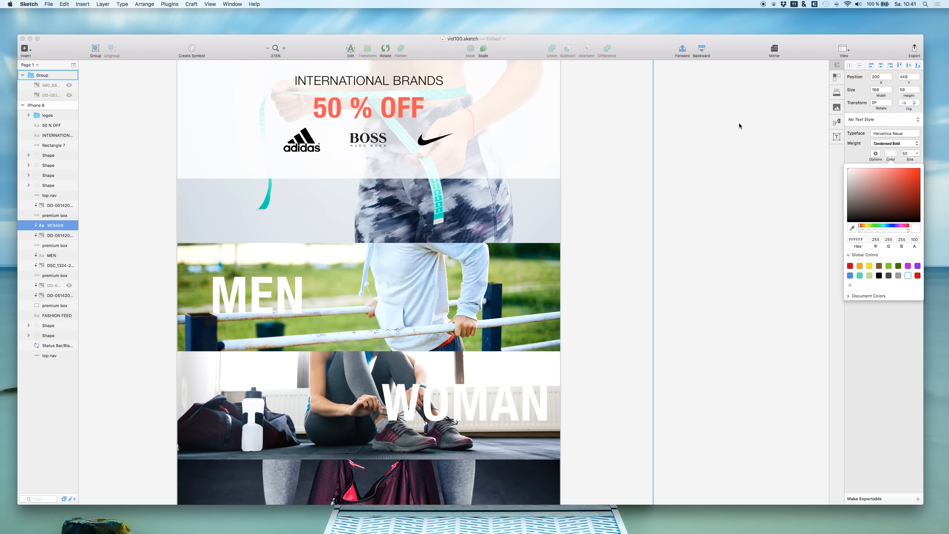
click(892, 154)
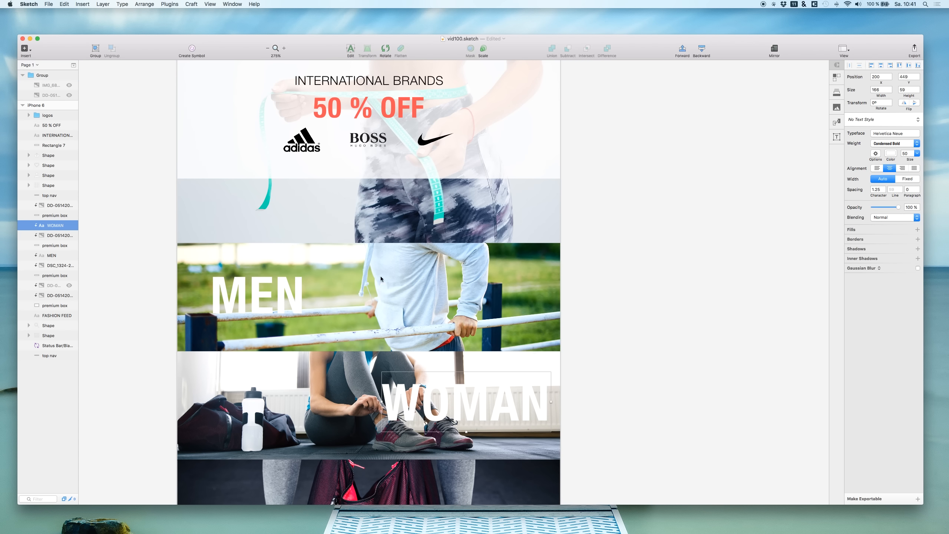
Lower the WOMAN text to the photo's bottom right corner at X 203, Y 480
key(shift+Down)
key(shift+Down)
key(shift+Right)
key(shift+Down)
key(shift+Left)
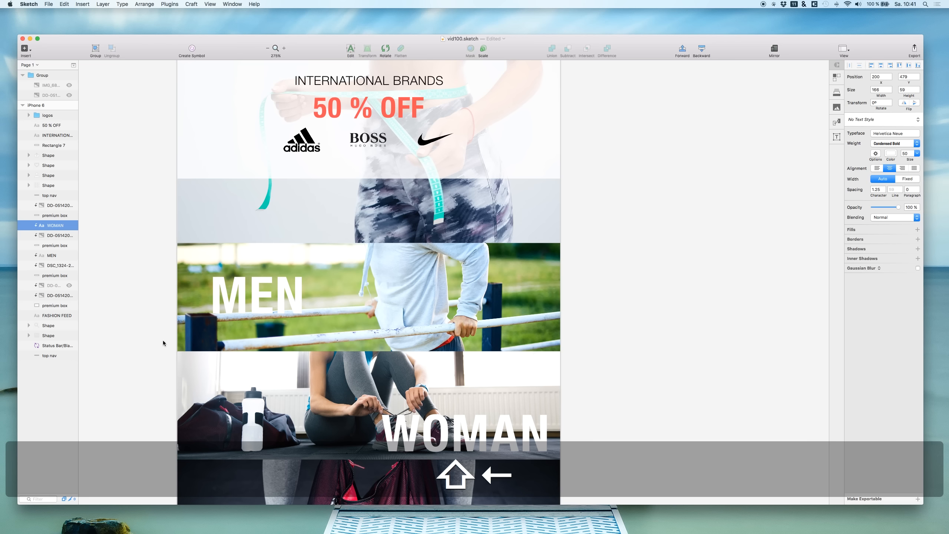
key(Right)
key(Right)
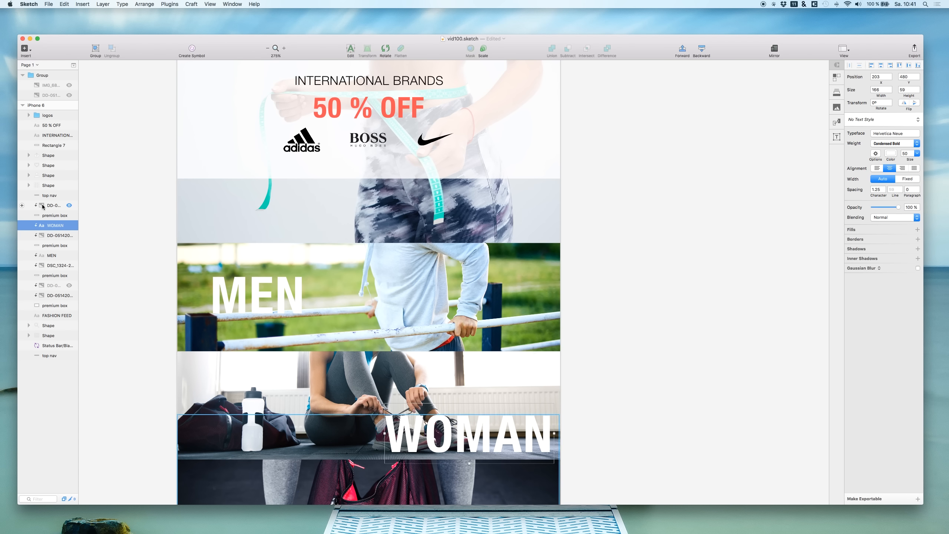
Move the MEN text to the bottom left corner of the green outdoor photo at X 5, Y 375
click(55, 256)
key(shift+Left)
key(shift+Left)
key(shift+Down)
key(shift+Down)
key(shift+Down)
key(shift+Left)
key(shift+Right)
key(Down)
key(Left)
key(Left)
key(Left)
key(Left)
key(Left)
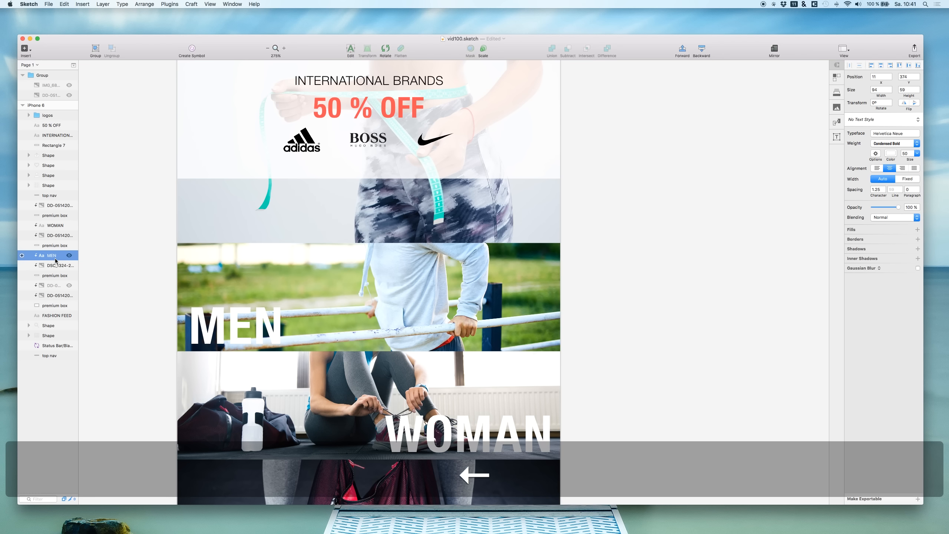
key(Left)
key(Left)
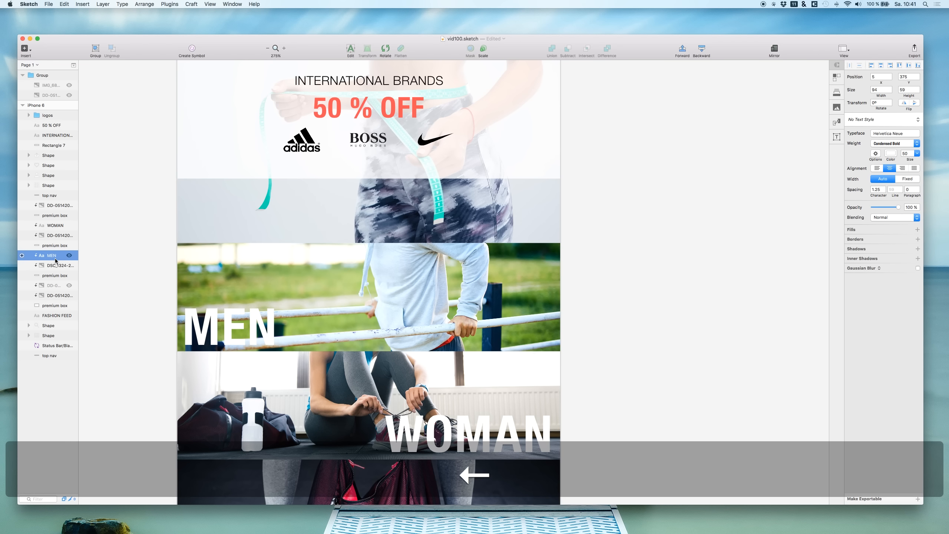
Reduce the MEN and WOMAN texts together to font size 33 and nudge both left toward the artboard's edge
super+click(55, 225)
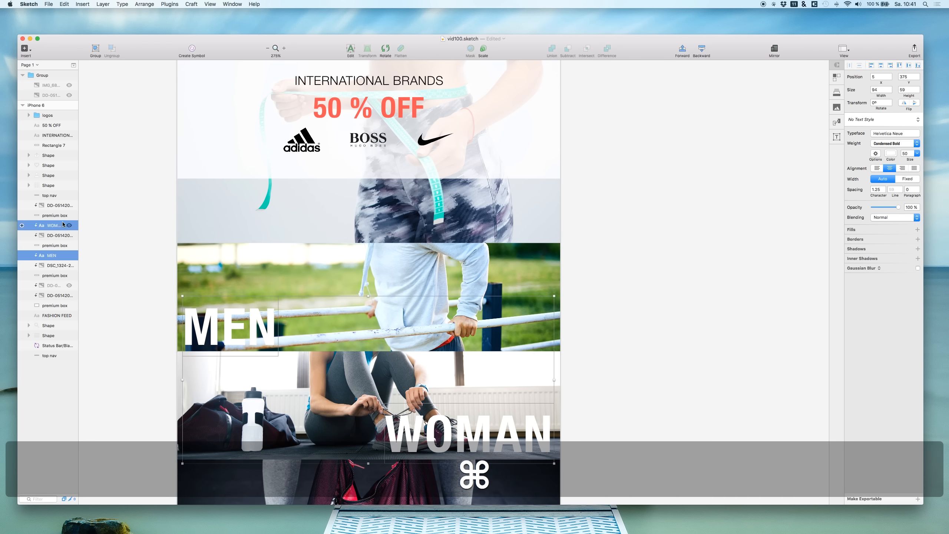
drag(910, 159, 903, 159)
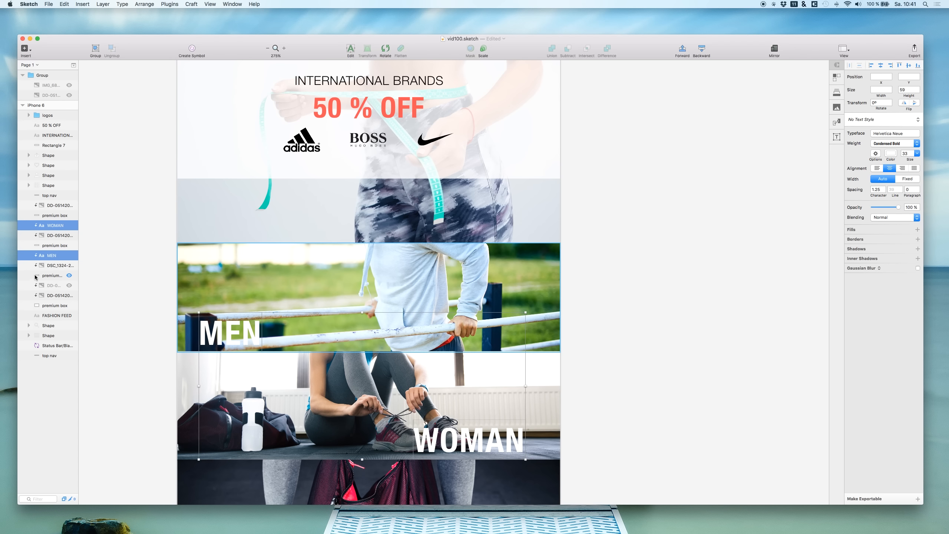
key(shift+Left)
key(shift+Right)
key(Left)
key(Left)
key(Left)
key(Left)
key(Left)
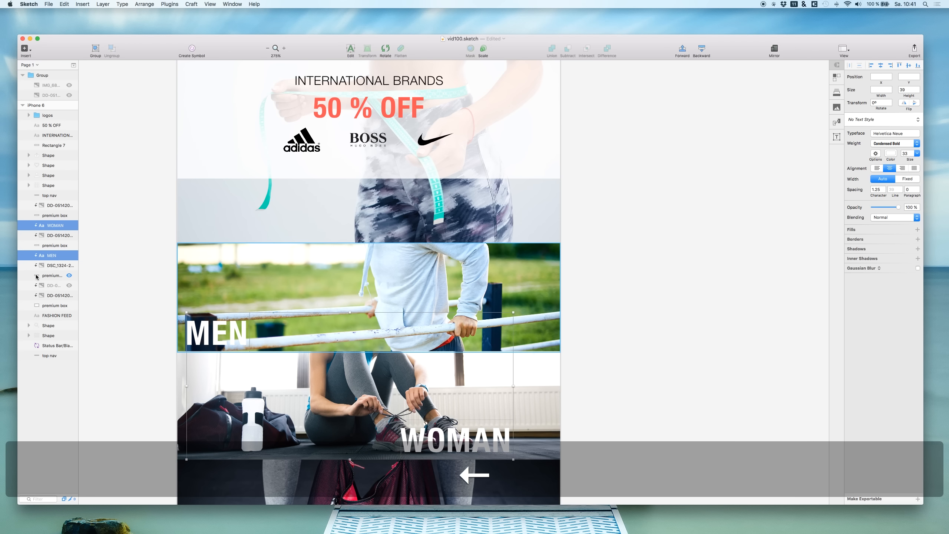
Move the WOMAN text on the shoe-tying photo to its lower right corner at X 259, Y 496
click(55, 226)
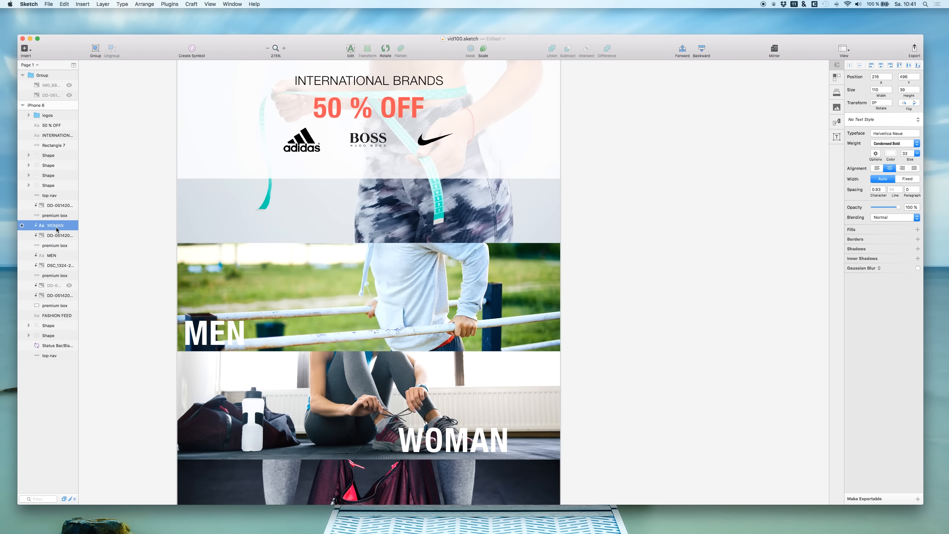
key(shift+Right)
key(shift+Right)
key(shift+Right)
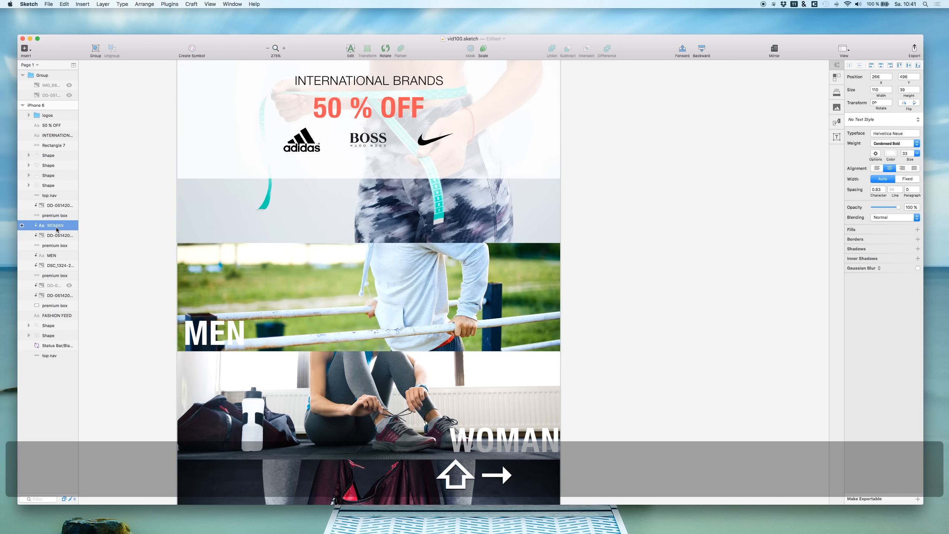
key(Left)
key(Left)
key(Left)
key(Left)
key(Left)
key(Left)
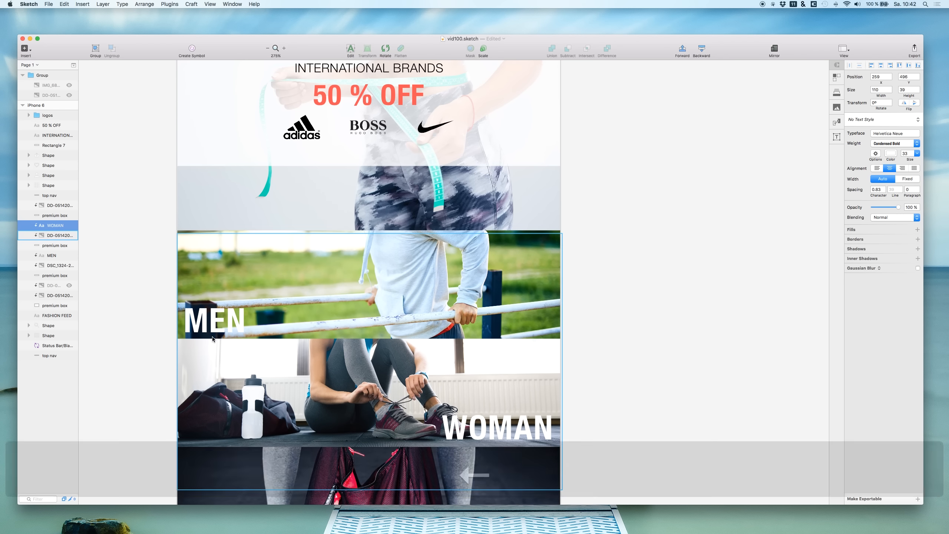
Copy the WOMAN text and paste the duplicate directly above the bag photo inside its mask
scroll(424, 389, down, 5)
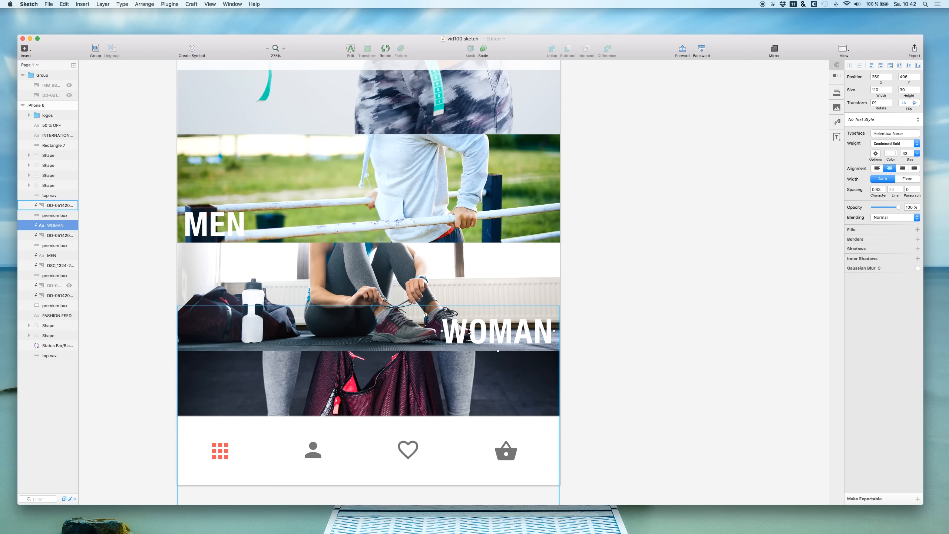
click(612, 332)
double_click(511, 327)
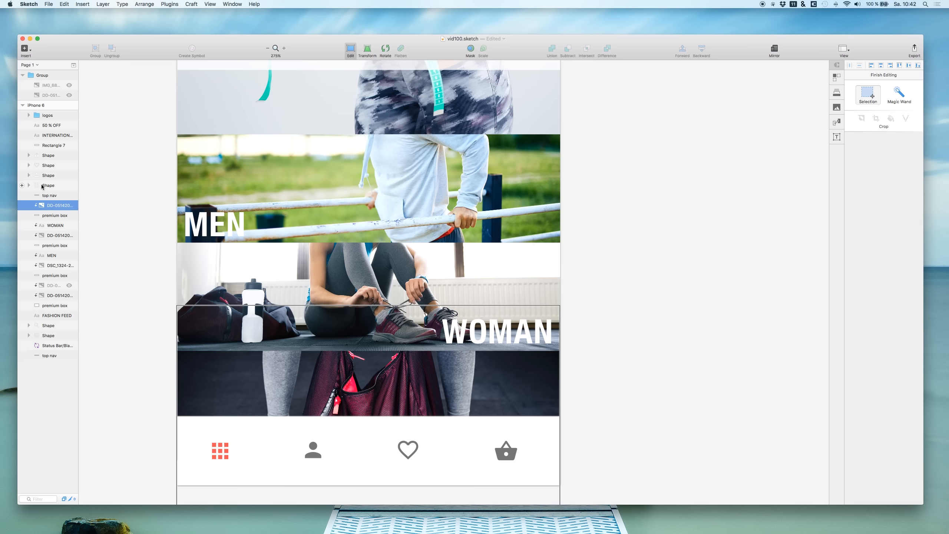
click(54, 225)
key(super+c)
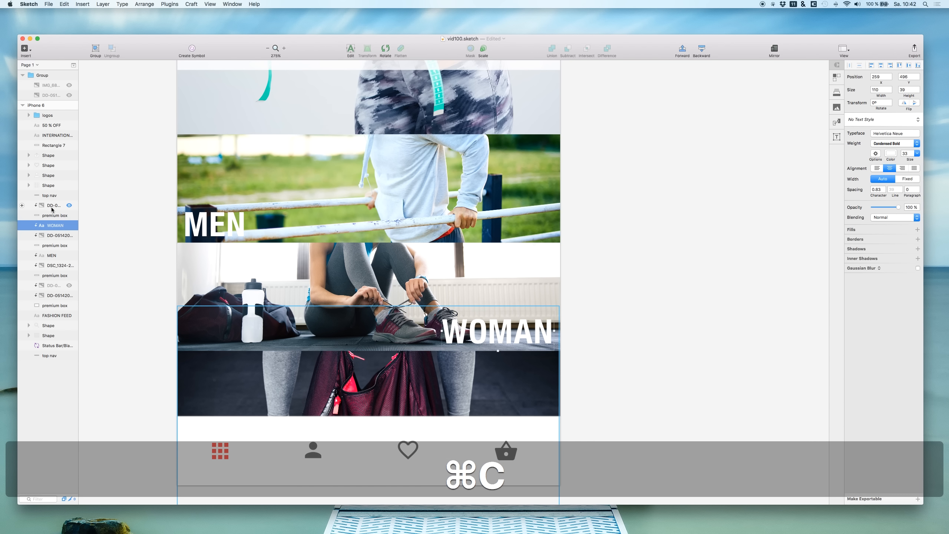
key(super+v)
Move the copied WOMAN text down and left onto the bag photo at X 129, Y 586
key(shift+Down)
key(shift+Down)
key(shift+Down)
key(shift+Down)
key(shift+Down)
key(shift+Left)
key(shift+Left)
key(shift+Left)
key(shift+Left)
key(shift+Left)
key(shift+Down)
key(shift+Down)
key(shift+Down)
key(shift+Down)
key(shift+Down)
key(shift+Down)
key(shift+Left)
key(shift+Left)
key(shift+Left)
key(shift+Left)
key(shift+Left)
key(shift+Left)
key(shift+Left)
key(shift+Up)
key(shift+Up)
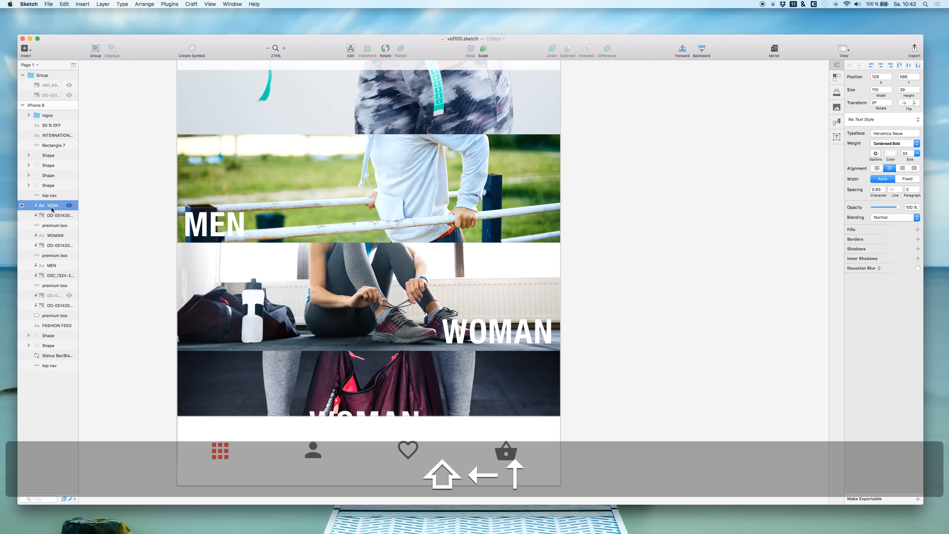
Hide the navigation bar background covering the bag photo and rename its layer "bottom nav"
click(68, 195)
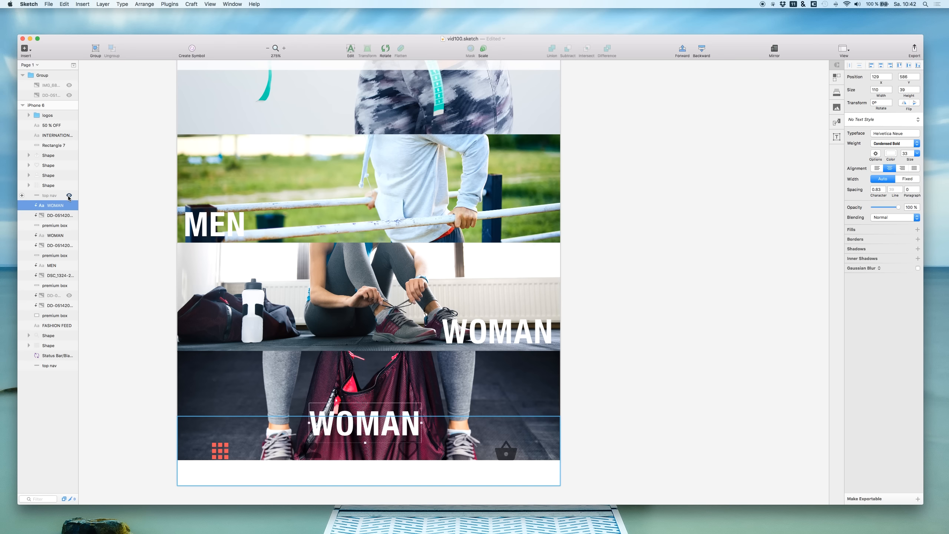
double_click(52, 195)
text(bottom nav)
key(Return)
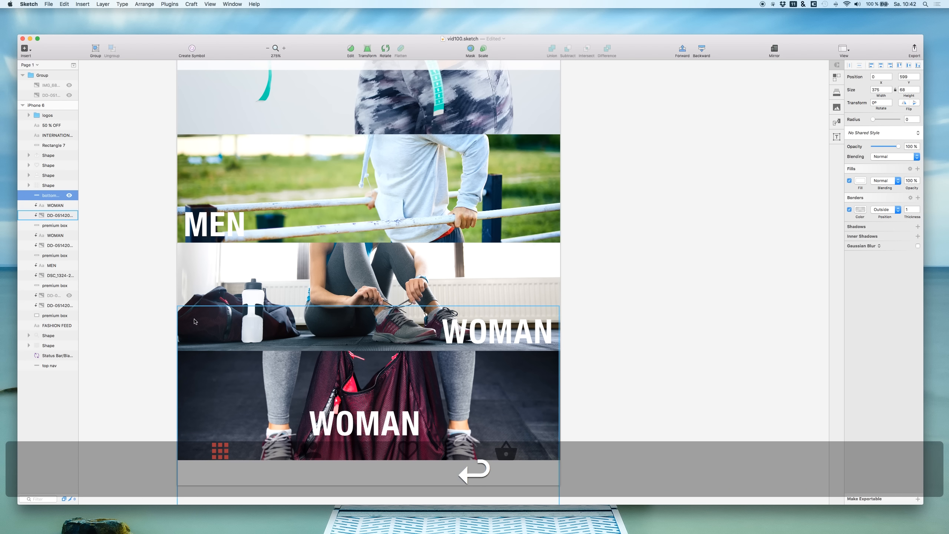
key(shift+Up)
key(shift+Up)
key(shift+Left)
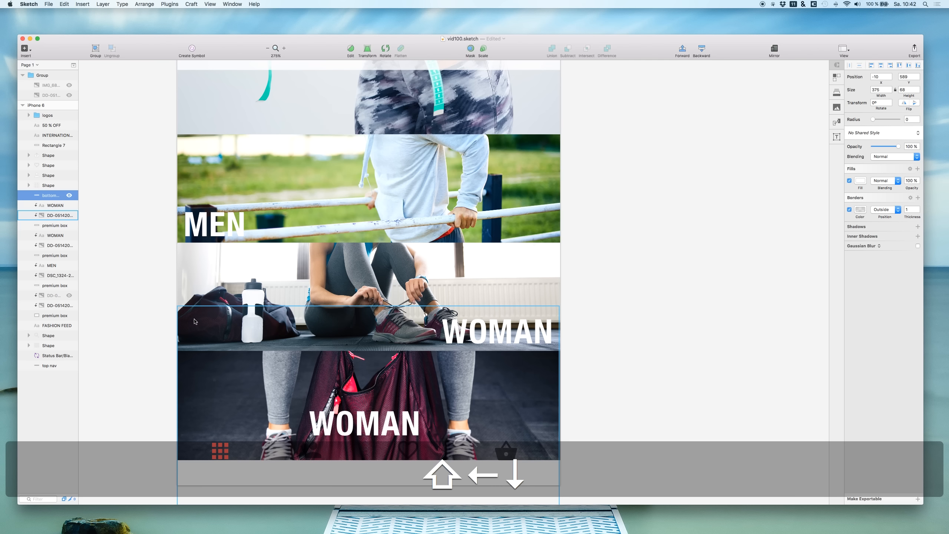
key(super+z)
key(super+z)
key(super+z)
key(super+z)
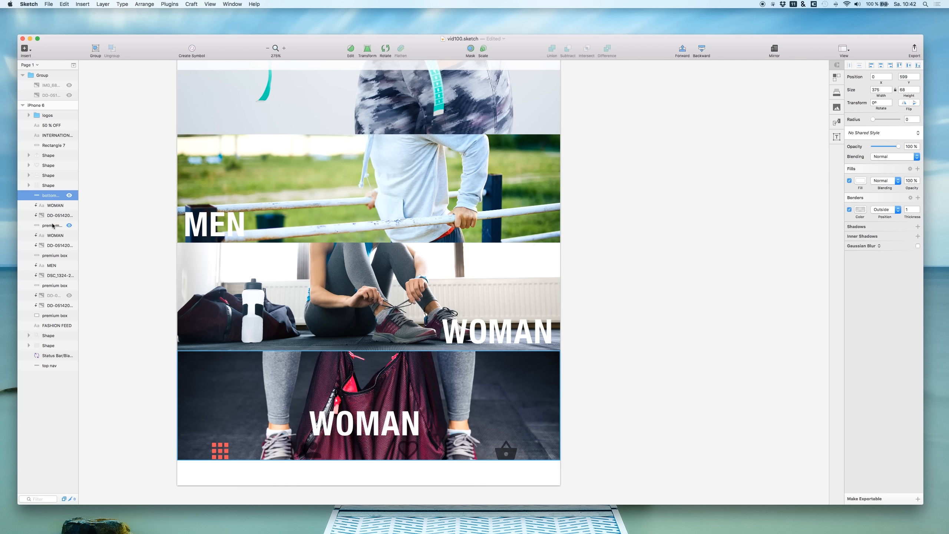
Move the copied WOMAN text to the bag photo's bottom left corner at X 5, Y 604
click(53, 205)
key(shift+Left)
key(shift+Down)
key(shift+Down)
key(shift+Down)
key(shift+Left)
key(shift+Left)
key(shift+Up)
key(shift+Left)
key(shift+Left)
key(shift+Left)
key(shift+Left)
key(shift+Left)
key(shift+Left)
key(shift+Left)
key(shift+Left)
key(shift+Left)
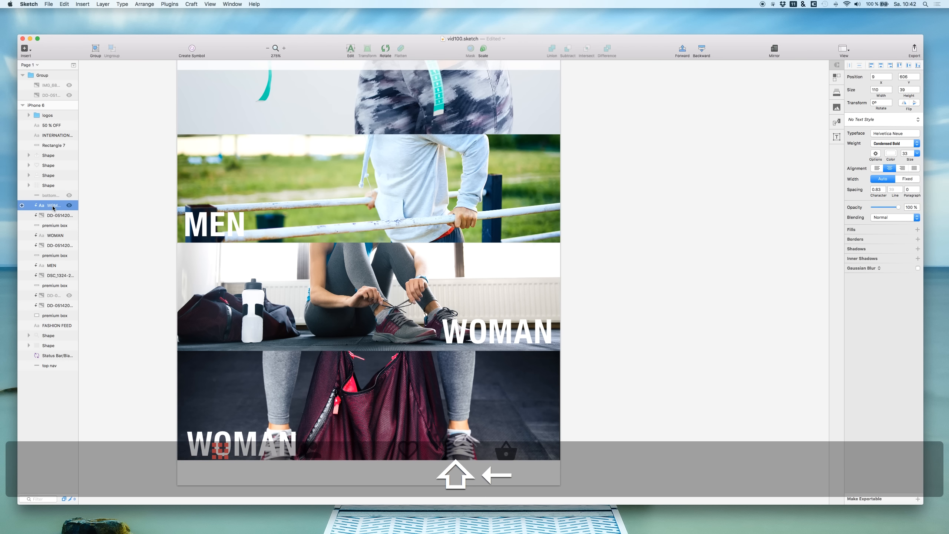
key(shift+Left)
key(Up)
key(Right)
key(Right)
key(Right)
key(Down)
key(Right)
key(Right)
key(Right)
key(Right)
key(Up)
key(Up)
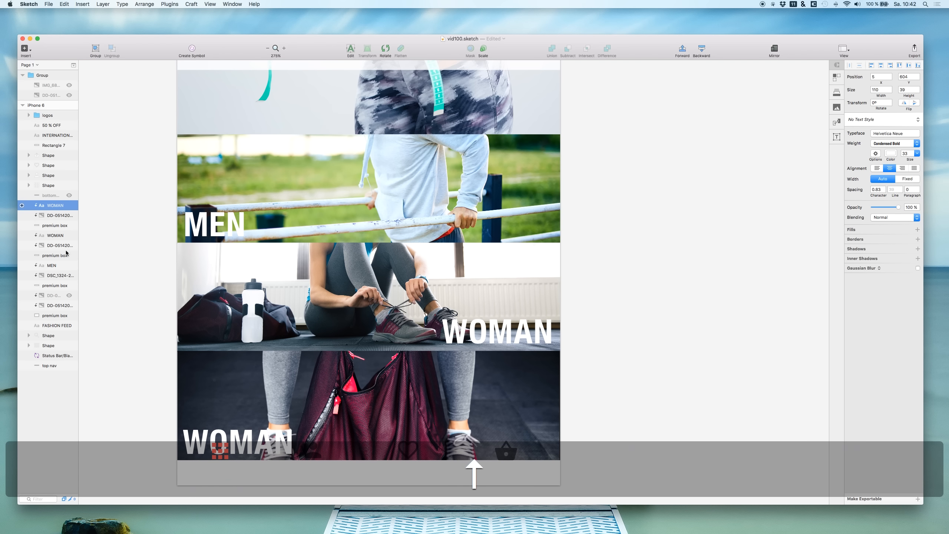
Toggle the bottom nav layer's visibility to compare the bag photo with and without it, leaving the layer shown
click(69, 195)
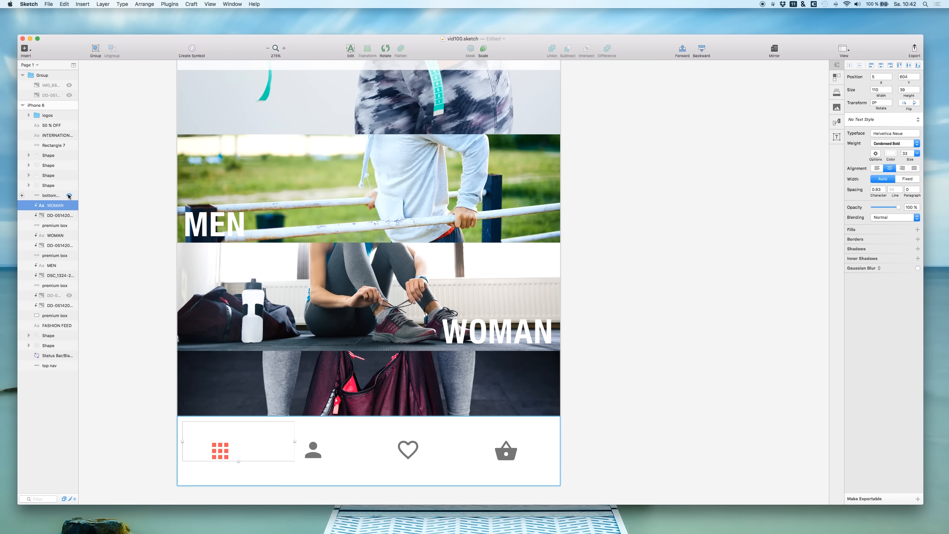
click(68, 194)
click(68, 195)
click(69, 195)
click(68, 195)
click(68, 195)
click(69, 195)
click(69, 195)
click(69, 195)
click(69, 195)
click(69, 194)
click(69, 194)
click(68, 195)
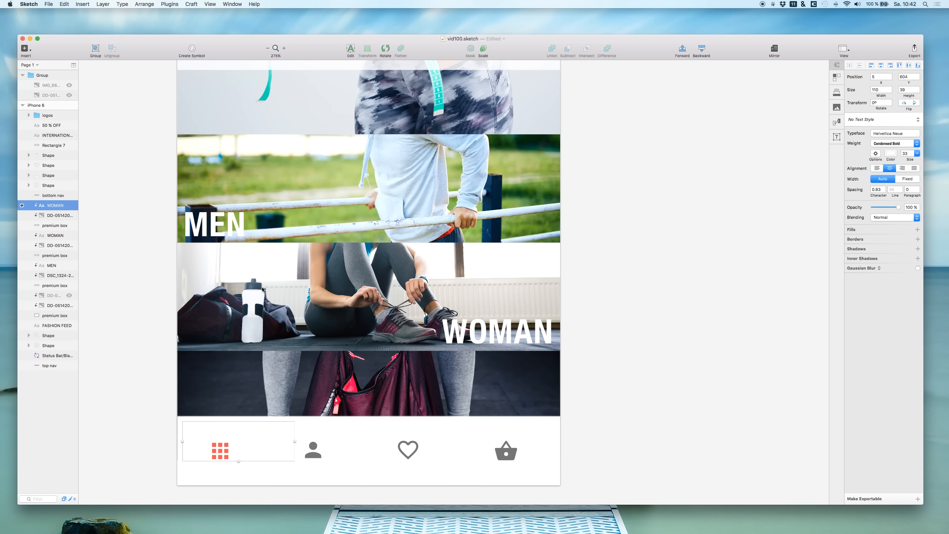
Clear the selection and review the whole iPhone 6 artboard from the status bar to the bottom navigation
click(615, 335)
scroll(615, 335, up, 3)
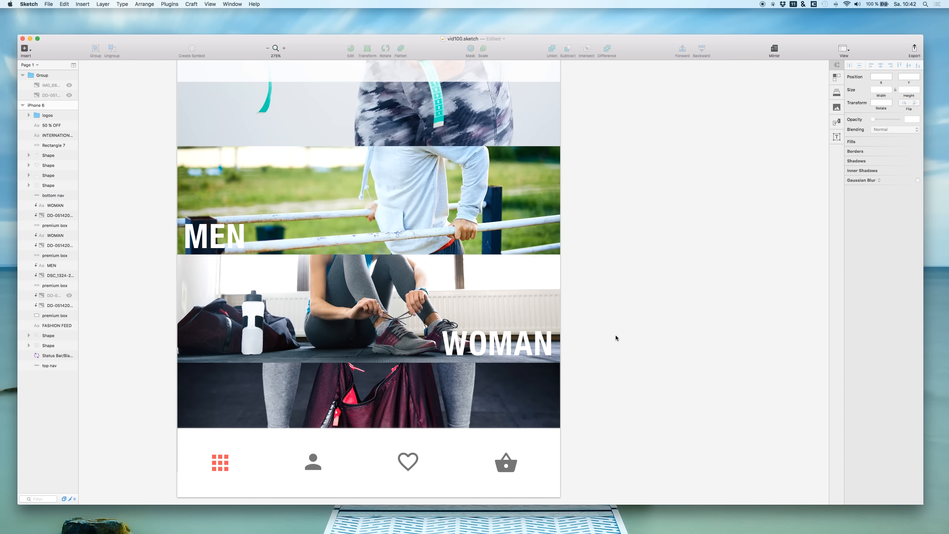
super+scroll(305, 305, down, 5)
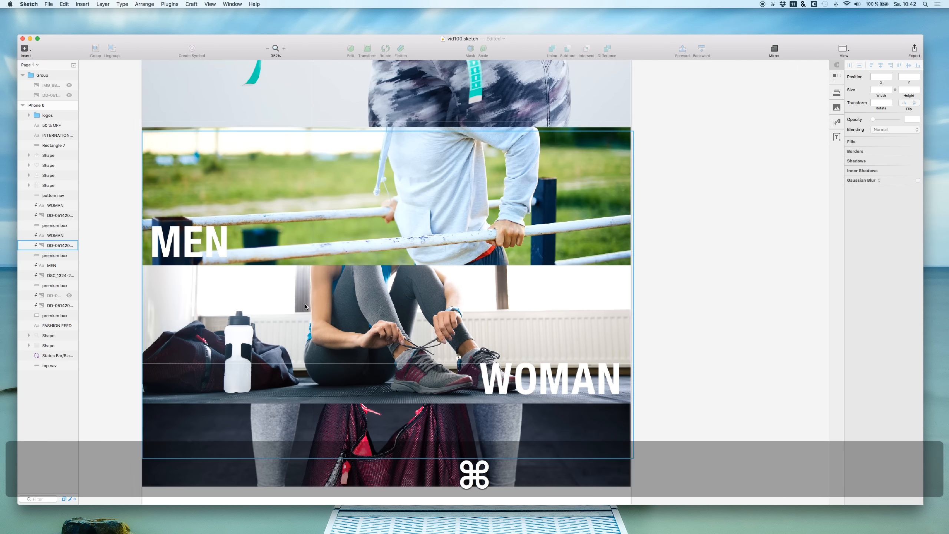
scroll(305, 304, down, 5)
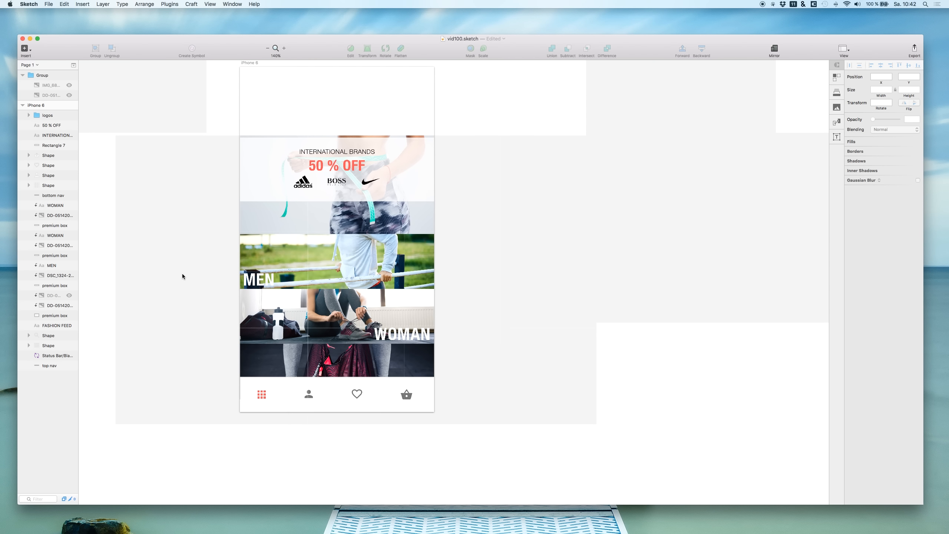
scroll(202, 137, down, 3)
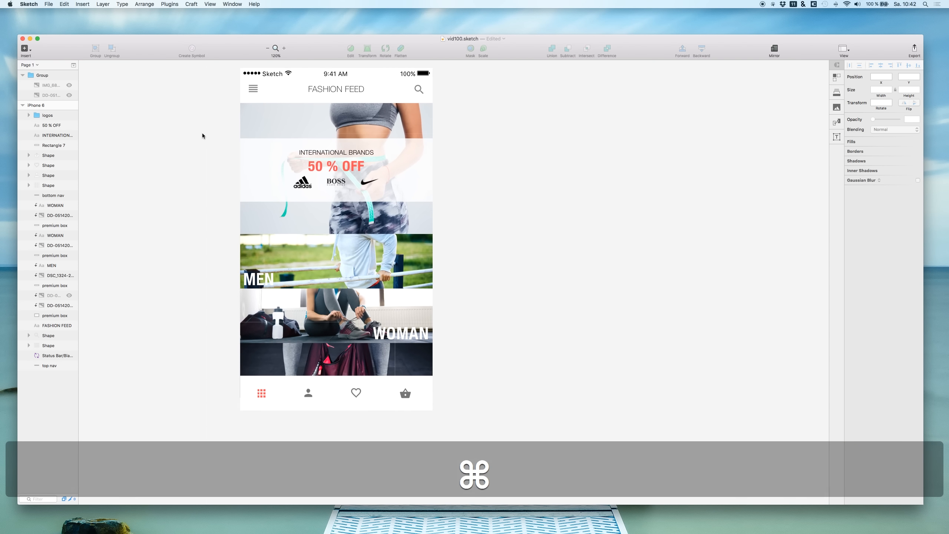
super+scroll(202, 136, up, 3)
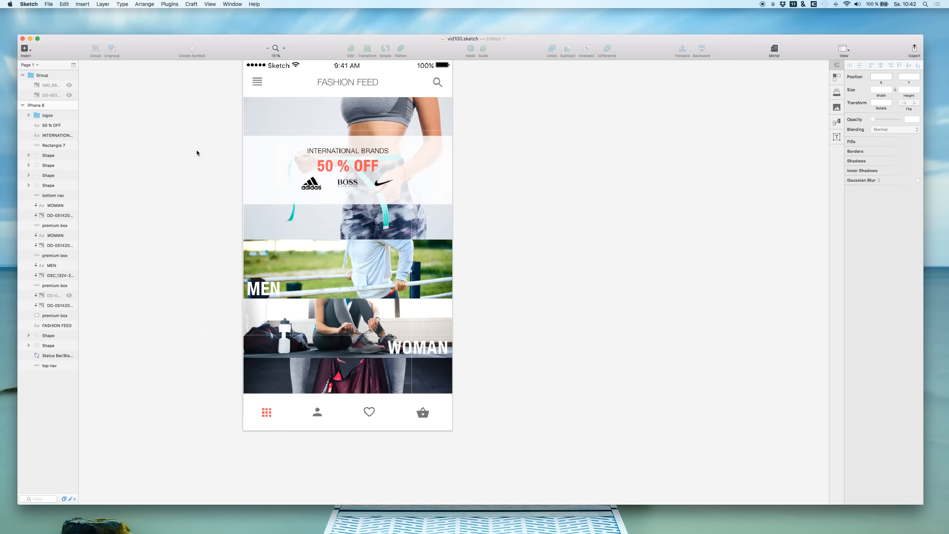
scroll(197, 154, up, 3)
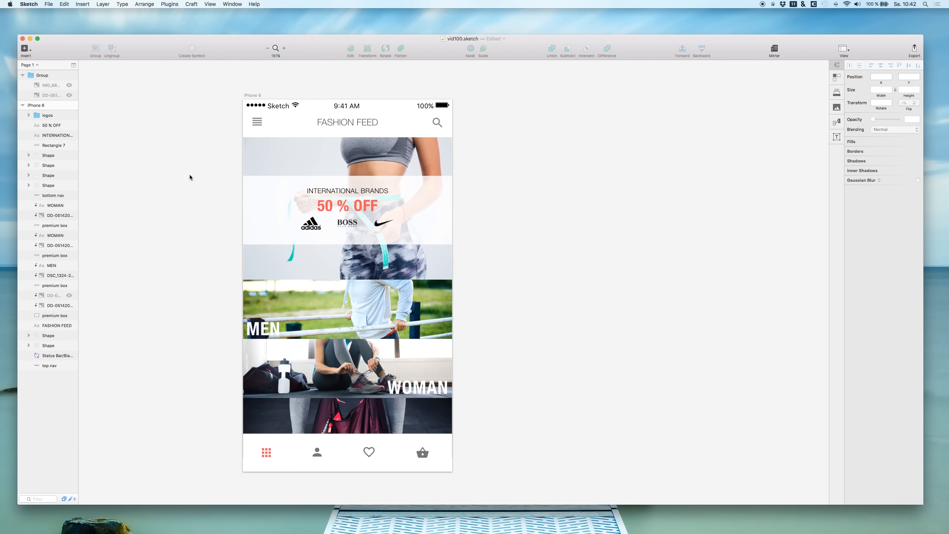
key(super)
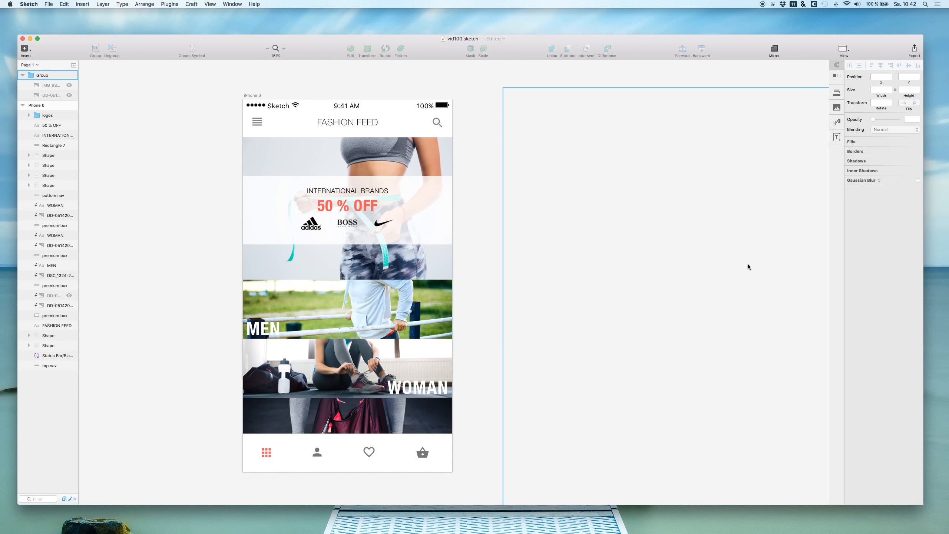